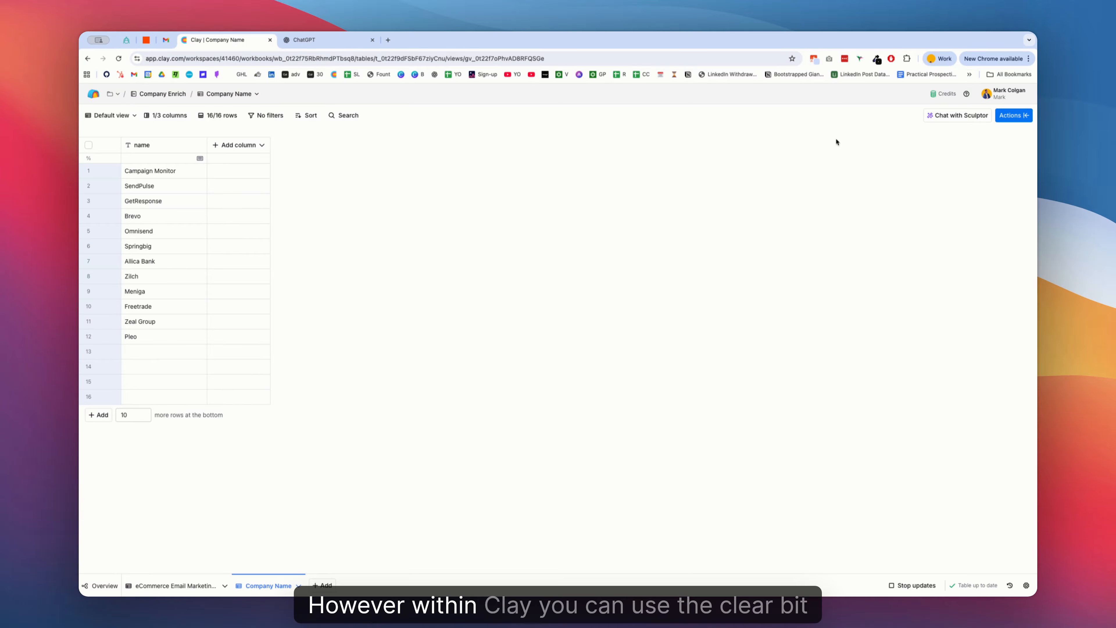
Add a Company Domain enrichment column, finding it with the search term "domain".
{"action": "left_click", "coordinate": [249, 147]}
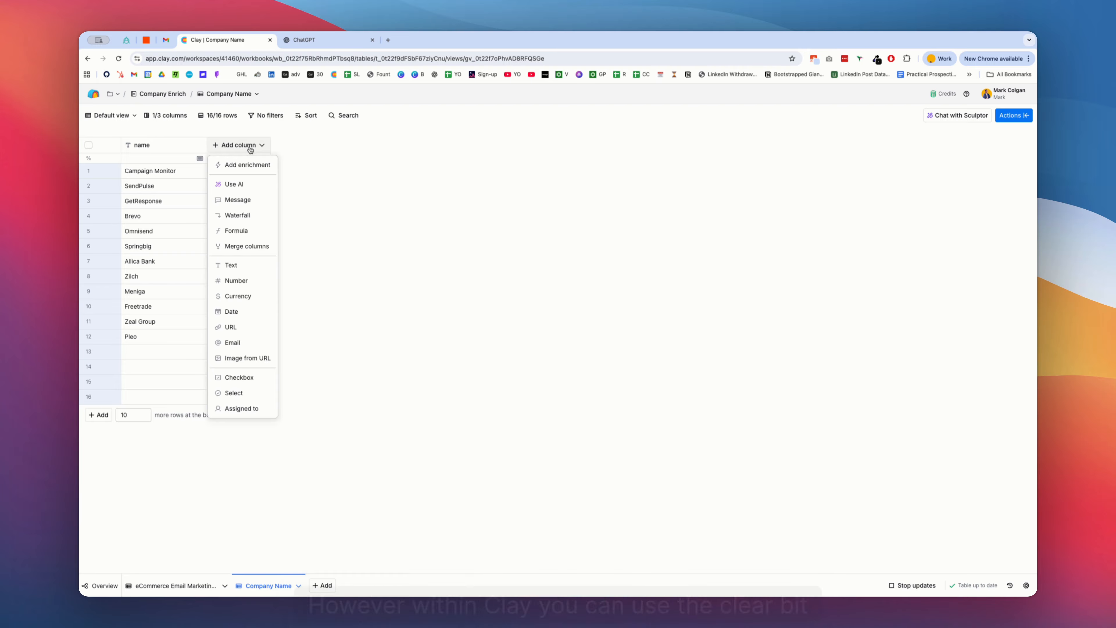
{"action": "left_click", "coordinate": [249, 166]}
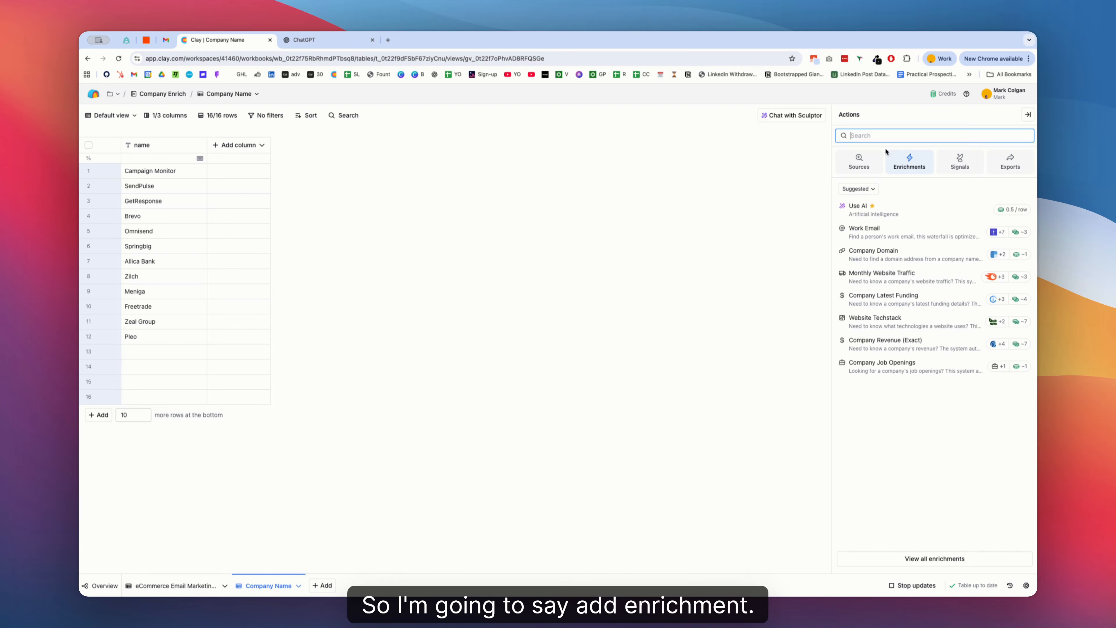
{"action": "type", "text": "domain"}
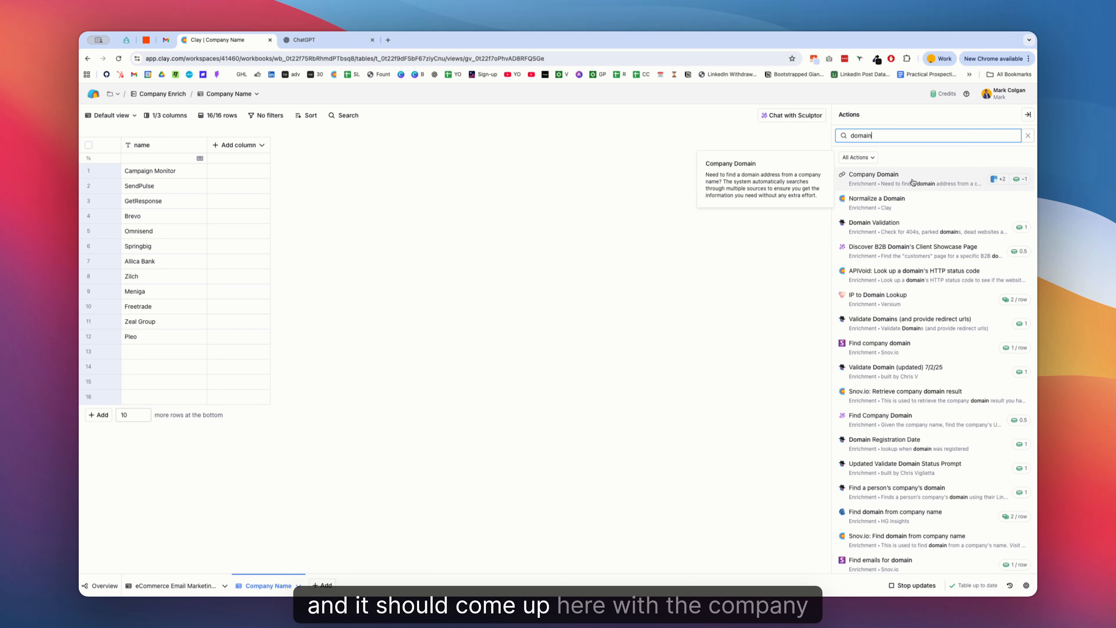
{"action": "left_click", "coordinate": [908, 184]}
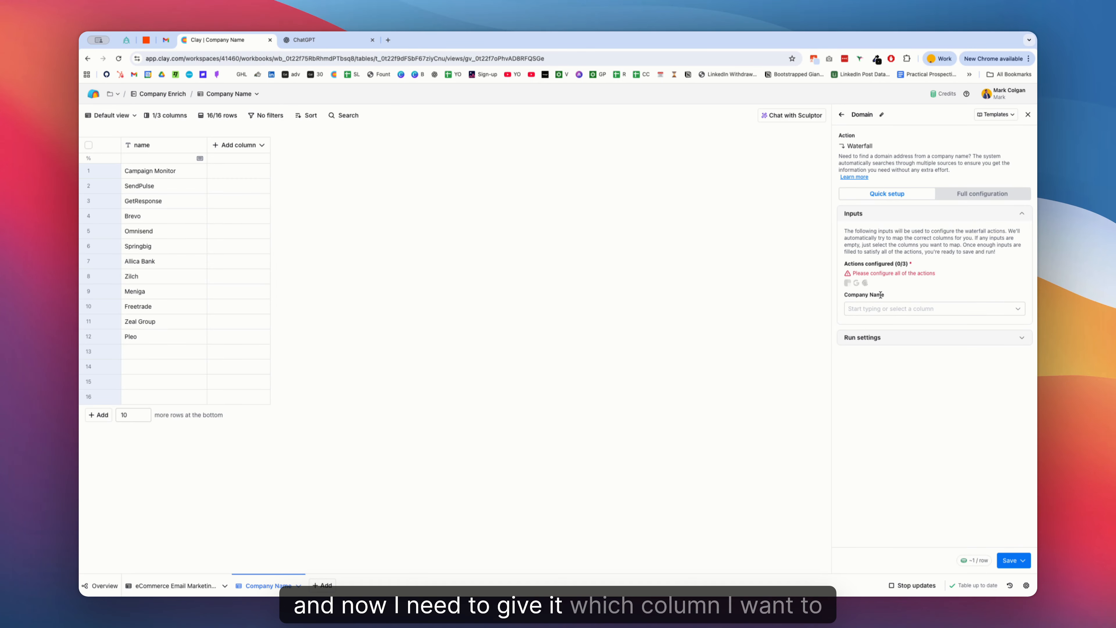
Map the enrichment's Company Name input to the "name" column, and save and run it on all 16 rows in the view.
{"action": "left_click", "coordinate": [890, 308]}
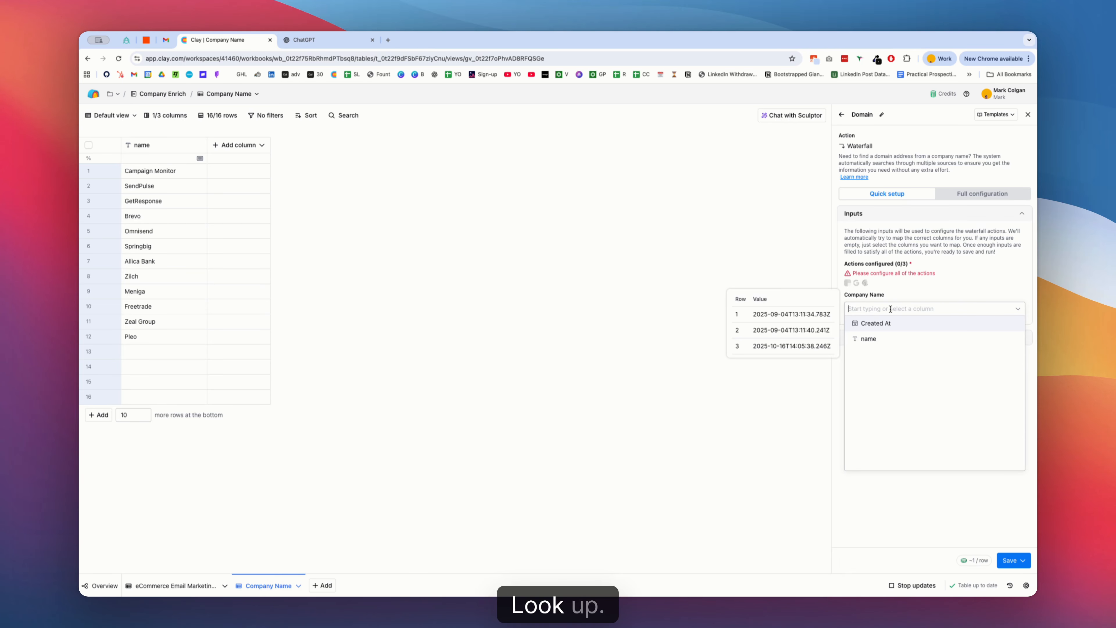
{"action": "left_click", "coordinate": [872, 339]}
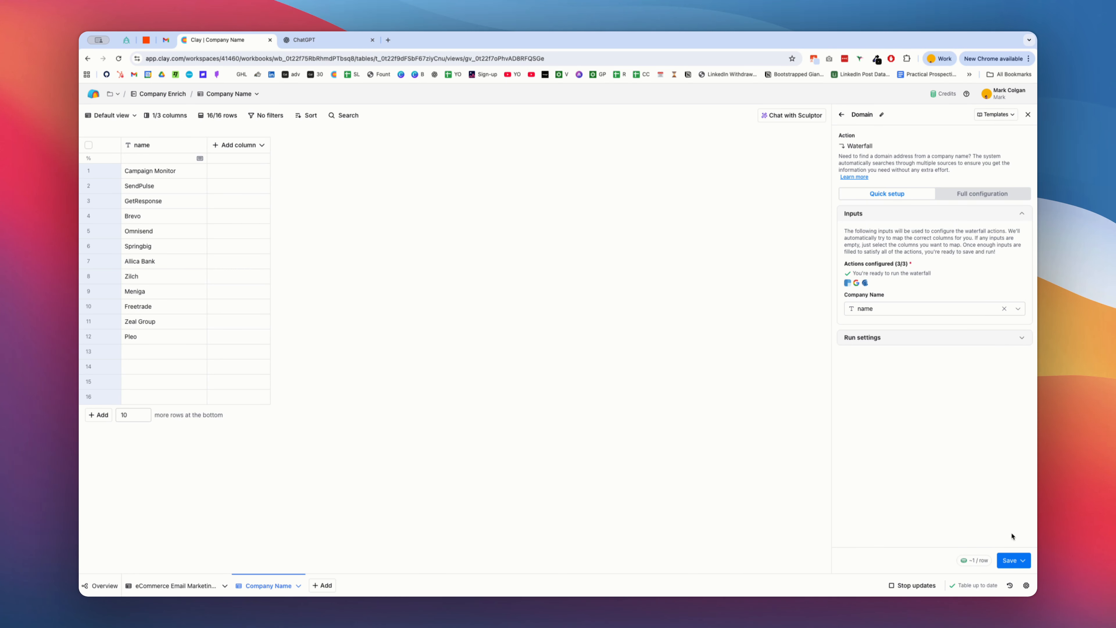
{"action": "left_click", "coordinate": [1015, 560]}
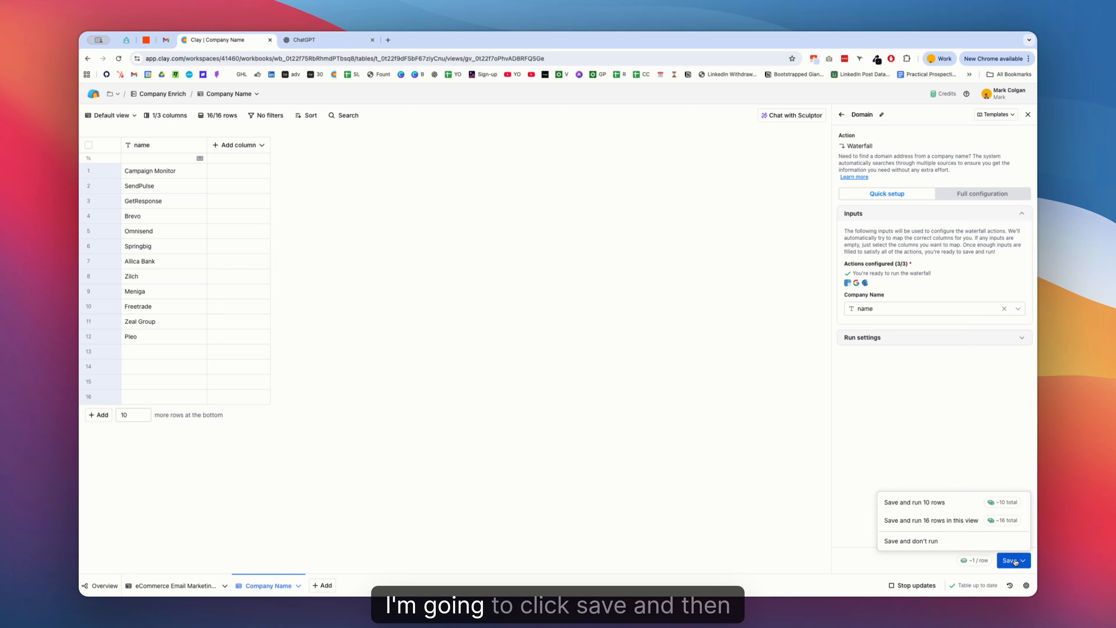
{"action": "left_click", "coordinate": [951, 520]}
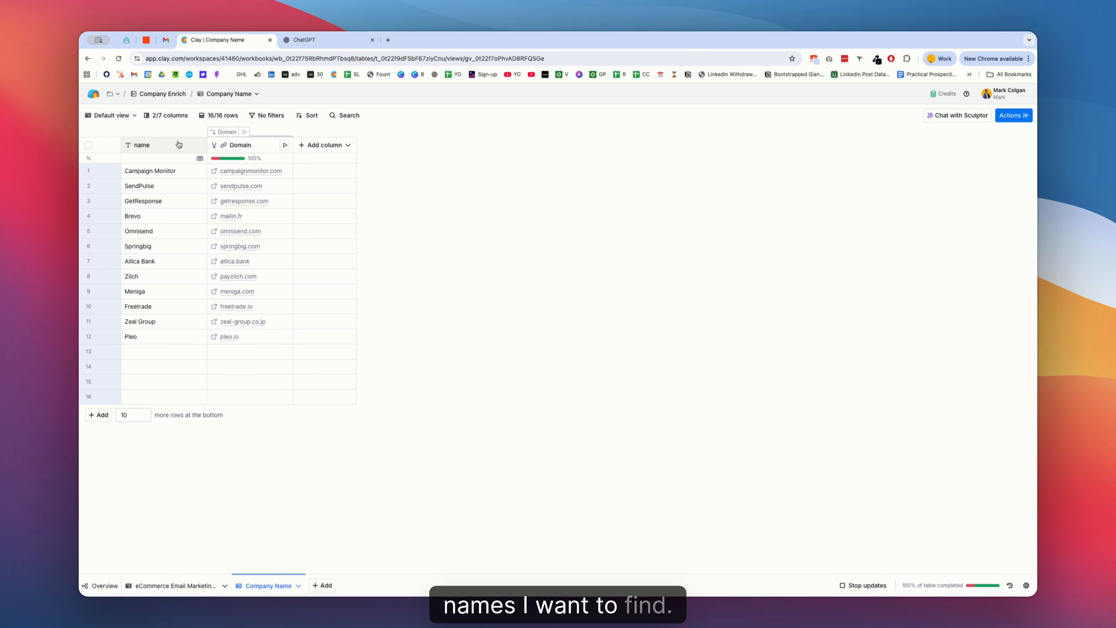
Rename the "name" column to "Company Name".
{"action": "left_click", "coordinate": [167, 145]}
{"action": "left_click", "coordinate": [170, 166]}
{"action": "left_click", "coordinate": [134, 145]}
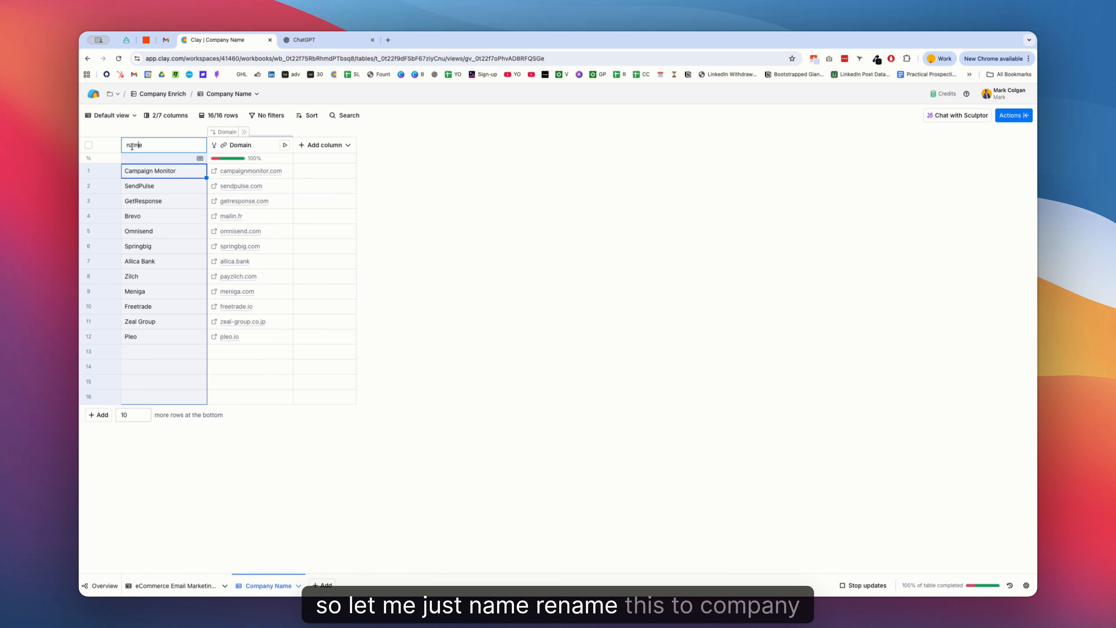
{"action": "left_click_drag", "start_coordinate": [130, 145], "coordinate": [126, 148]}
{"action": "type", "text": "Compan"}
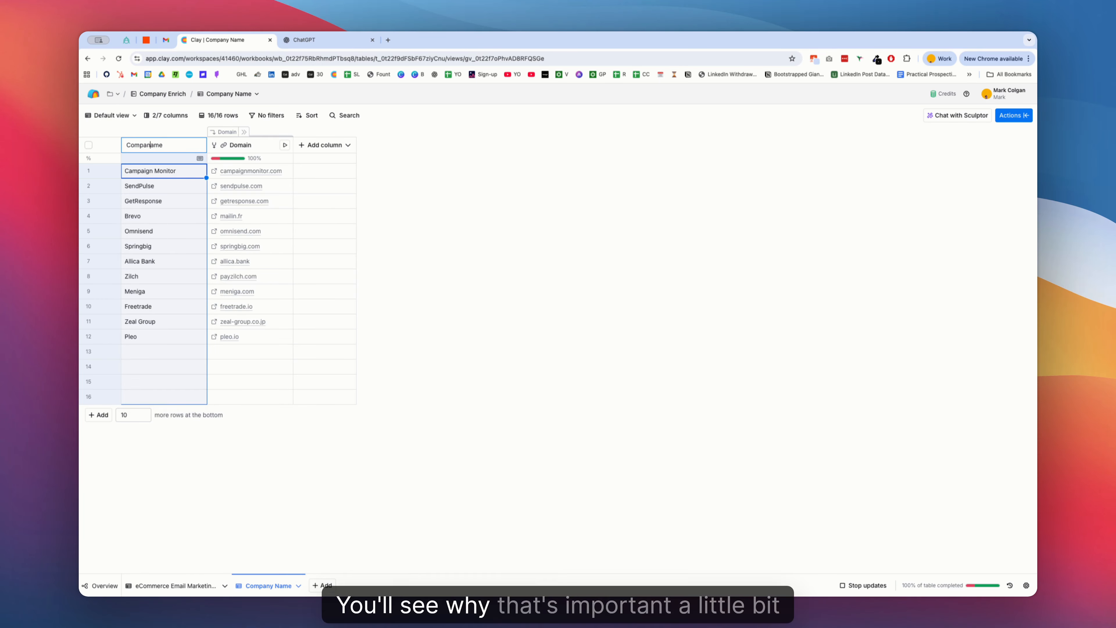
{"action": "type", "text": "y N"}
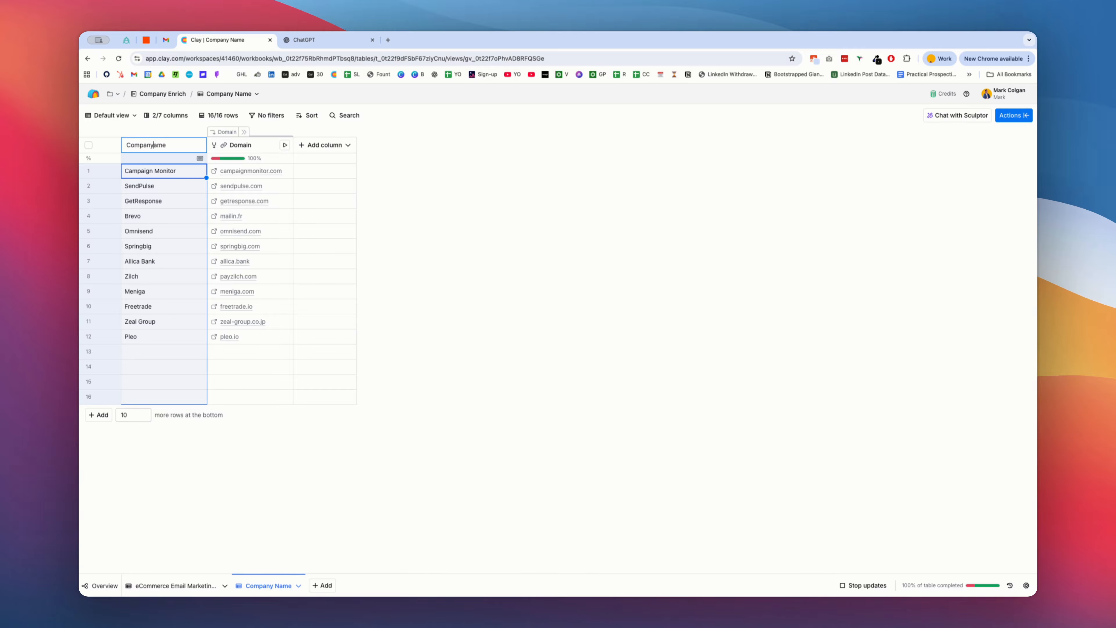
{"action": "key", "text": "Return"}
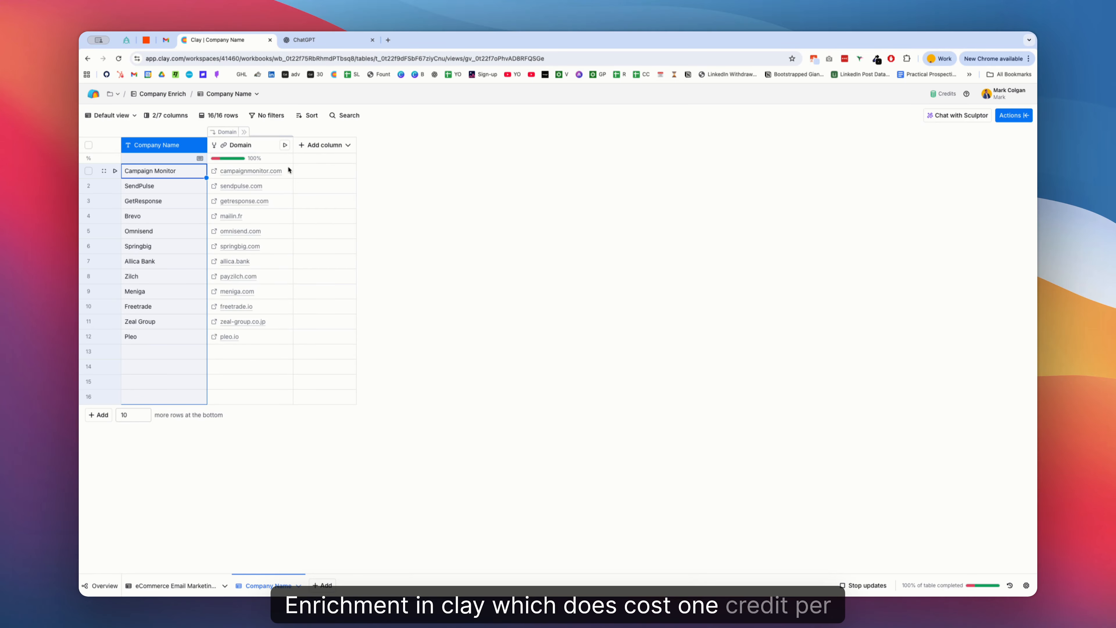
Add an Enrich Company enrichment with Domain as the company identifier and continue to its data field selection.
{"action": "left_click", "coordinate": [960, 95]}
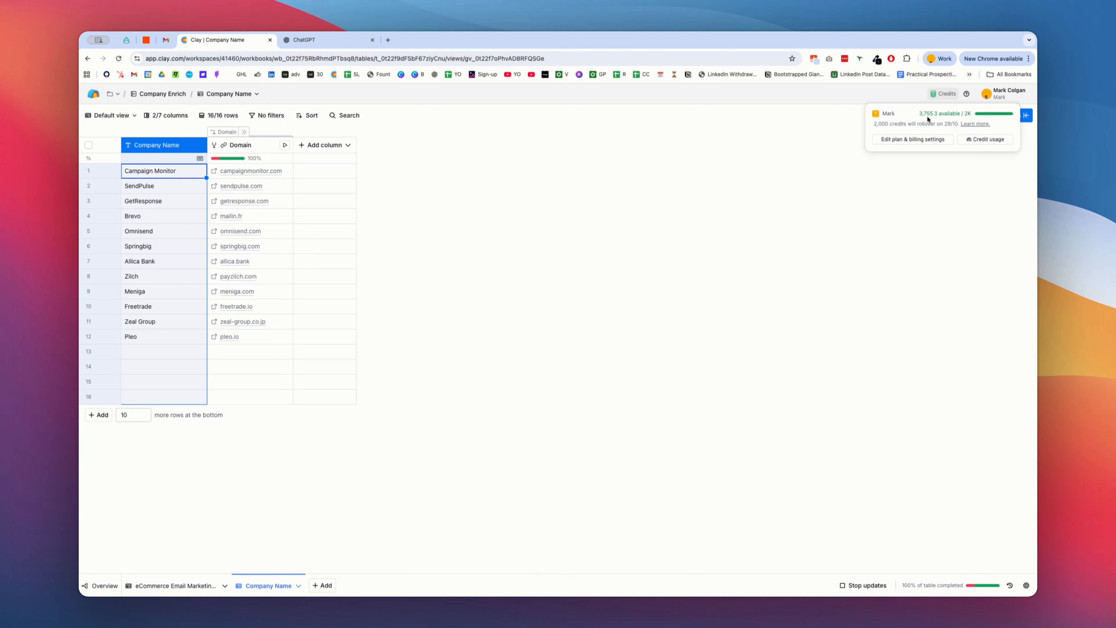
{"action": "left_click", "coordinate": [341, 147]}
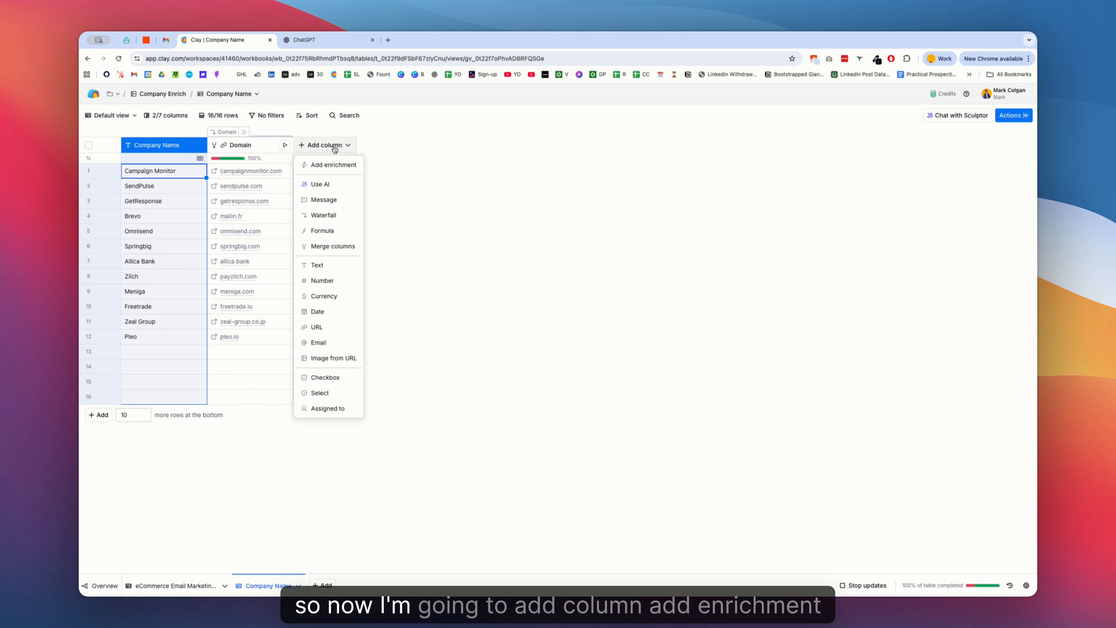
{"action": "left_click", "coordinate": [332, 167]}
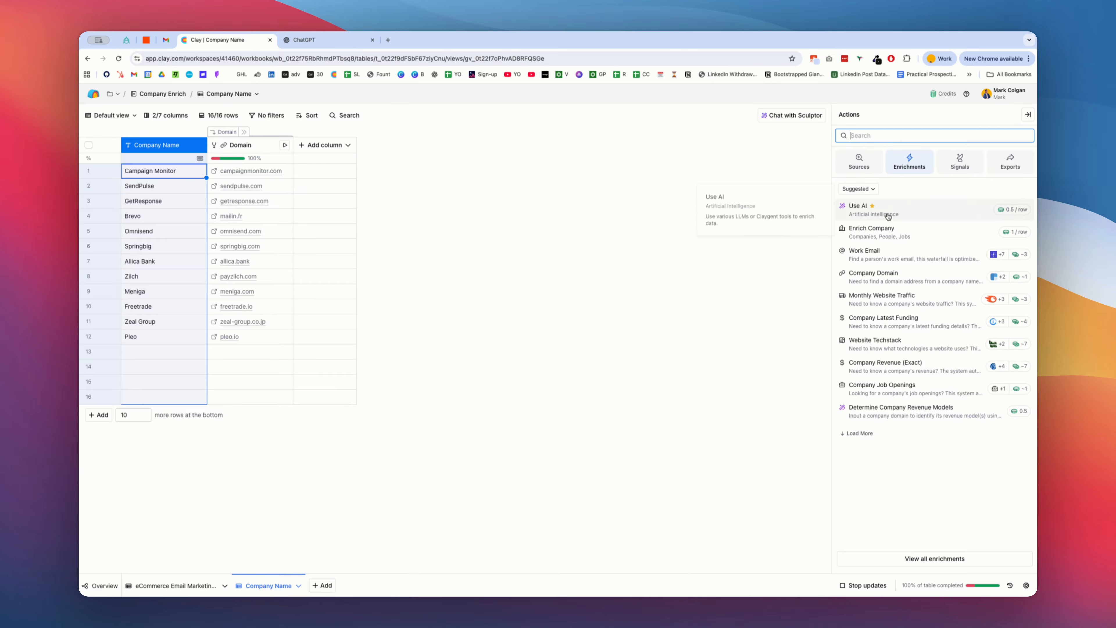
{"action": "left_click", "coordinate": [896, 238]}
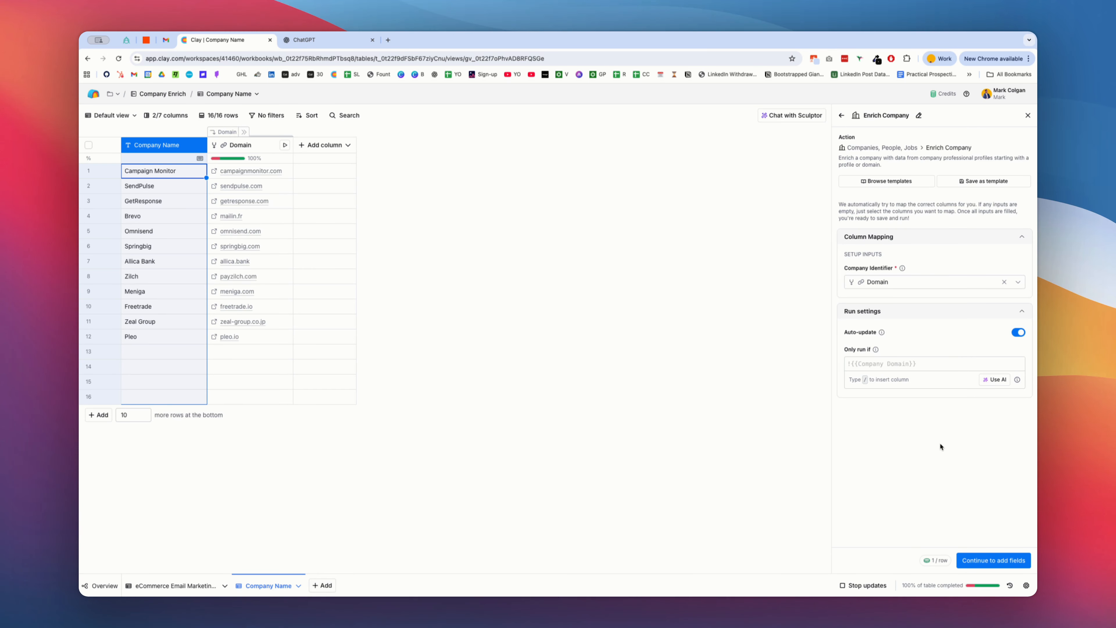
{"action": "left_click", "coordinate": [1010, 559]}
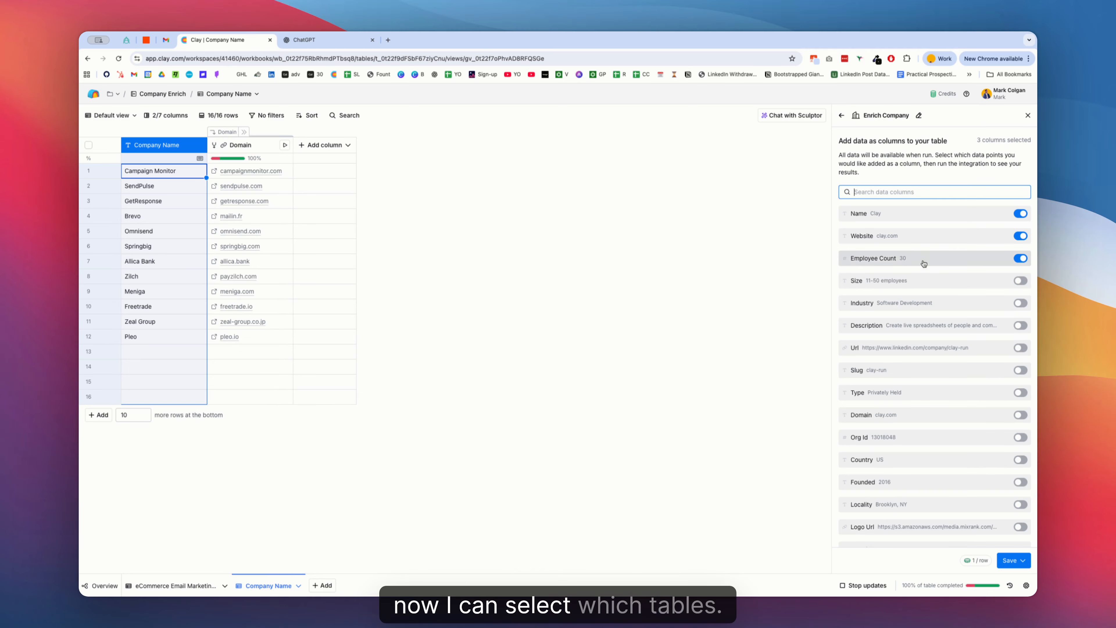
{"action": "left_click", "coordinate": [841, 115]}
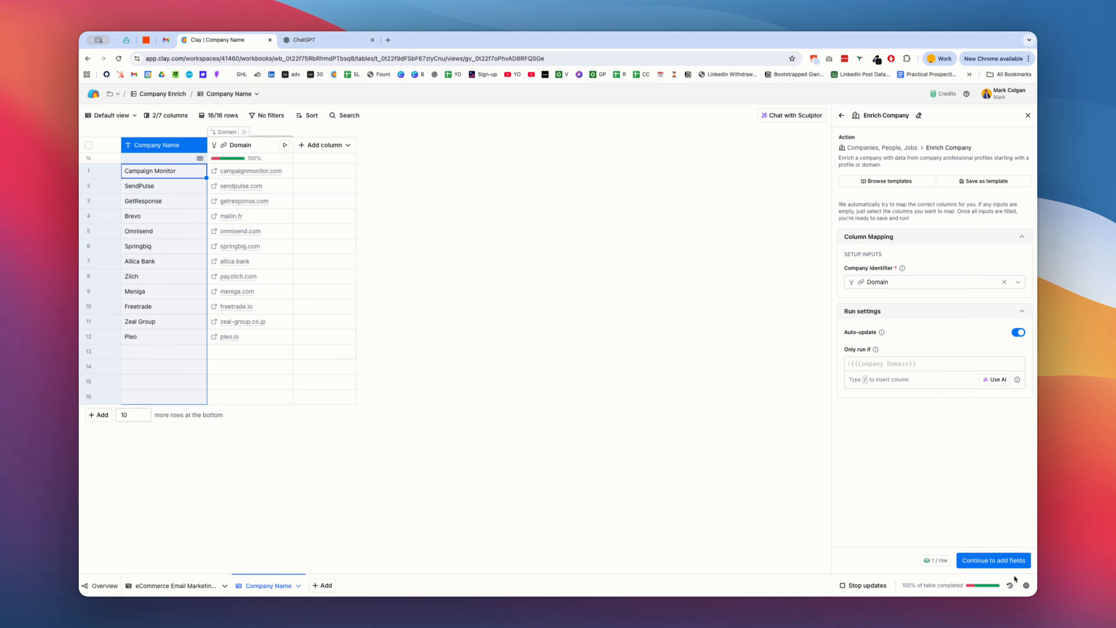
{"action": "left_click", "coordinate": [1007, 565]}
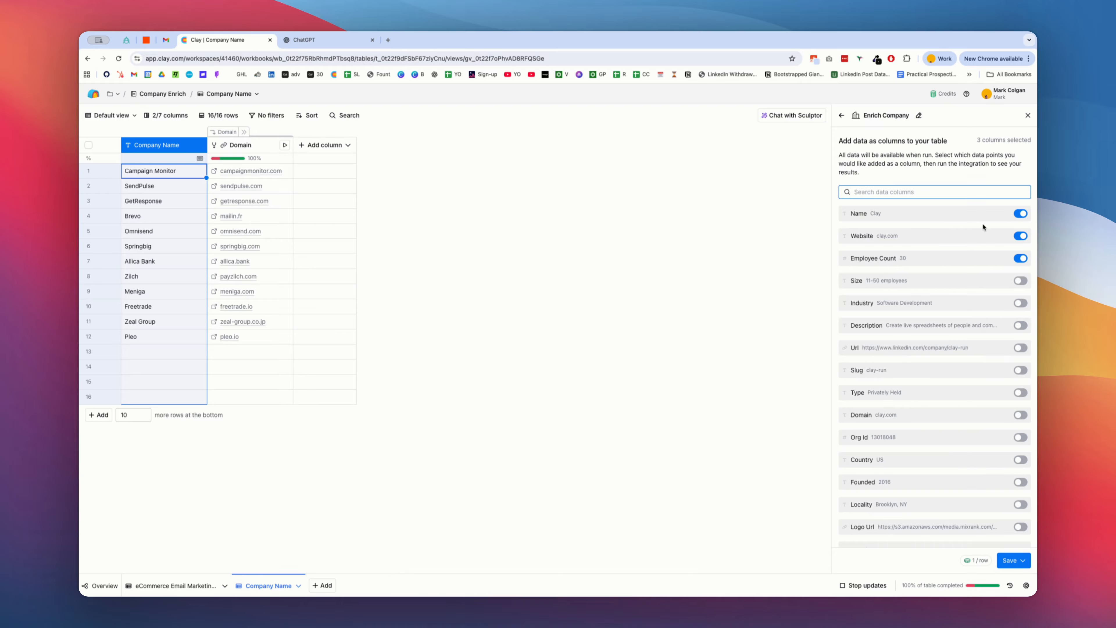
Exclude Name and Website, keep Employee Count, add Size, Industry, Description, Url and Country, and save and run all 16 rows.
{"action": "left_click", "coordinate": [1021, 215]}
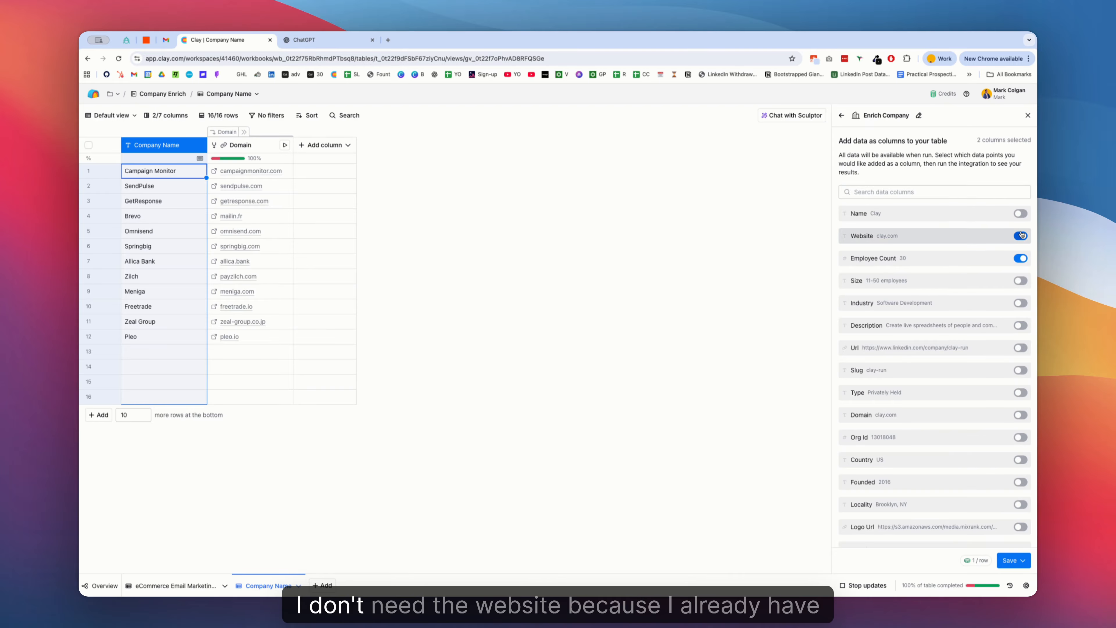
{"action": "left_click", "coordinate": [1020, 236]}
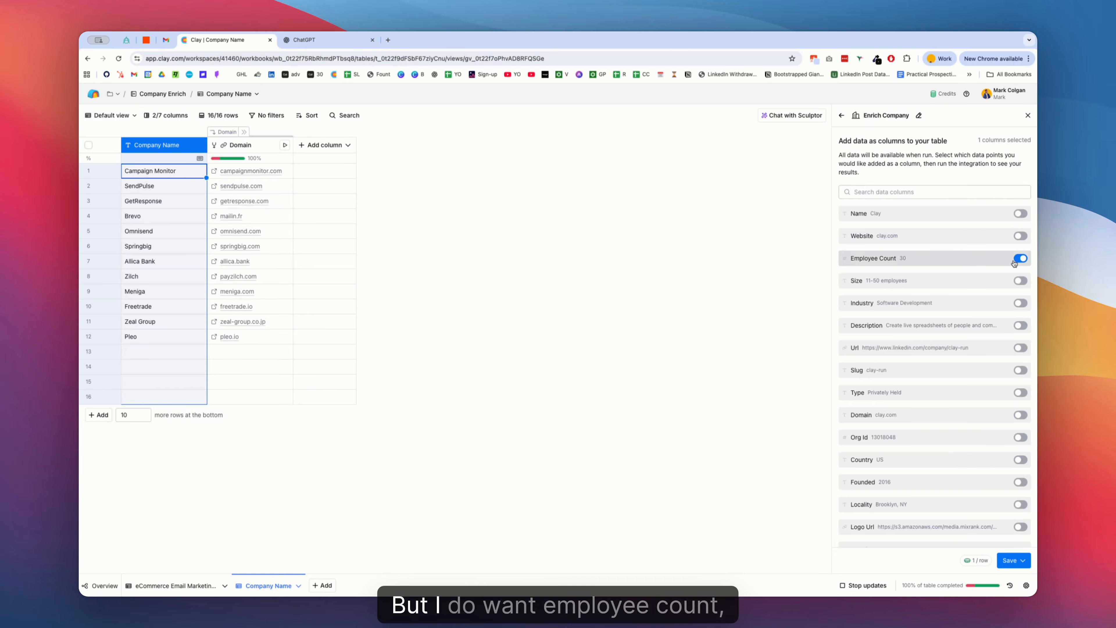
{"action": "left_click", "coordinate": [1020, 280]}
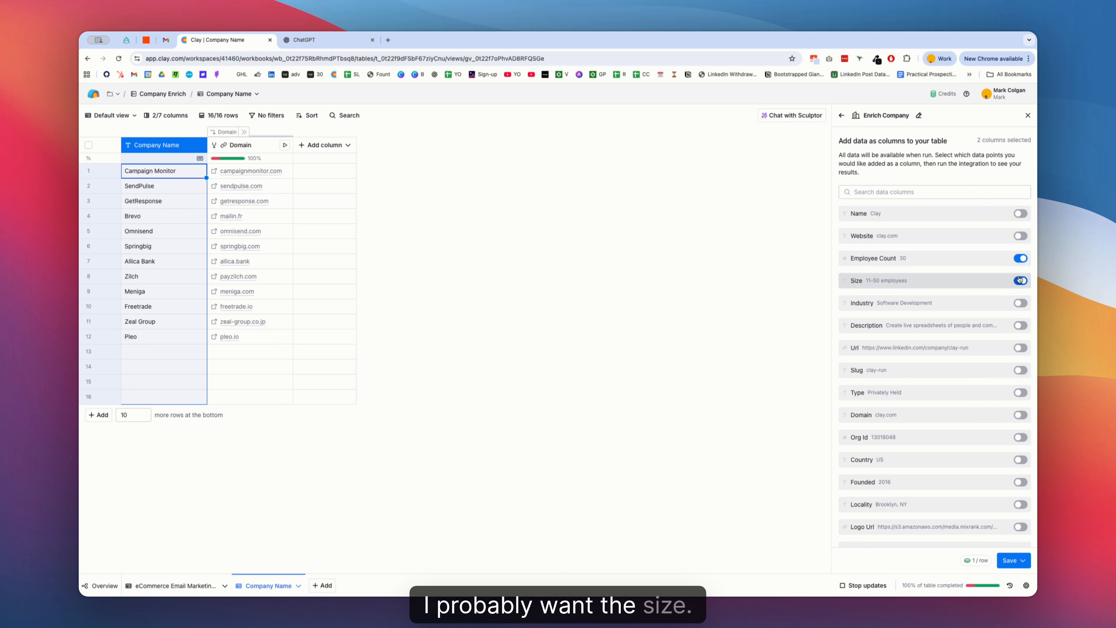
{"action": "left_click", "coordinate": [1020, 303]}
{"action": "left_click", "coordinate": [1020, 326]}
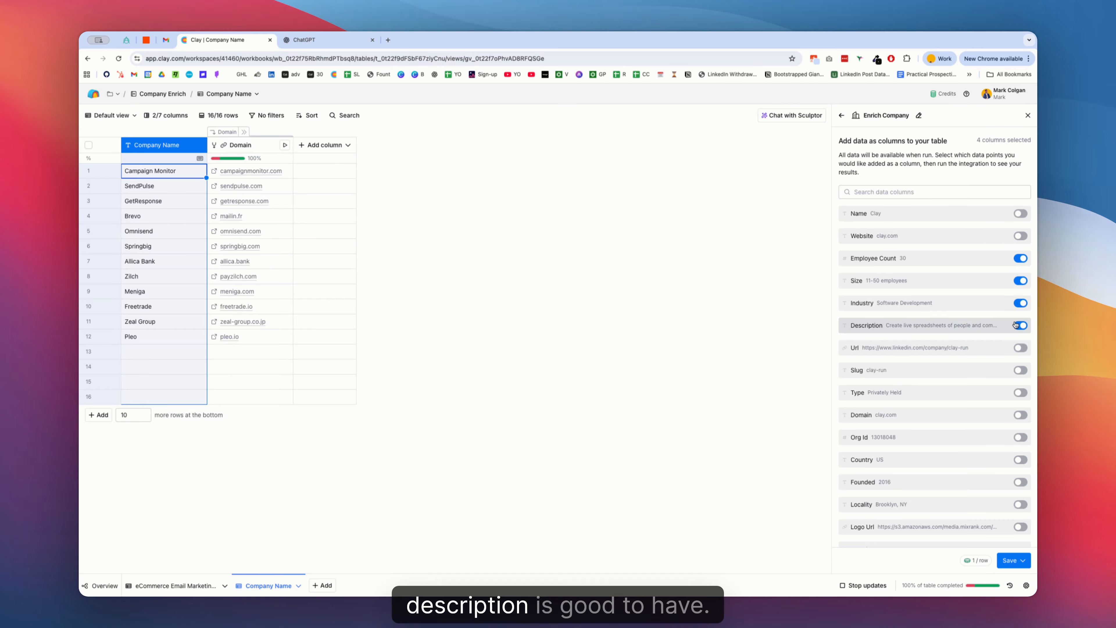
{"action": "left_click", "coordinate": [1020, 348]}
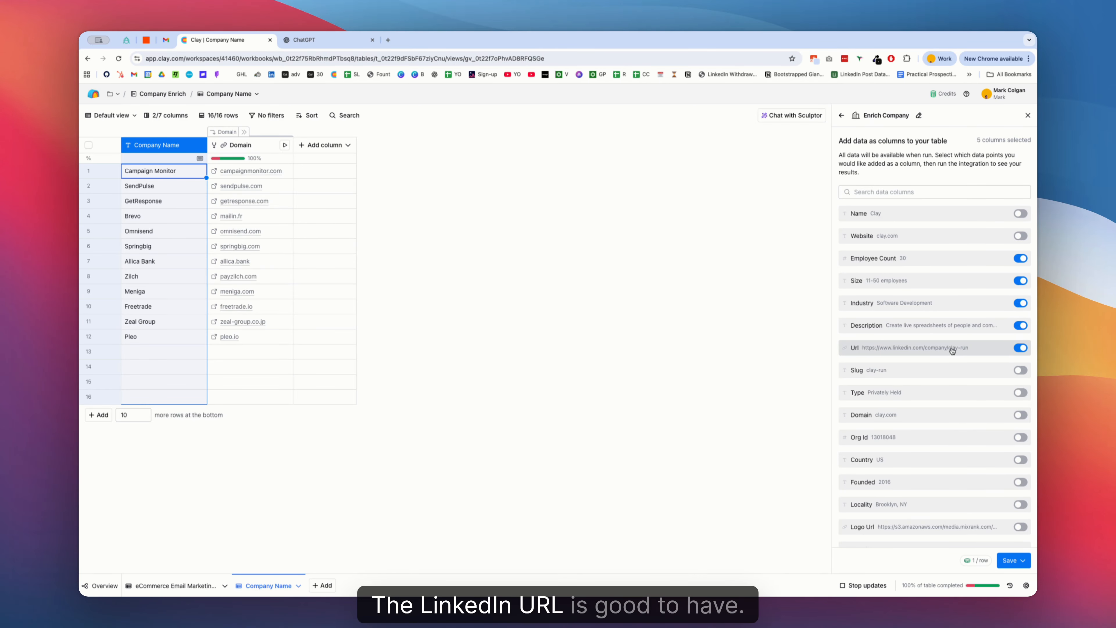
{"action": "scroll", "coordinate": [952, 349], "scroll_direction": "down", "scroll_amount": 3}
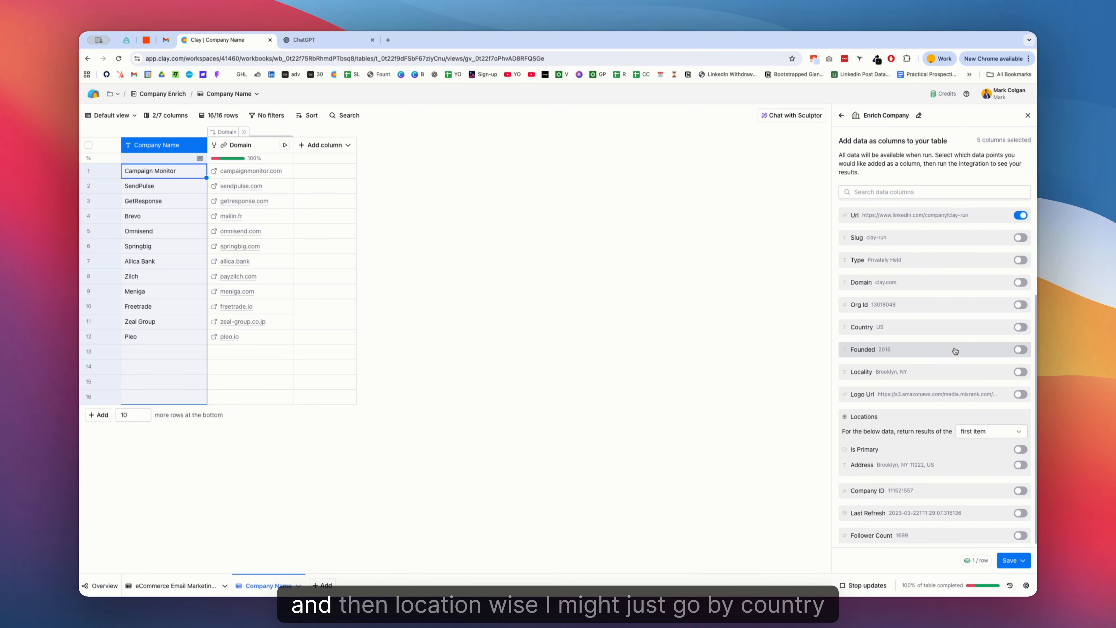
{"action": "scroll", "coordinate": [955, 351], "scroll_direction": "down", "scroll_amount": 1}
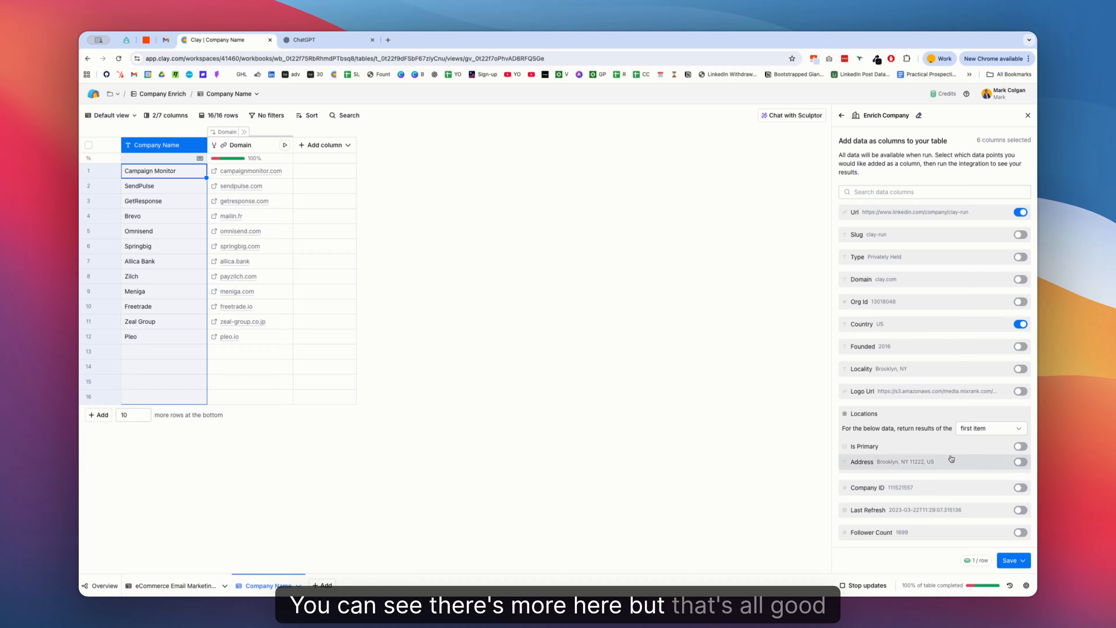
{"action": "left_click", "coordinate": [1015, 561]}
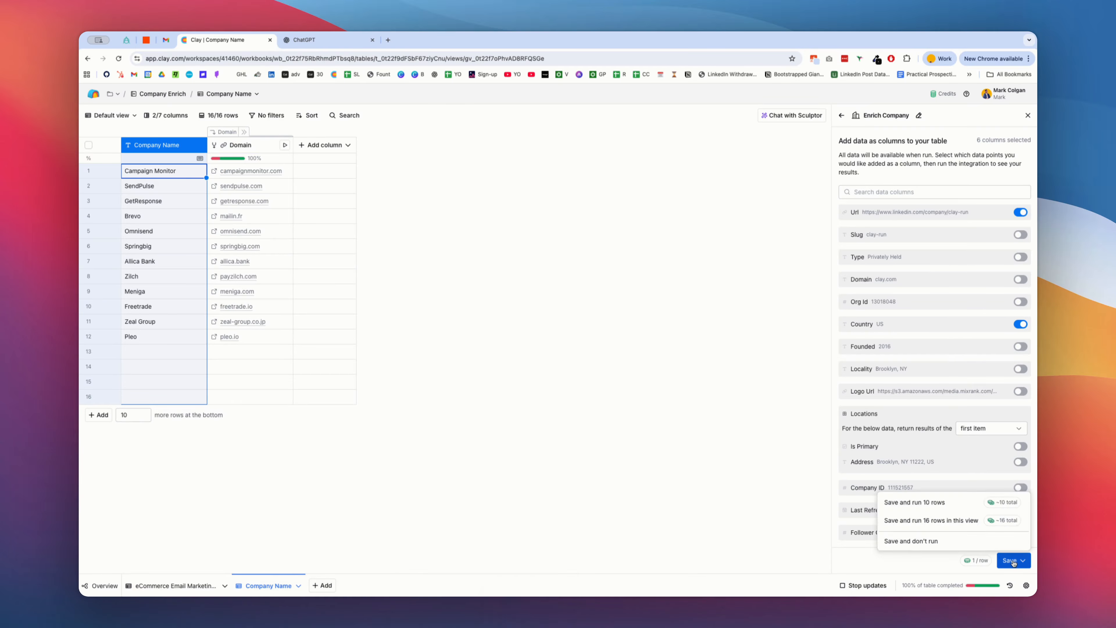
{"action": "left_click", "coordinate": [963, 520]}
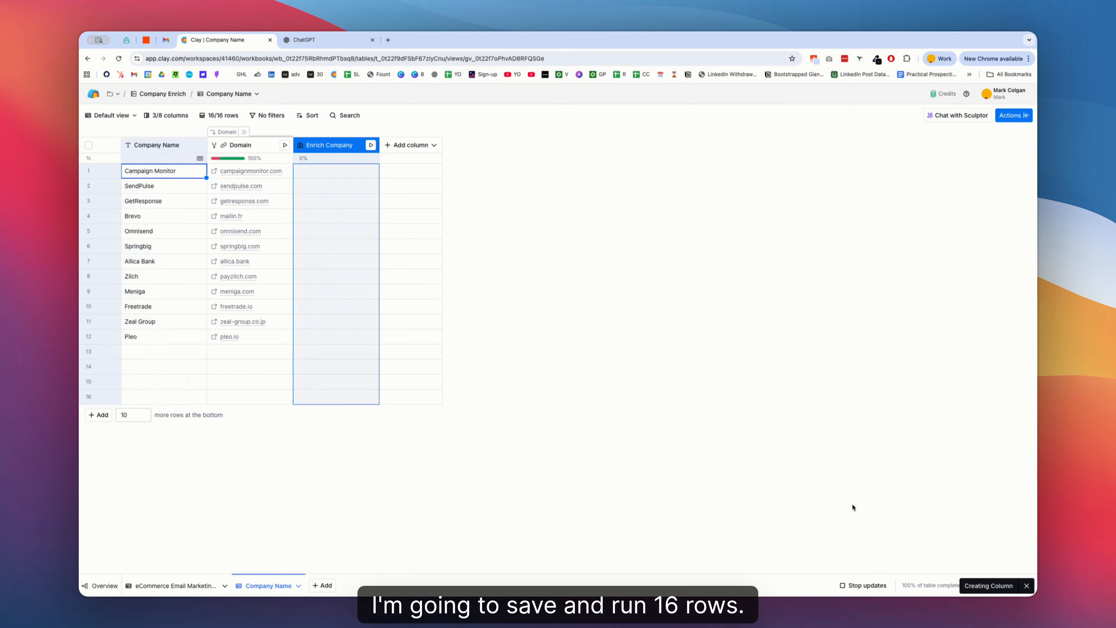
Delete the four empty rows 13 to 16 from the table.
{"action": "left_click", "coordinate": [88, 351]}
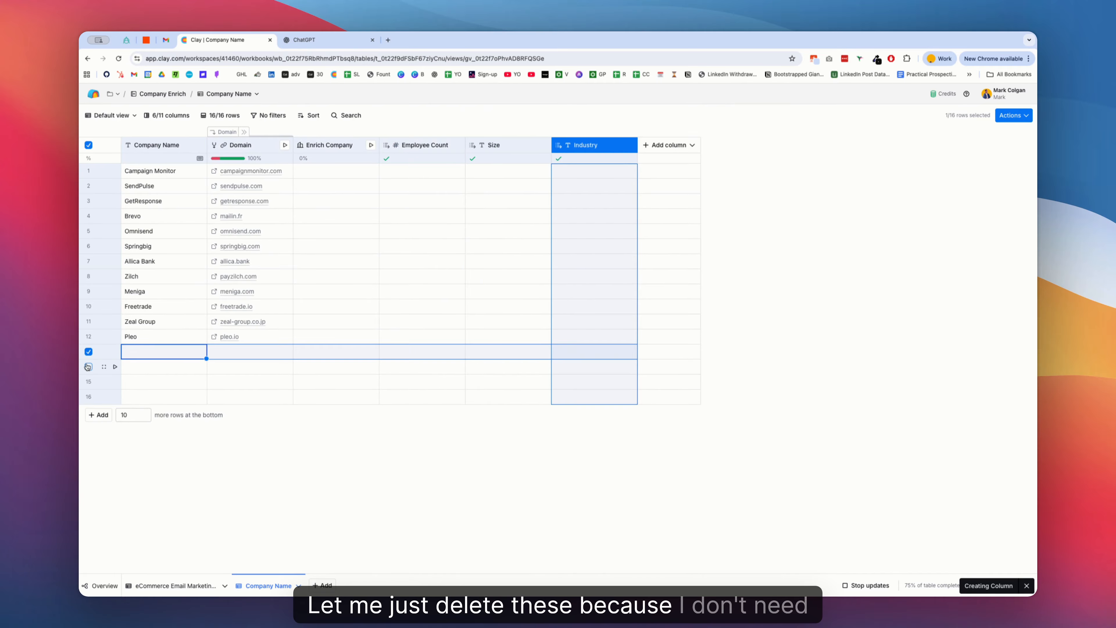
{"action": "left_click", "coordinate": [88, 367]}
{"action": "left_click", "coordinate": [88, 382]}
{"action": "left_click", "coordinate": [89, 396]}
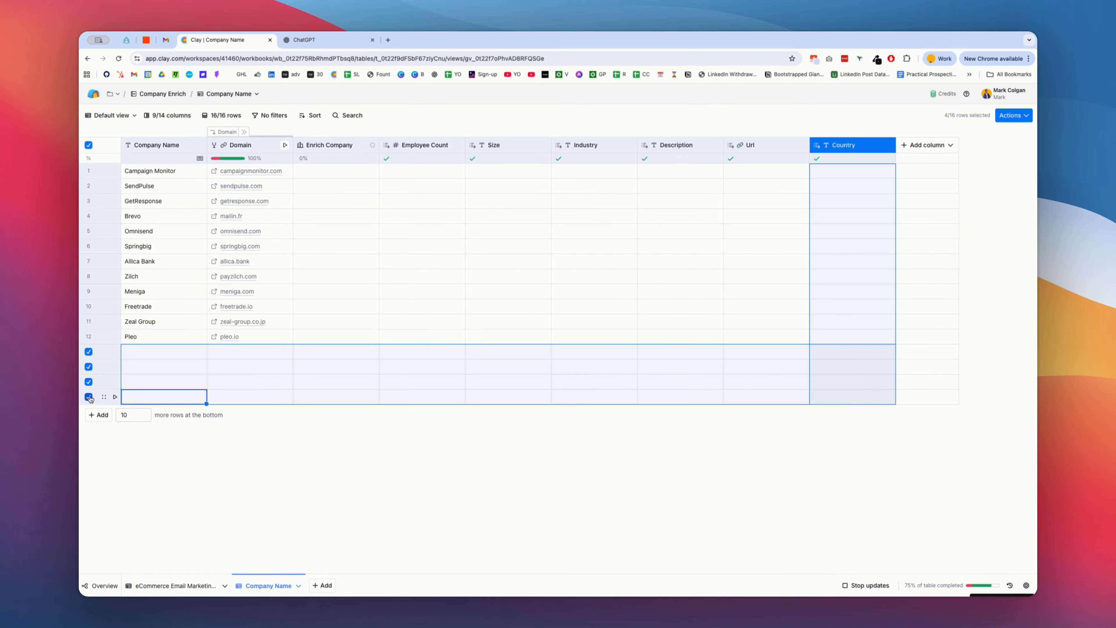
{"action": "right_click", "coordinate": [90, 398]}
{"action": "left_click", "coordinate": [140, 492]}
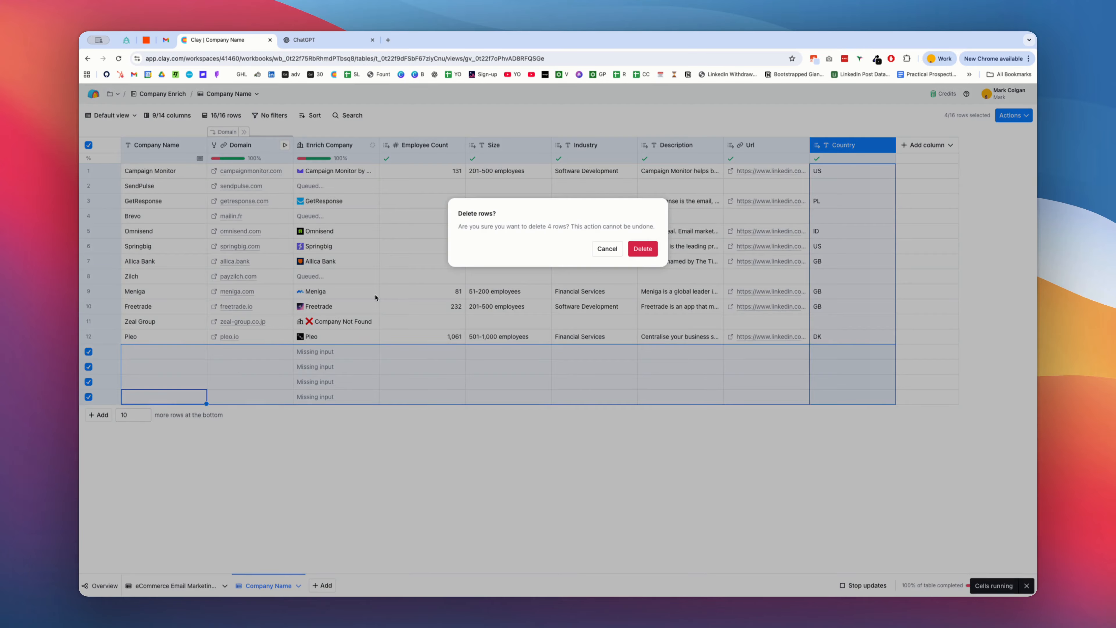
{"action": "left_click", "coordinate": [641, 249]}
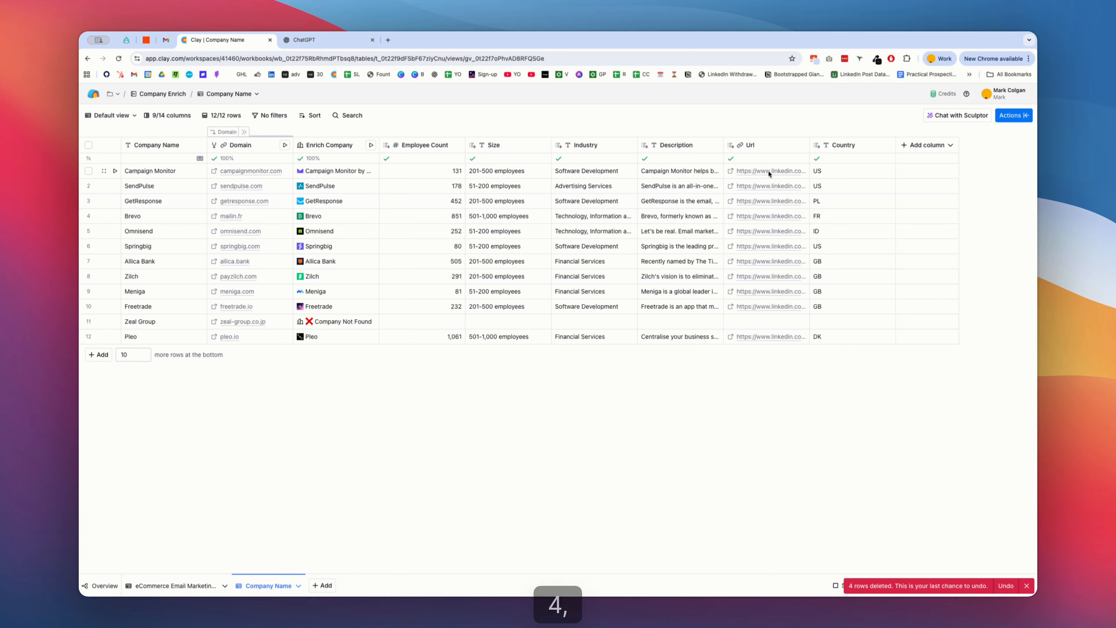
Rename the "Url" column to "LinkedIn Url".
{"action": "left_click", "coordinate": [752, 146]}
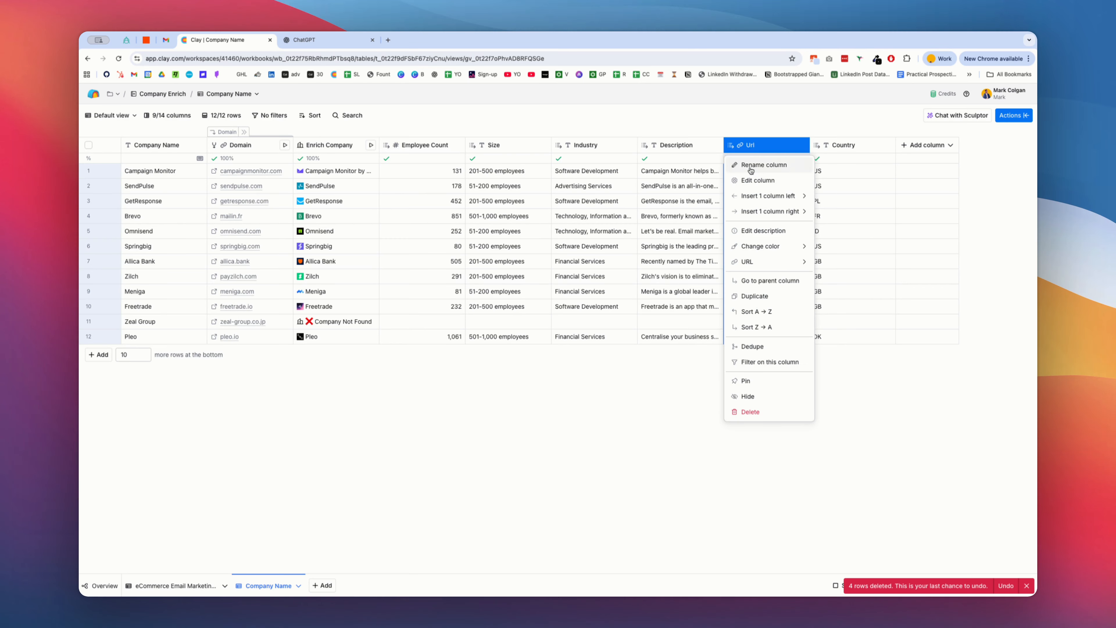
{"action": "left_click", "coordinate": [729, 144]}
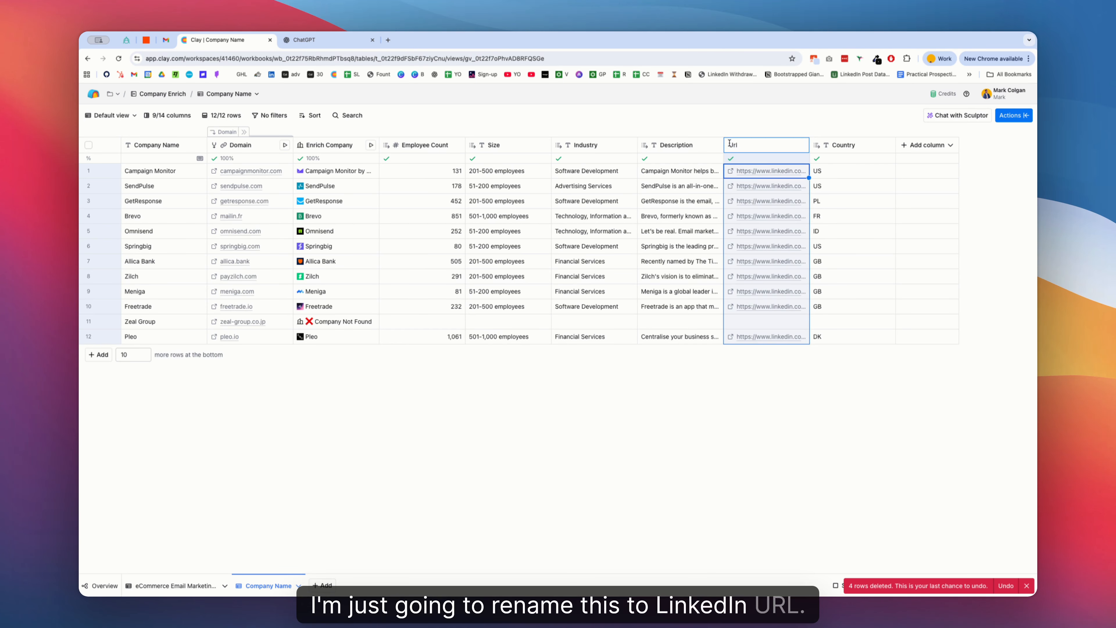
{"action": "type", "text": "LinkedIn"}
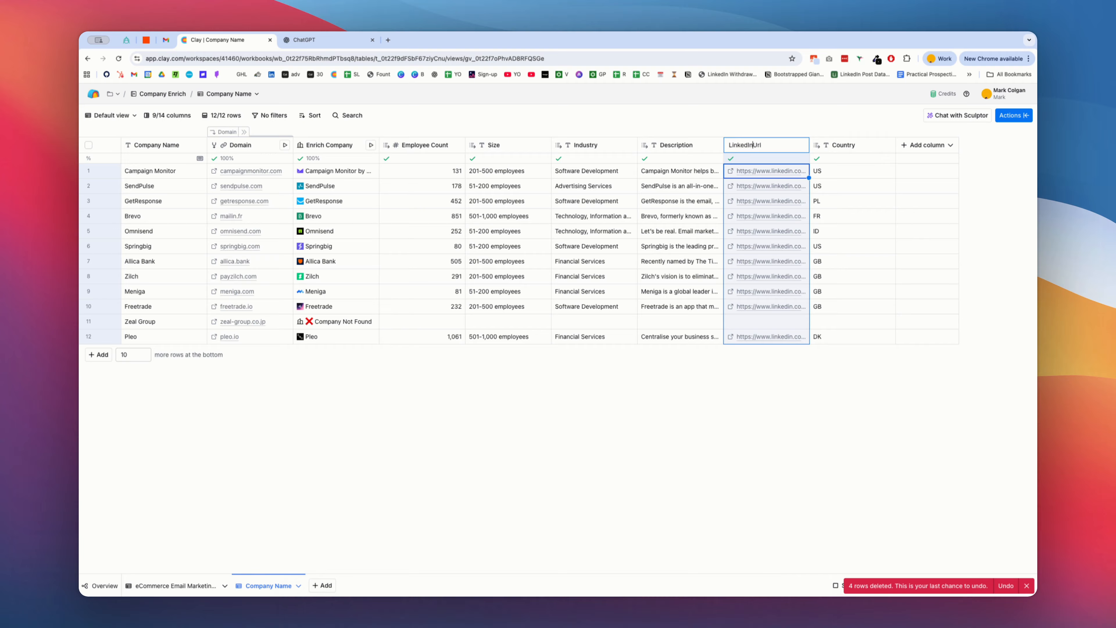
{"action": "key", "text": "Return"}
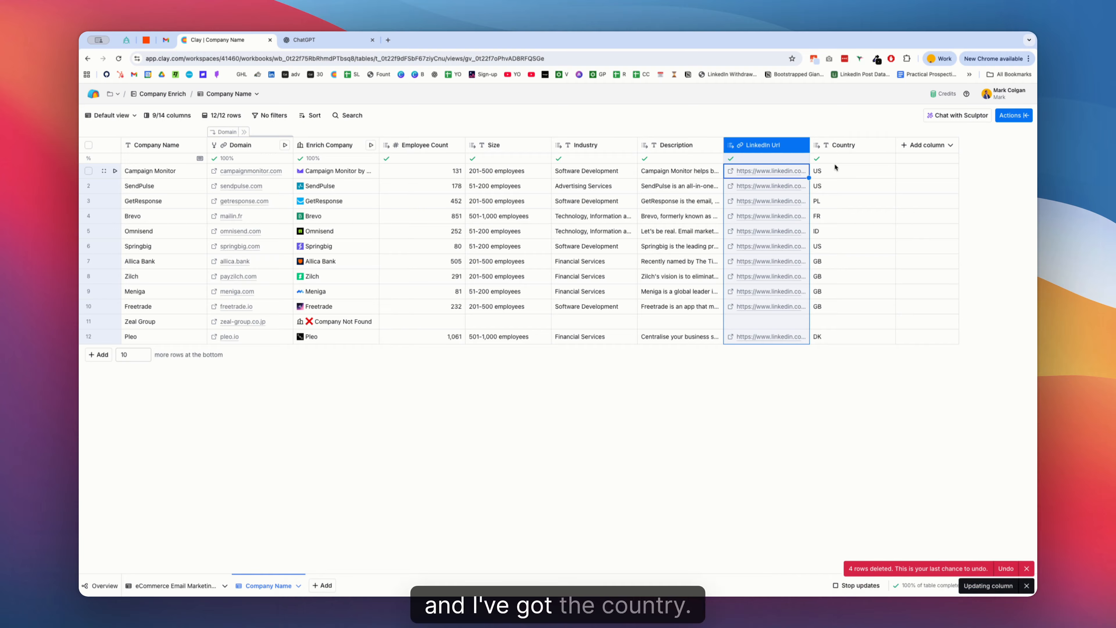
{"action": "key", "text": "Right"}
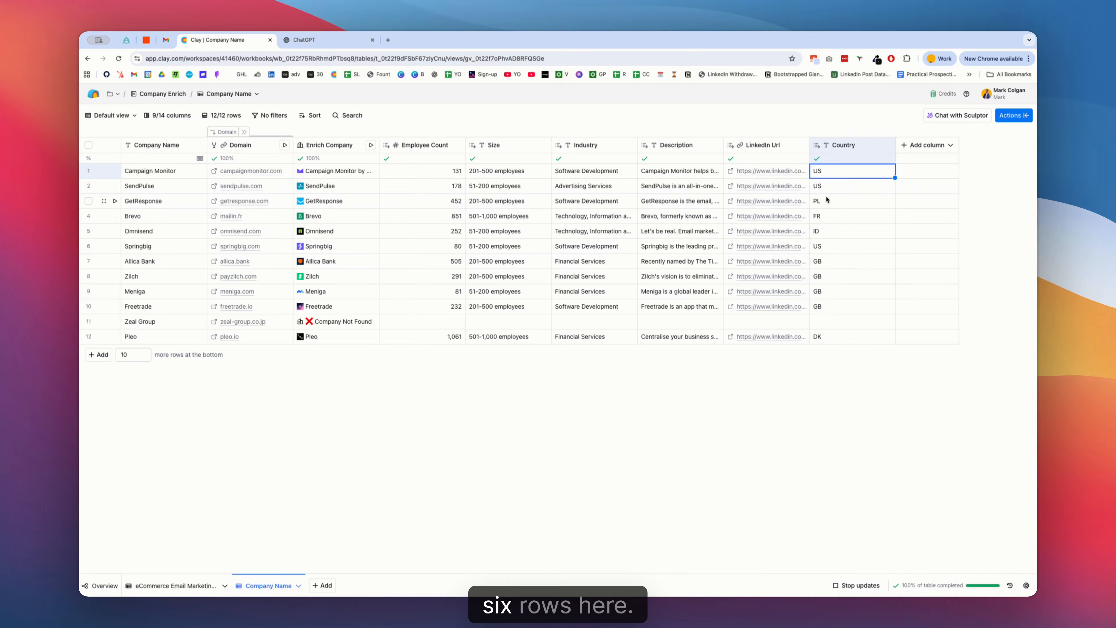
Delete the Zeal Group row from the table.
{"action": "left_click", "coordinate": [88, 322]}
{"action": "right_click", "coordinate": [89, 323]}
{"action": "left_click", "coordinate": [118, 415]}
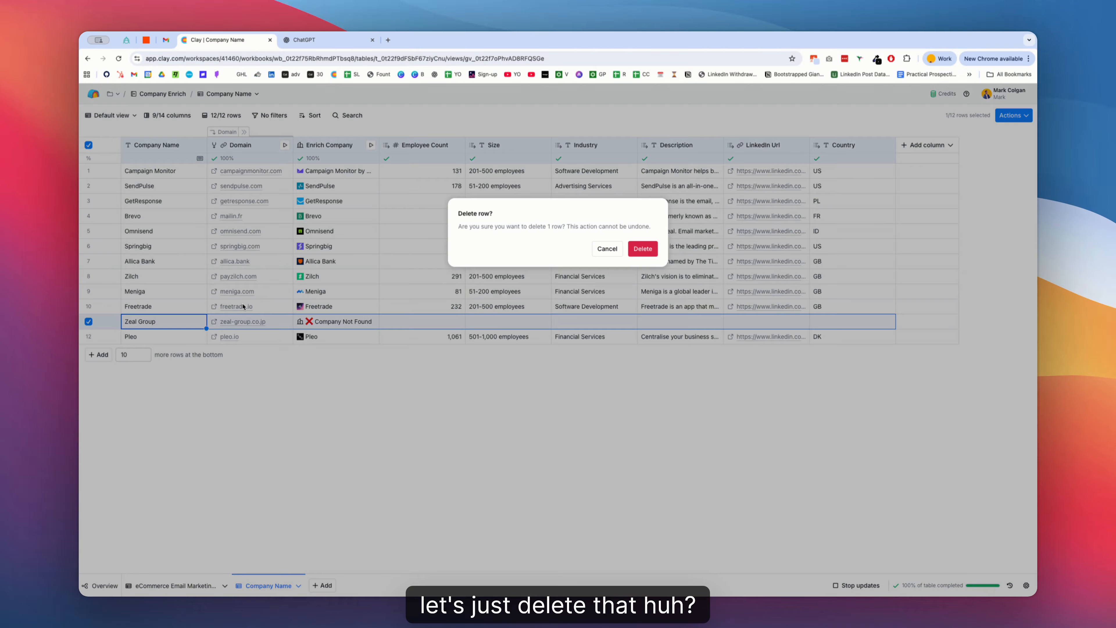
{"action": "left_click", "coordinate": [634, 254]}
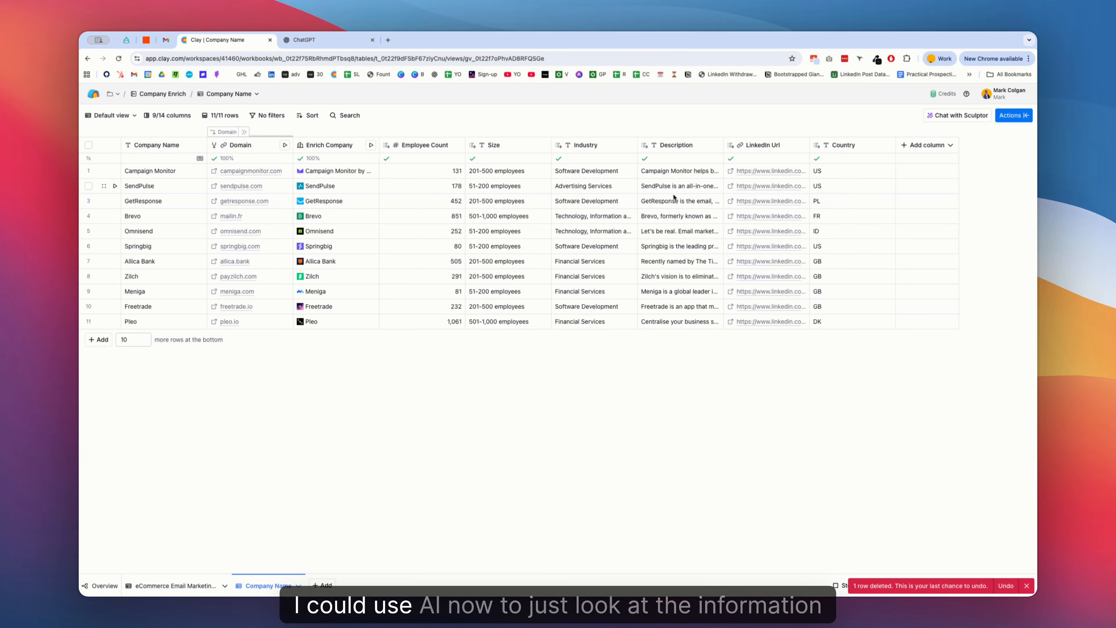
{"action": "left_click", "coordinate": [689, 171]}
{"action": "left_click", "coordinate": [609, 174]}
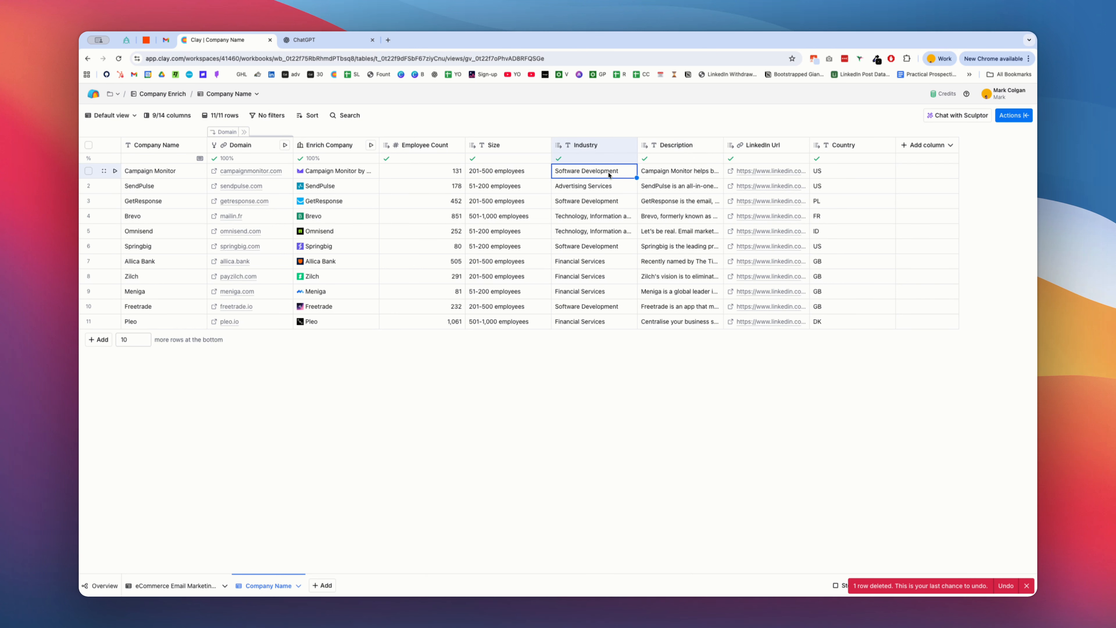
{"action": "left_click", "coordinate": [499, 170]}
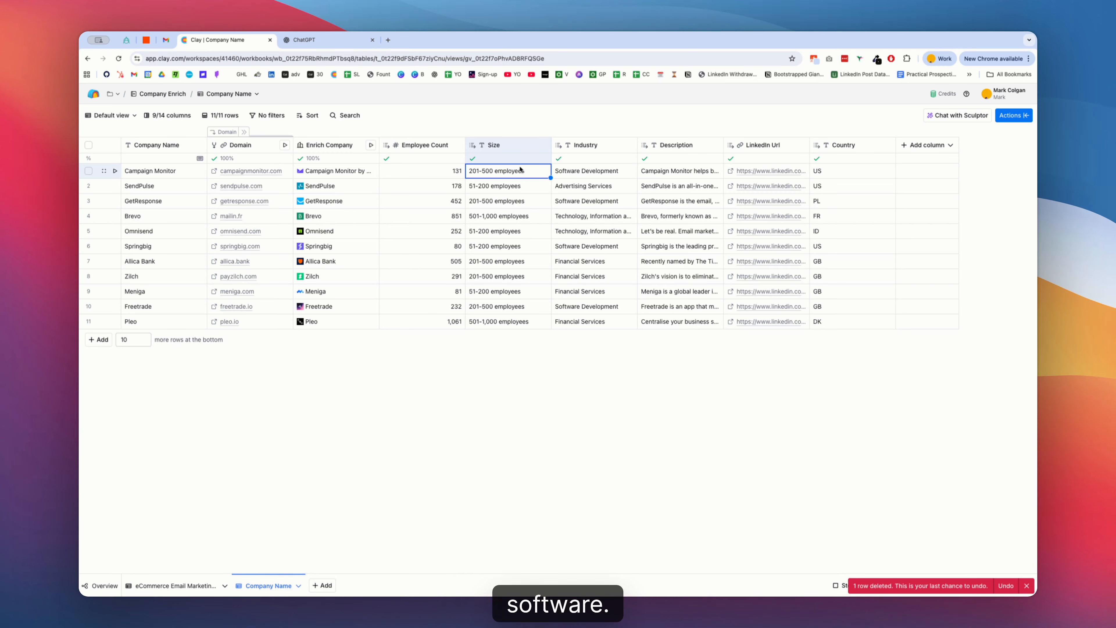
Add a Use AI column and generate its prompt from "Tell me if these companies are an email marketing software".
{"action": "left_click", "coordinate": [932, 148]}
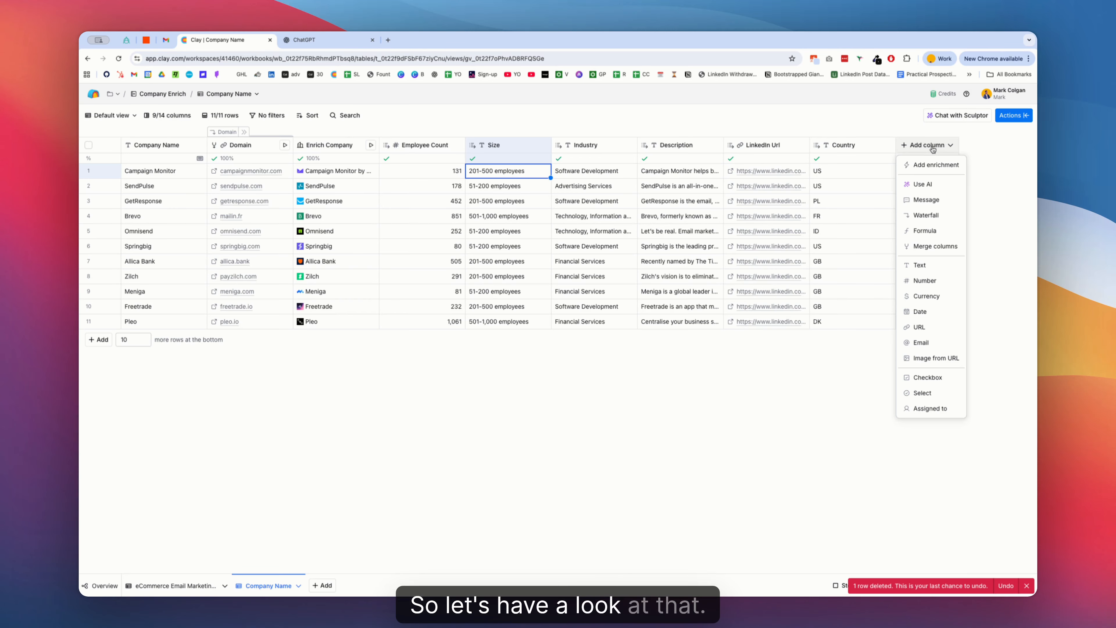
{"action": "left_click", "coordinate": [931, 184]}
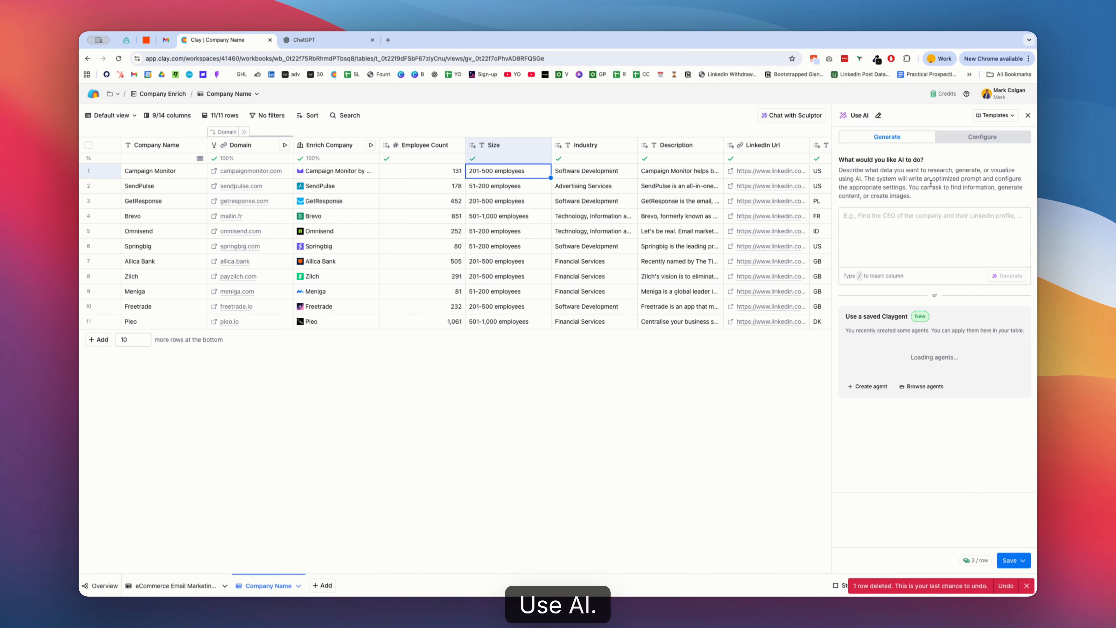
{"action": "left_click", "coordinate": [878, 221]}
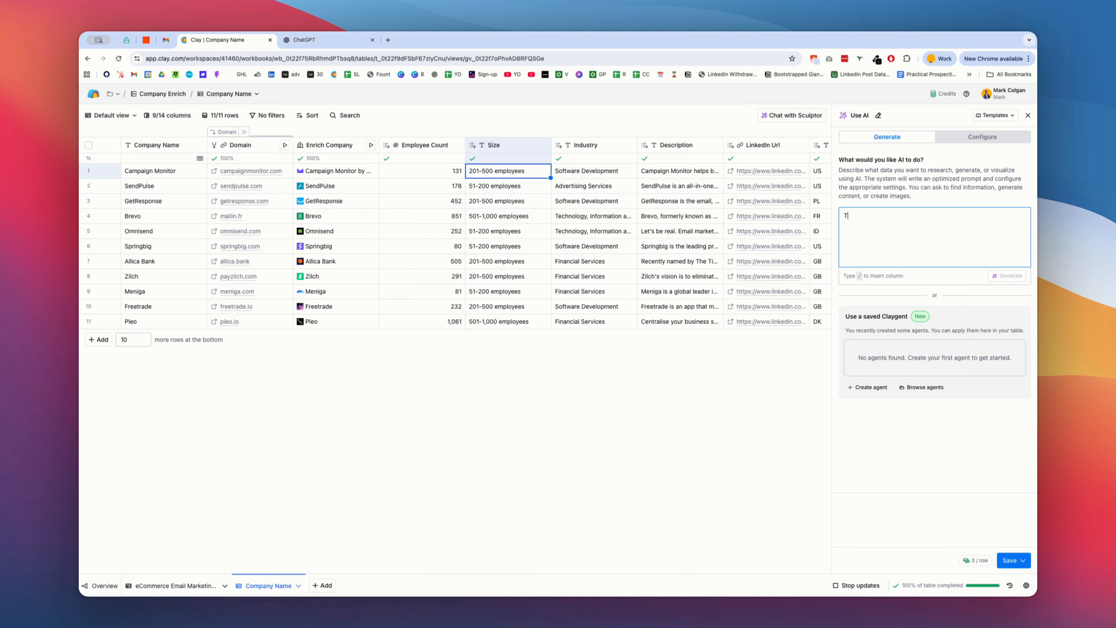
{"action": "type", "text": "ell me if these co"}
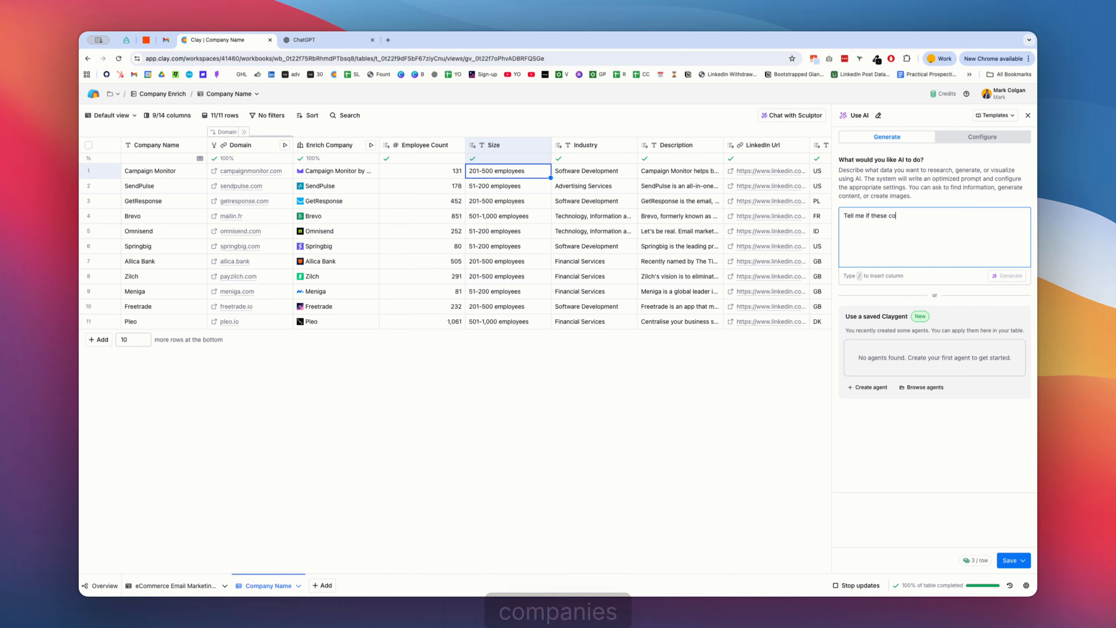
{"action": "type", "text": "mpanies are an email mareting sof"}
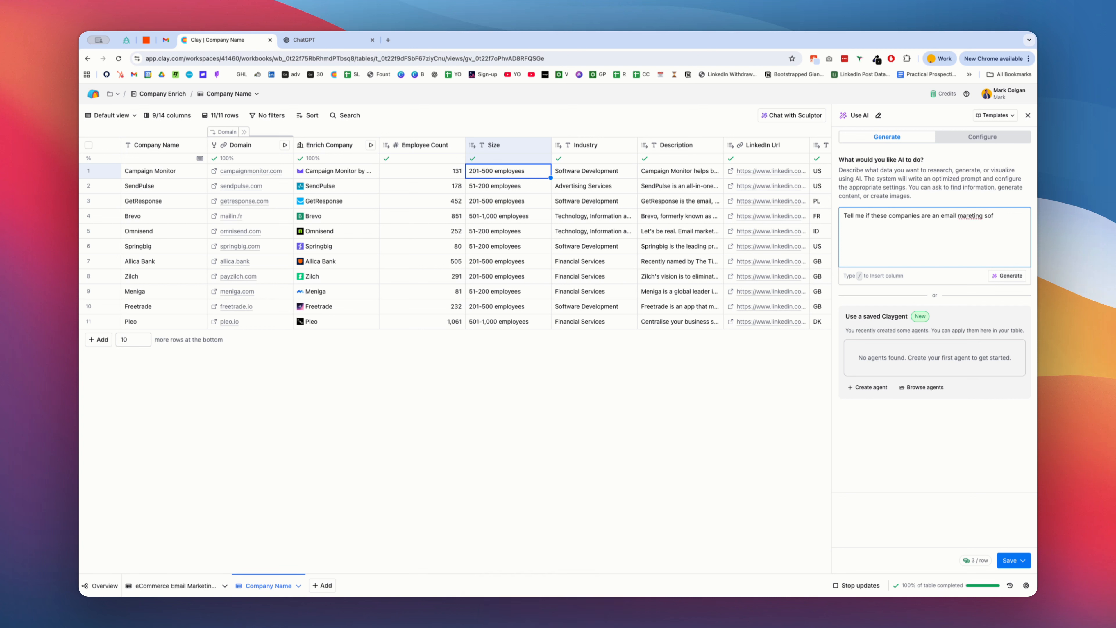
{"action": "type", "text": "twarew"}
{"action": "key", "text": "BackSpace"}
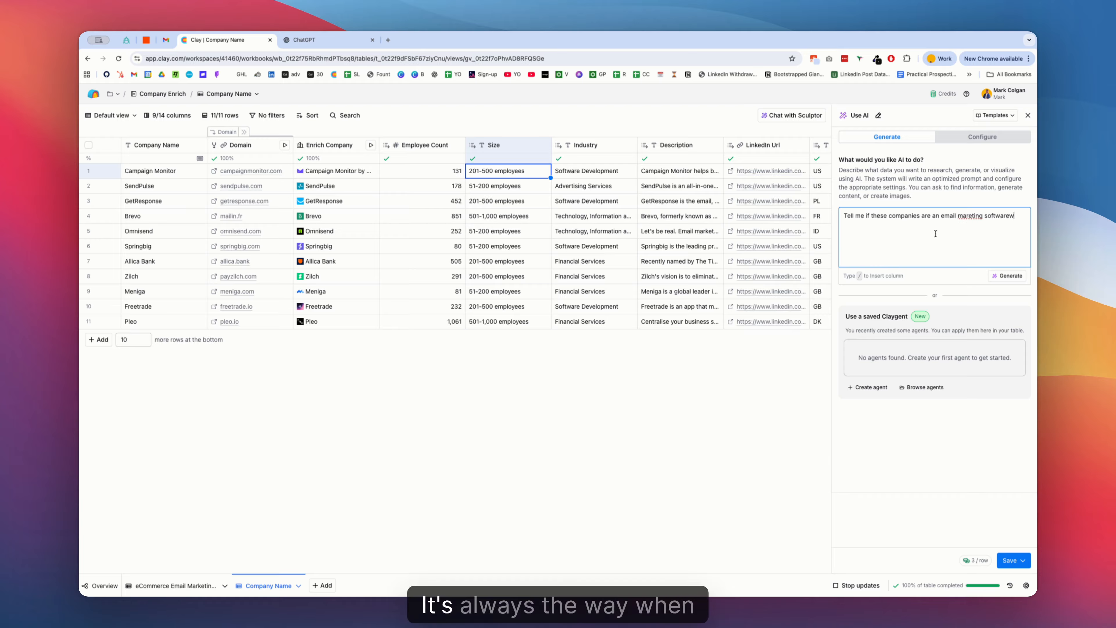
{"action": "left_click", "coordinate": [968, 216]}
{"action": "type", "text": "k"}
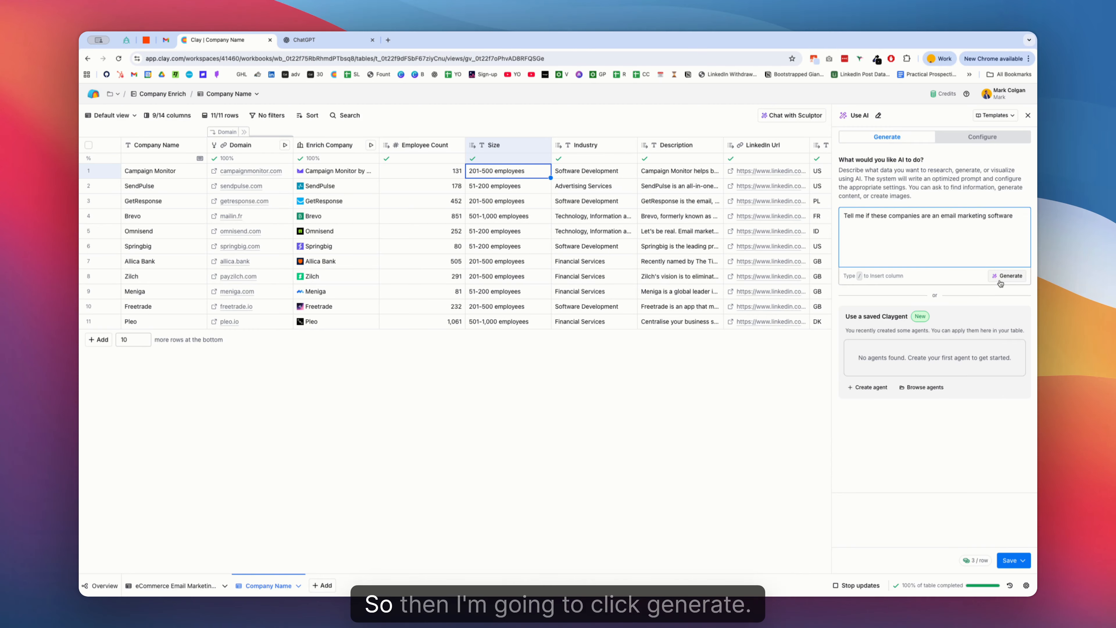
{"action": "left_click", "coordinate": [1003, 281]}
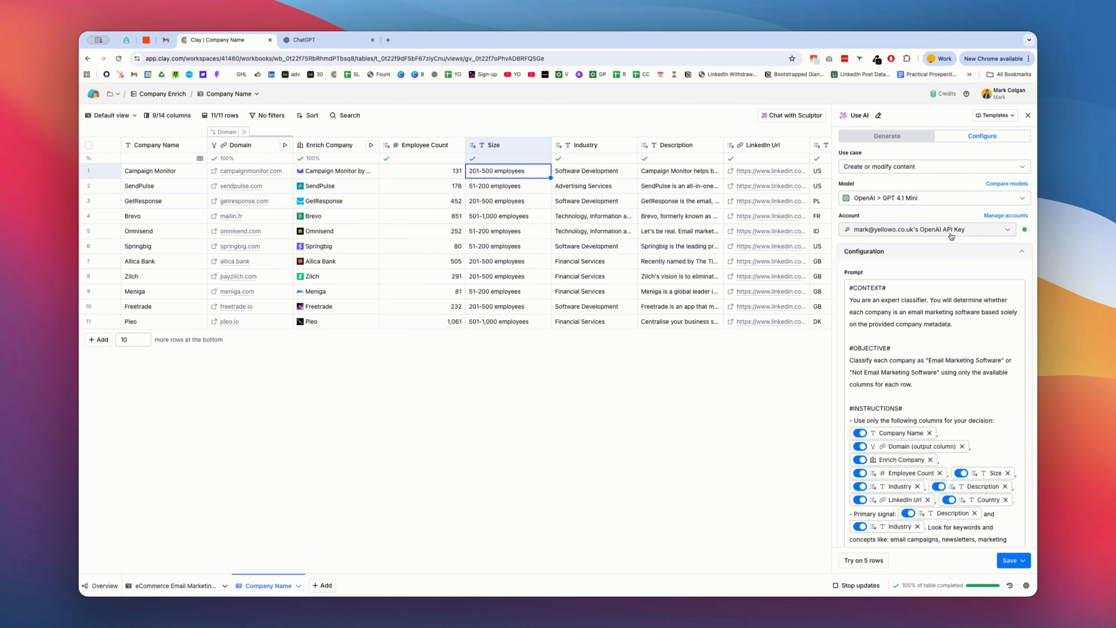
Review the AI column's account choices, generated classification prompt and defined output fields.
{"action": "left_click", "coordinate": [1005, 232]}
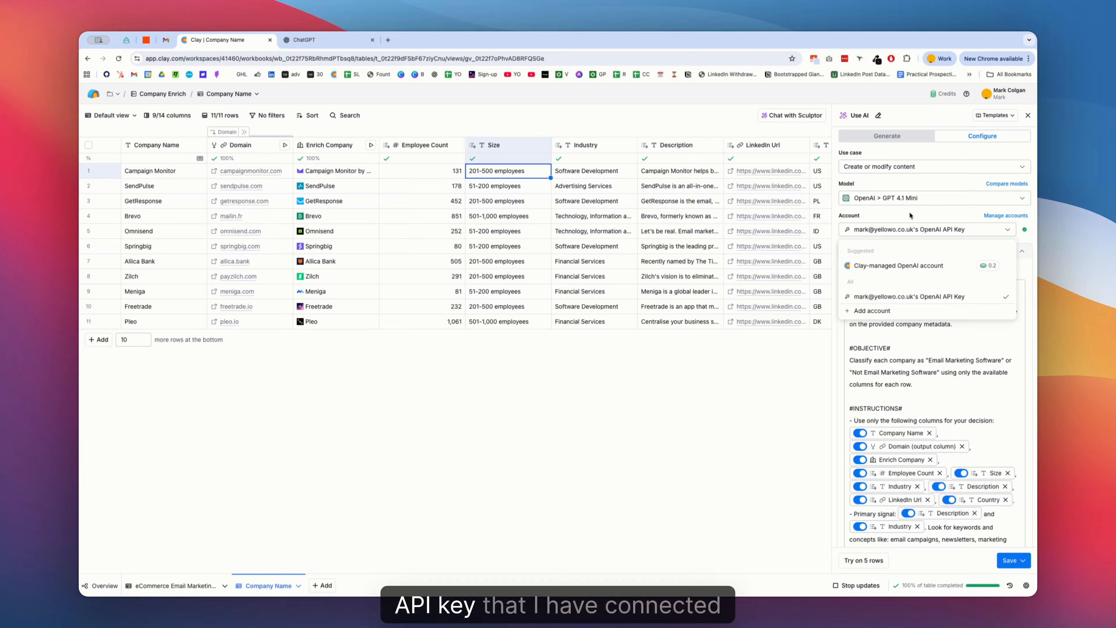
{"action": "left_click", "coordinate": [921, 210]}
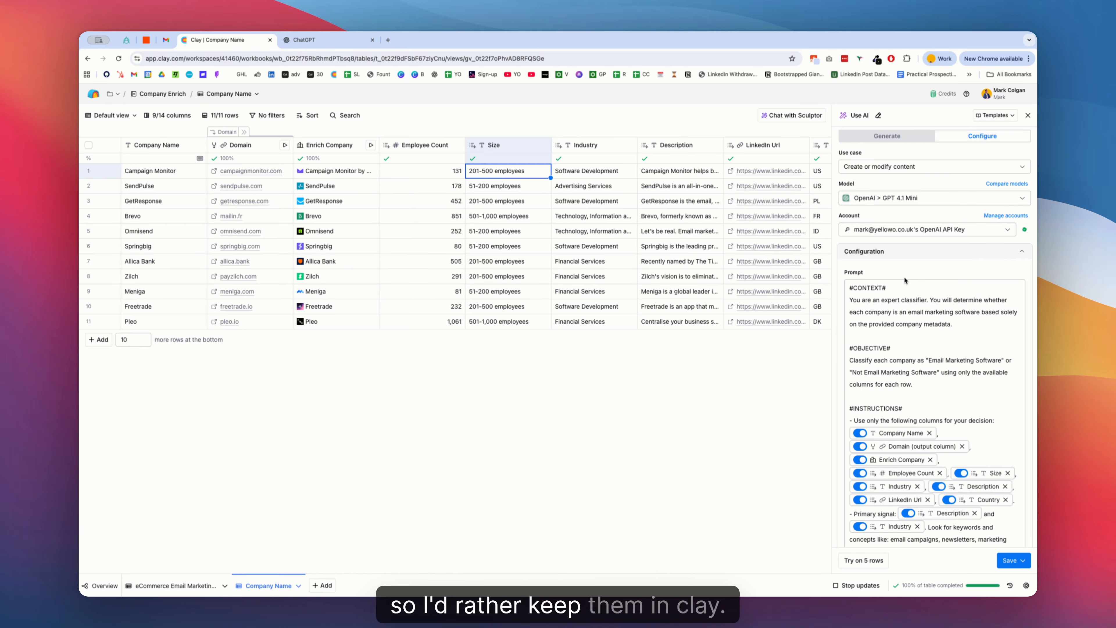
{"action": "scroll", "coordinate": [909, 290], "scroll_direction": "down", "scroll_amount": 2}
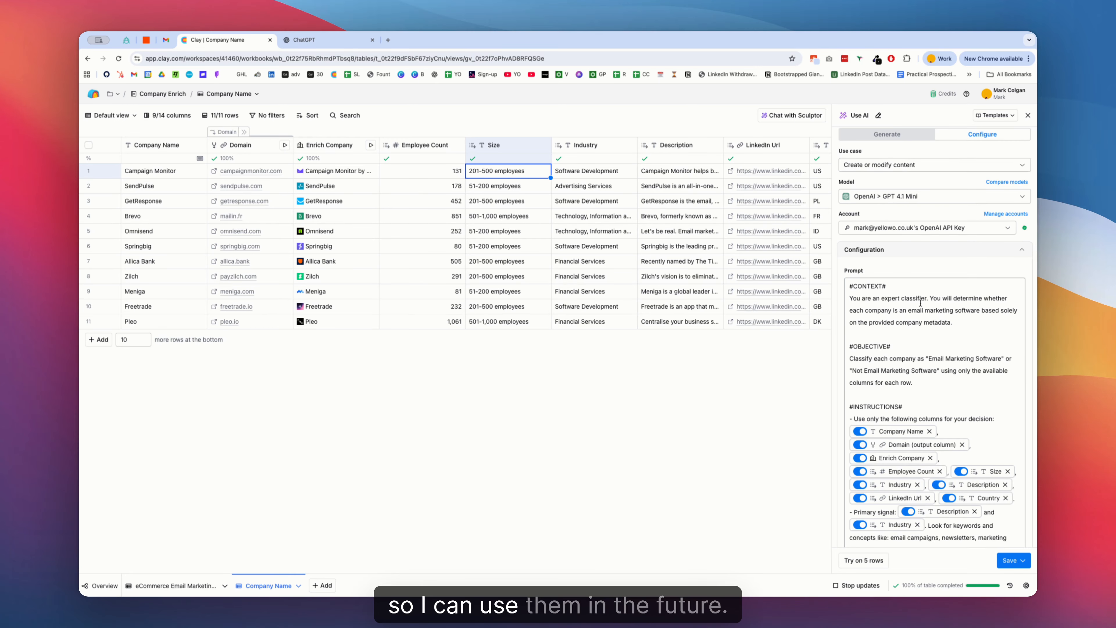
{"action": "scroll", "coordinate": [921, 302], "scroll_direction": "down", "scroll_amount": 2}
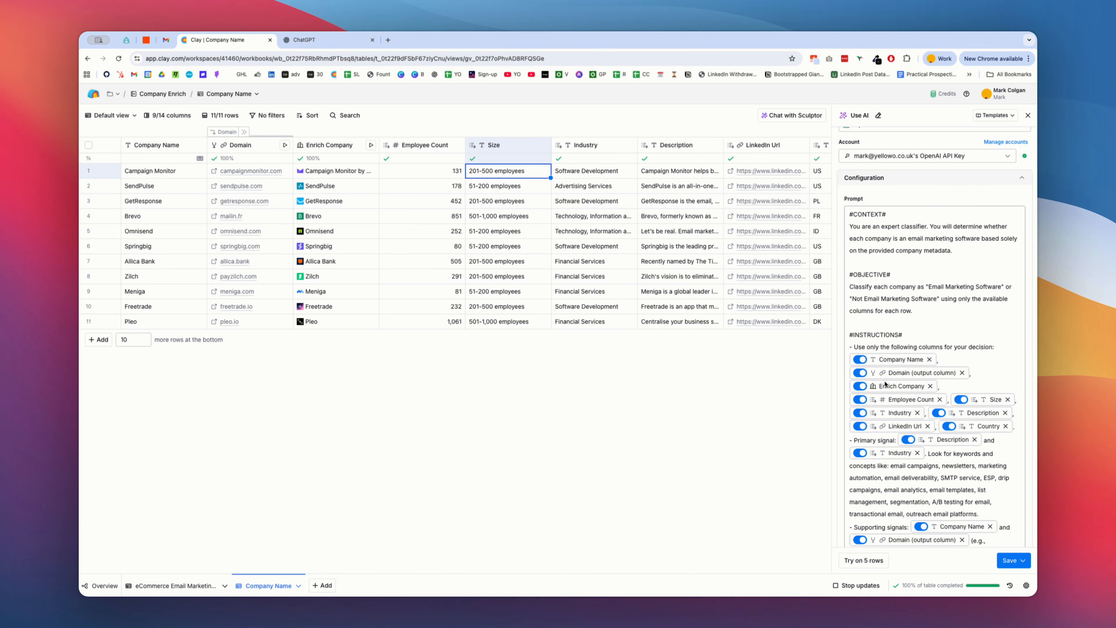
{"action": "scroll", "coordinate": [889, 438], "scroll_direction": "down", "scroll_amount": 5}
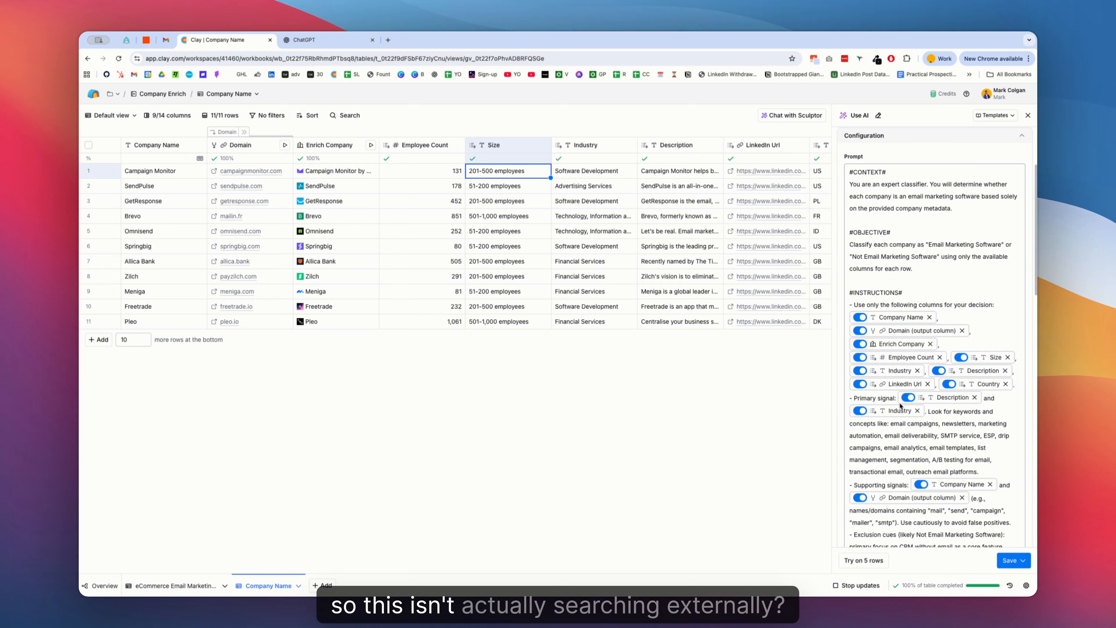
{"action": "scroll", "coordinate": [900, 402], "scroll_direction": "down", "scroll_amount": 3}
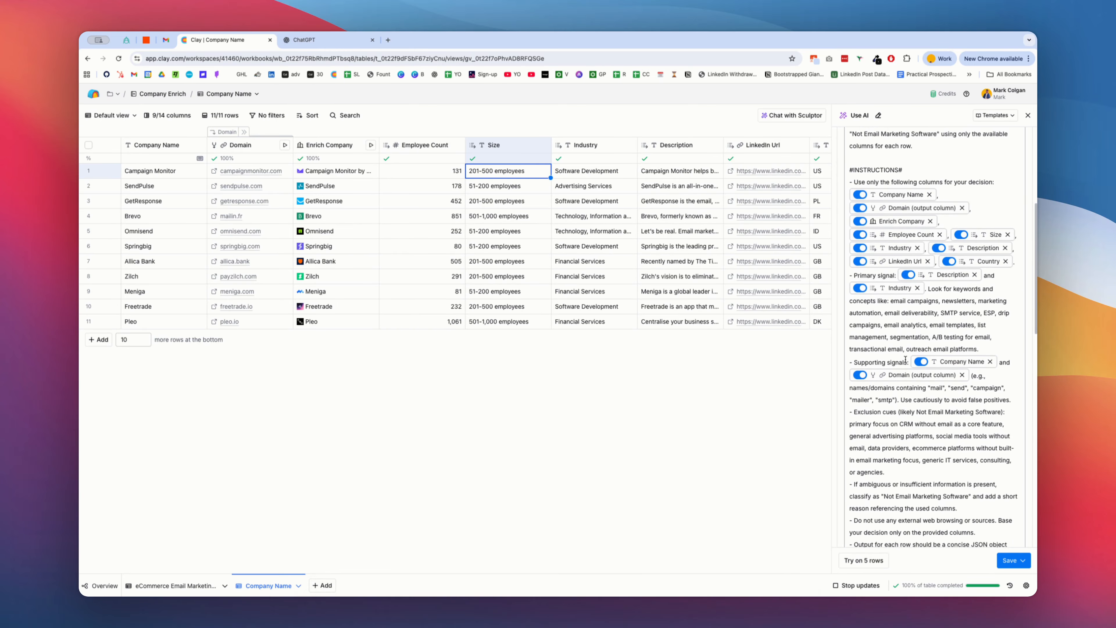
{"action": "scroll", "coordinate": [880, 364], "scroll_direction": "down", "scroll_amount": 1}
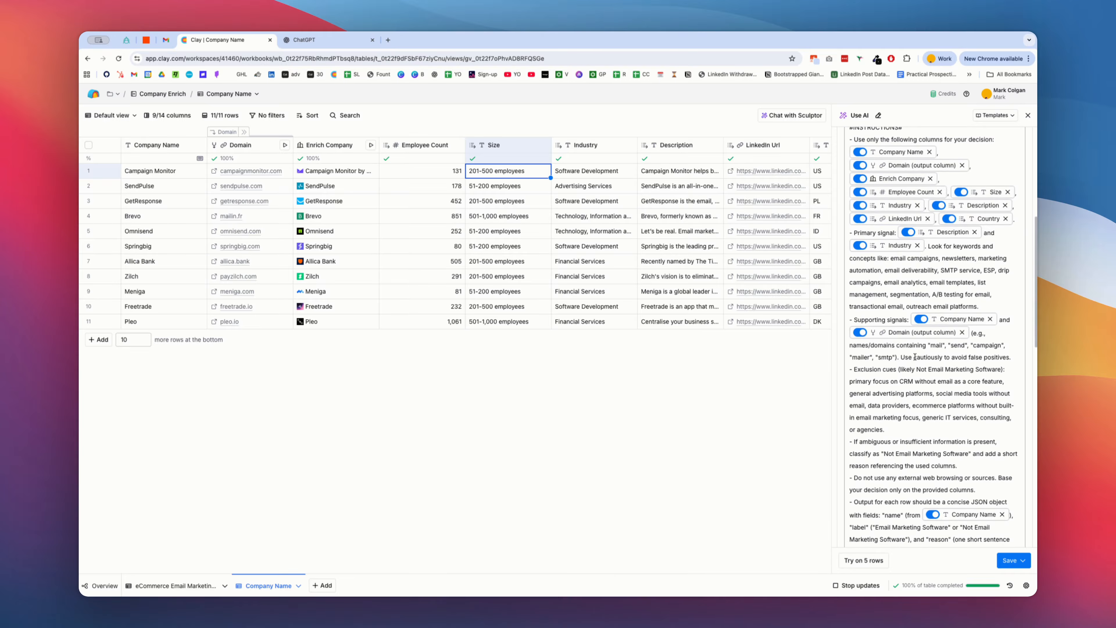
{"action": "scroll", "coordinate": [908, 339], "scroll_direction": "down", "scroll_amount": 5}
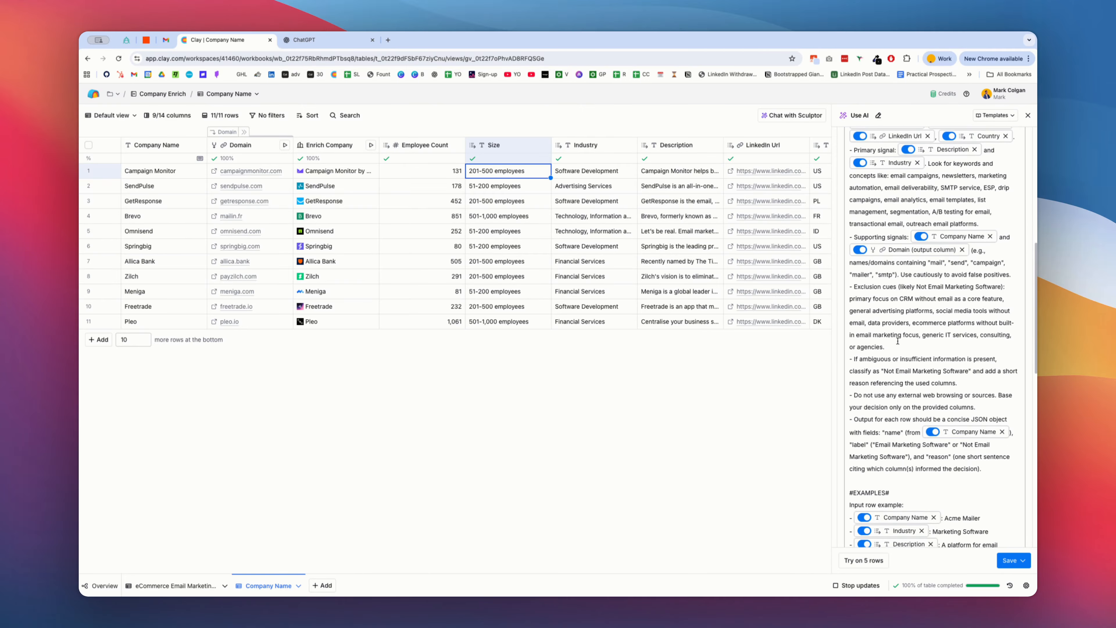
{"action": "scroll", "coordinate": [897, 341], "scroll_direction": "down", "scroll_amount": 9}
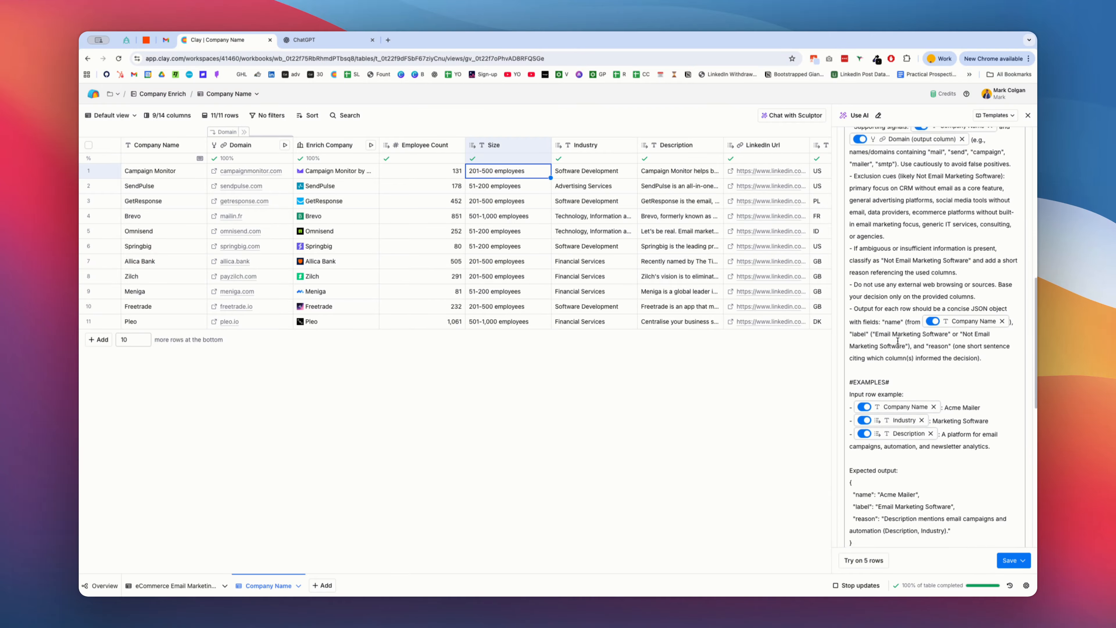
{"action": "scroll", "coordinate": [897, 341], "scroll_direction": "down", "scroll_amount": 8}
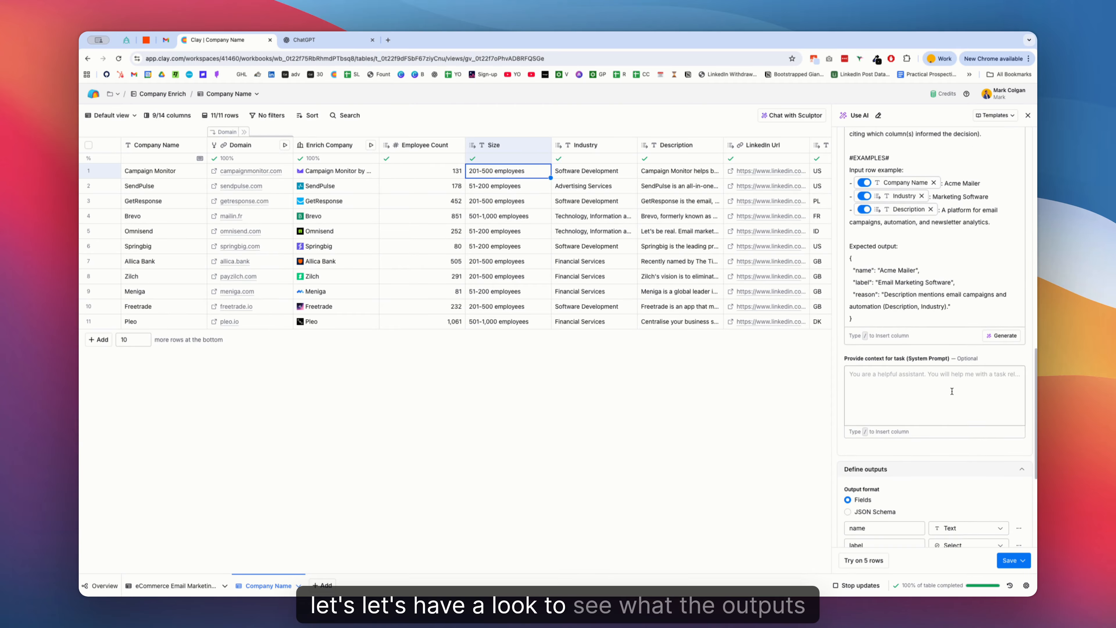
{"action": "scroll", "coordinate": [908, 293], "scroll_direction": "down", "scroll_amount": 5}
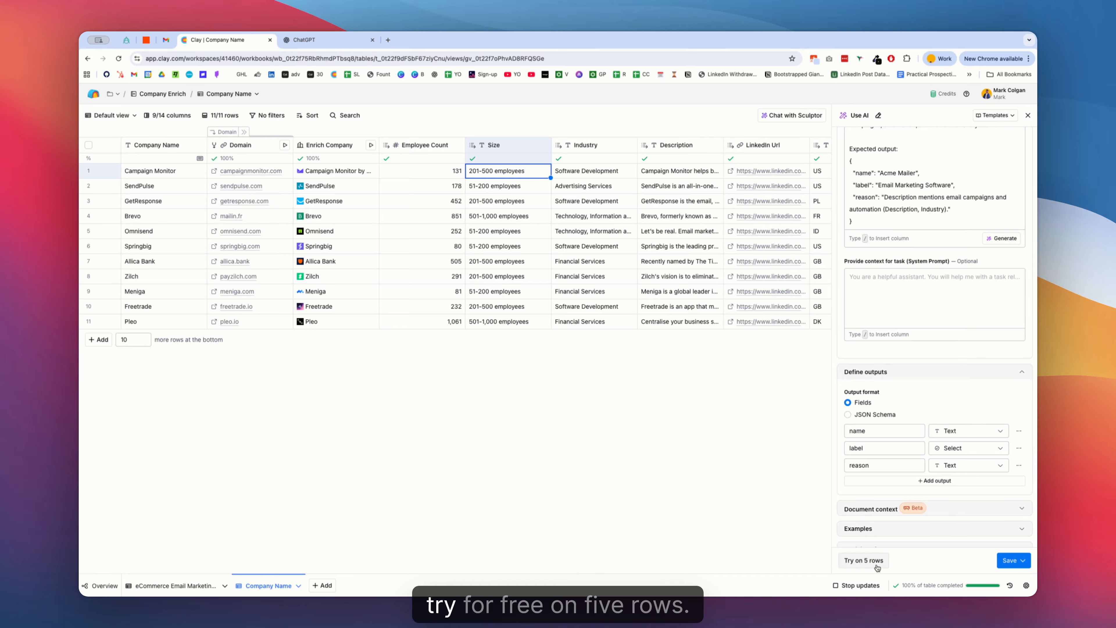
Preview the AI classification on 5 rows, and save and run it on all 11 rows in the view.
{"action": "left_click", "coordinate": [863, 560]}
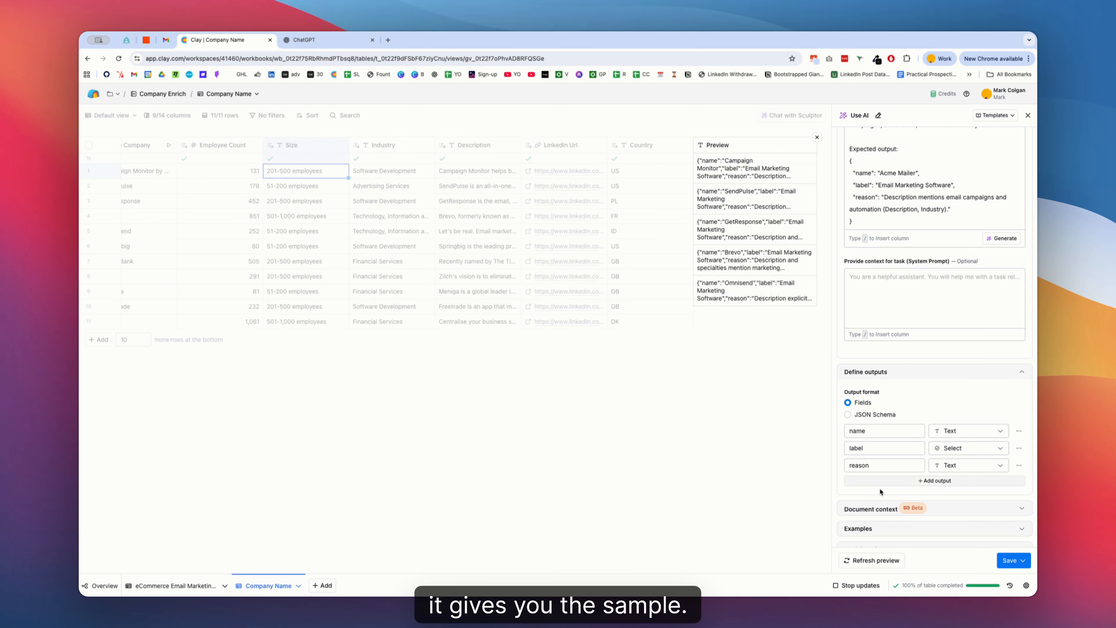
{"action": "left_click", "coordinate": [1022, 566]}
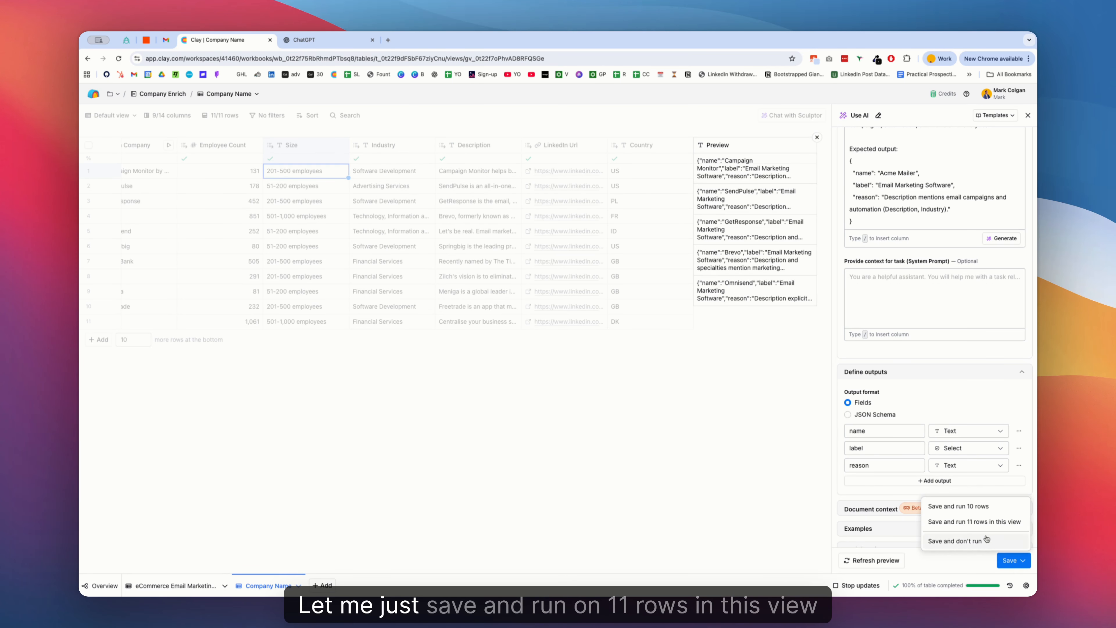
{"action": "left_click", "coordinate": [985, 521]}
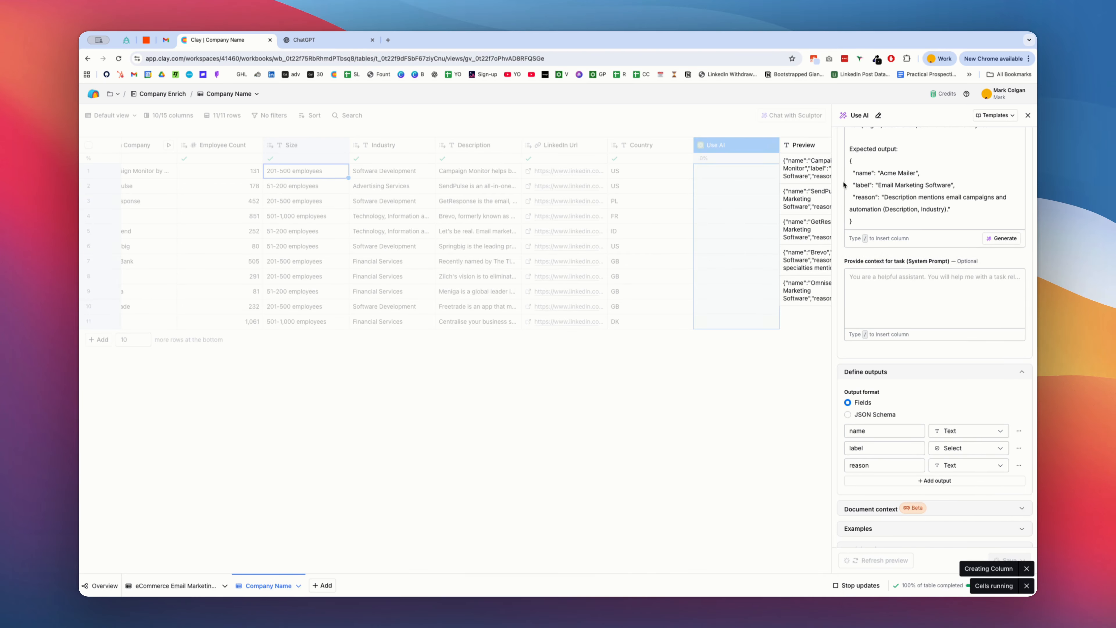
{"action": "left_click", "coordinate": [1028, 115]}
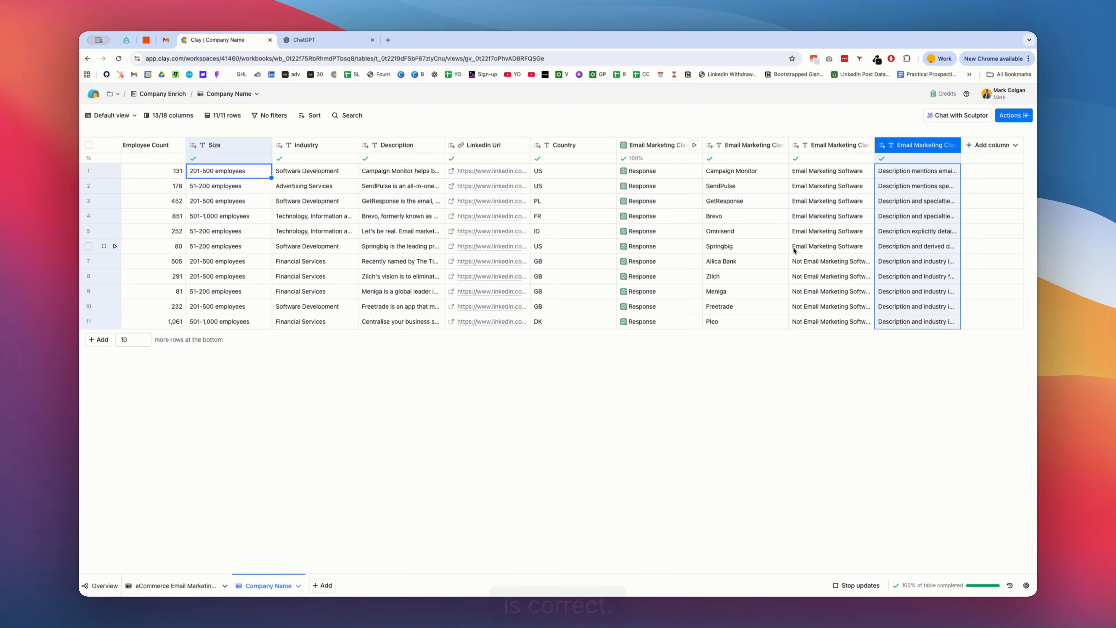
{"action": "scroll", "coordinate": [794, 250], "scroll_direction": "left", "scroll_amount": 6}
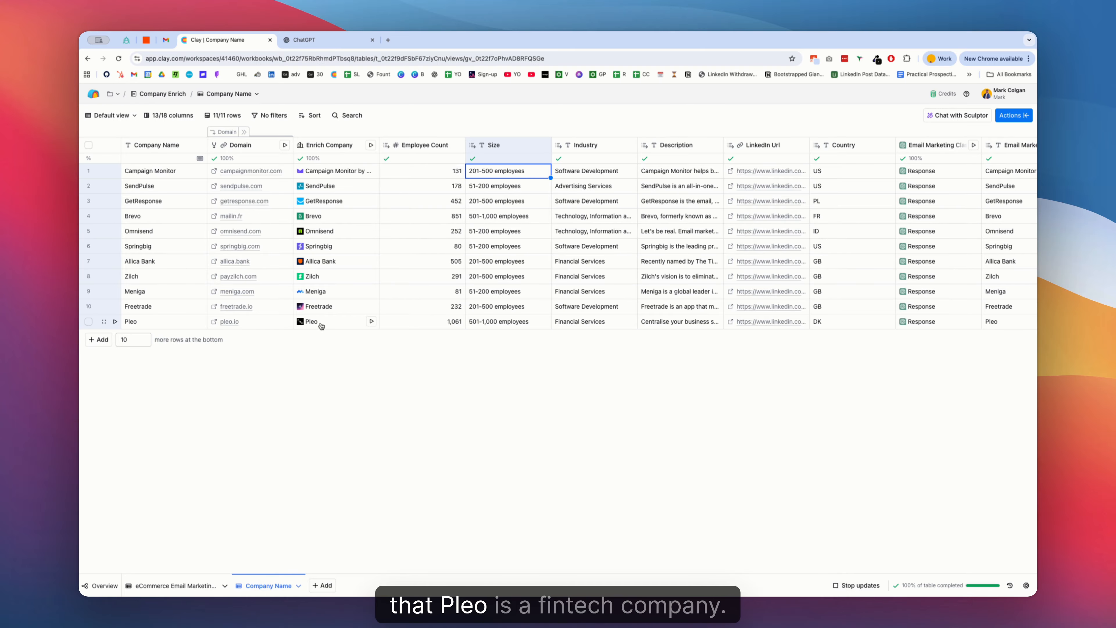
{"action": "scroll", "coordinate": [344, 324], "scroll_direction": "right", "scroll_amount": 6}
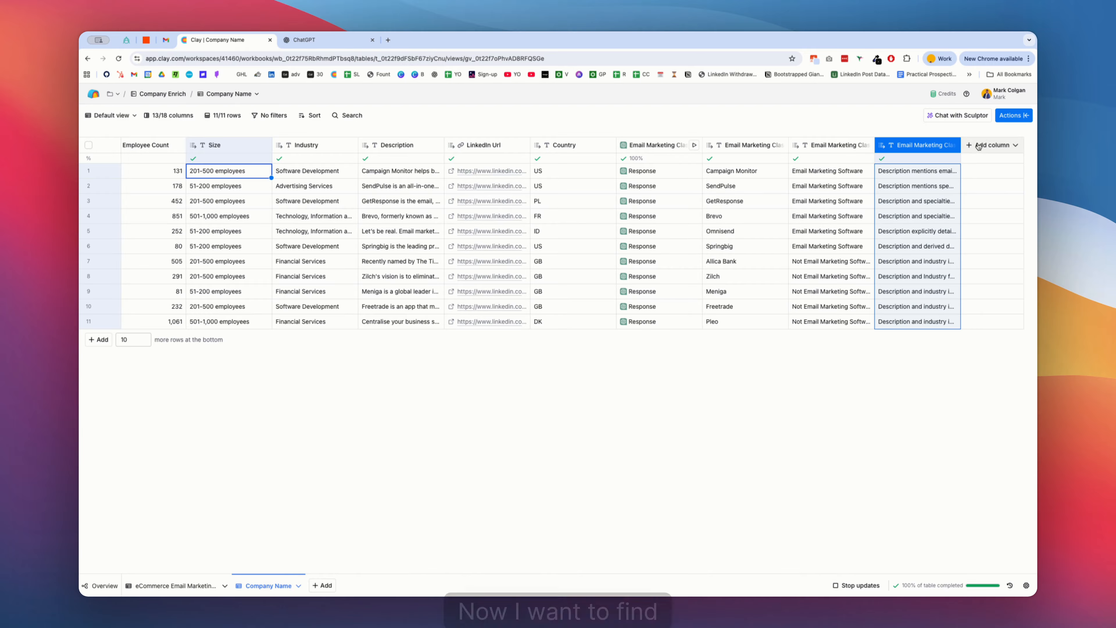
Switch to ChatGPT and ask "Provide me with 8-12 senior people and HR job titles that are director level and above.".
{"action": "left_click", "coordinate": [335, 41]}
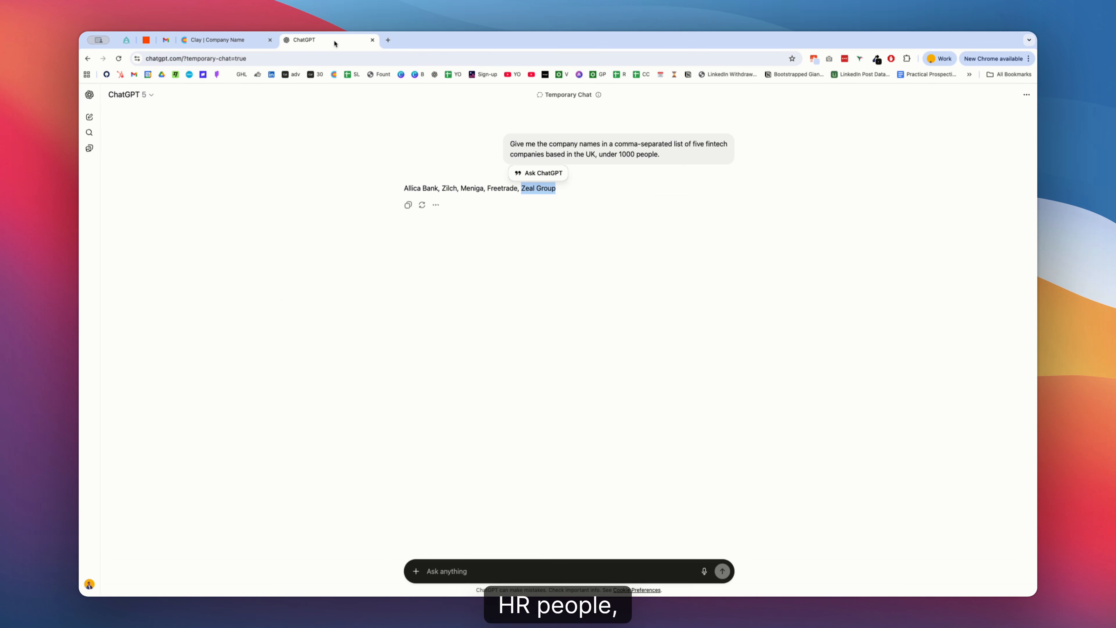
{"action": "left_click", "coordinate": [478, 553]}
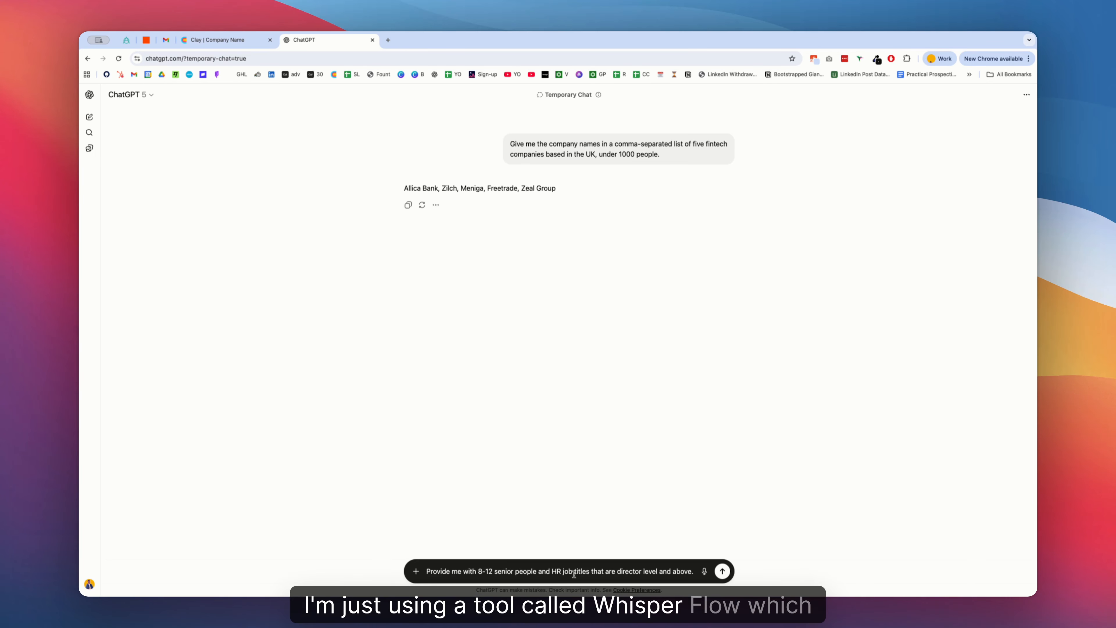
{"action": "left_click", "coordinate": [723, 571]}
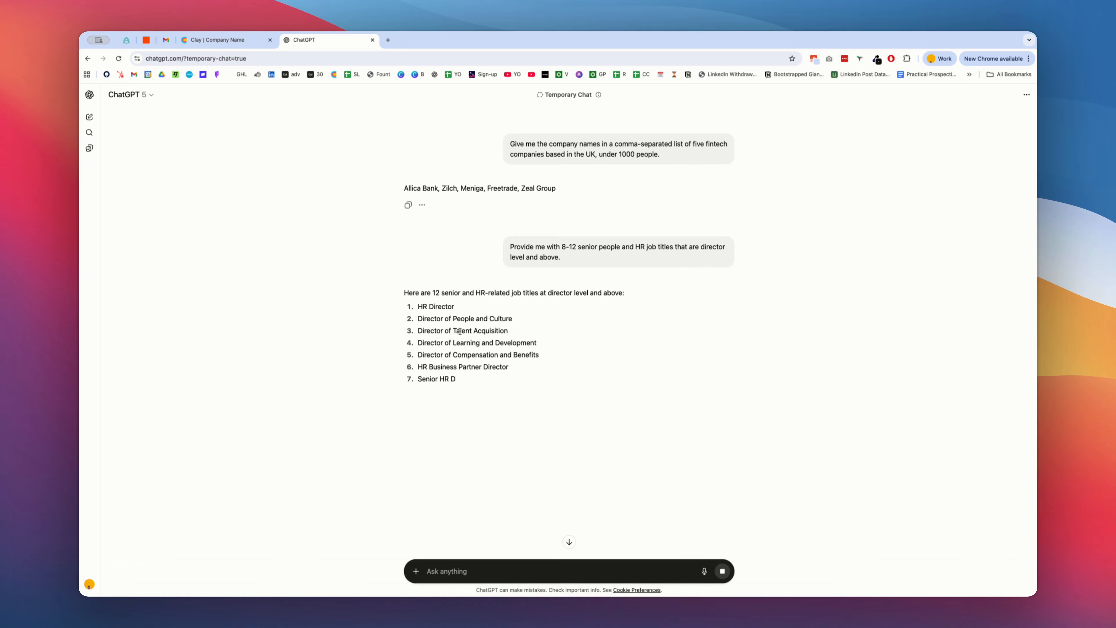
{"action": "left_click_drag", "start_coordinate": [435, 332], "coordinate": [499, 331]}
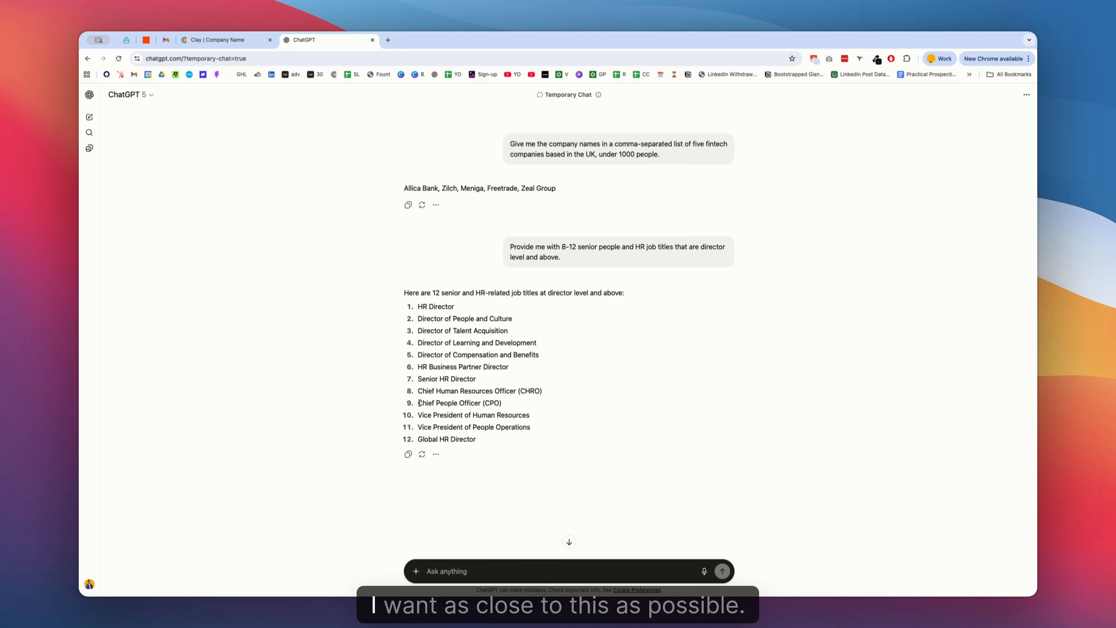
Copy the title "Chief People Officer (CPO)" from the answer and ask for comma-separated variations as close to it as possible.
{"action": "left_click_drag", "start_coordinate": [418, 403], "coordinate": [504, 403]}
{"action": "key", "text": "super+c"}
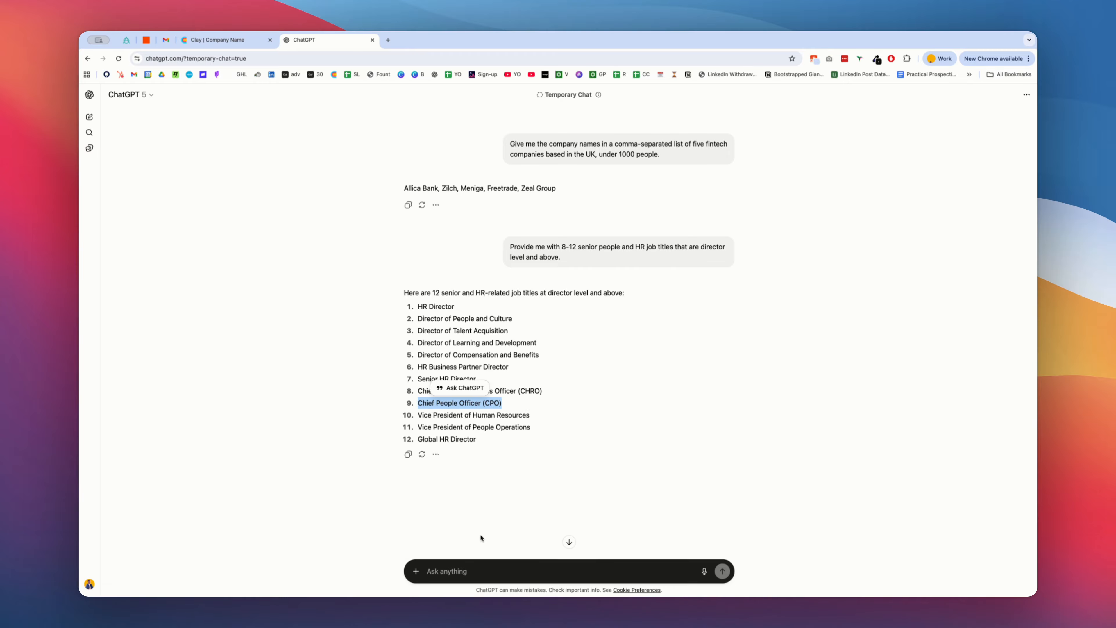
{"action": "left_click", "coordinate": [479, 570]}
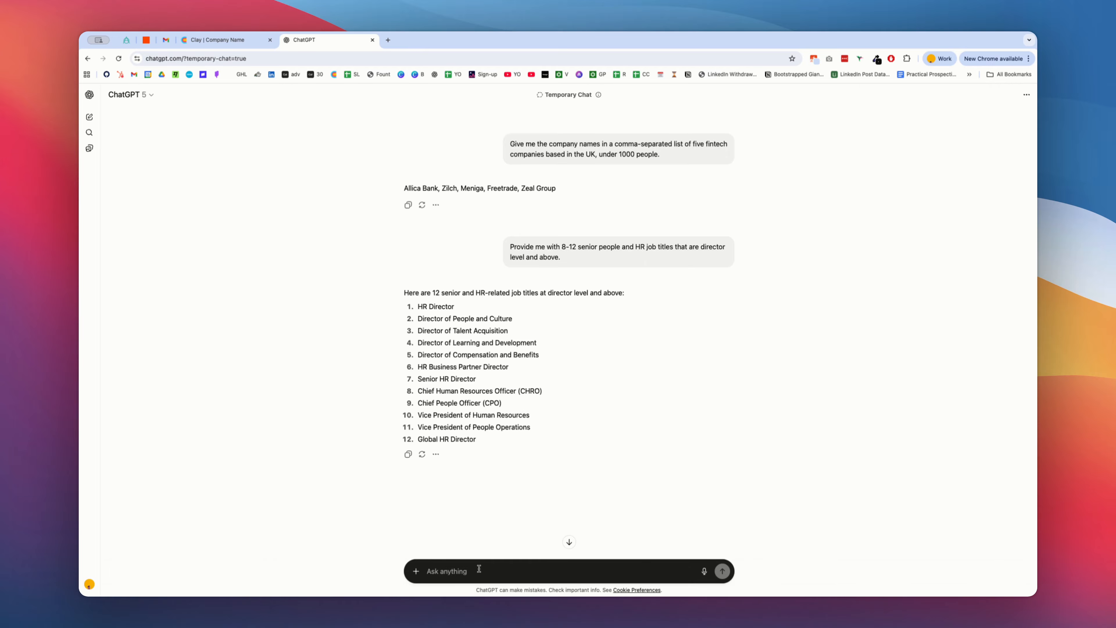
{"action": "type", "text": "Make it as close to this title as possible and give me variations which are, comma-separated."}
{"action": "key", "text": "shift+Return"}
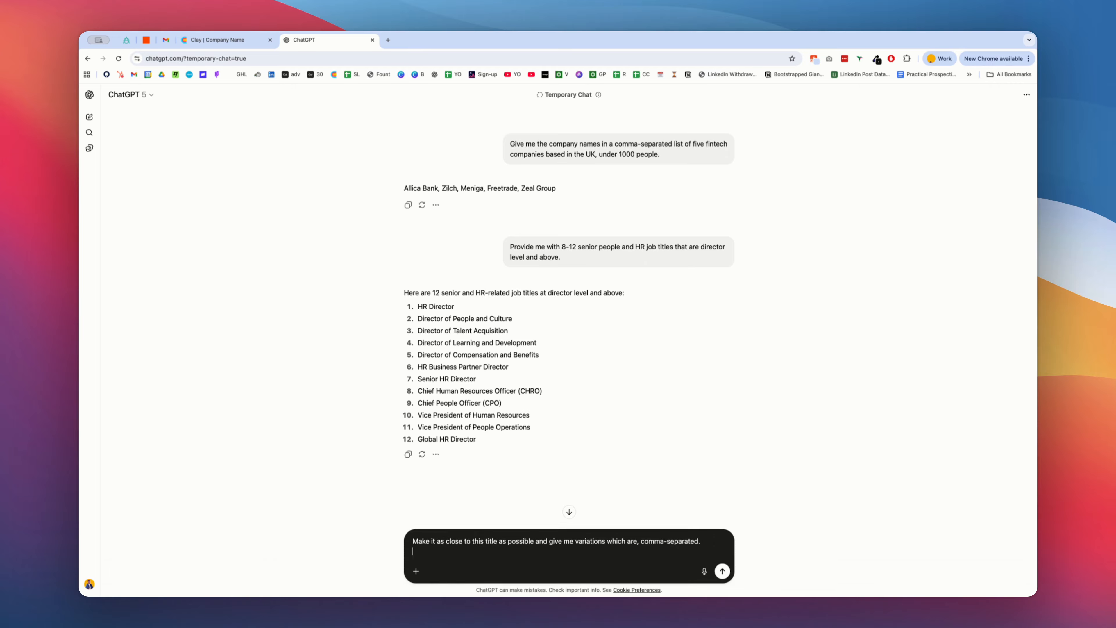
{"action": "key", "text": "super+v"}
{"action": "key", "text": "Return"}
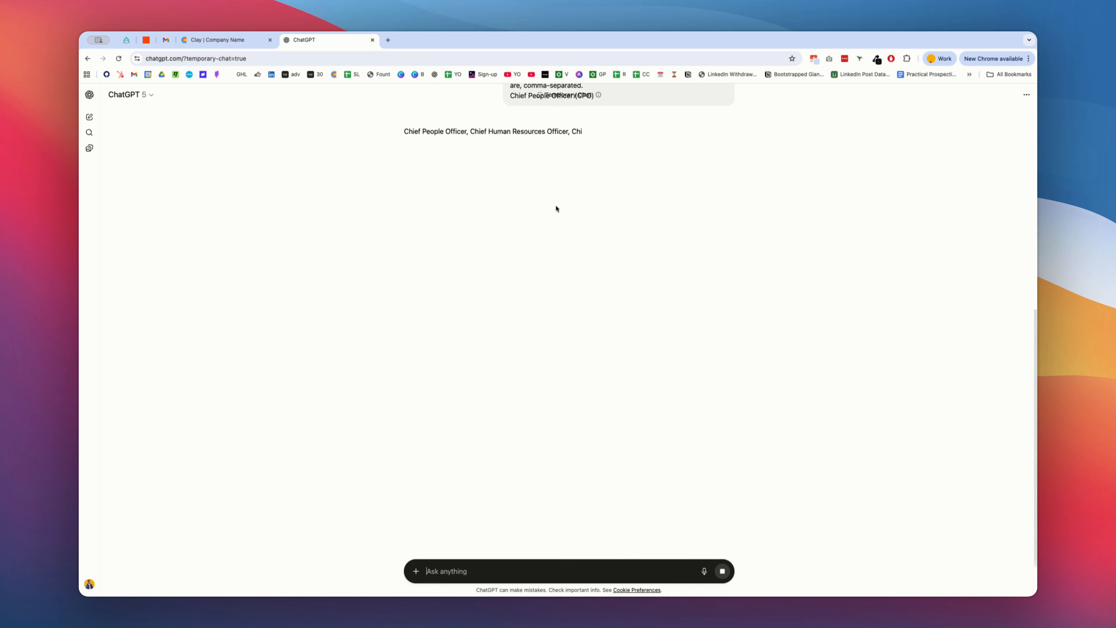
Ask for title variations at a similar level to Chief People Officer rather than sticking to Chief, and copy the returned titles.
{"action": "scroll", "coordinate": [555, 209], "scroll_direction": "up", "scroll_amount": 4}
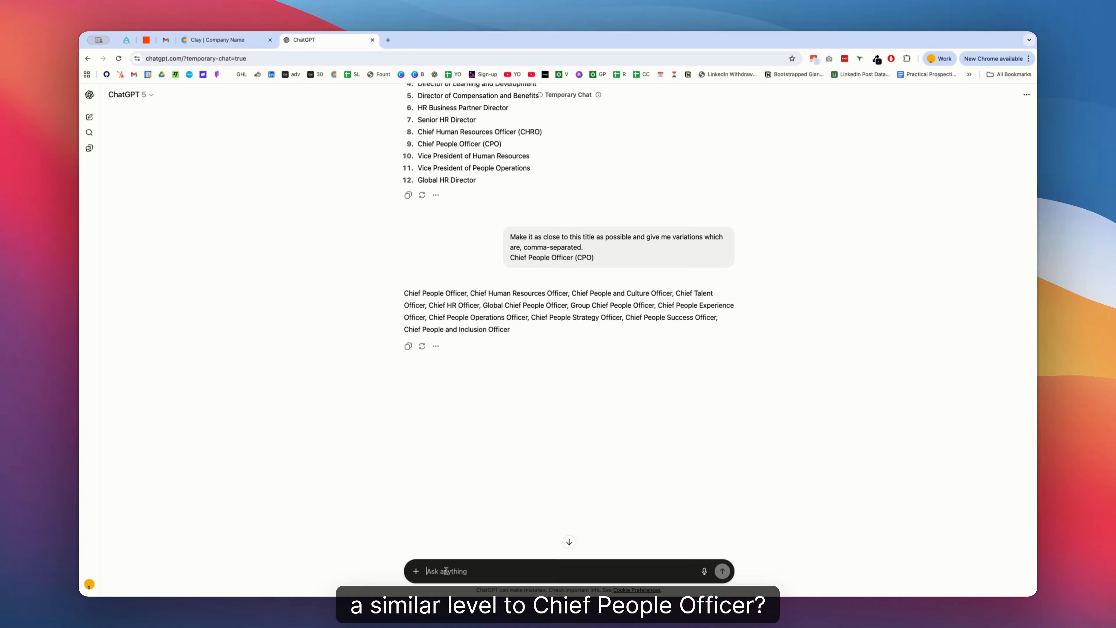
{"action": "type", "text": "Rather than sticking to Chief, can you give me variations of the title that are of a similar level to Chief People Officer?"}
{"action": "key", "text": "Return"}
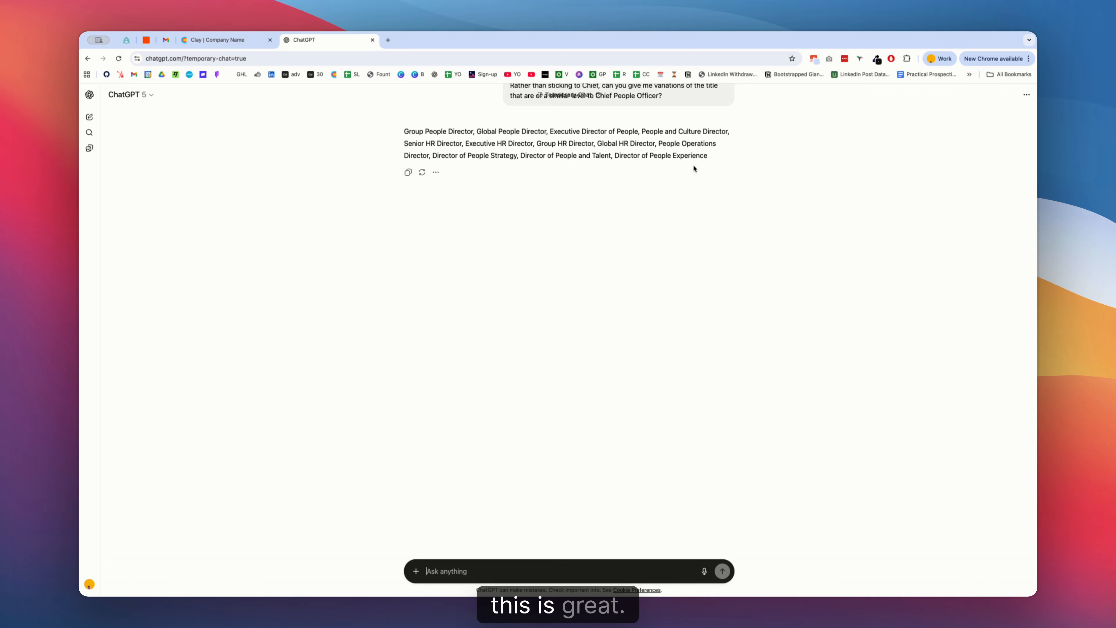
{"action": "left_click_drag", "start_coordinate": [711, 156], "coordinate": [404, 133]}
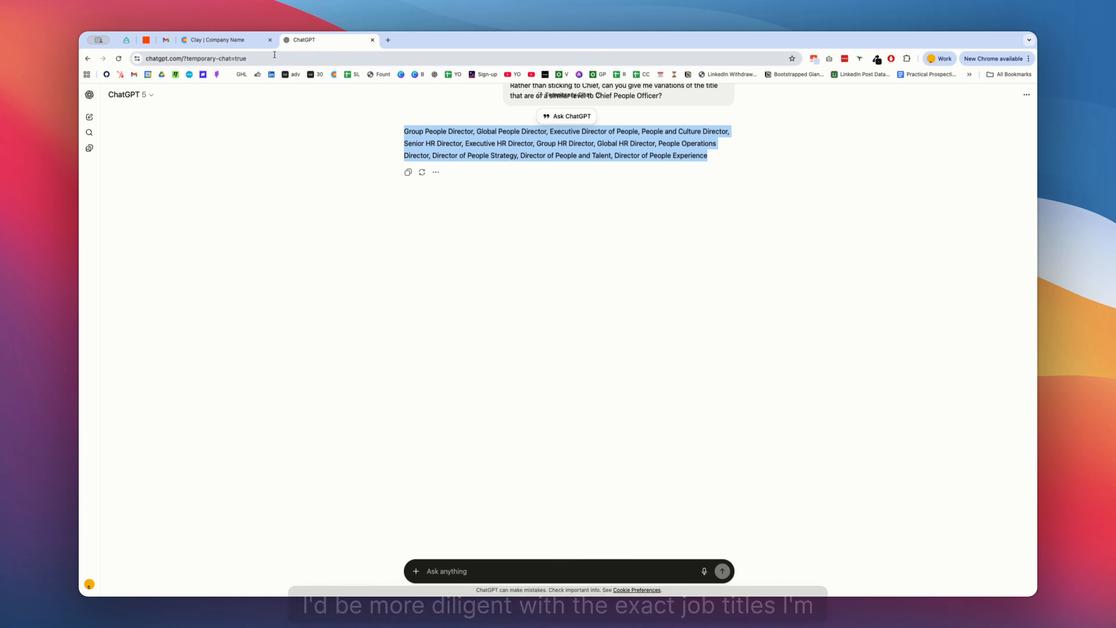
Switch back to the Clay table and add Surfe's Find people at company enrichment.
{"action": "left_click", "coordinate": [217, 39]}
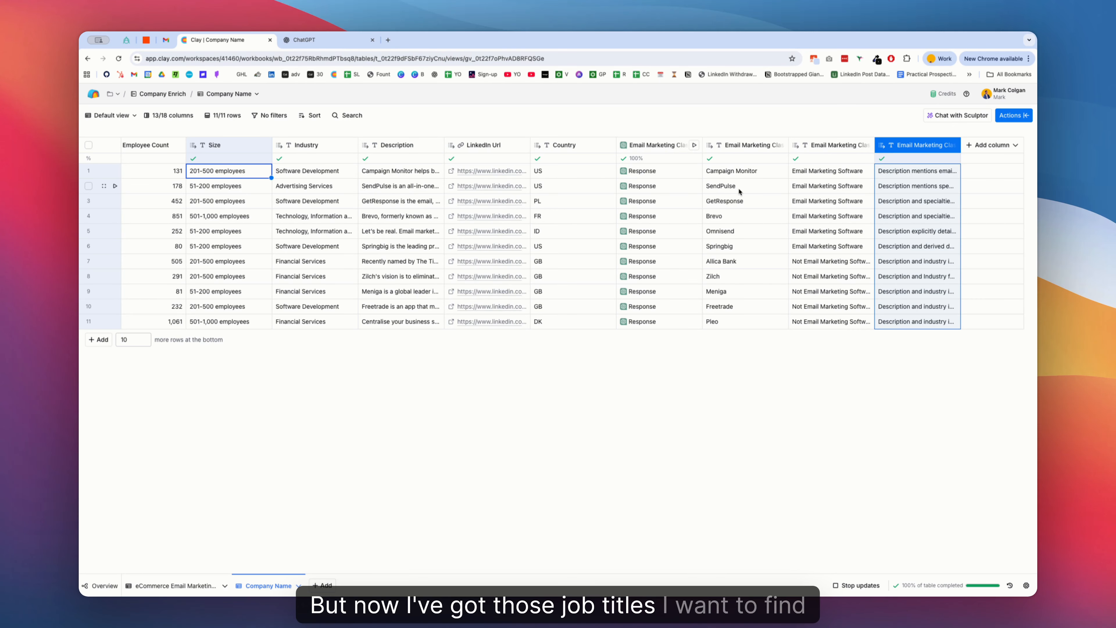
{"action": "left_click", "coordinate": [992, 145]}
{"action": "left_click", "coordinate": [997, 166]}
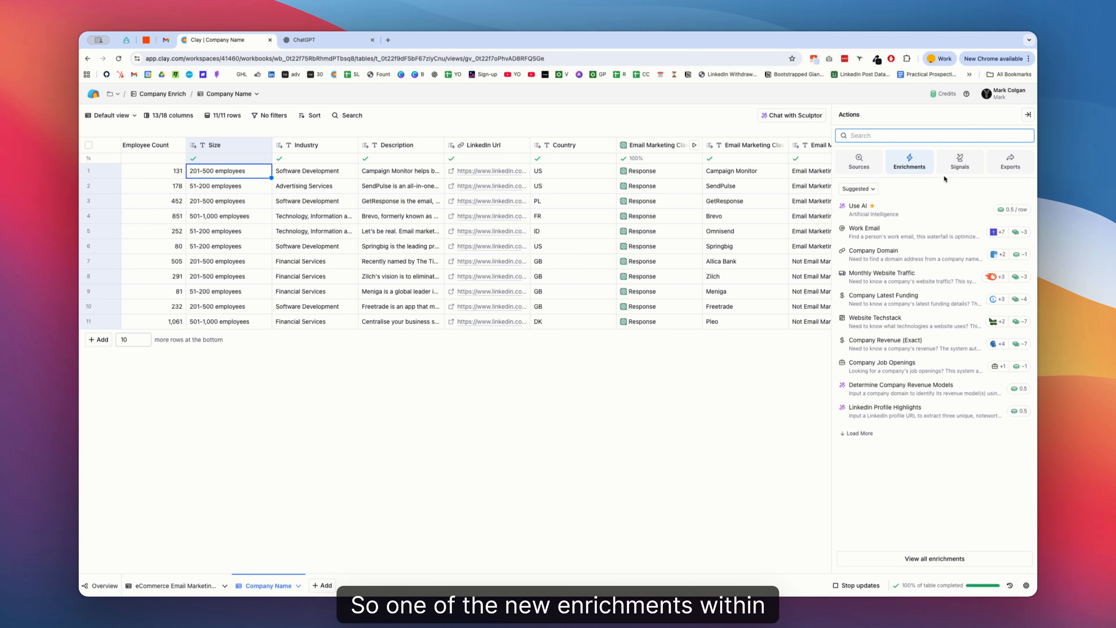
{"action": "type", "text": "sur"}
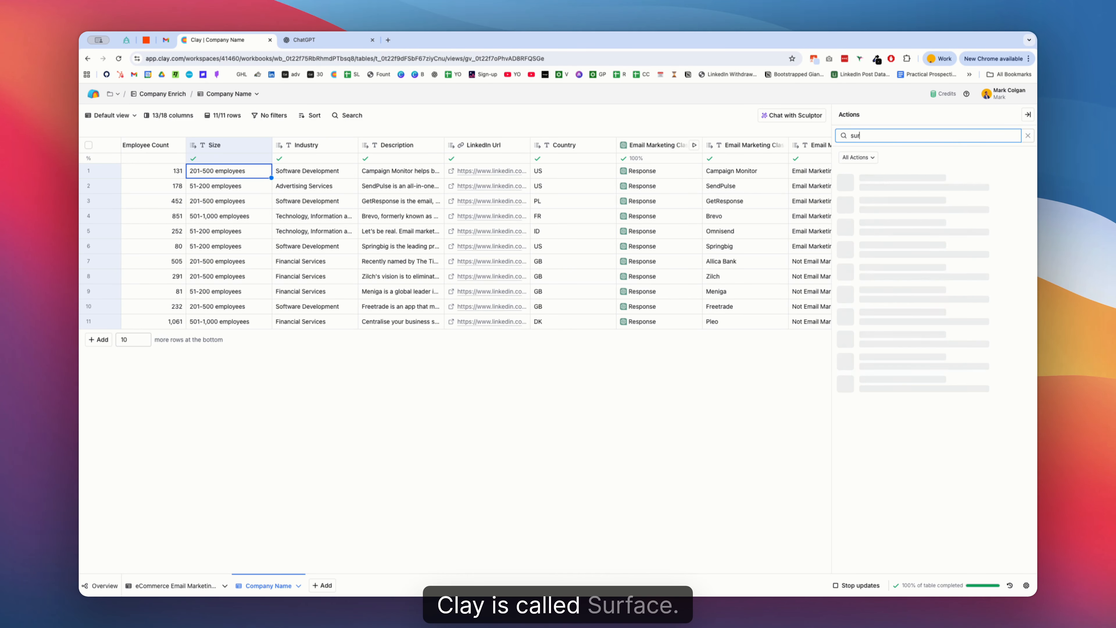
{"action": "type", "text": "fe"}
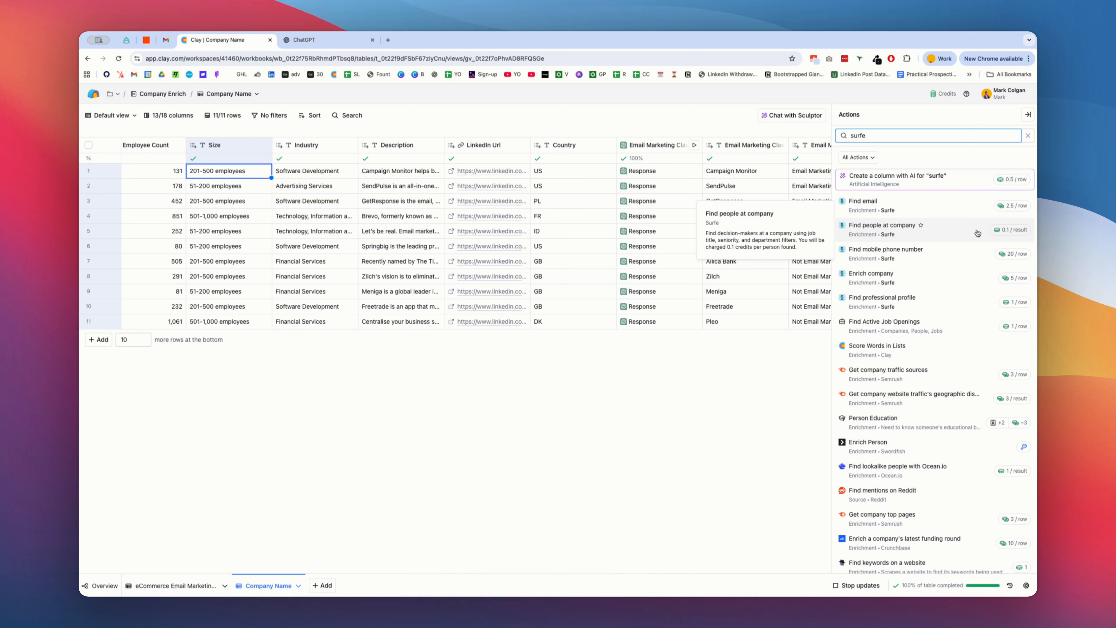
{"action": "left_click", "coordinate": [987, 233]}
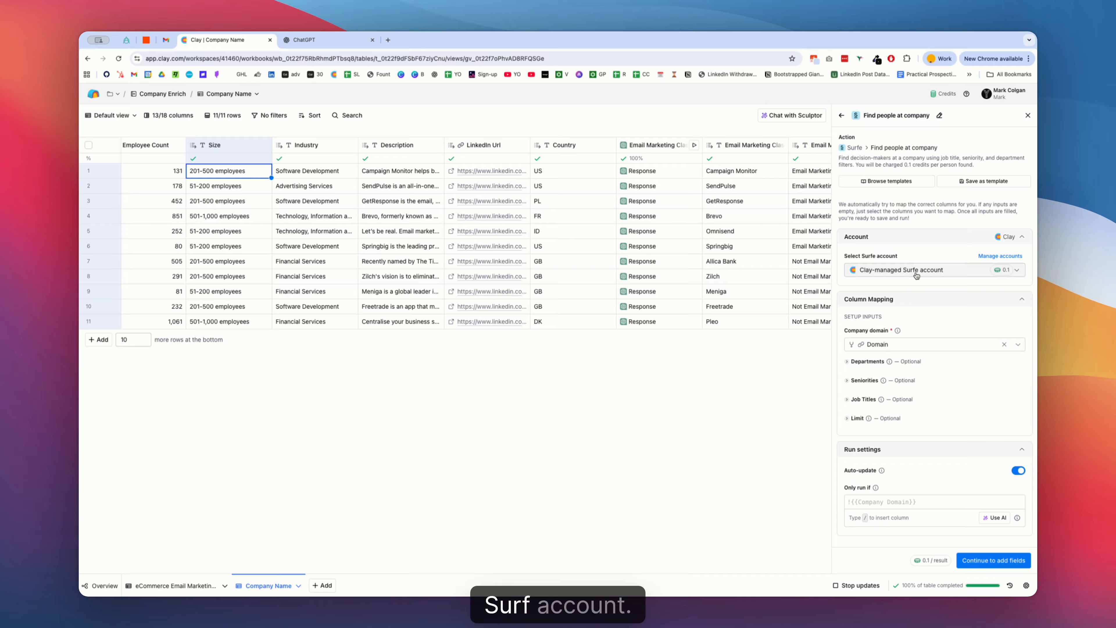
Fill the enrichment's Job Titles filter with the copied titles, from Group People Director to Director of People Experience.
{"action": "mouse_move", "coordinate": [869, 342]}
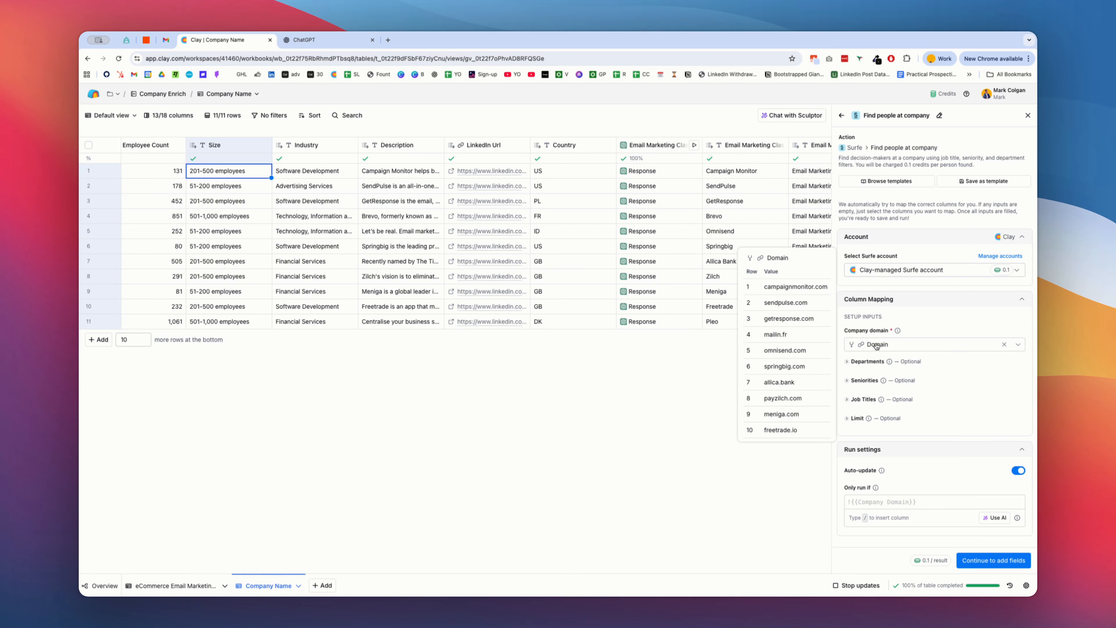
{"action": "left_click", "coordinate": [848, 399]}
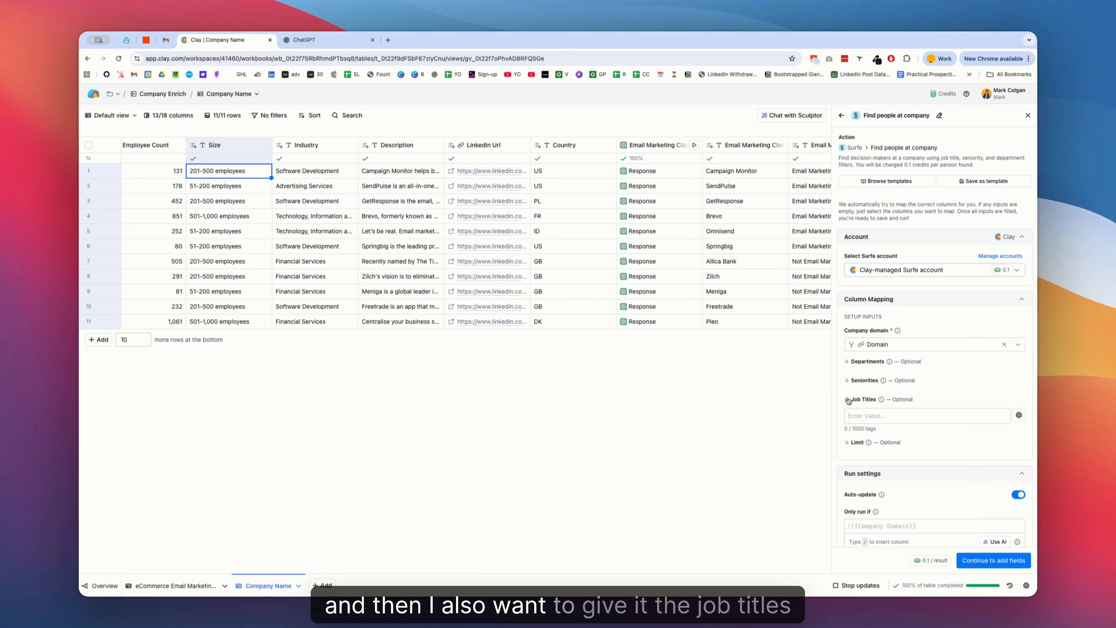
{"action": "left_click", "coordinate": [869, 416]}
{"action": "type", "text": "Group People Director Global People Director Executive Director of People People and Culture Director Senior HR Director Executive HR Director Group HR Director Global HR Director People Operations Director Director of People Strategy Director of People and Talent Director of People Experience"}
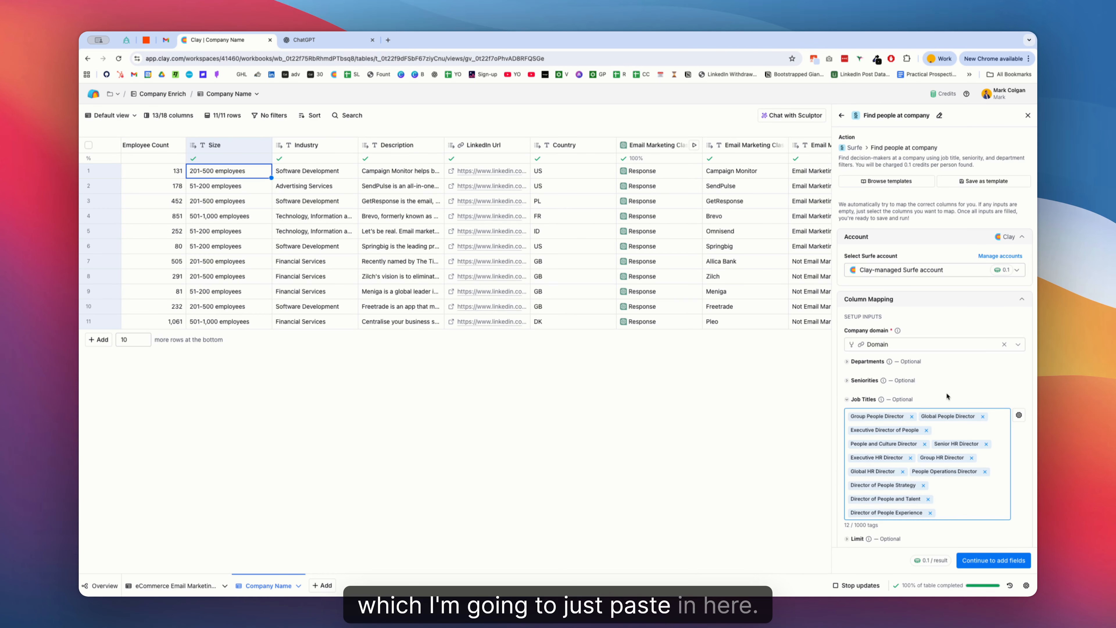
{"action": "scroll", "coordinate": [946, 397], "scroll_direction": "down", "scroll_amount": 3}
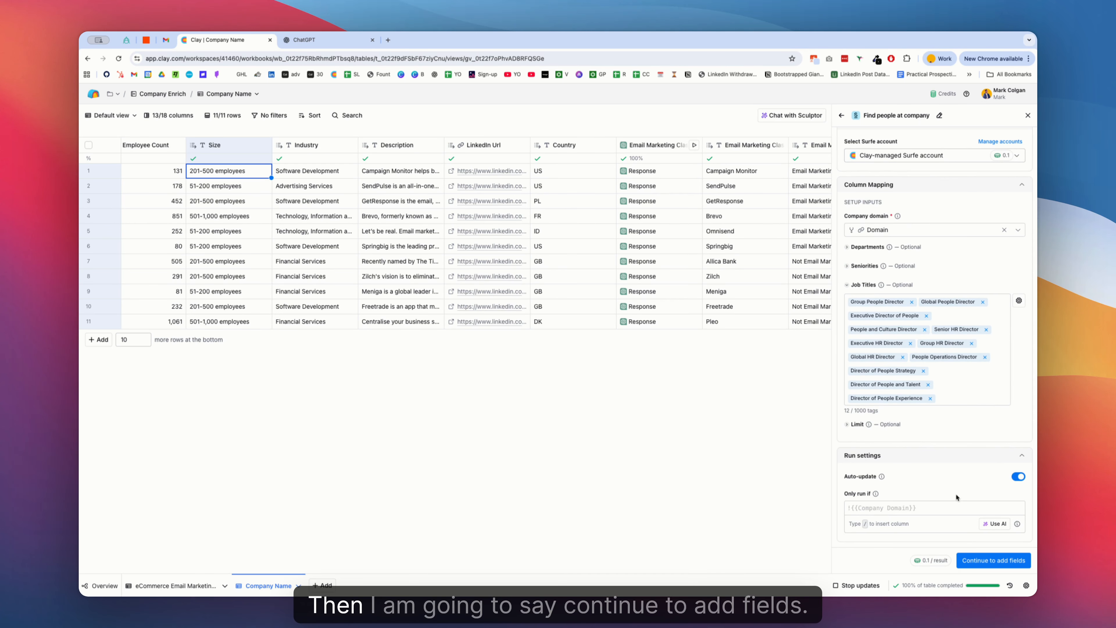
Add Number of people returned as an output column, and save and run the enrichment on all 11 rows in the view.
{"action": "left_click", "coordinate": [987, 563]}
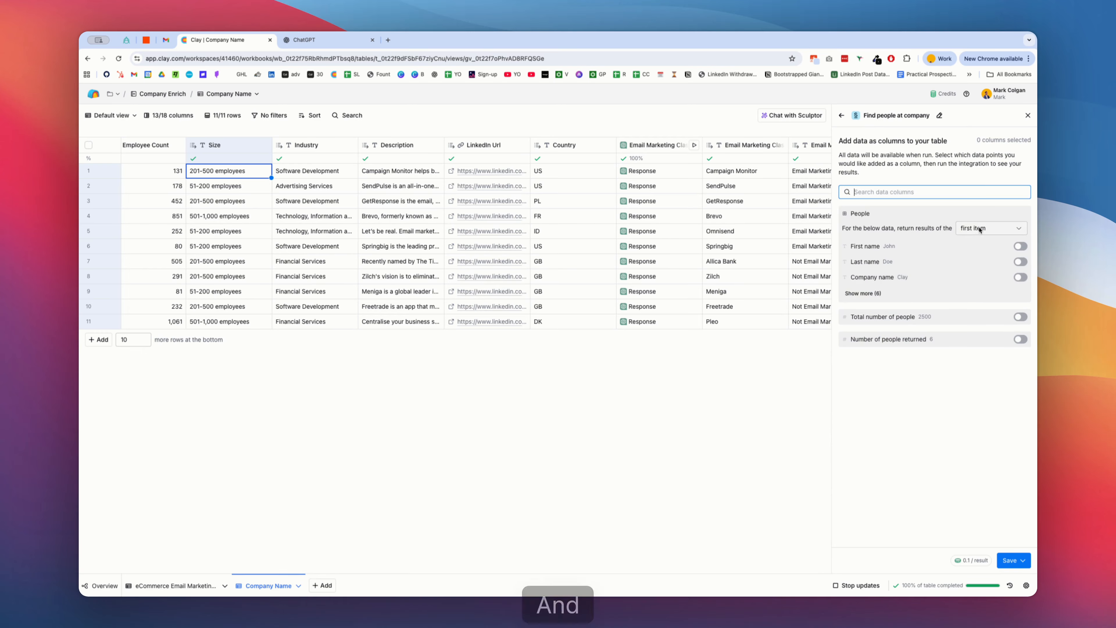
{"action": "left_click", "coordinate": [885, 348]}
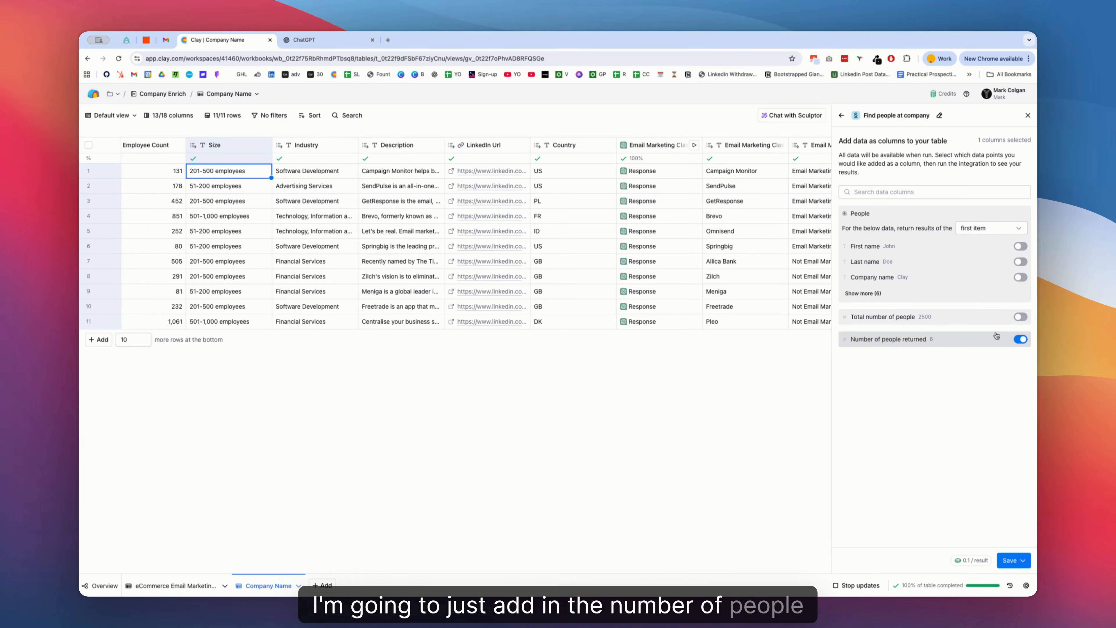
{"action": "left_click", "coordinate": [1007, 559]}
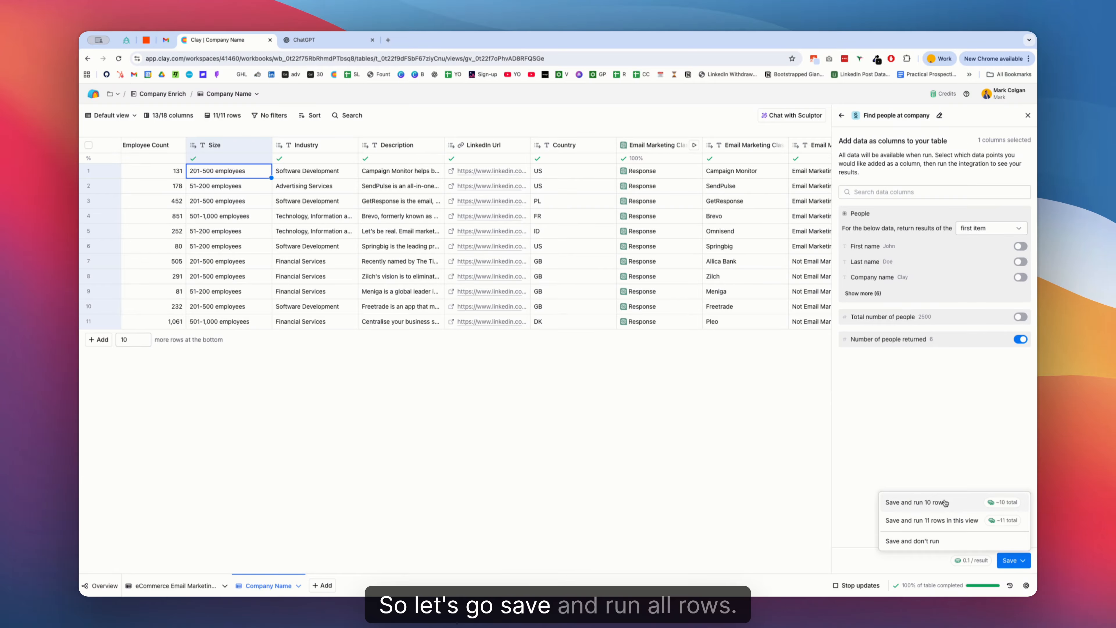
{"action": "left_click", "coordinate": [945, 520]}
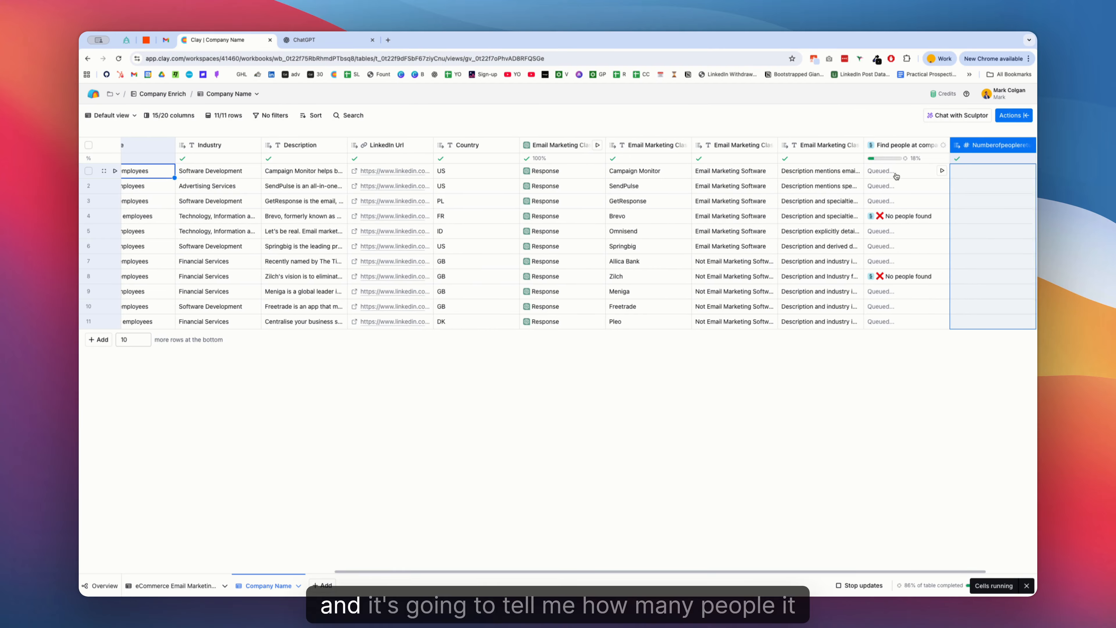
{"action": "scroll", "coordinate": [895, 171], "scroll_direction": "right", "scroll_amount": 3}
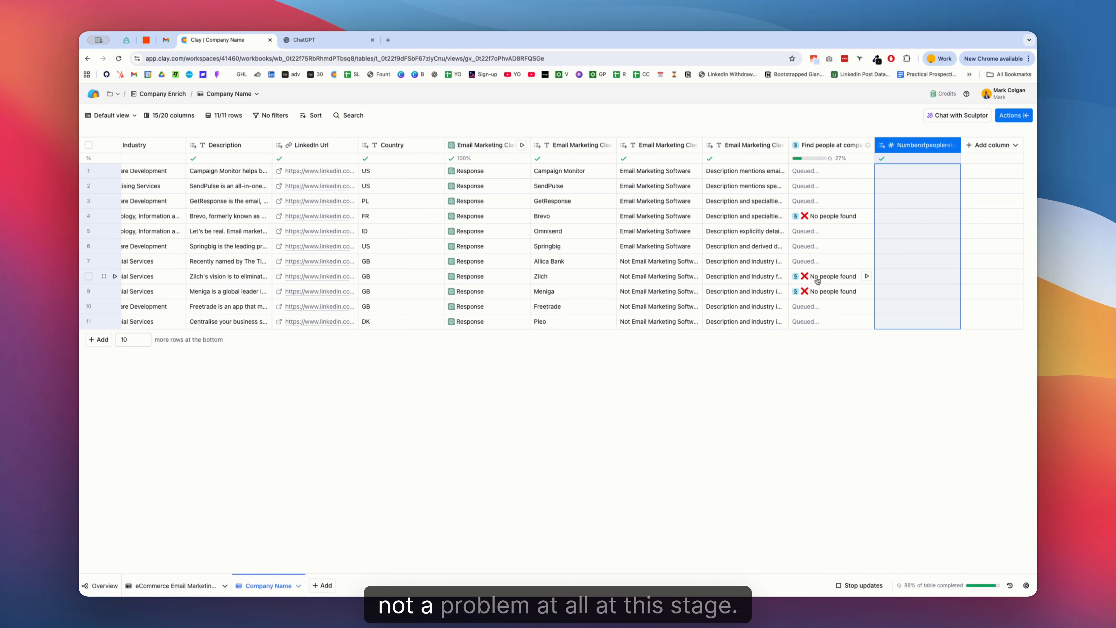
Add Apollo.io's Find people at company by job title enrichment to the table.
{"action": "left_click", "coordinate": [996, 145]}
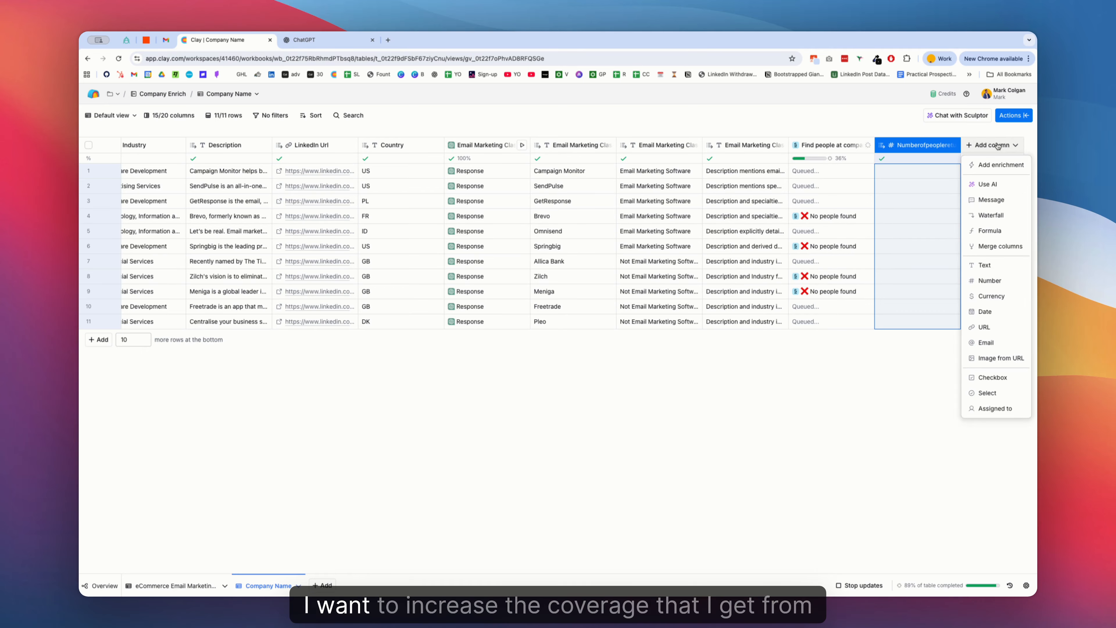
{"action": "left_click", "coordinate": [997, 165]}
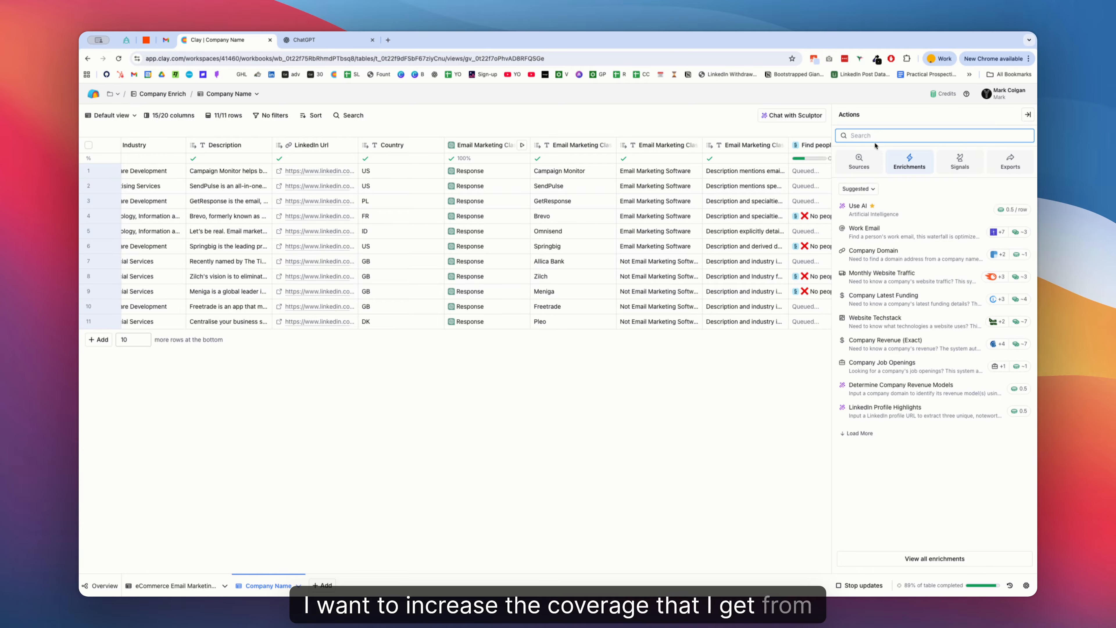
{"action": "type", "text": "apoll"}
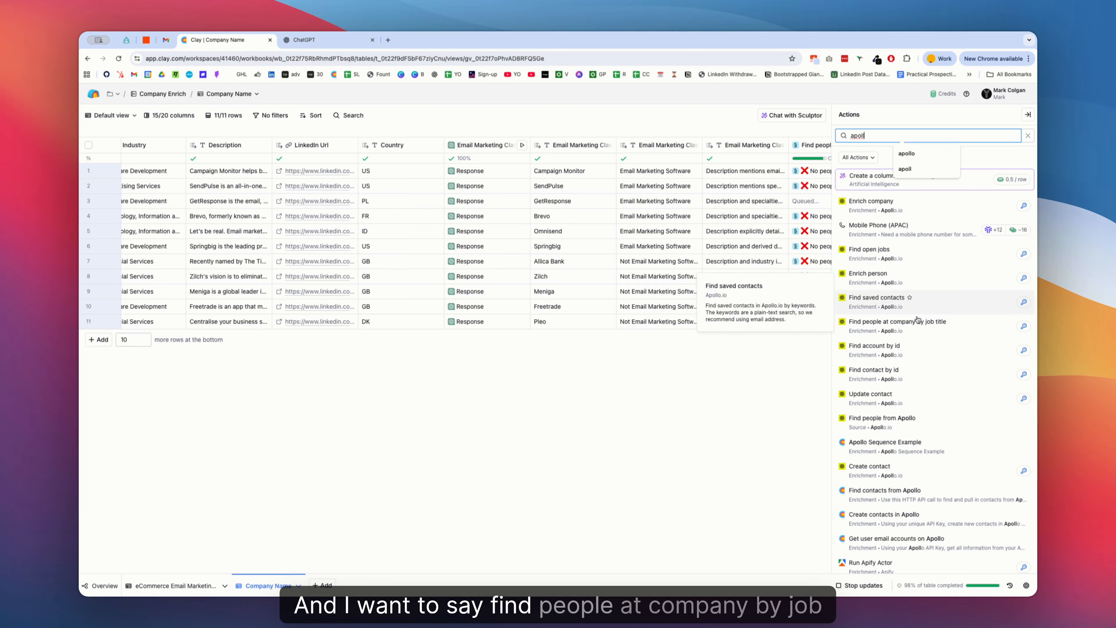
{"action": "left_click", "coordinate": [924, 324]}
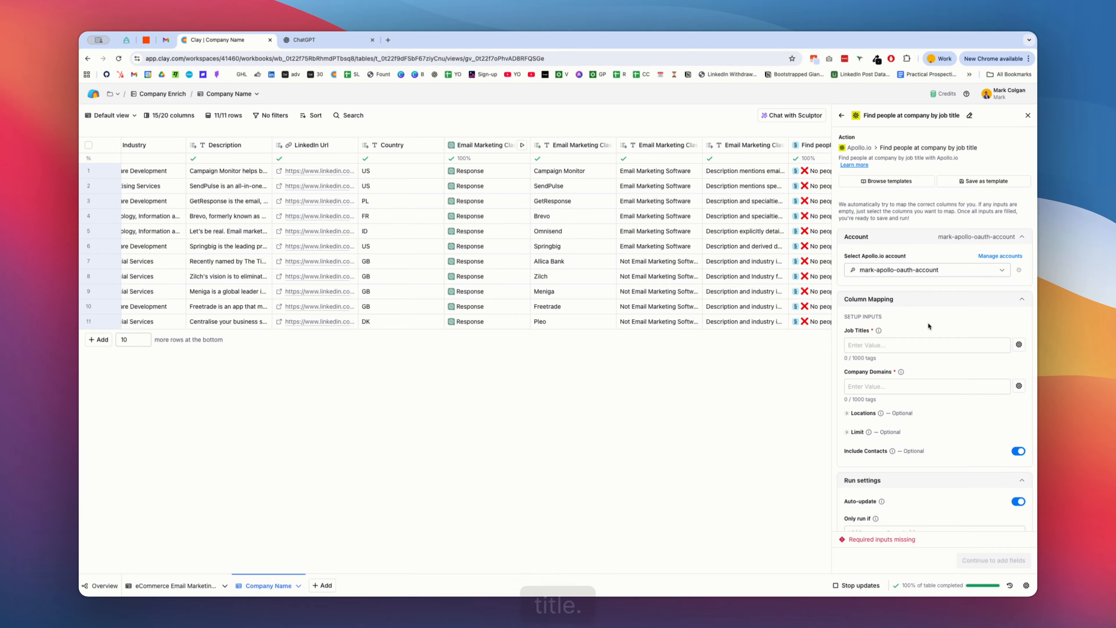
Enter the same copied HR director titles as the Apollo.io job titles and map Company Domains to the Domain column.
{"action": "left_click", "coordinate": [894, 347]}
{"action": "type", "text": "Group People Director, Global People Director, Executive Director of People, People and Culture Director, Senior HR Director, Executive HR Director, Group HR Director, Global HR Director, People Operations Director, Director of People Strategy, Director of People and Talent, Director of People Experience"}
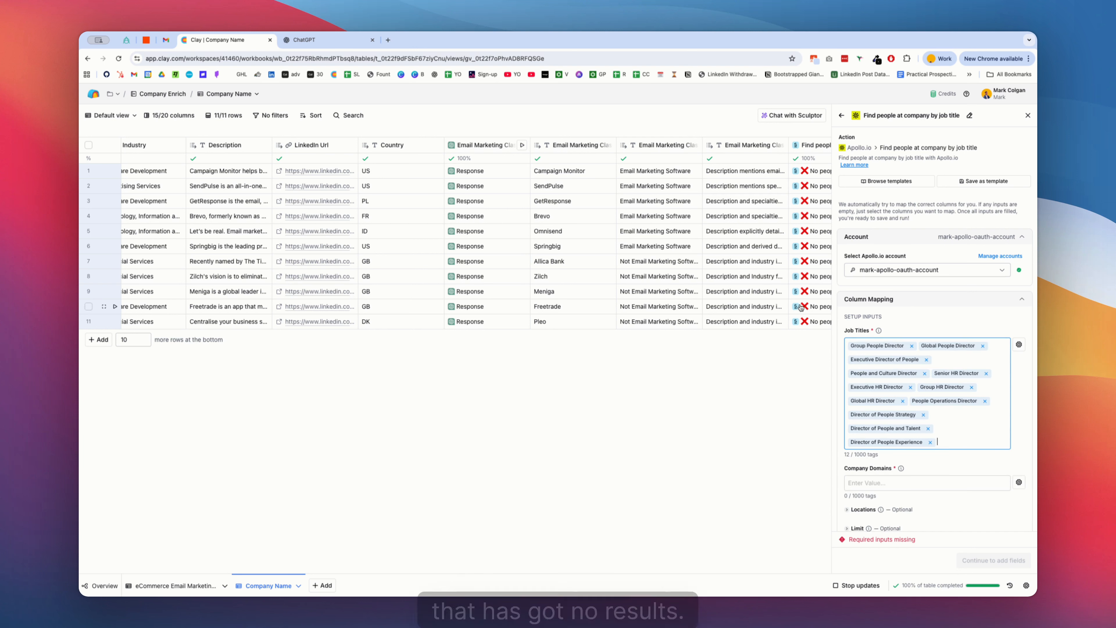
{"action": "scroll", "coordinate": [923, 351], "scroll_direction": "down", "scroll_amount": 6}
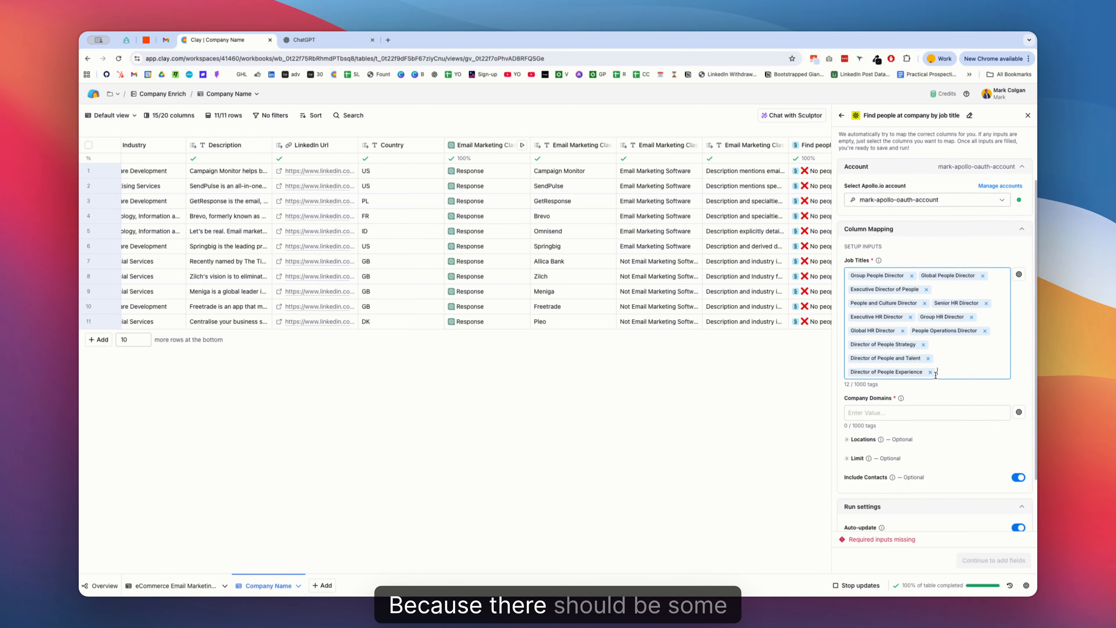
{"action": "left_click", "coordinate": [906, 348]}
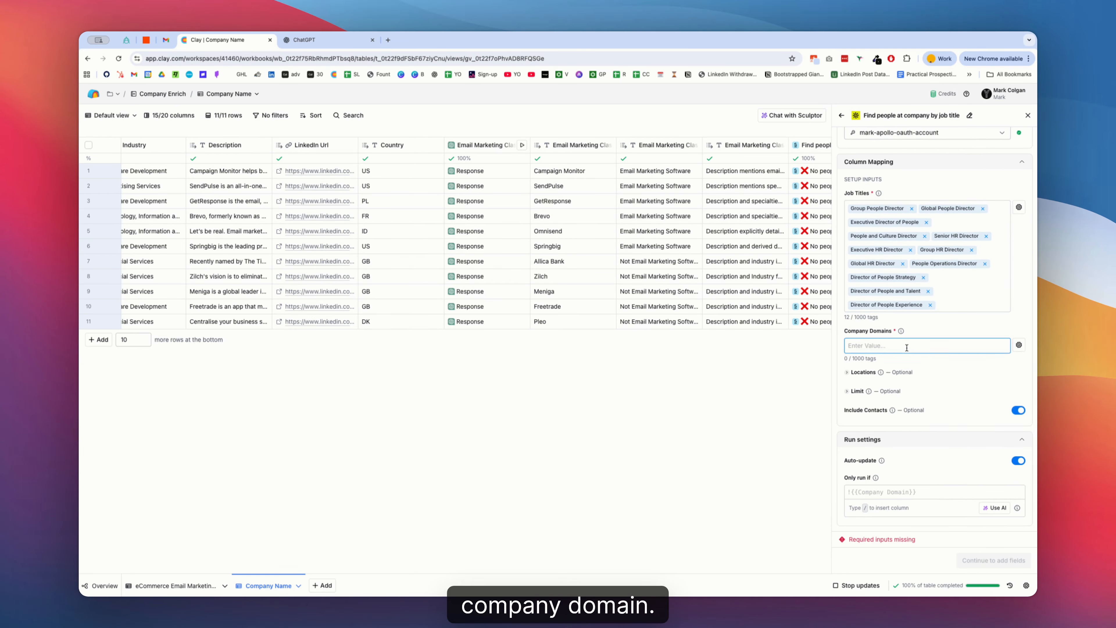
{"action": "type", "text": "/"}
{"action": "left_click", "coordinate": [892, 377]}
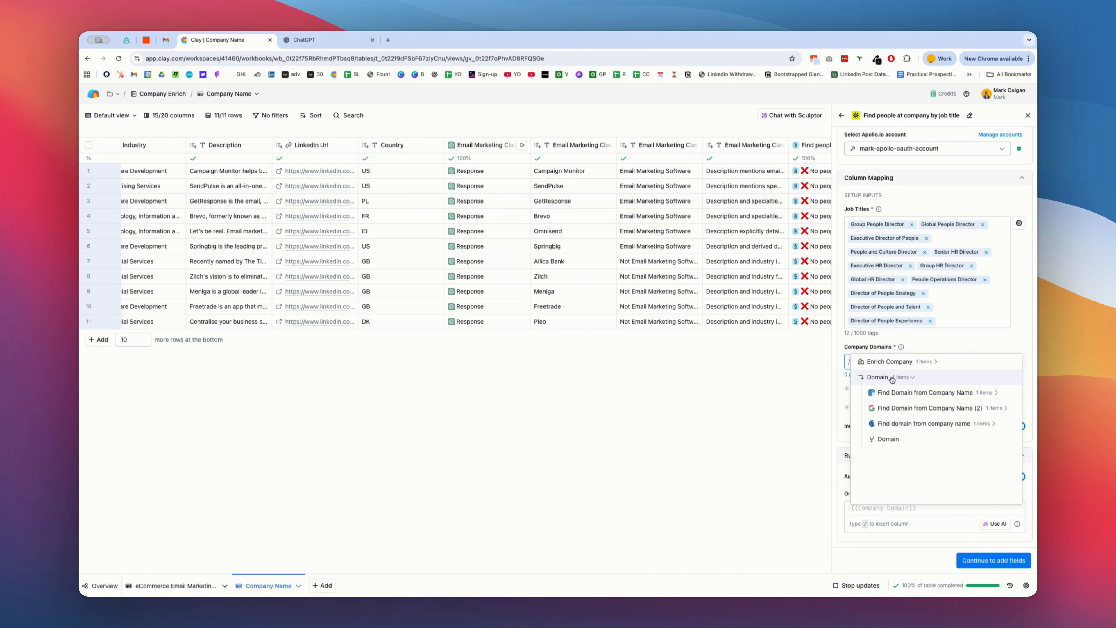
{"action": "left_click", "coordinate": [889, 439]}
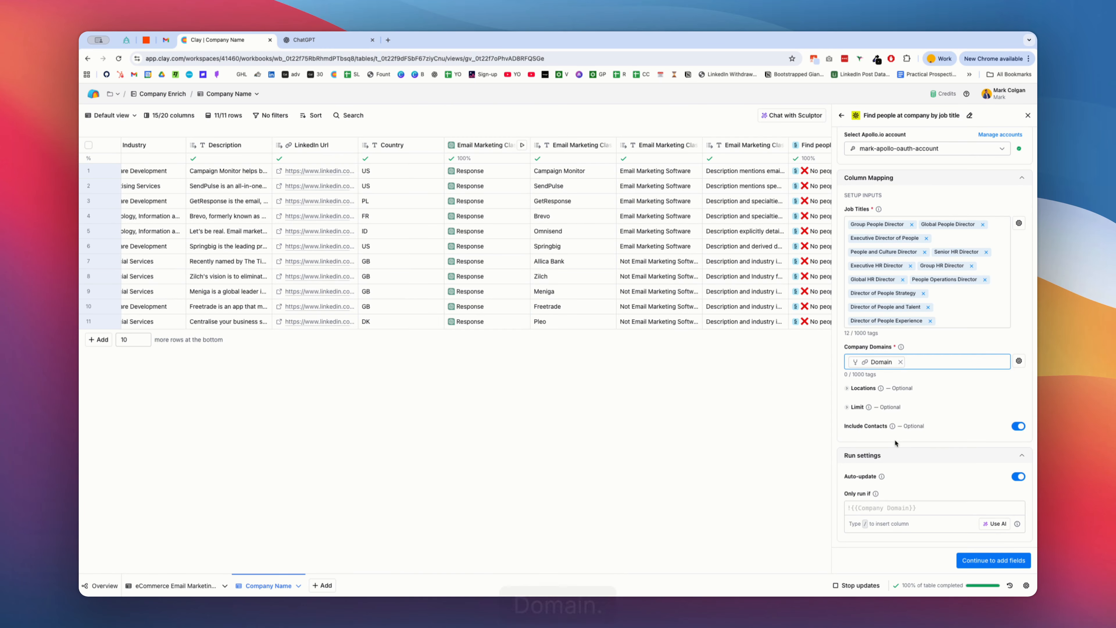
{"action": "scroll", "coordinate": [392, 224], "scroll_direction": "left", "scroll_amount": 8}
{"action": "scroll", "coordinate": [417, 221], "scroll_direction": "left", "scroll_amount": 3}
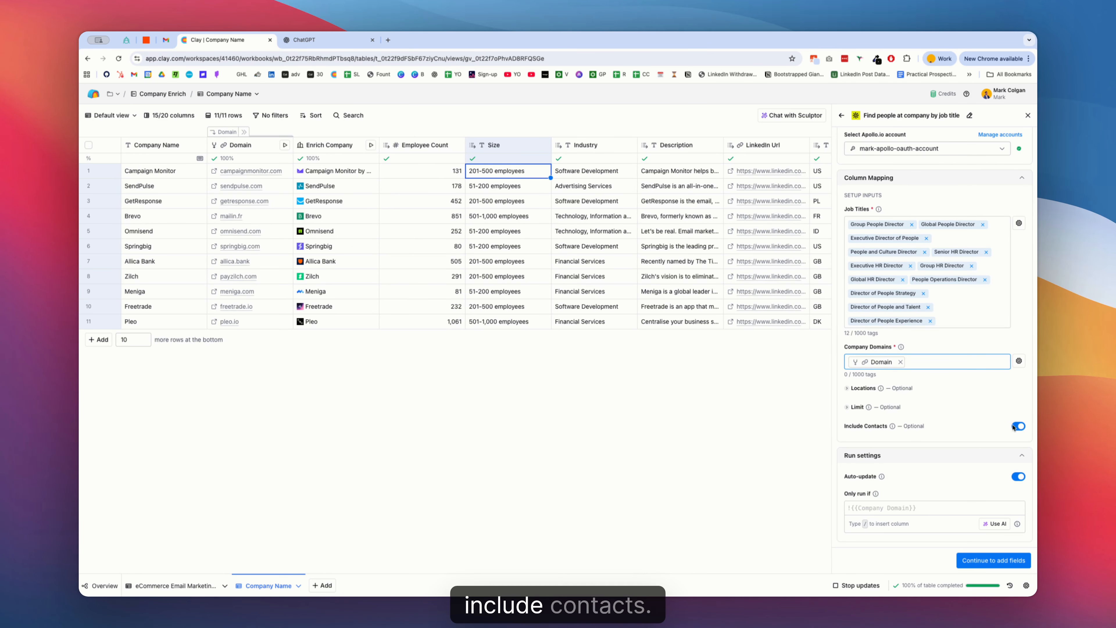
Finish the Apollo.io enrichment without adding output columns, and save and run it on all 11 rows in the view.
{"action": "left_click", "coordinate": [994, 561]}
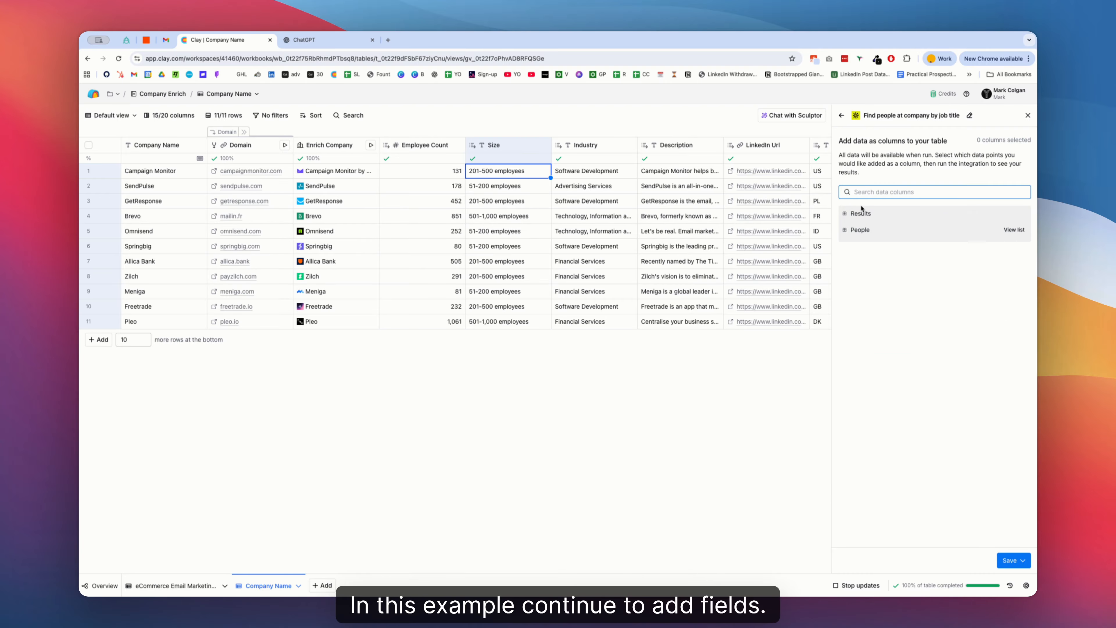
{"action": "left_click", "coordinate": [1010, 560]}
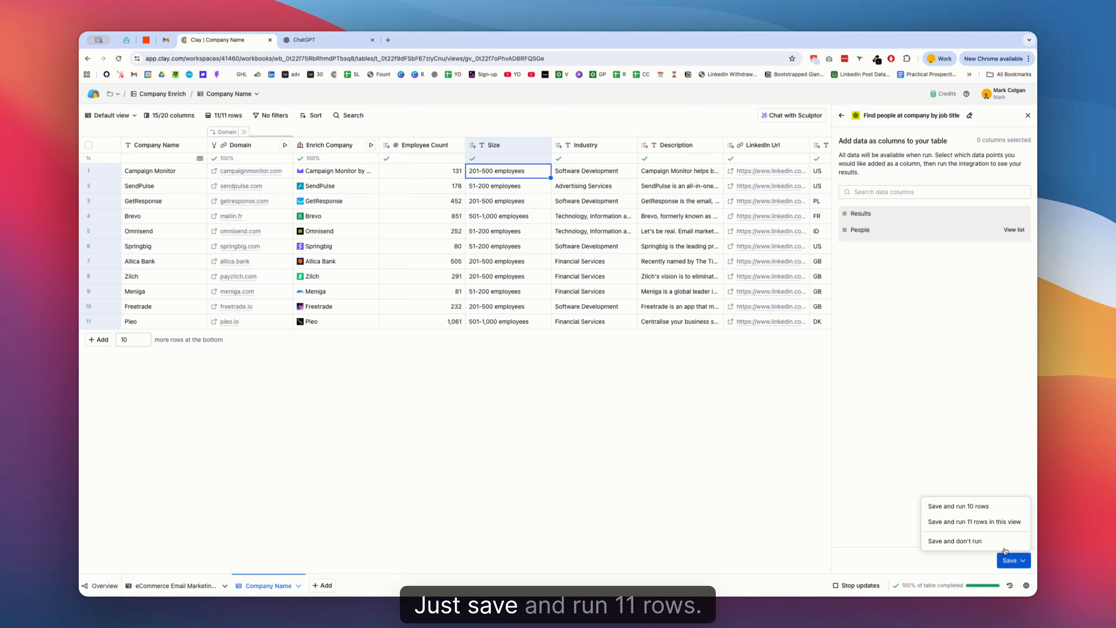
{"action": "left_click", "coordinate": [977, 520]}
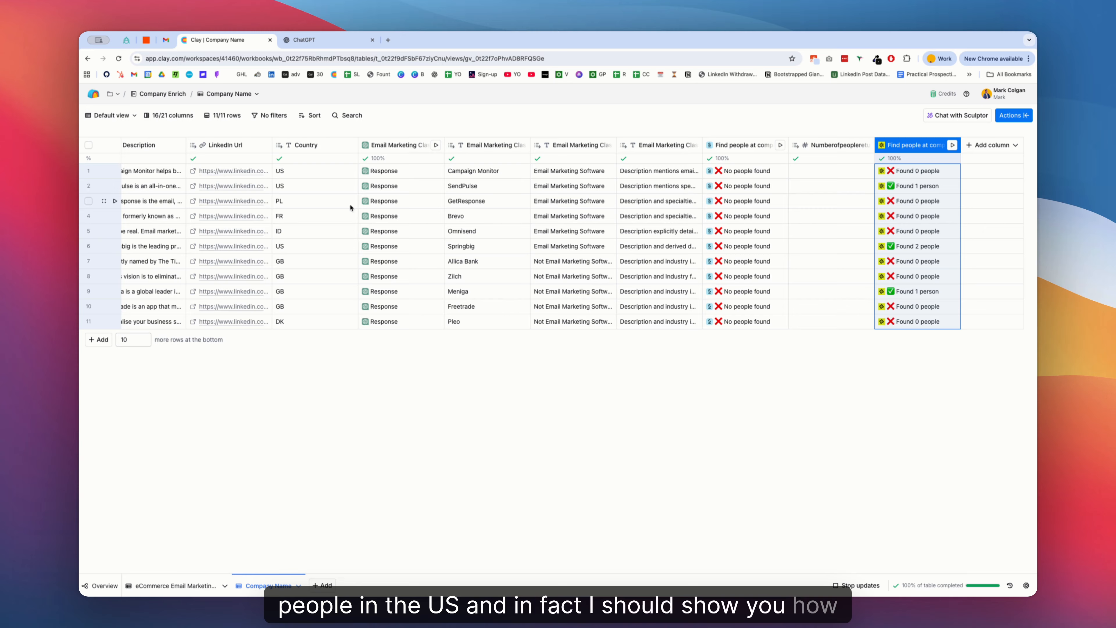
Copy the Email Marketing Software label from the Omnisend row and open the Surfe Find people at company column's run settings for editing.
{"action": "left_click", "coordinate": [562, 234]}
{"action": "key", "text": "ctrl+c"}
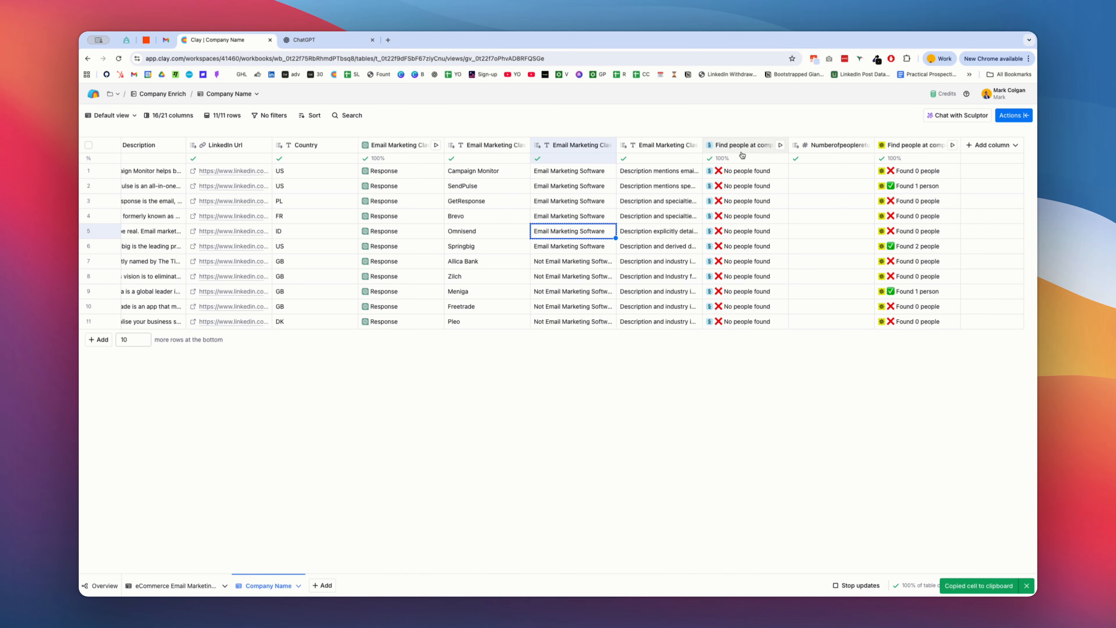
{"action": "left_click", "coordinate": [751, 150]}
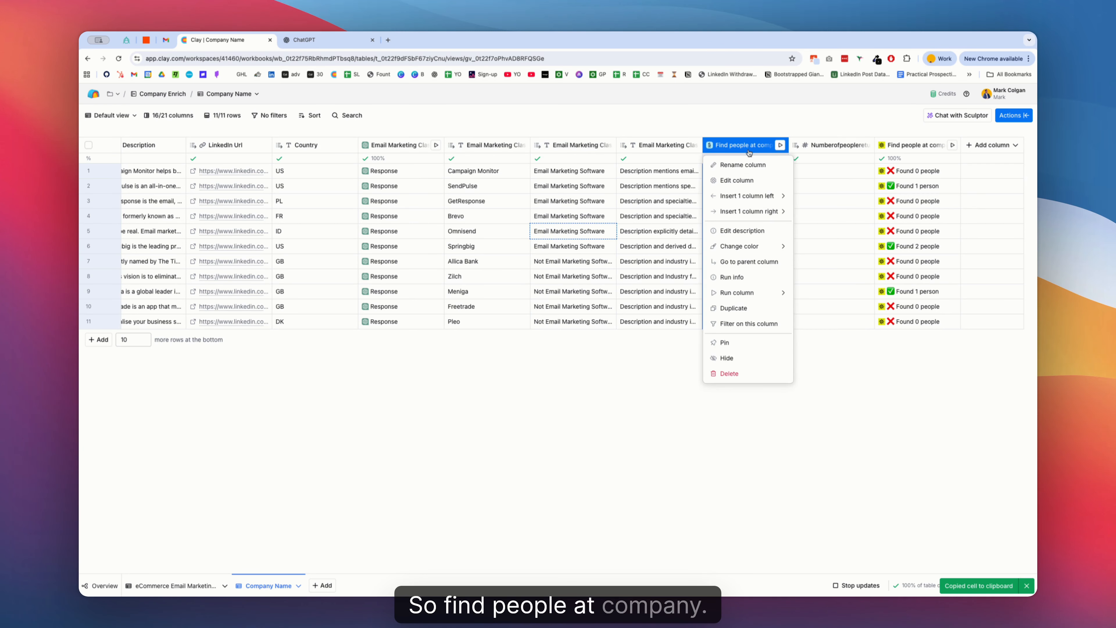
{"action": "left_click", "coordinate": [748, 185]}
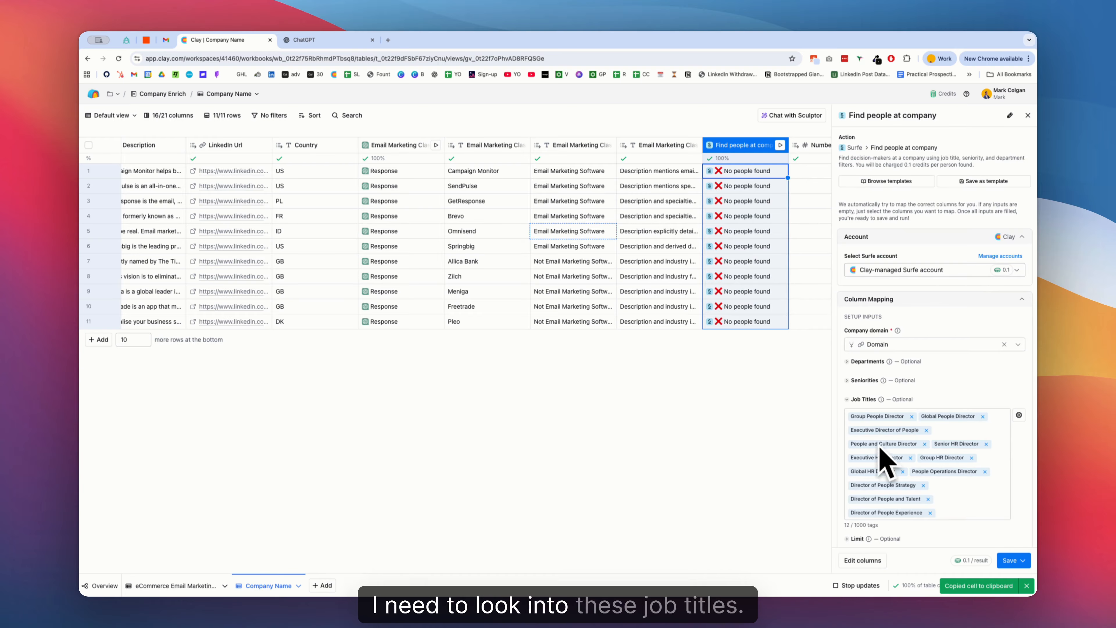
{"action": "scroll", "coordinate": [891, 415], "scroll_direction": "down", "scroll_amount": 3}
{"action": "scroll", "coordinate": [891, 415], "scroll_direction": "down", "scroll_amount": 1}
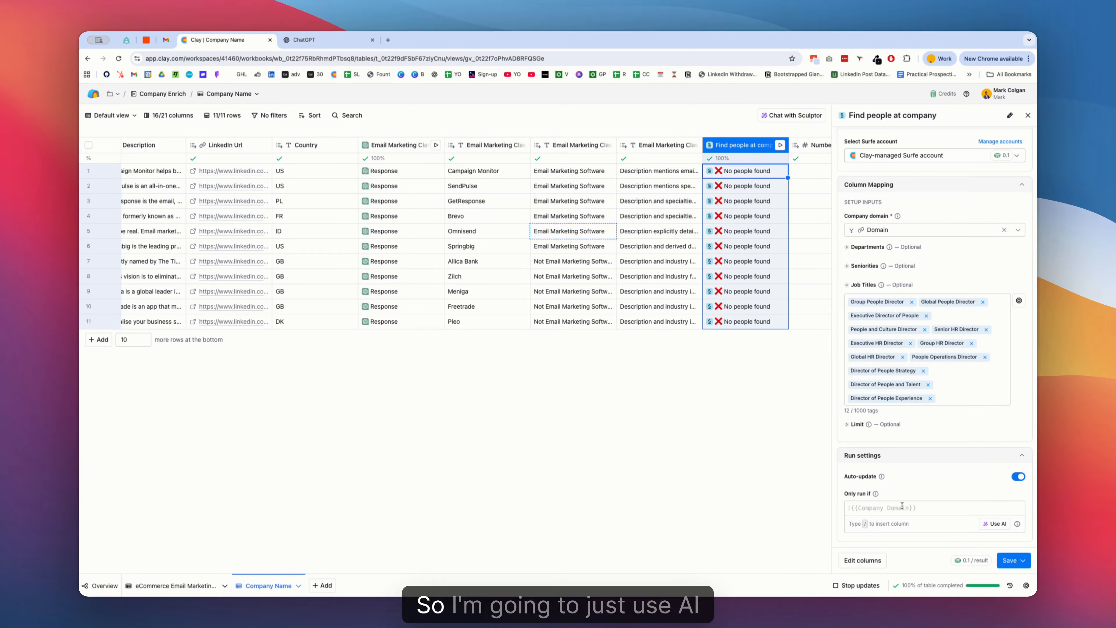
Generate an AI run condition for the Surfe column from the prompt "Only if Email Marketing Classification Label is true".
{"action": "left_click", "coordinate": [994, 524]}
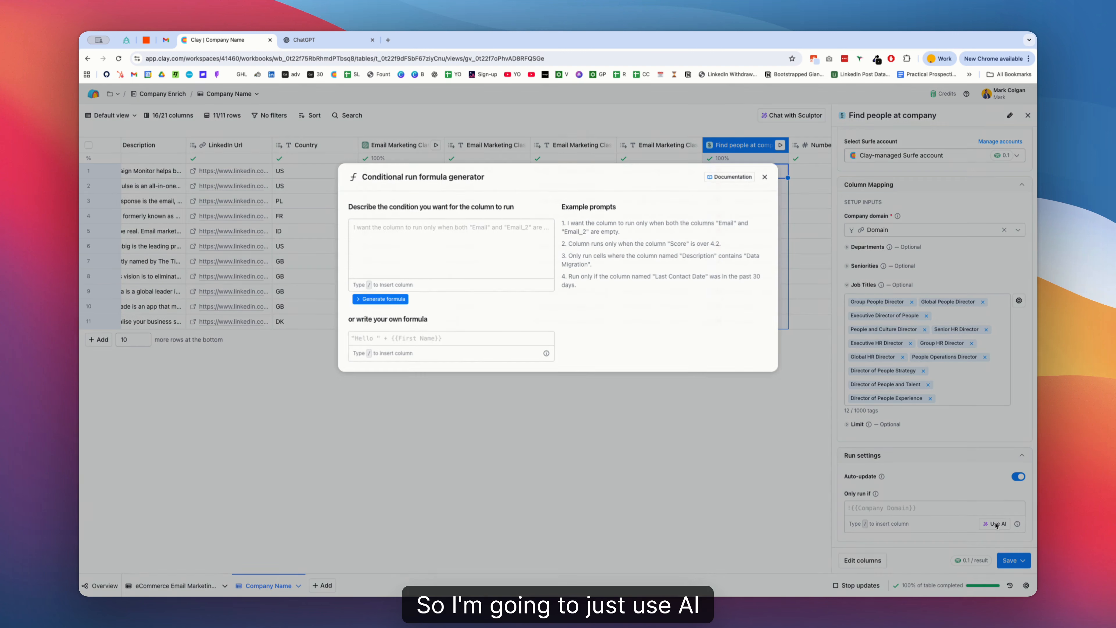
{"action": "left_click", "coordinate": [444, 250]}
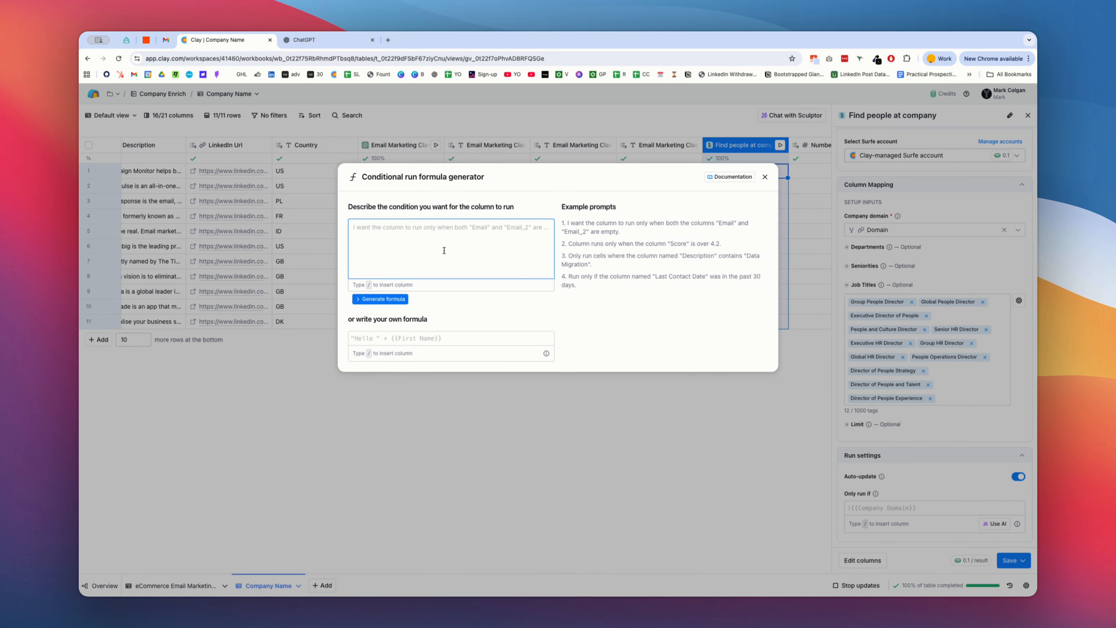
{"action": "type", "text": "Only "}
{"action": "type", "text": "/"}
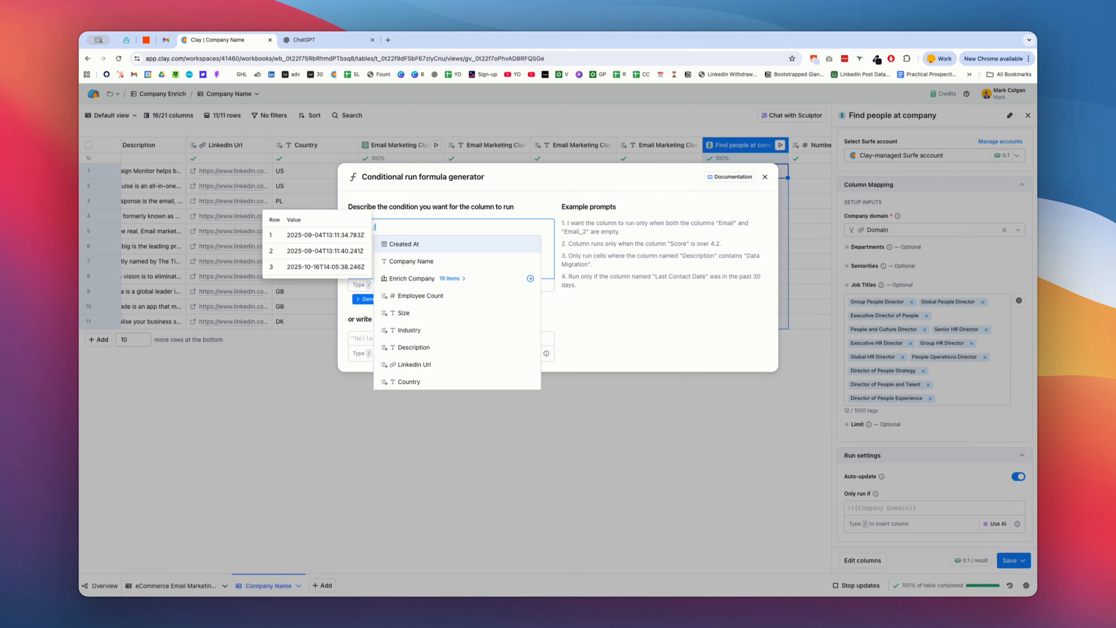
{"action": "scroll", "coordinate": [444, 343], "scroll_direction": "down", "scroll_amount": 3}
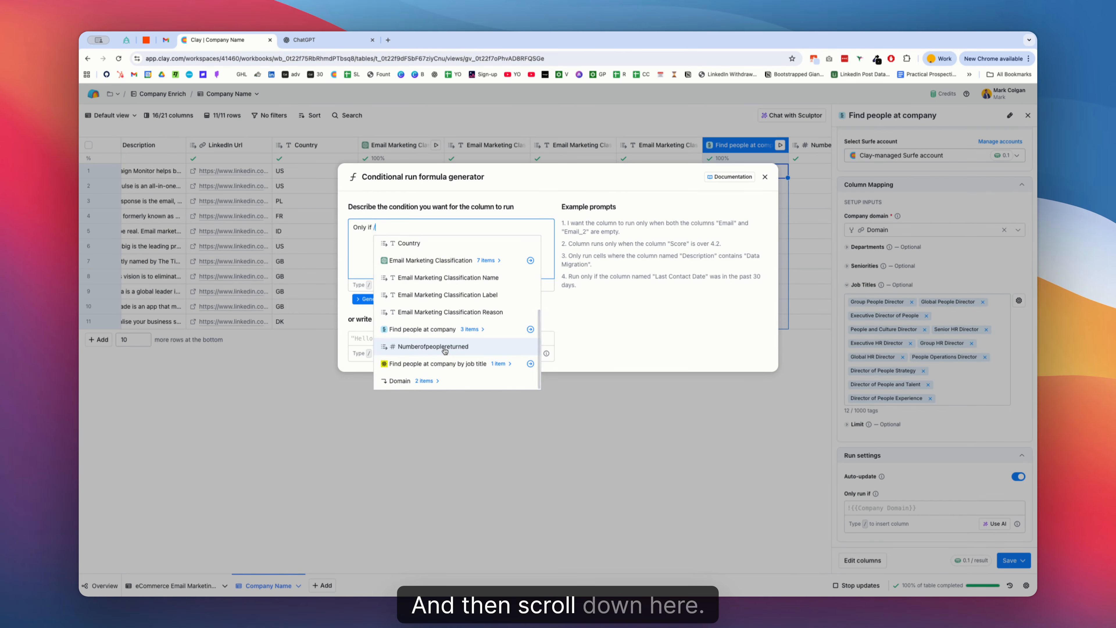
{"action": "left_click", "coordinate": [440, 299]}
{"action": "type", "text": "is"}
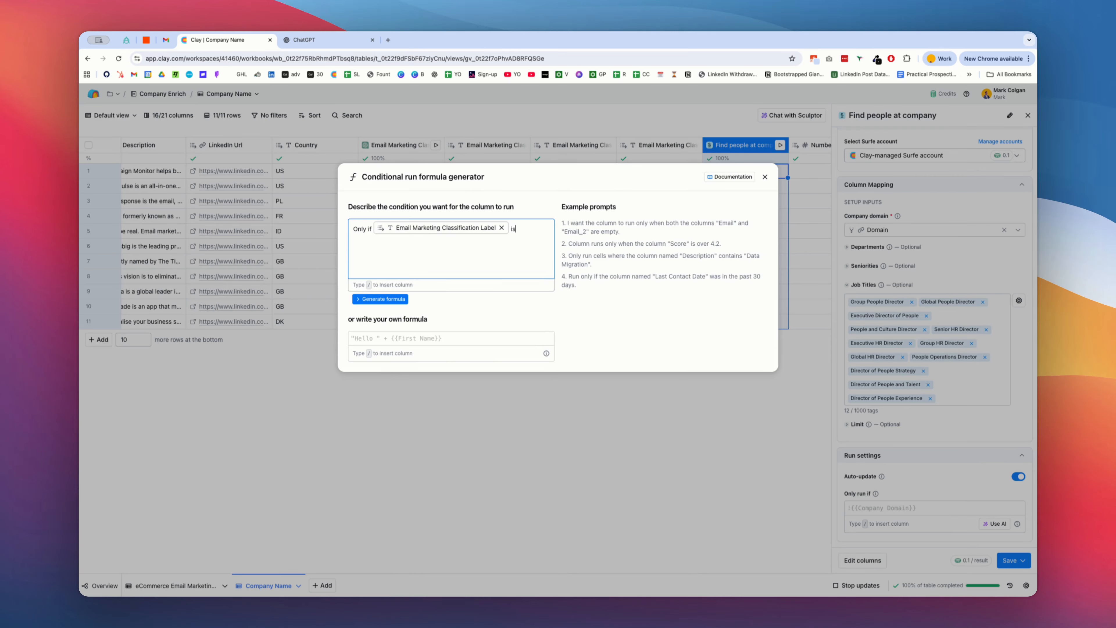
{"action": "type", "text": " true"}
{"action": "left_click", "coordinate": [381, 298]}
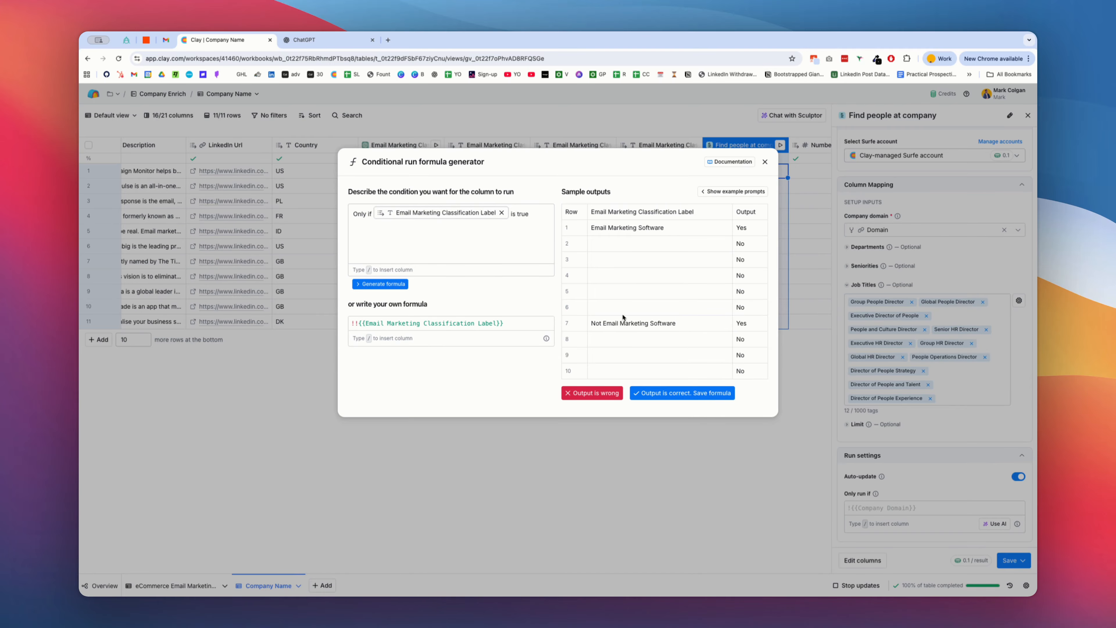
Change the condition prompt's ending to is exactly "Email Marketing Software" and save the existing formula as the run condition.
{"action": "left_click_drag", "start_coordinate": [530, 215], "coordinate": [518, 217]}
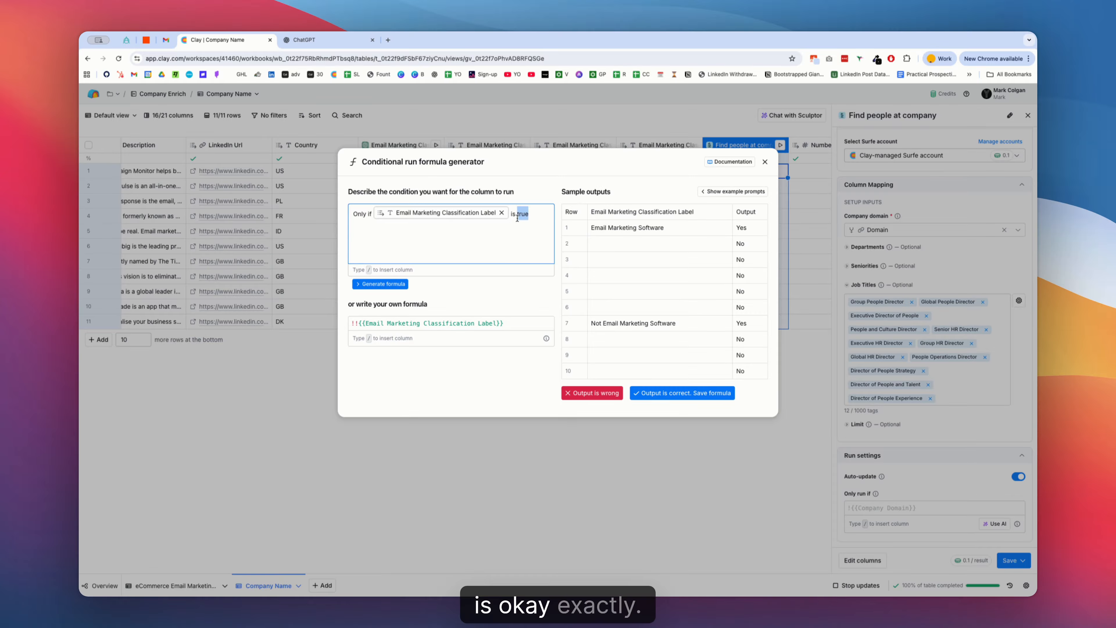
{"action": "type", "text": "exactly \"Email Marketing Software"}
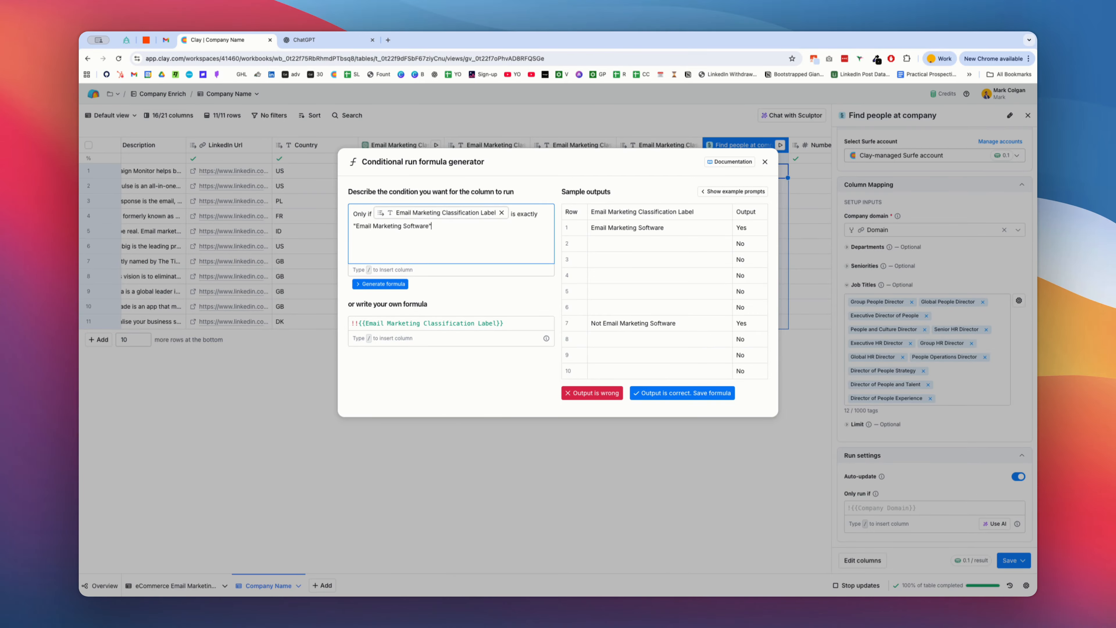
{"action": "left_click", "coordinate": [683, 394]}
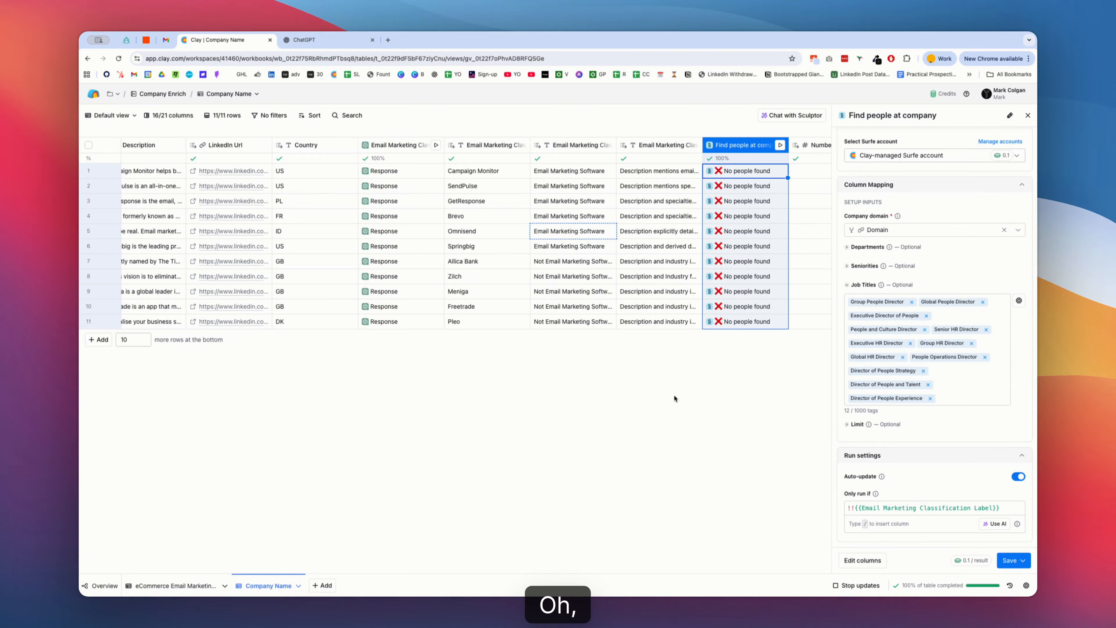
Try the run condition by running the Surfe column on the first 10 rows, and save and run all 11 rows in the view.
{"action": "left_click", "coordinate": [749, 148]}
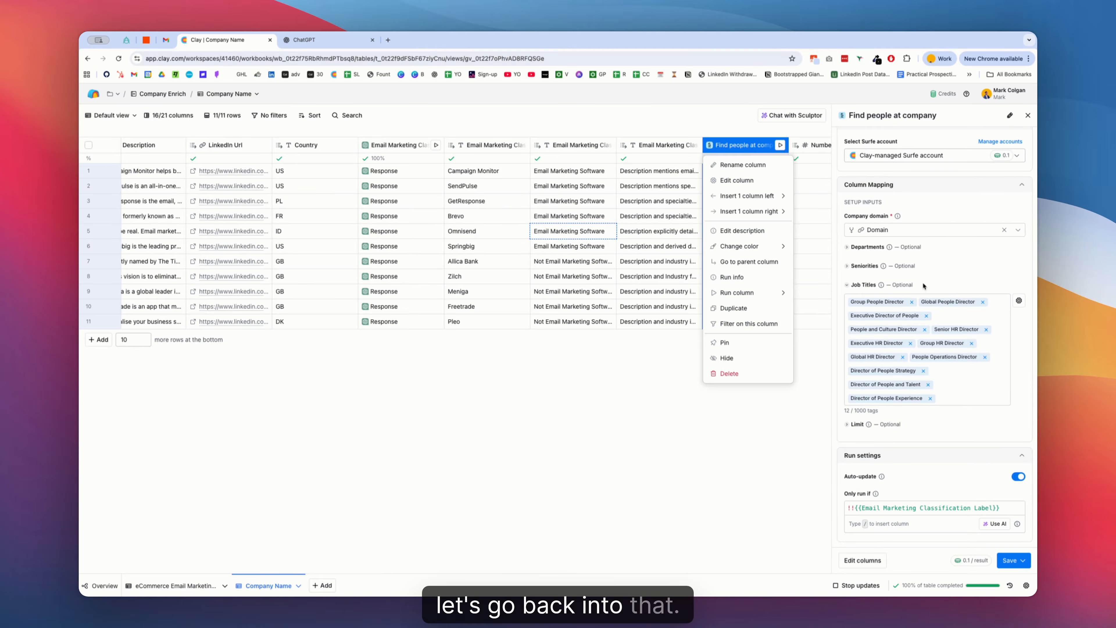
{"action": "left_click", "coordinate": [943, 286]}
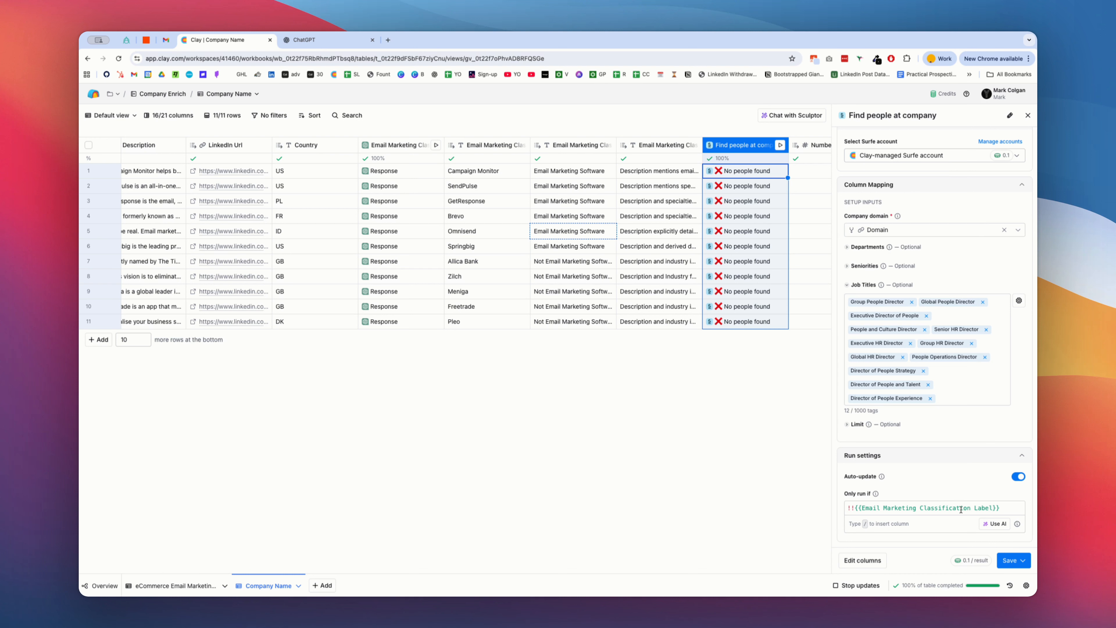
{"action": "left_click", "coordinate": [780, 145]}
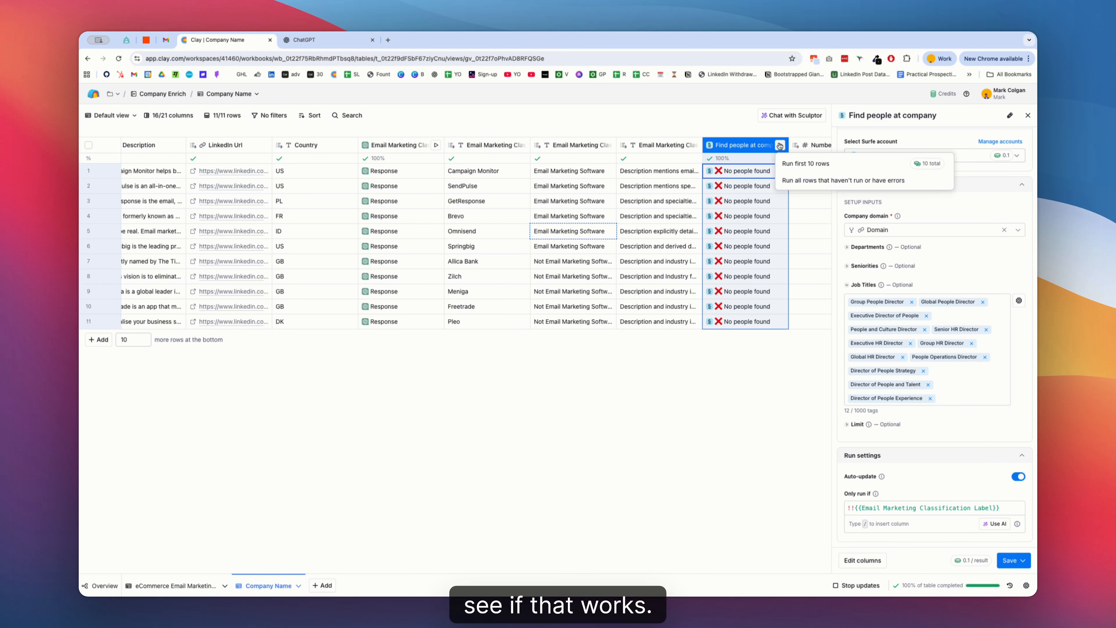
{"action": "left_click", "coordinate": [839, 166]}
{"action": "scroll", "coordinate": [746, 263], "scroll_direction": "left", "scroll_amount": 1}
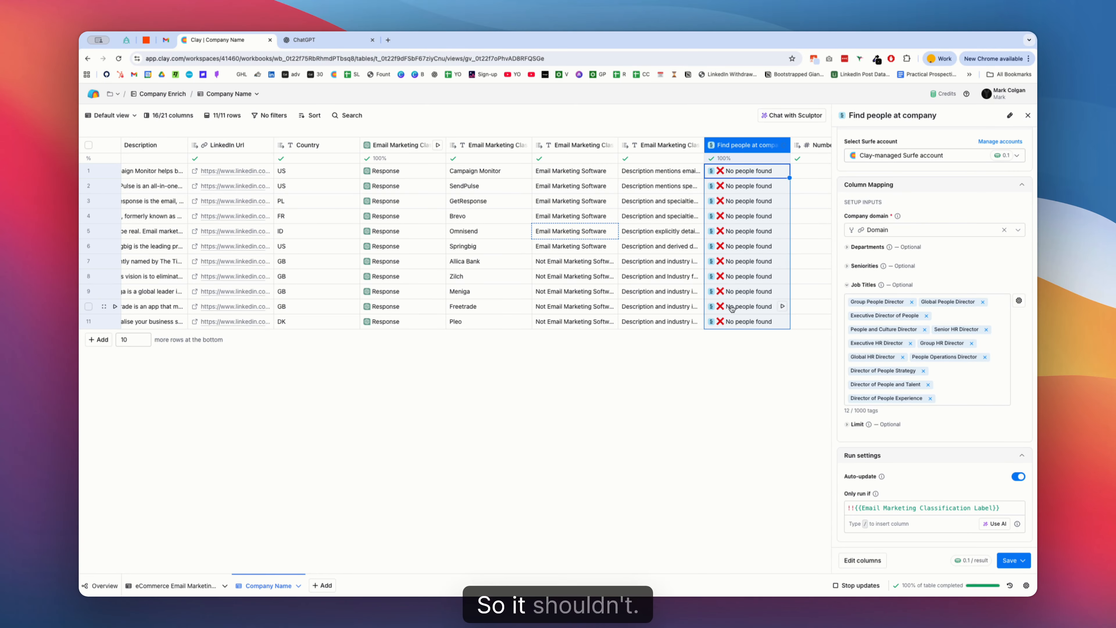
{"action": "left_click", "coordinate": [1013, 560]}
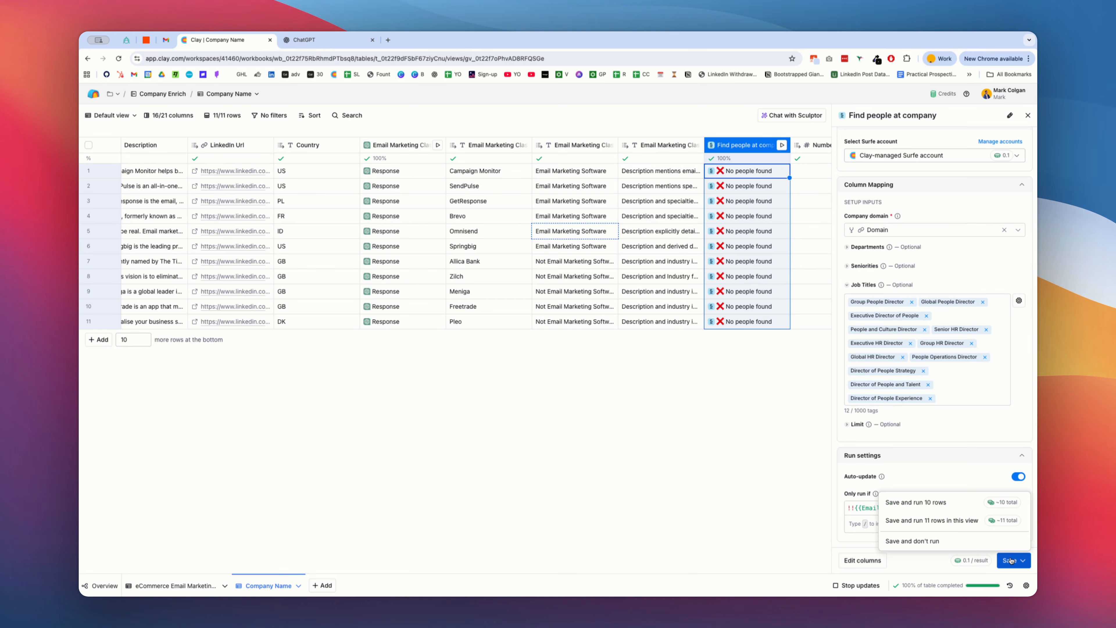
{"action": "left_click", "coordinate": [931, 520]}
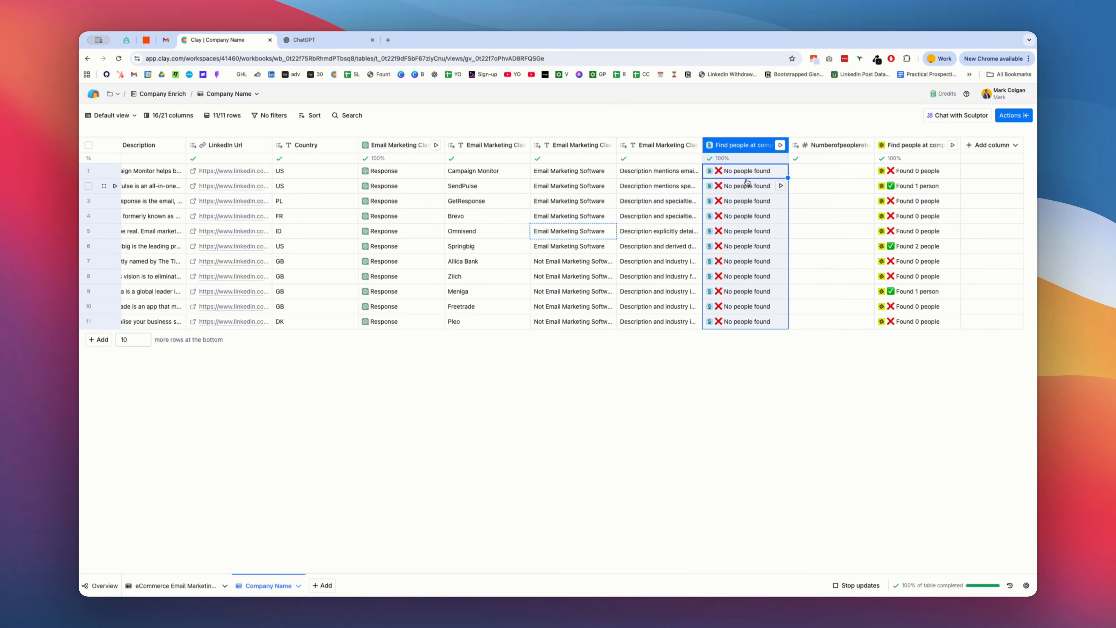
Reopen the Surfe column's AI run condition and reword its prompt so the label exactly matches "Email Marketing Software".
{"action": "left_click", "coordinate": [738, 145]}
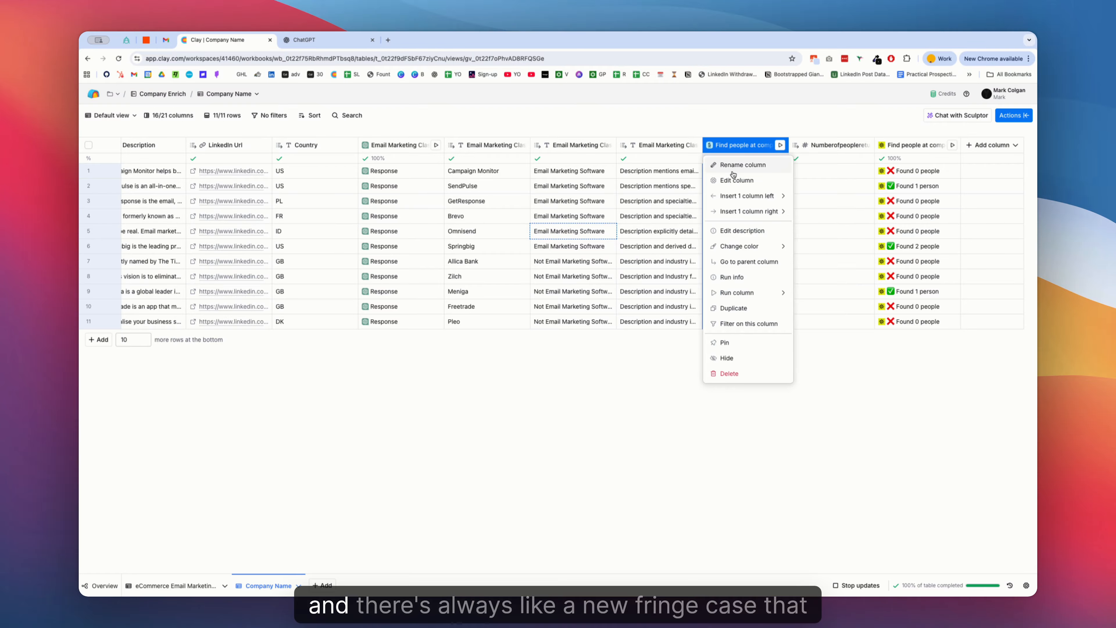
{"action": "left_click", "coordinate": [742, 176]}
{"action": "scroll", "coordinate": [934, 352], "scroll_direction": "down", "scroll_amount": 4}
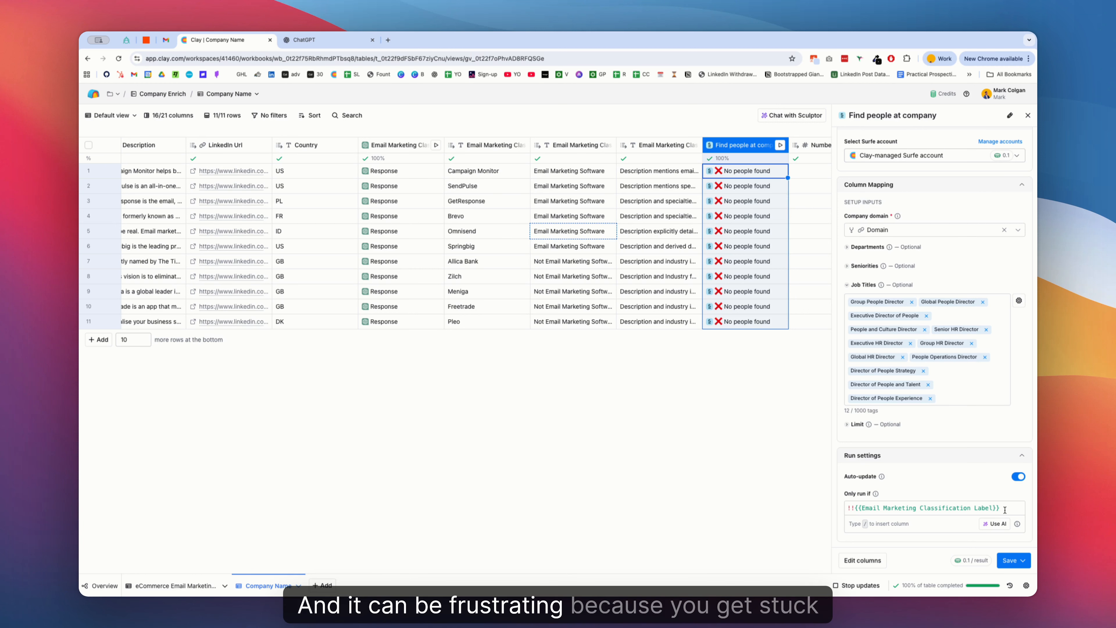
{"action": "left_click", "coordinate": [995, 524]}
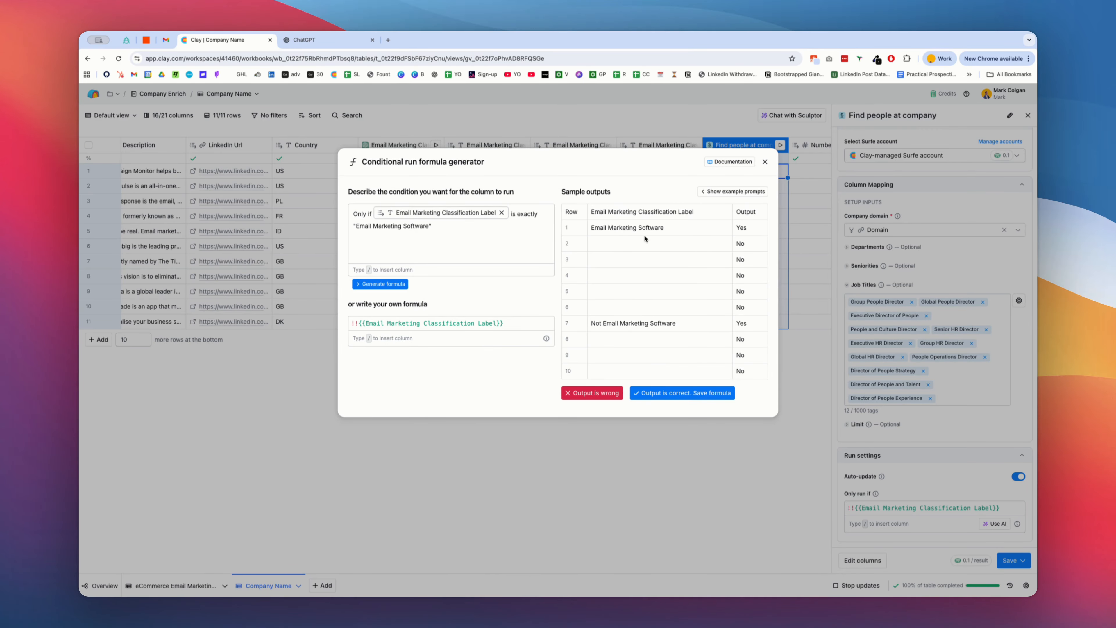
{"action": "left_click", "coordinate": [517, 212]}
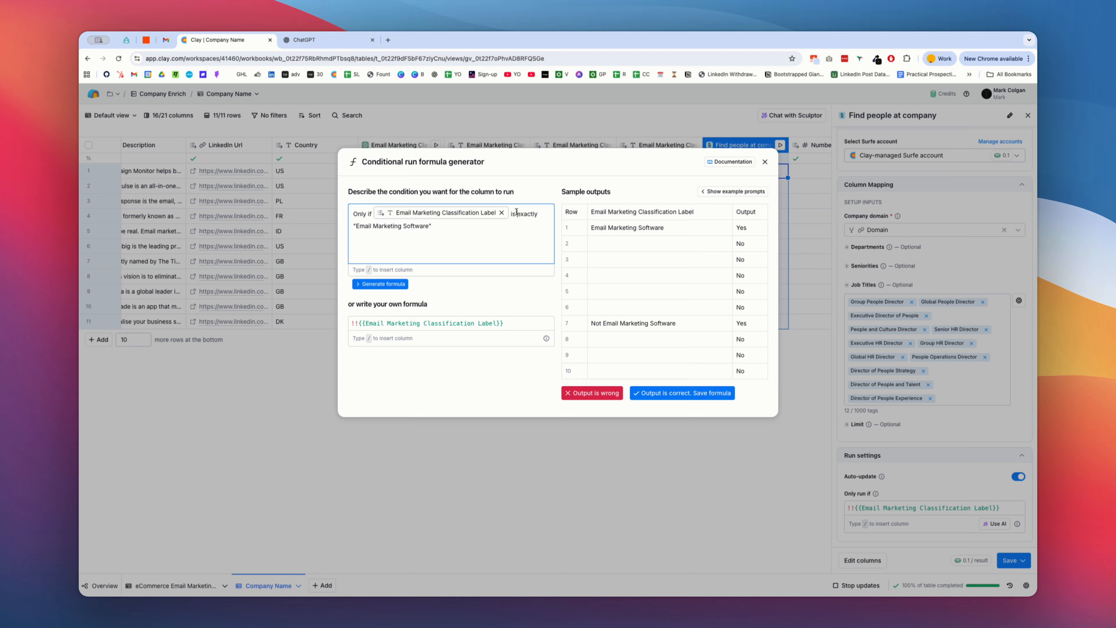
{"action": "left_click", "coordinate": [553, 215]}
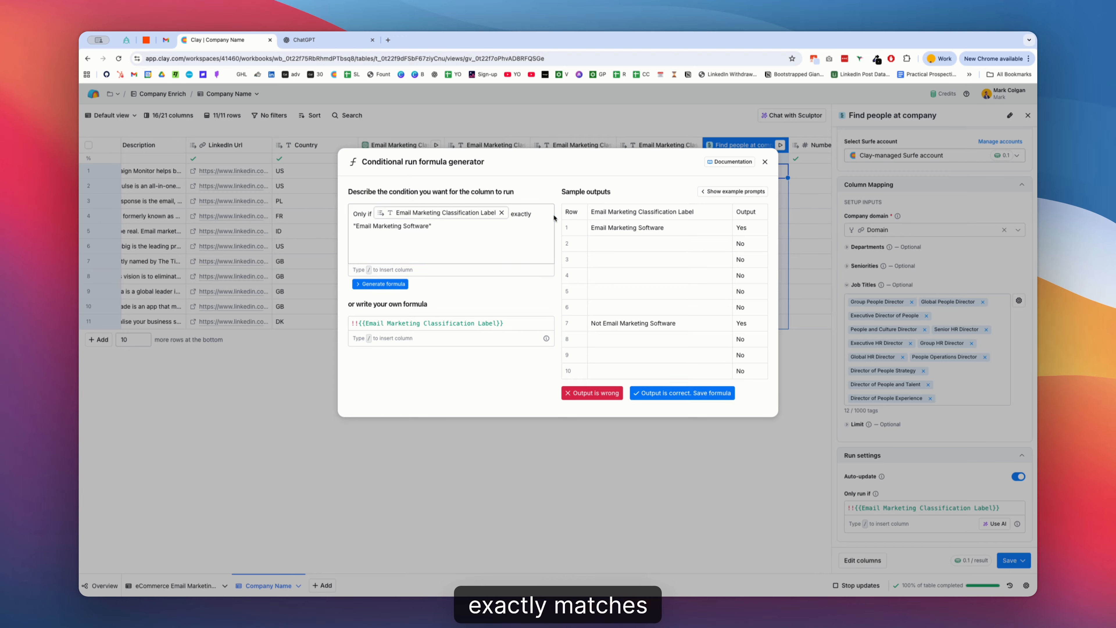
{"action": "left_click", "coordinate": [533, 214]}
{"action": "type", "text": "matches"}
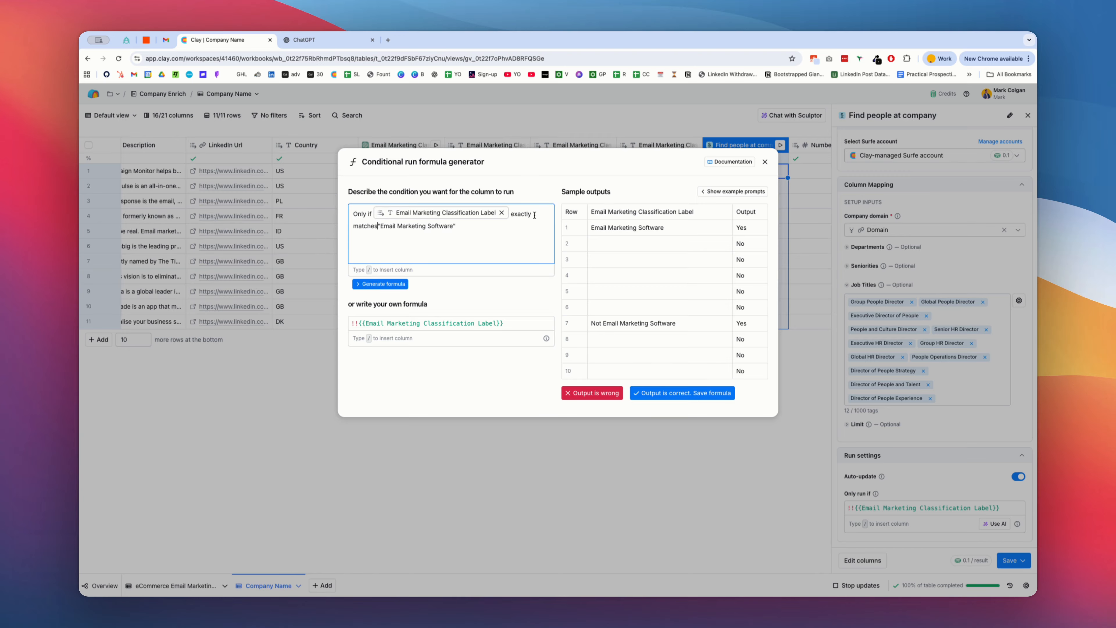
Regenerate and accept the run condition formula, and save and run the Surfe enrichment on all 11 rows in the view.
{"action": "left_click", "coordinate": [393, 284]}
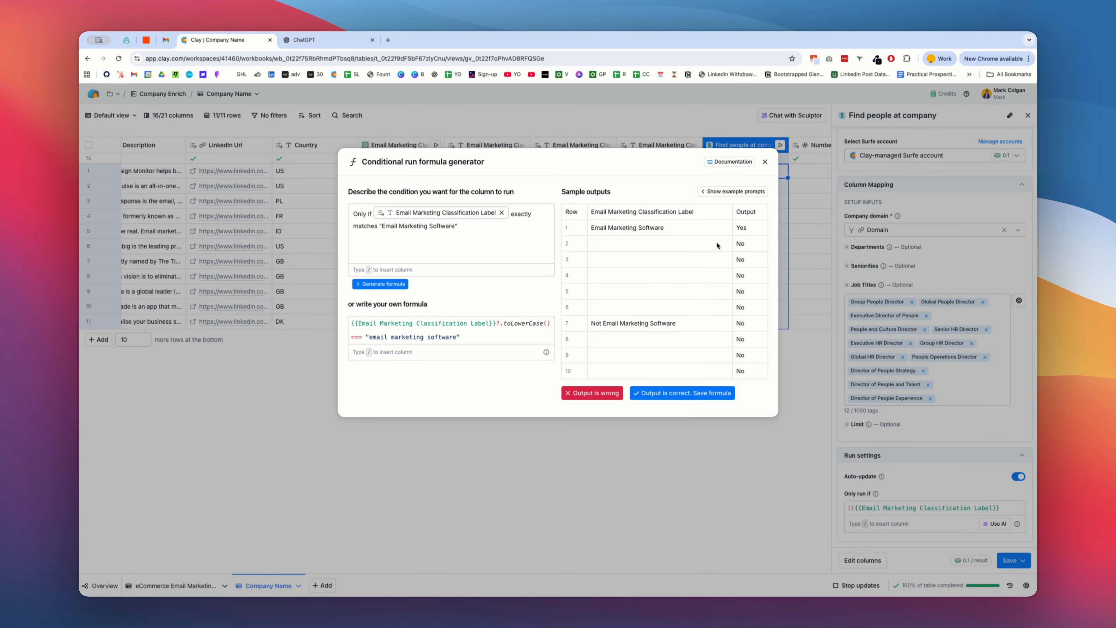
{"action": "left_click", "coordinate": [671, 396]}
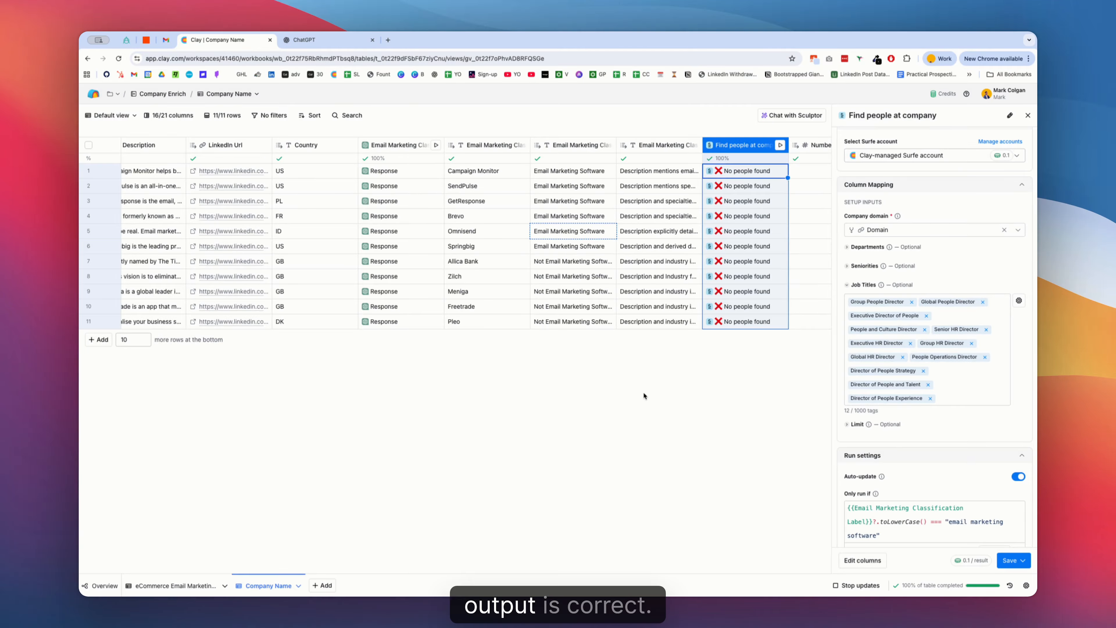
{"action": "left_click", "coordinate": [1023, 560]}
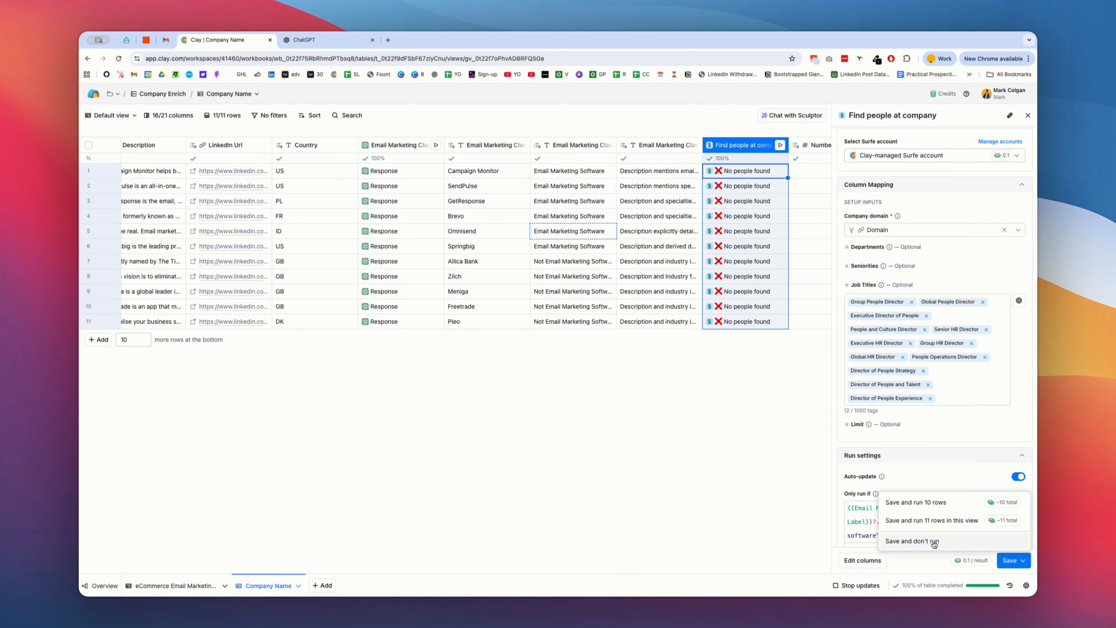
{"action": "left_click", "coordinate": [929, 521]}
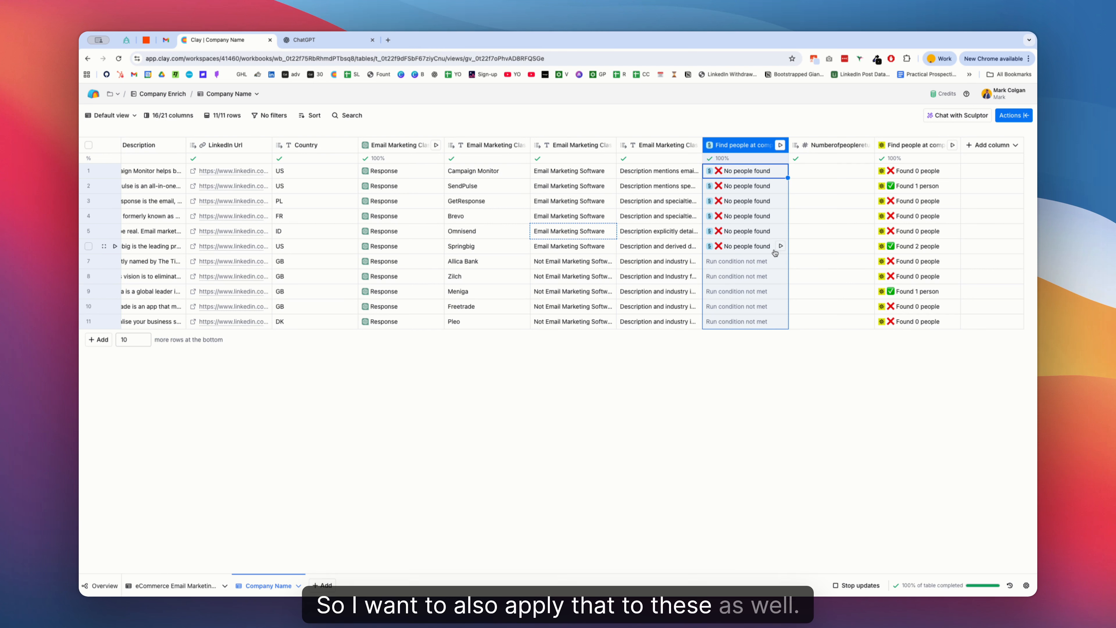
Copy the complete Only run if formula from the Surfe Find people at company column's settings.
{"action": "left_click", "coordinate": [756, 146]}
{"action": "left_click", "coordinate": [737, 180]}
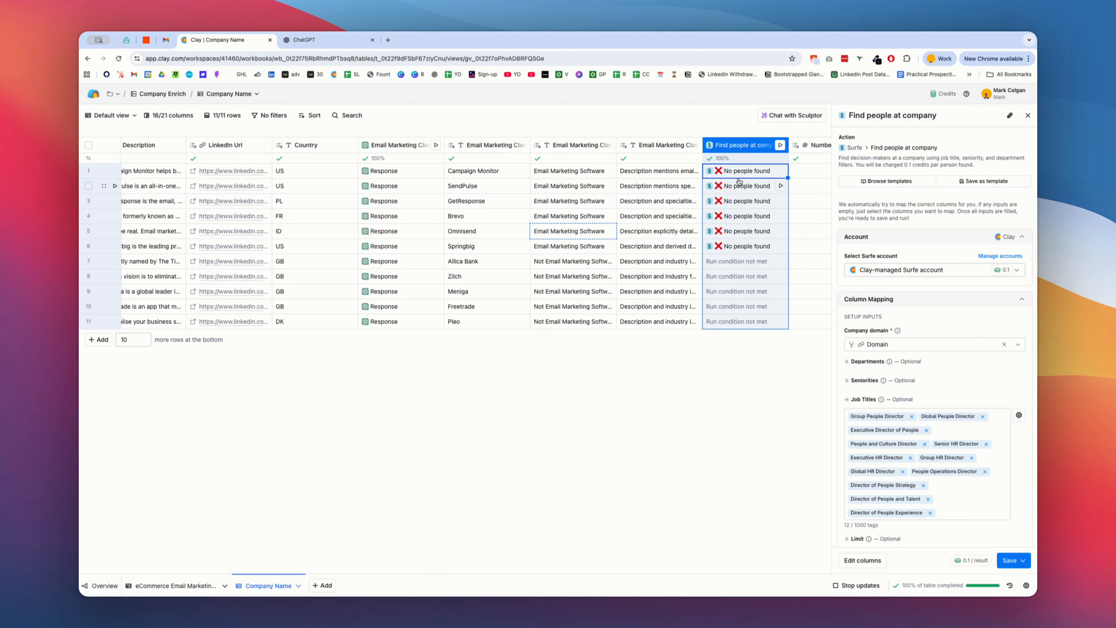
{"action": "scroll", "coordinate": [885, 427], "scroll_direction": "down", "scroll_amount": 3}
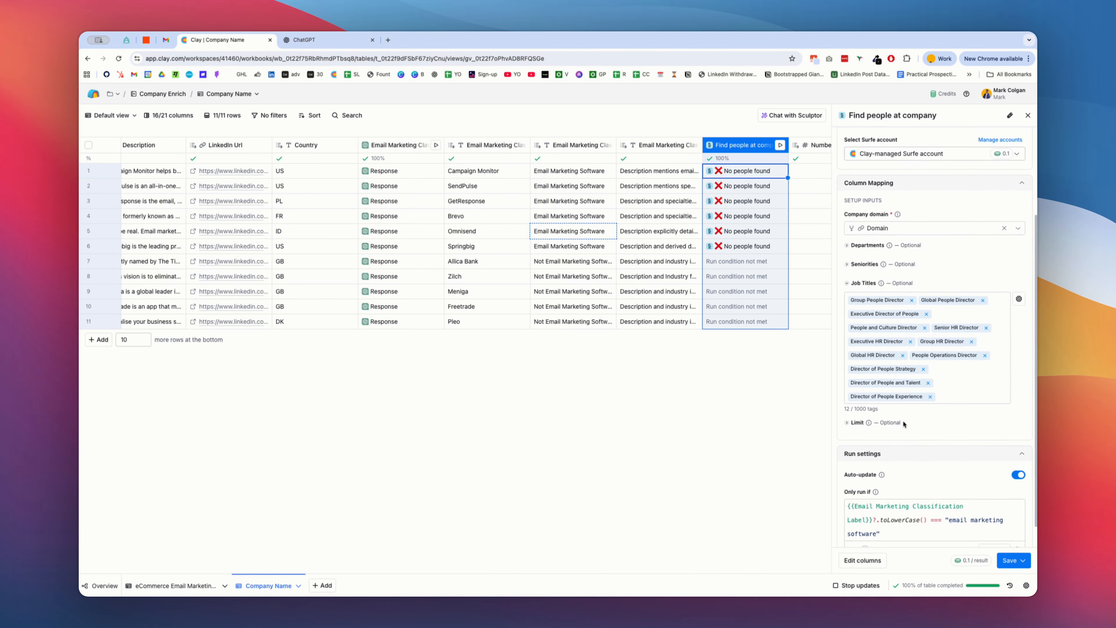
{"action": "scroll", "coordinate": [885, 428], "scroll_direction": "down", "scroll_amount": 1}
{"action": "triple_click", "coordinate": [889, 508]}
{"action": "key", "text": "super+c"}
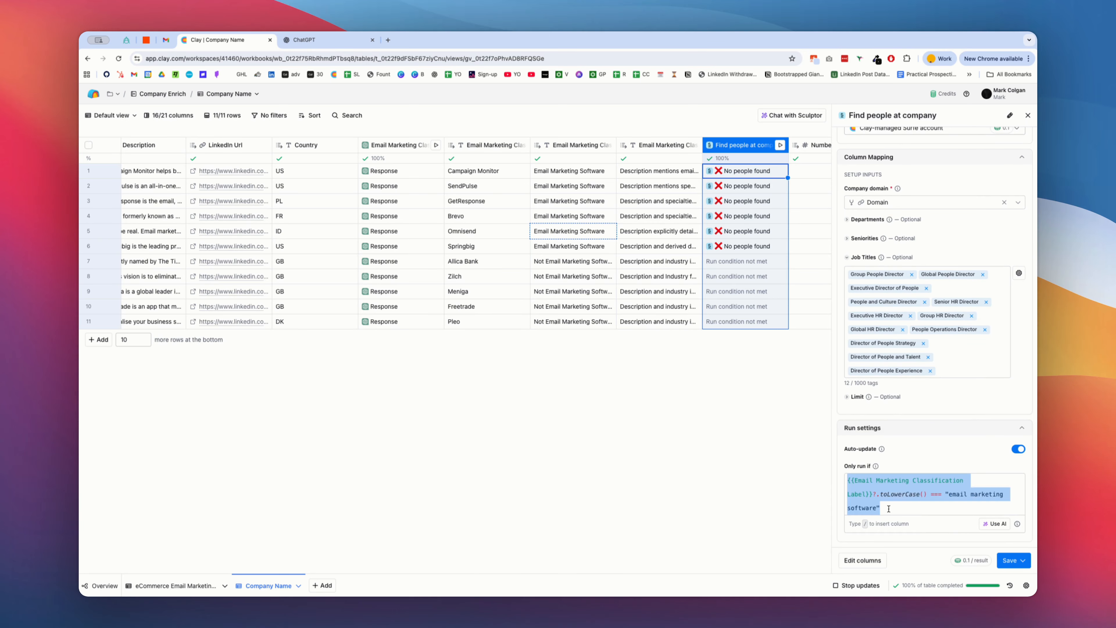
Paste the copied run condition into the Only run if setting of the Apollo.io Find people at company by job title column.
{"action": "scroll", "coordinate": [714, 257], "scroll_direction": "right", "scroll_amount": 5}
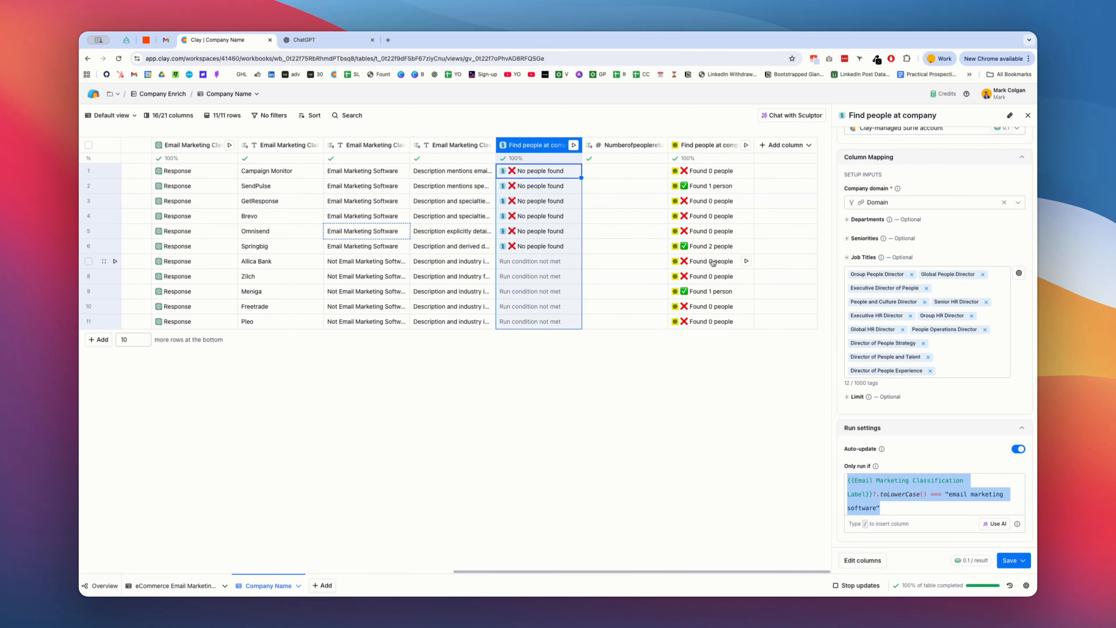
{"action": "left_click", "coordinate": [710, 145]}
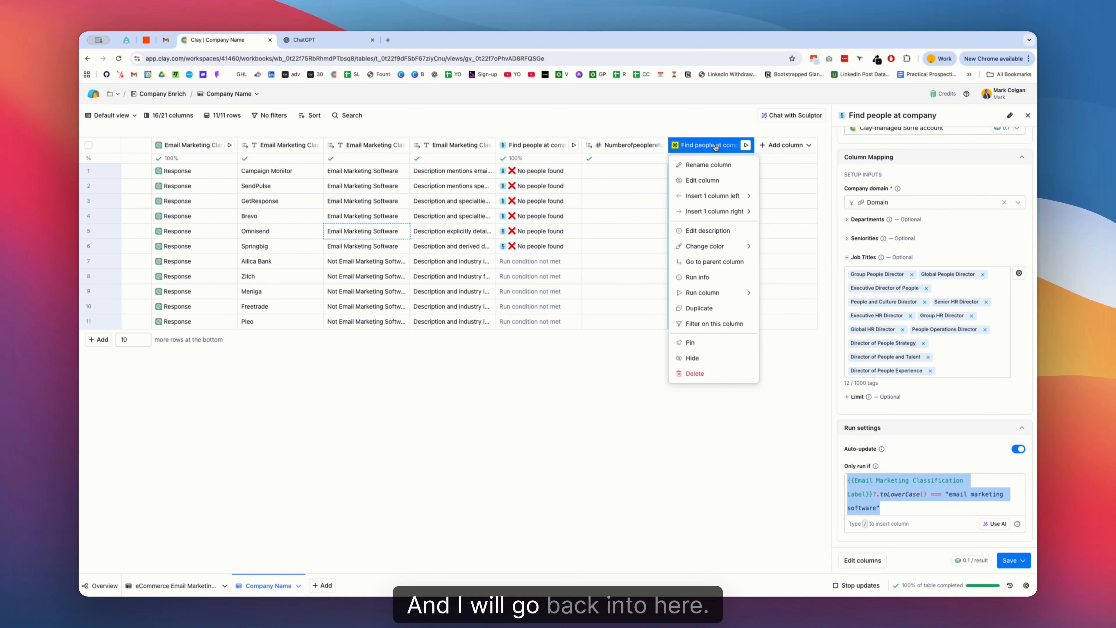
{"action": "left_click", "coordinate": [699, 181]}
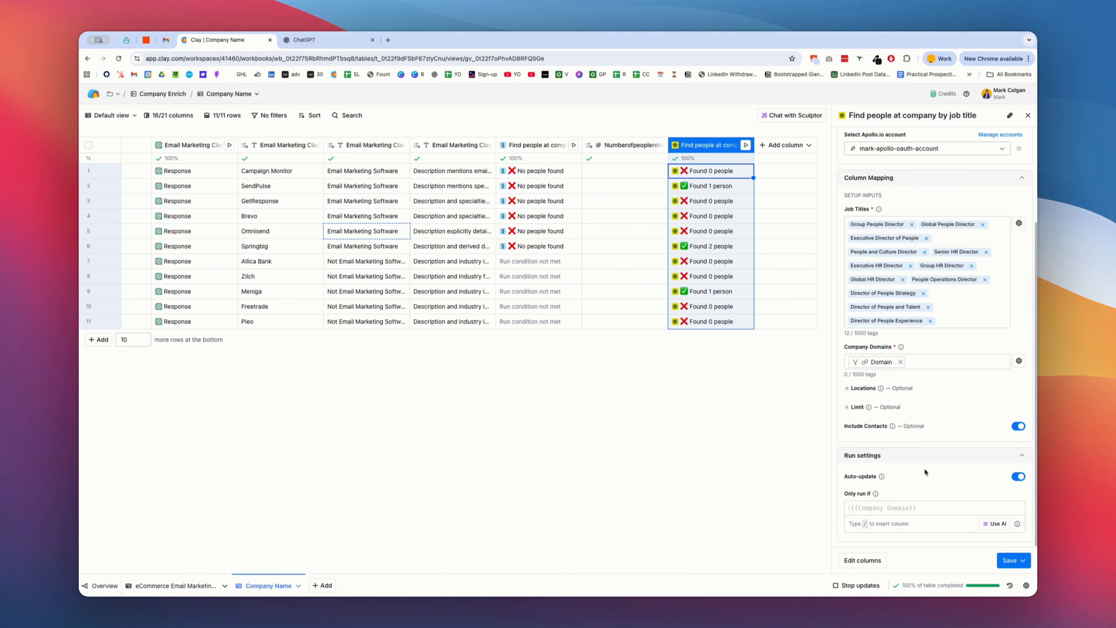
{"action": "left_click", "coordinate": [914, 509]}
{"action": "key", "text": "super+v"}
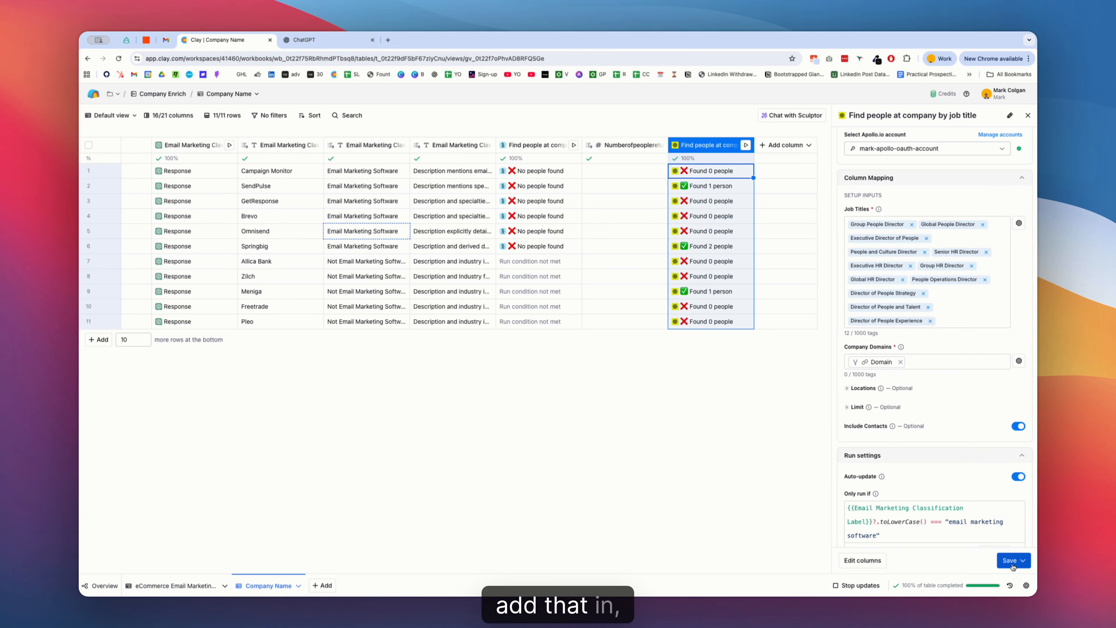
Save the Apollo.io column and run it on 10 rows, and run its cell in the Pleo row separately.
{"action": "left_click", "coordinate": [1022, 560]}
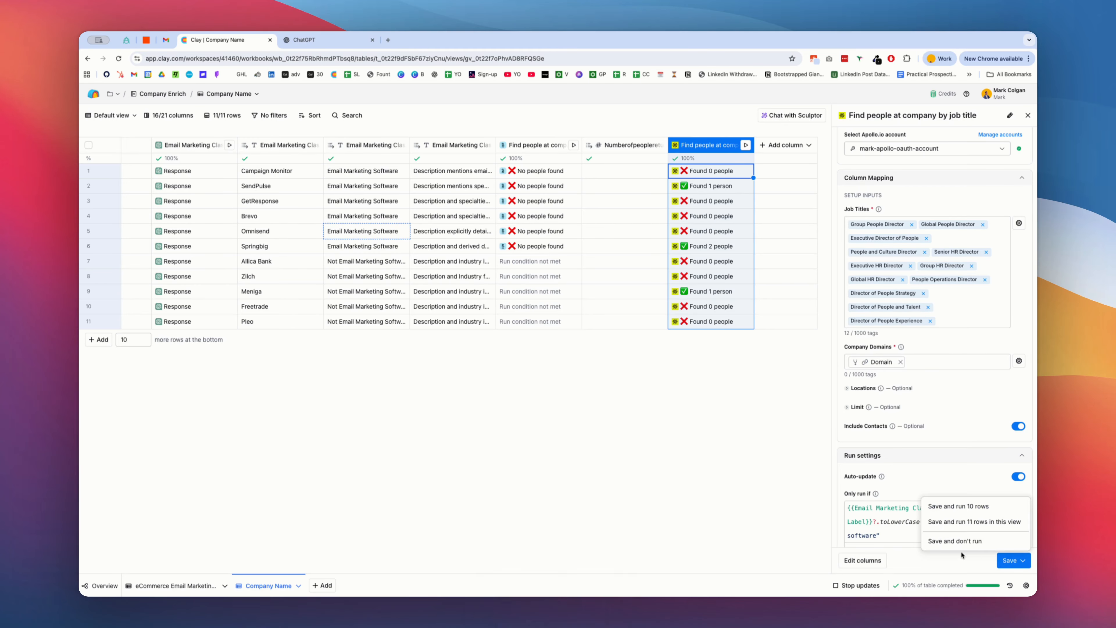
{"action": "left_click", "coordinate": [959, 506]}
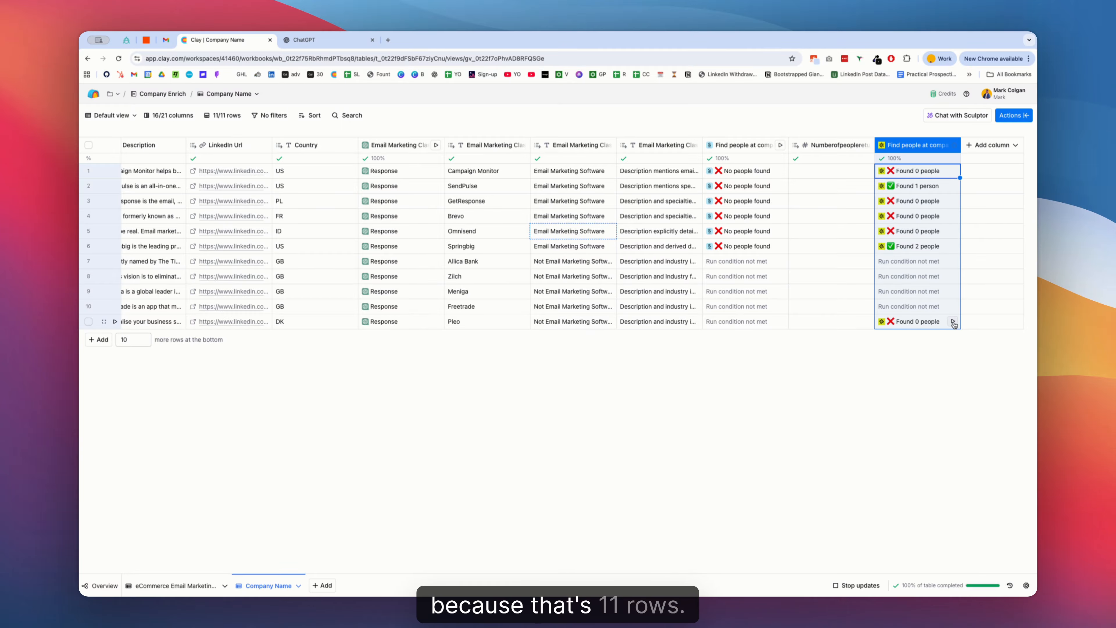
{"action": "left_click", "coordinate": [953, 321]}
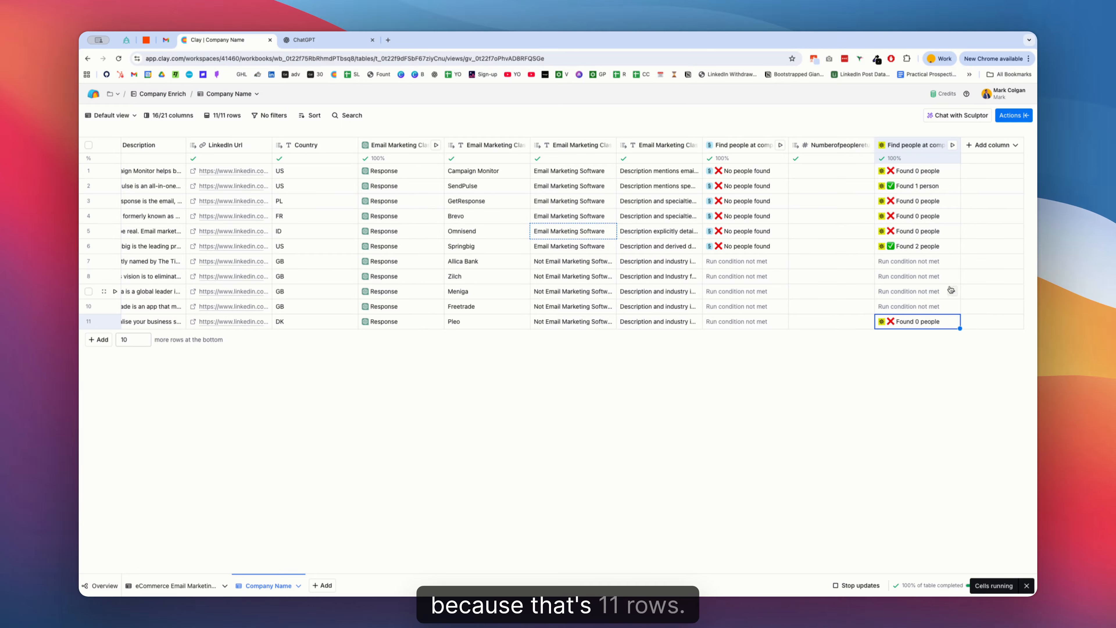
Add "Head of HR" and "Head of Human Resources" to the job titles of the Surfe Find people at company column.
{"action": "left_click", "coordinate": [740, 145]}
{"action": "left_click", "coordinate": [737, 181]}
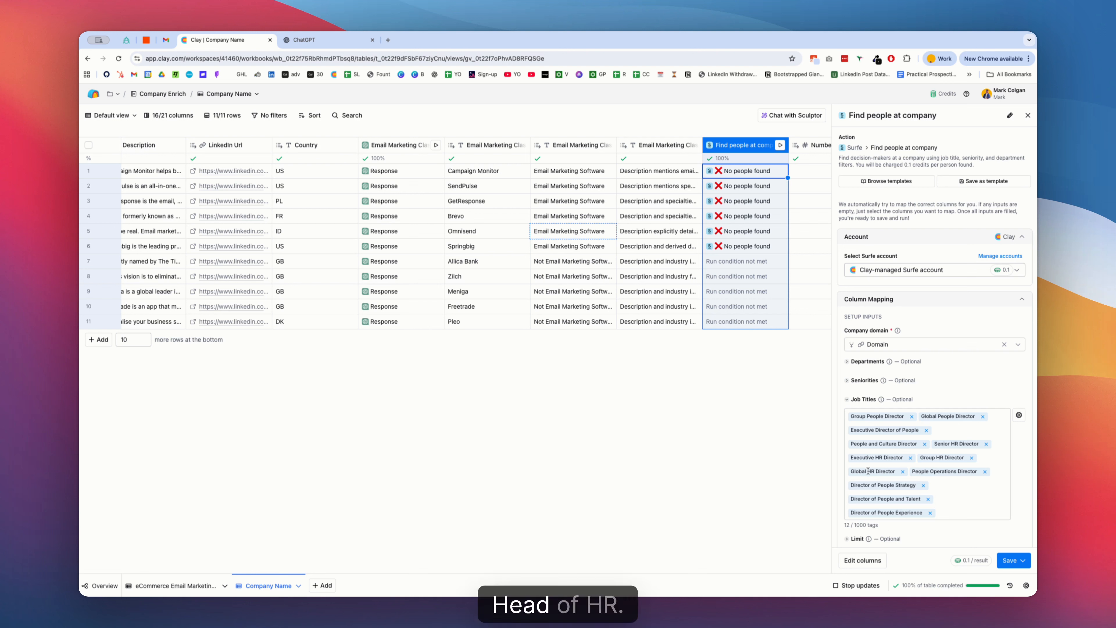
{"action": "scroll", "coordinate": [939, 497], "scroll_direction": "down", "scroll_amount": 3}
{"action": "left_click", "coordinate": [935, 410]}
{"action": "type", "text": "H"}
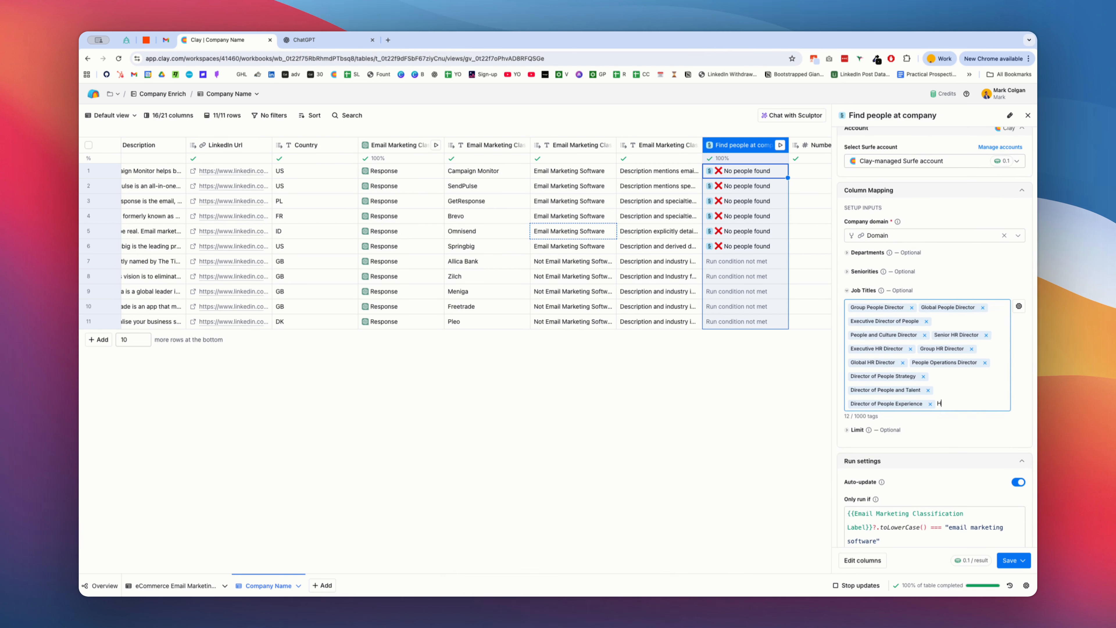
{"action": "type", "text": "ead of HR"}
{"action": "key", "text": "Return"}
{"action": "type", "text": "Head of H"}
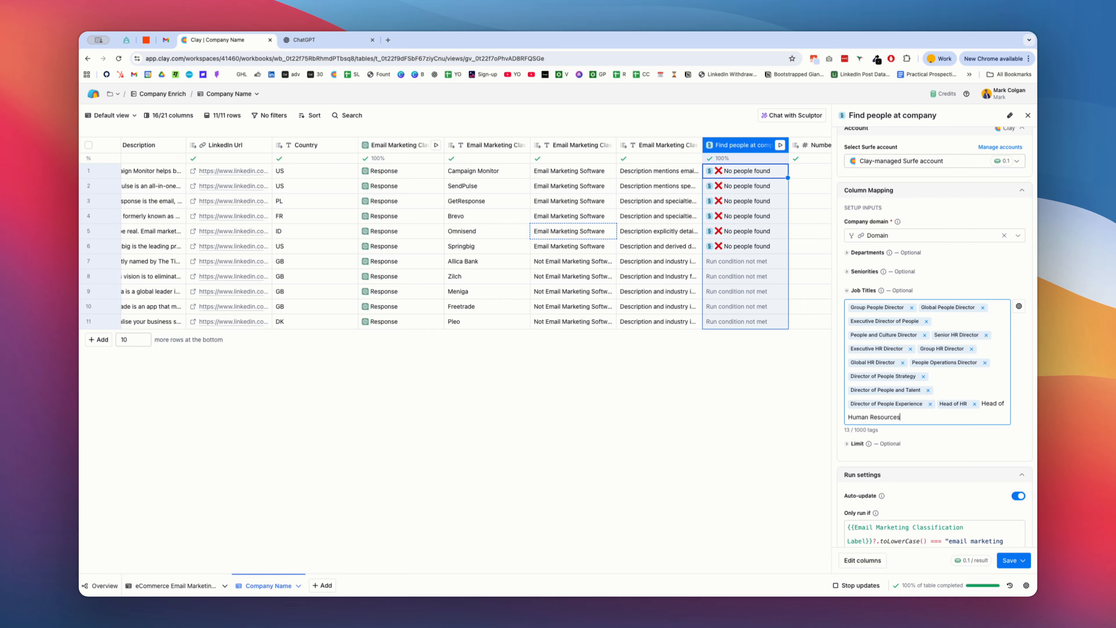
{"action": "type", "text": "uman Resources"}
{"action": "key", "text": "Return"}
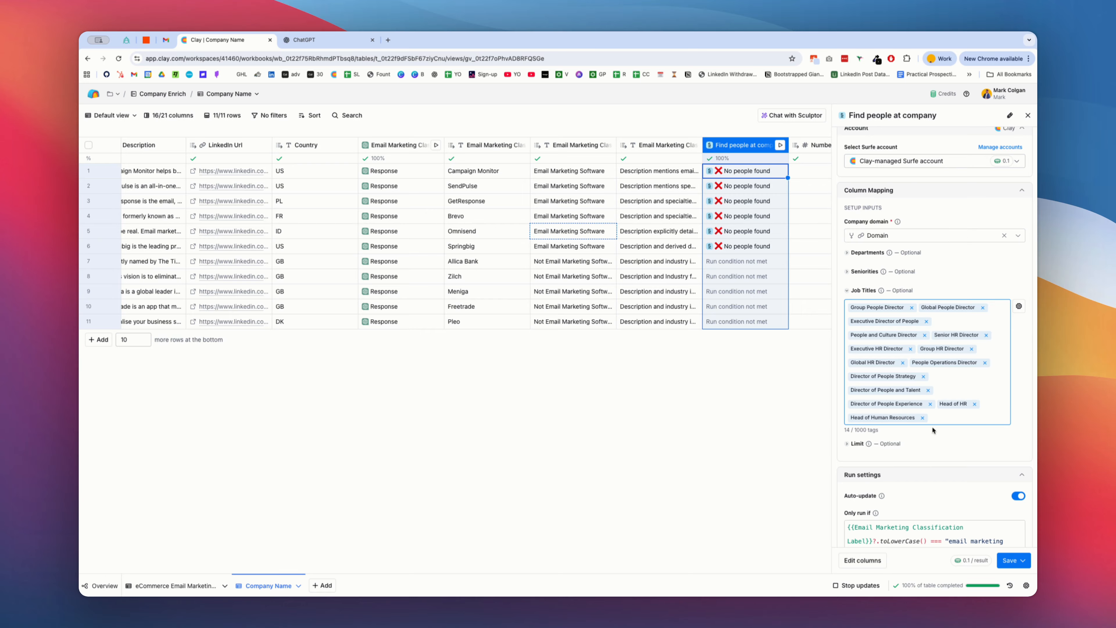
Copy the two Head of job titles from the Surfe column, and save and run it on 10 rows.
{"action": "left_click_drag", "start_coordinate": [940, 421], "coordinate": [949, 399]}
{"action": "key", "text": "super+c"}
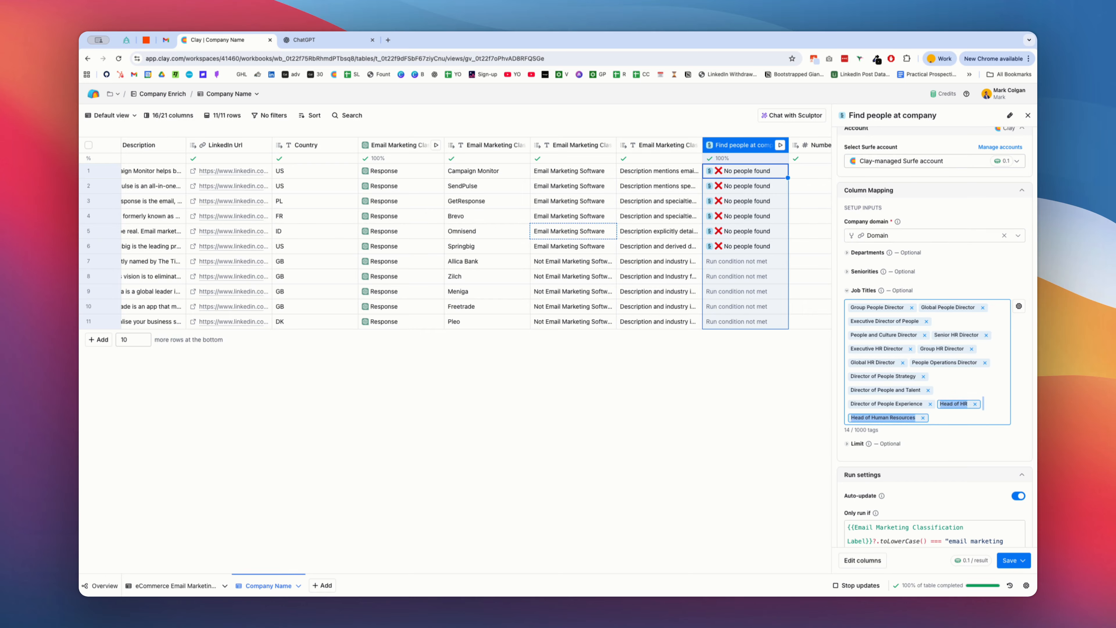
{"action": "left_click", "coordinate": [1026, 561]}
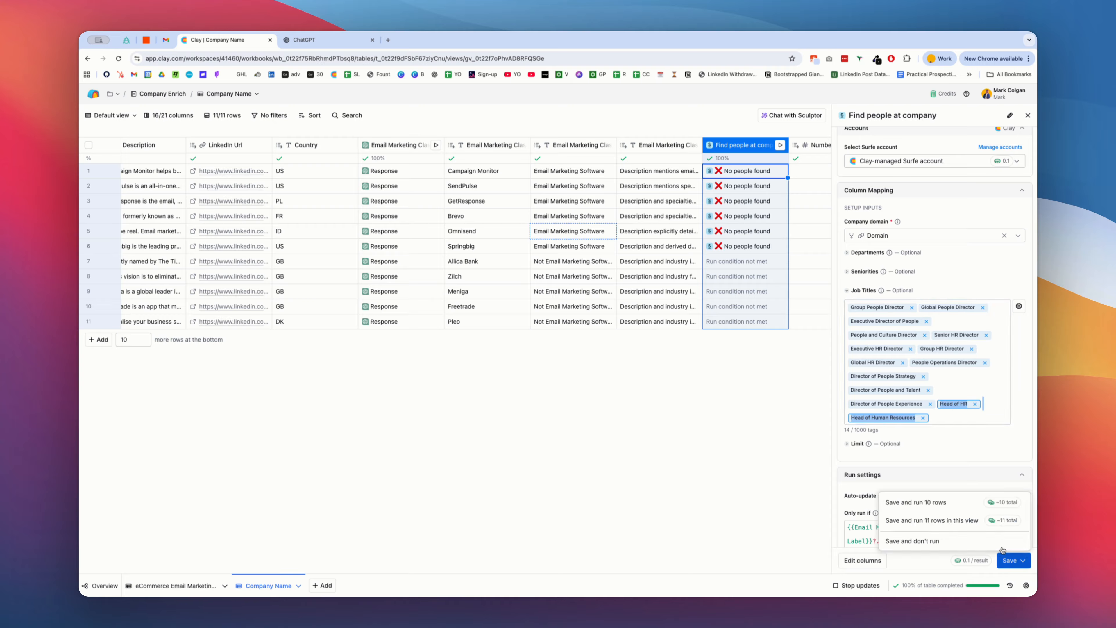
{"action": "left_click", "coordinate": [967, 503]}
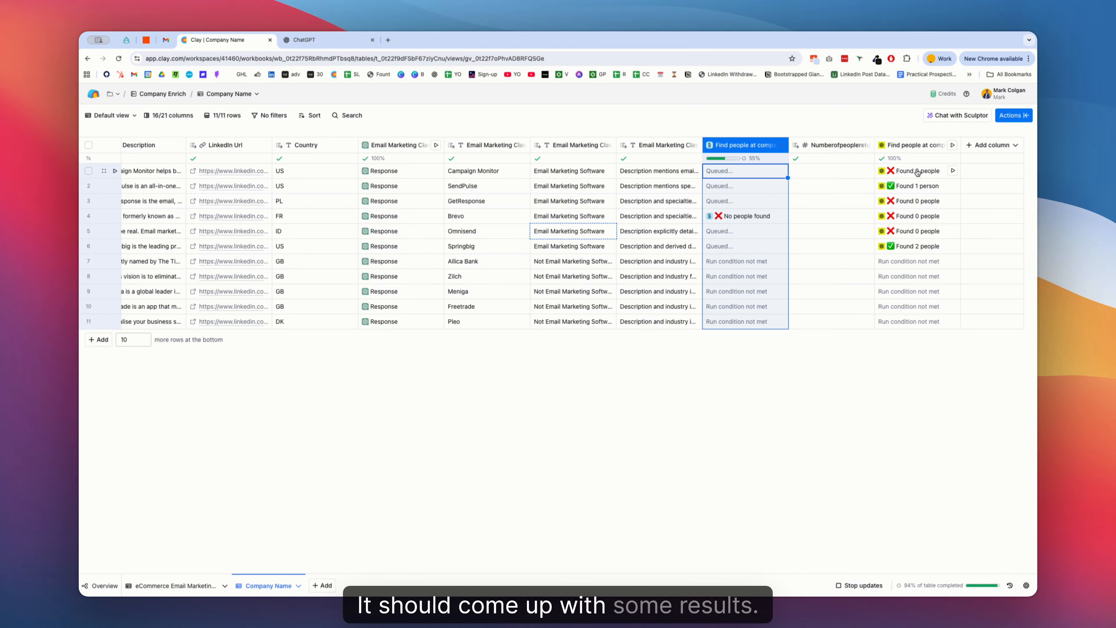
Paste the copied job titles into the Apollo.io column's Job Titles, and save and run it on 10 rows.
{"action": "left_click", "coordinate": [916, 145]}
{"action": "left_click", "coordinate": [925, 178]}
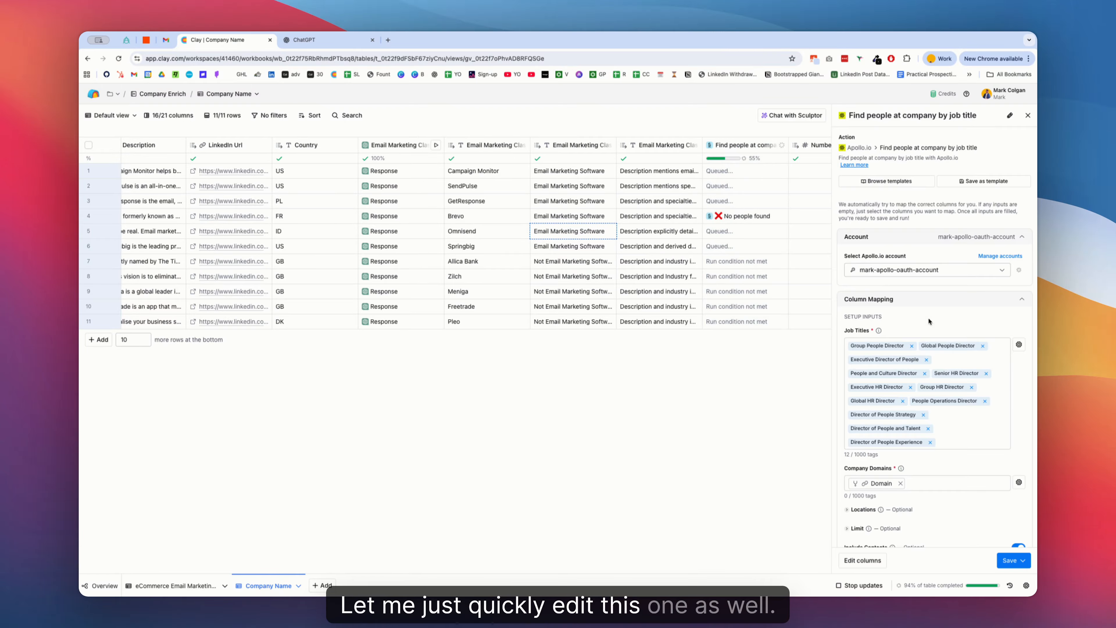
{"action": "left_click", "coordinate": [958, 427]}
{"action": "key", "text": "super+v"}
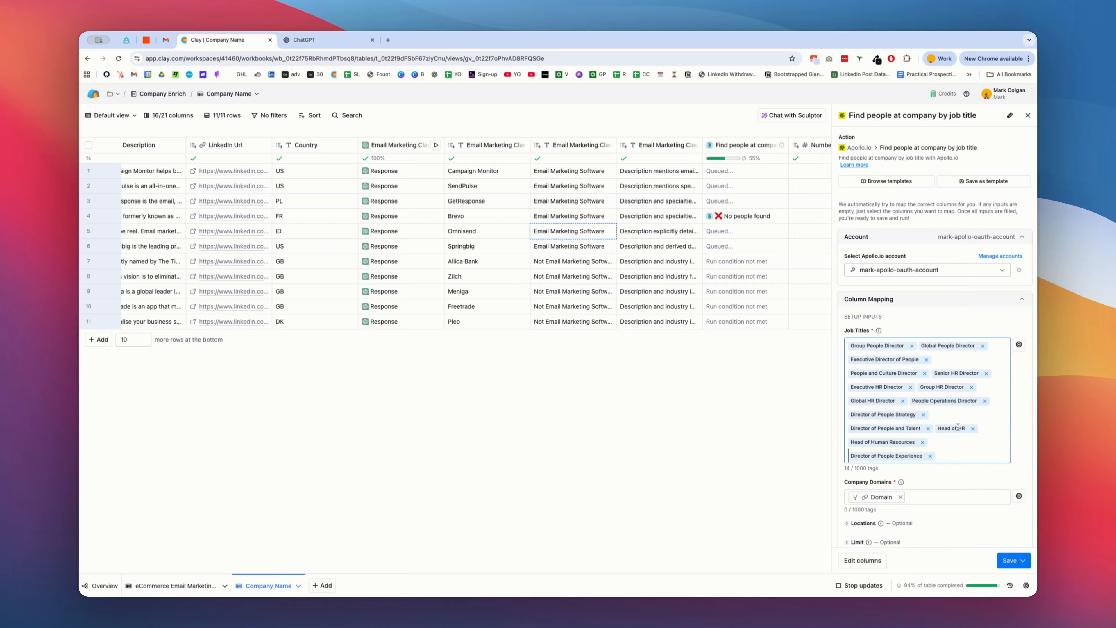
{"action": "left_click", "coordinate": [1022, 560]}
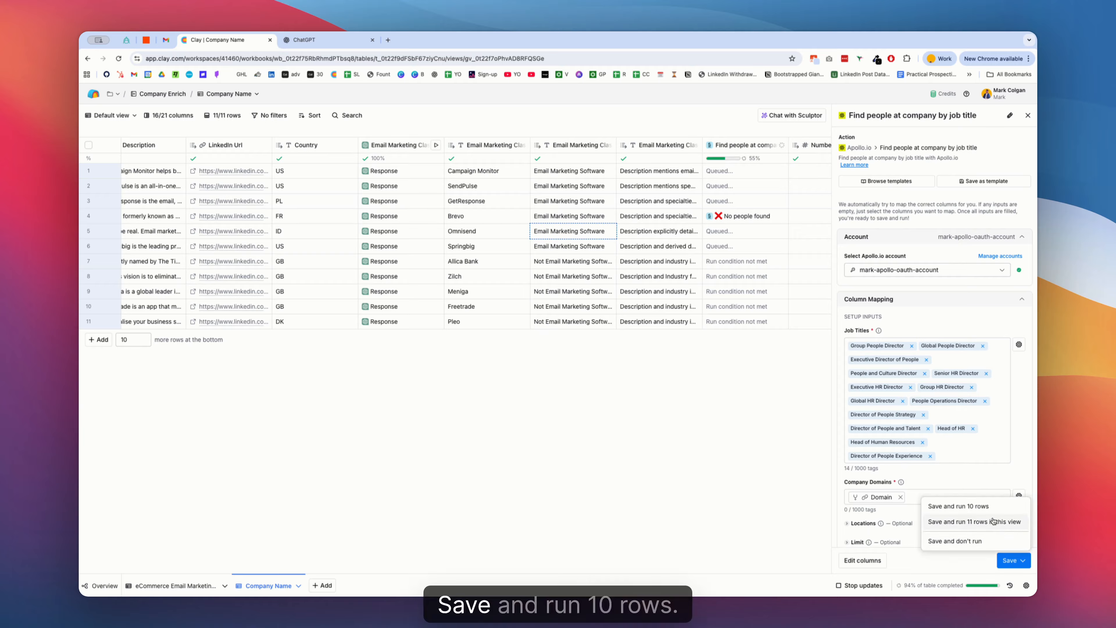
{"action": "left_click", "coordinate": [994, 505]}
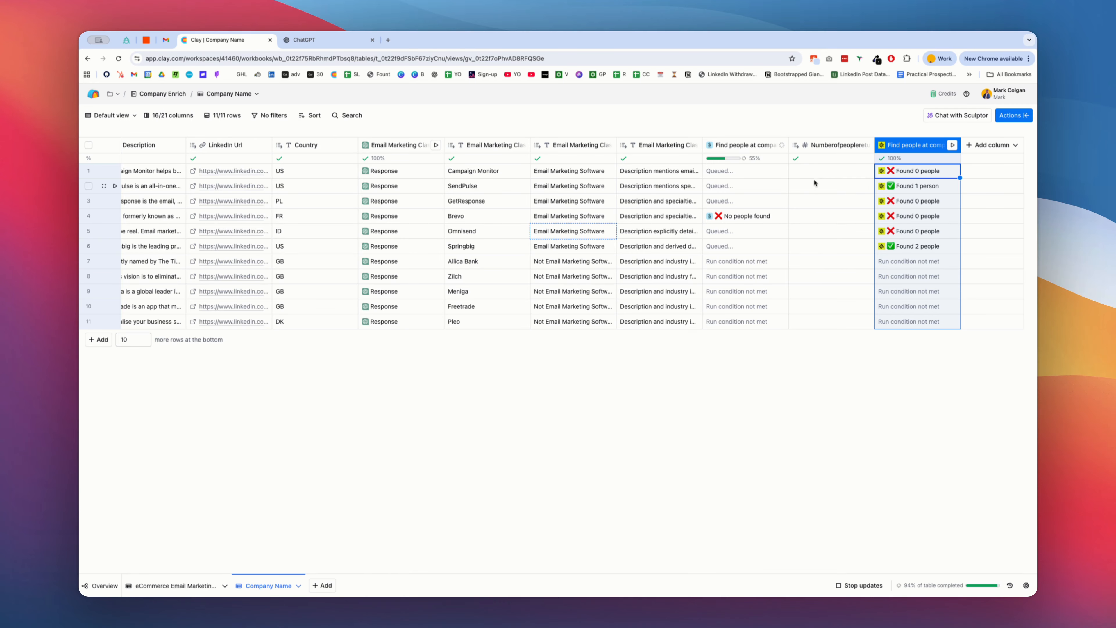
Delete the Numberofpeoplereturned column from the table.
{"action": "left_click", "coordinate": [817, 148]}
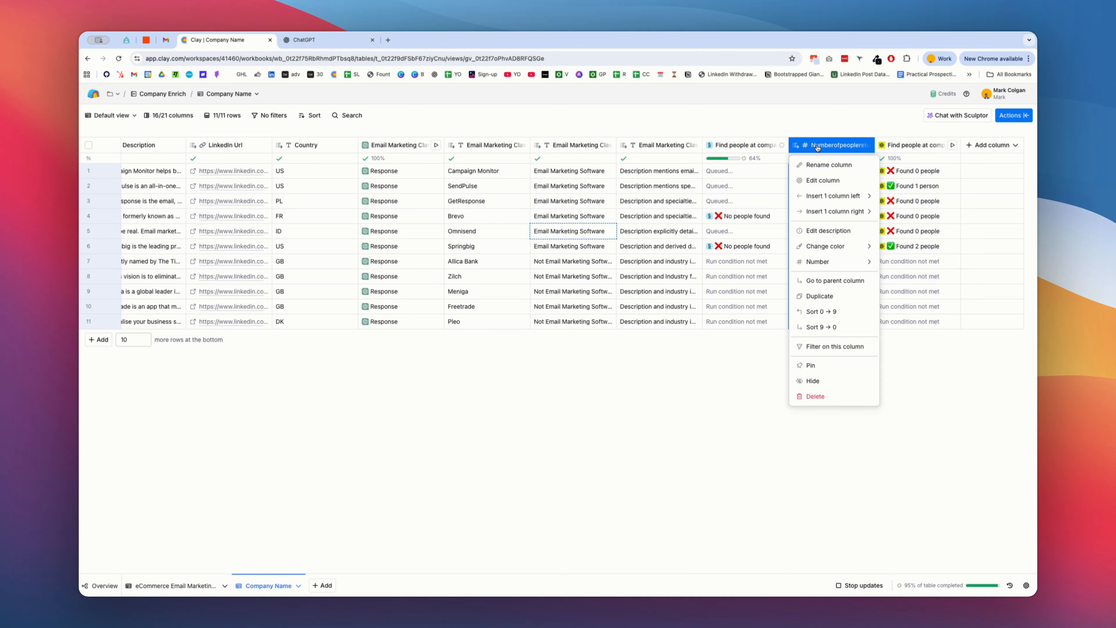
{"action": "left_click", "coordinate": [807, 396]}
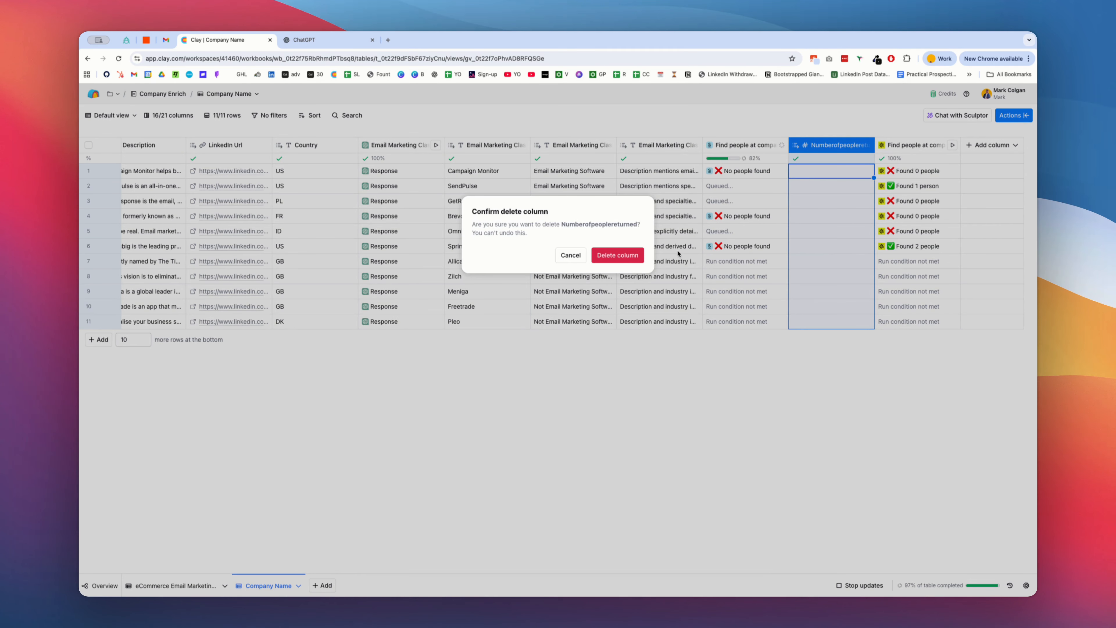
{"action": "left_click", "coordinate": [619, 256]}
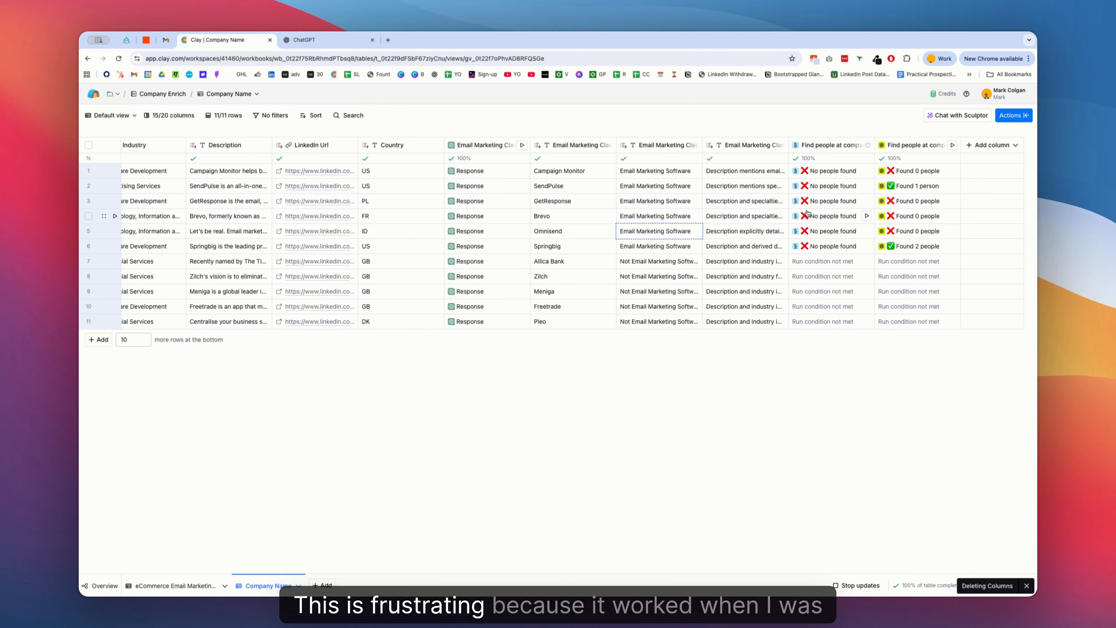
Check the SendPulse row's Surfe cell details, and add "Chief People Officer" to the Surfe column's job titles with the spelling corrected.
{"action": "left_click", "coordinate": [826, 189]}
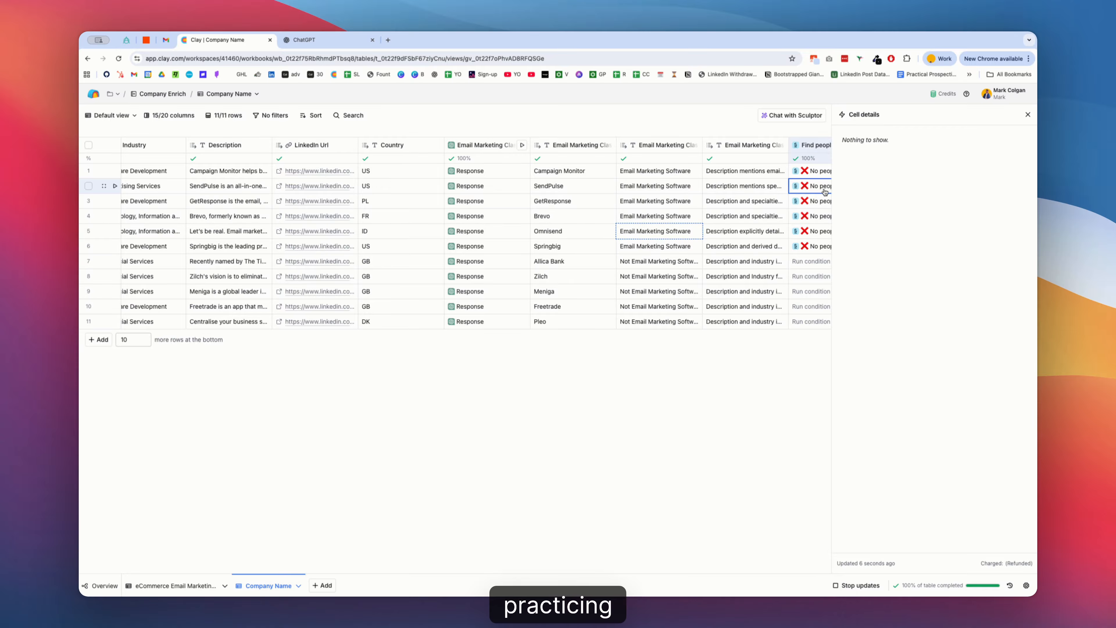
{"action": "left_click", "coordinate": [1028, 116]}
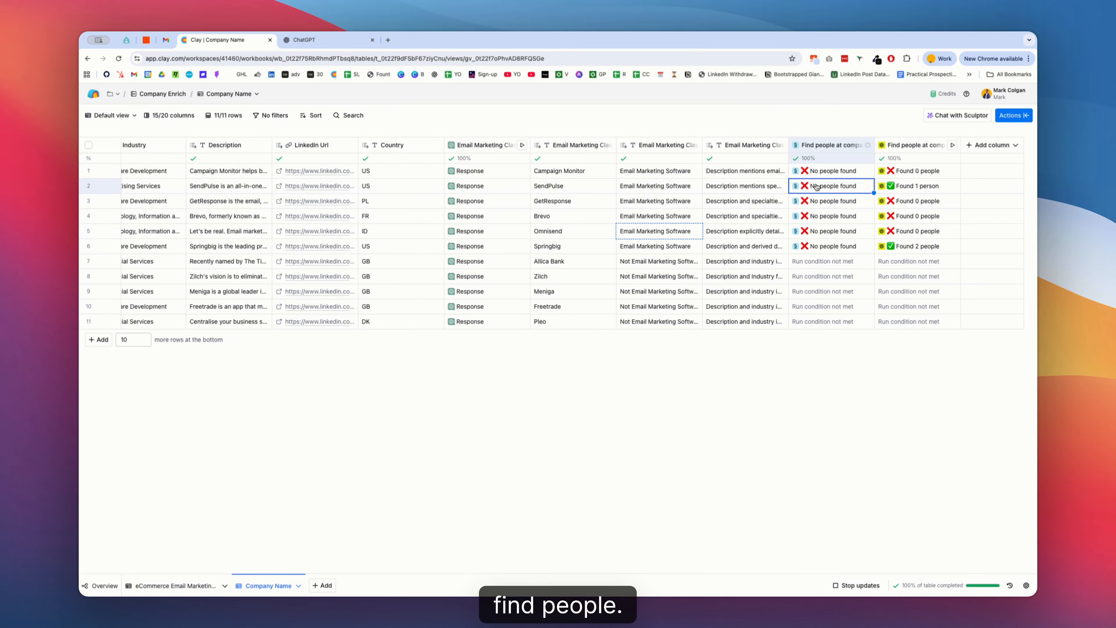
{"action": "left_click", "coordinate": [810, 147]}
{"action": "left_click", "coordinate": [822, 181]}
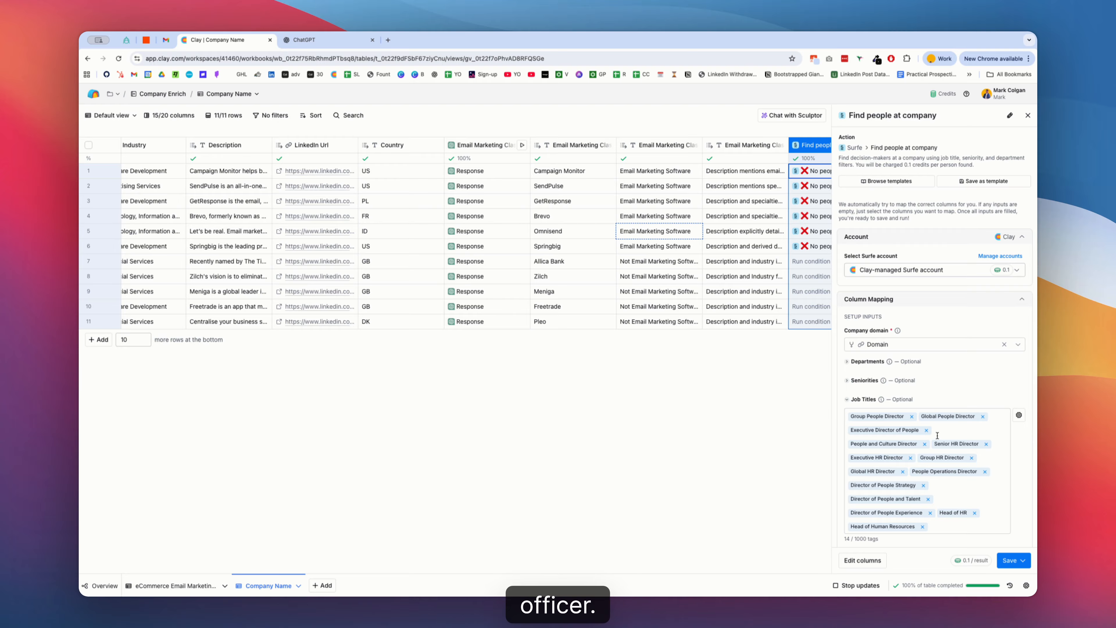
{"action": "scroll", "coordinate": [937, 435], "scroll_direction": "down", "scroll_amount": 1}
{"action": "scroll", "coordinate": [904, 447], "scroll_direction": "down", "scroll_amount": 1}
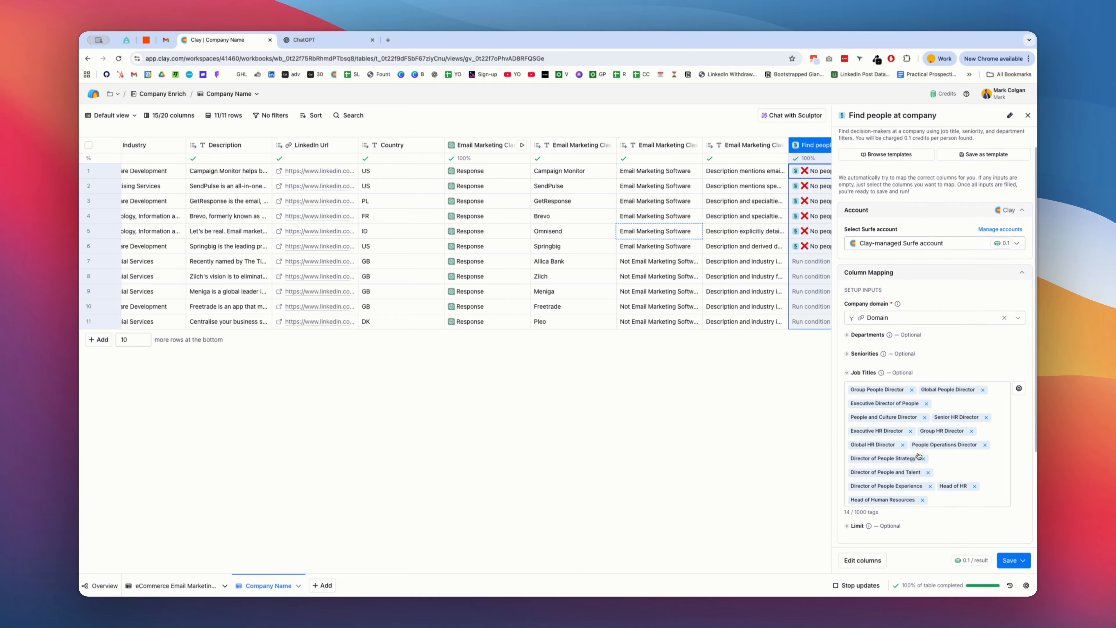
{"action": "left_click", "coordinate": [946, 496]}
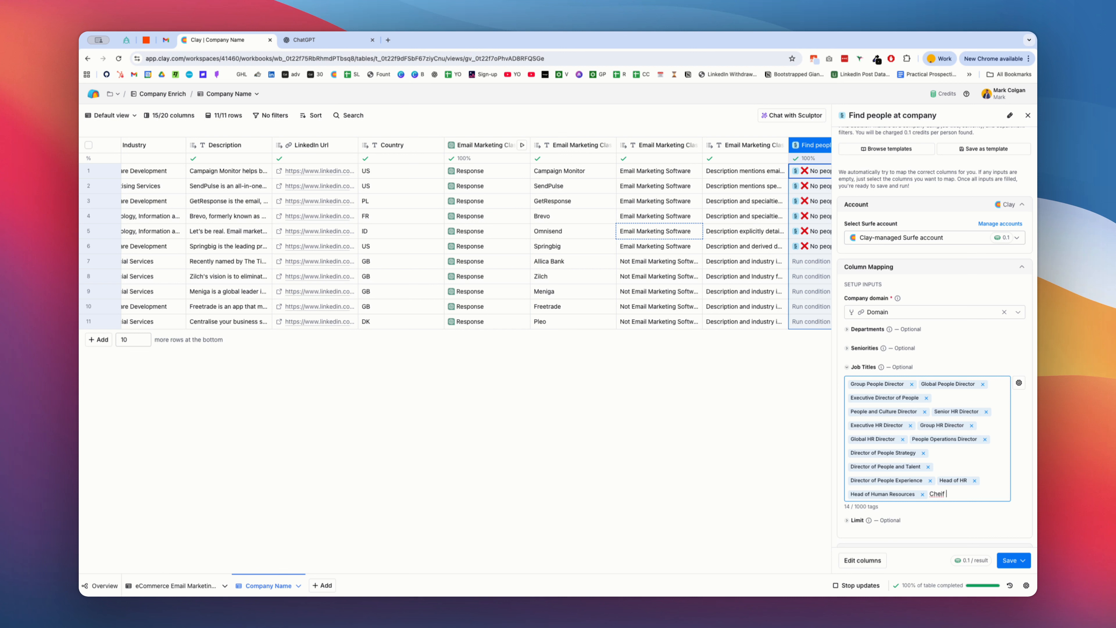
{"action": "right_click", "coordinate": [941, 496]}
{"action": "left_click", "coordinate": [846, 353]}
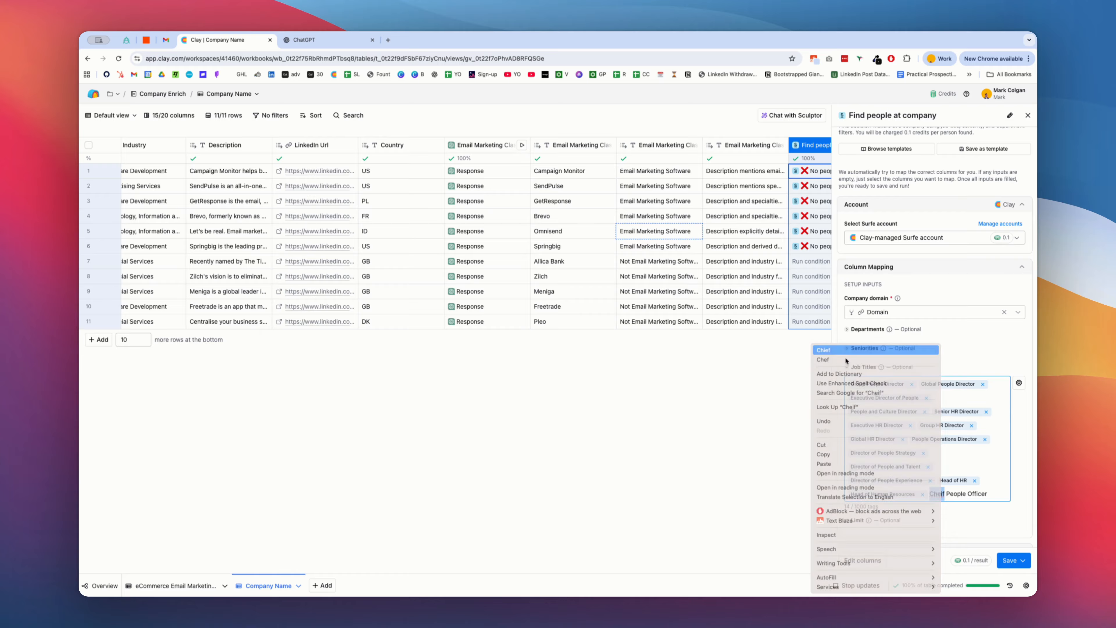
{"action": "key", "text": "Return"}
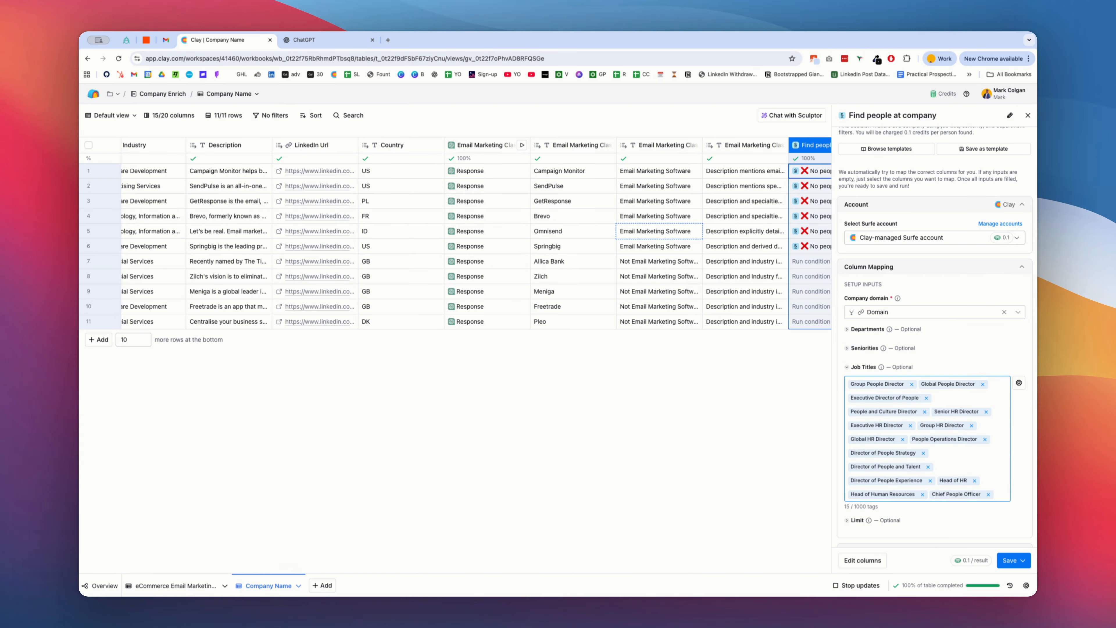
Add the broad job title "Marketing" to the Surfe column, and save and run it on 10 rows.
{"action": "type", "text": "Marketing"}
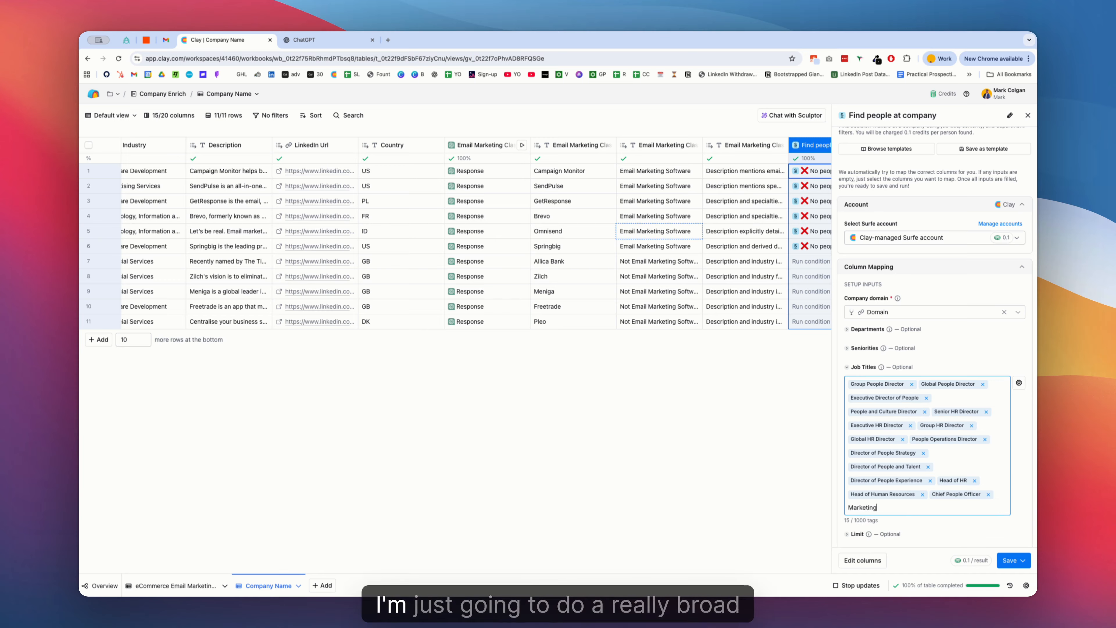
{"action": "key", "text": "Return"}
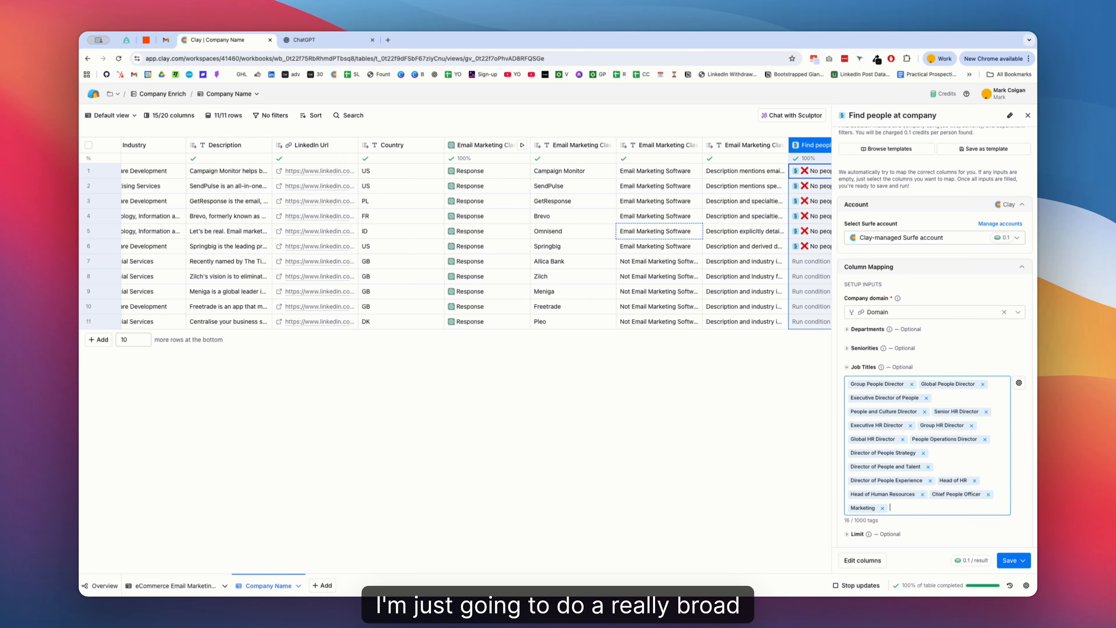
{"action": "left_click", "coordinate": [1010, 561]}
{"action": "left_click", "coordinate": [937, 503]}
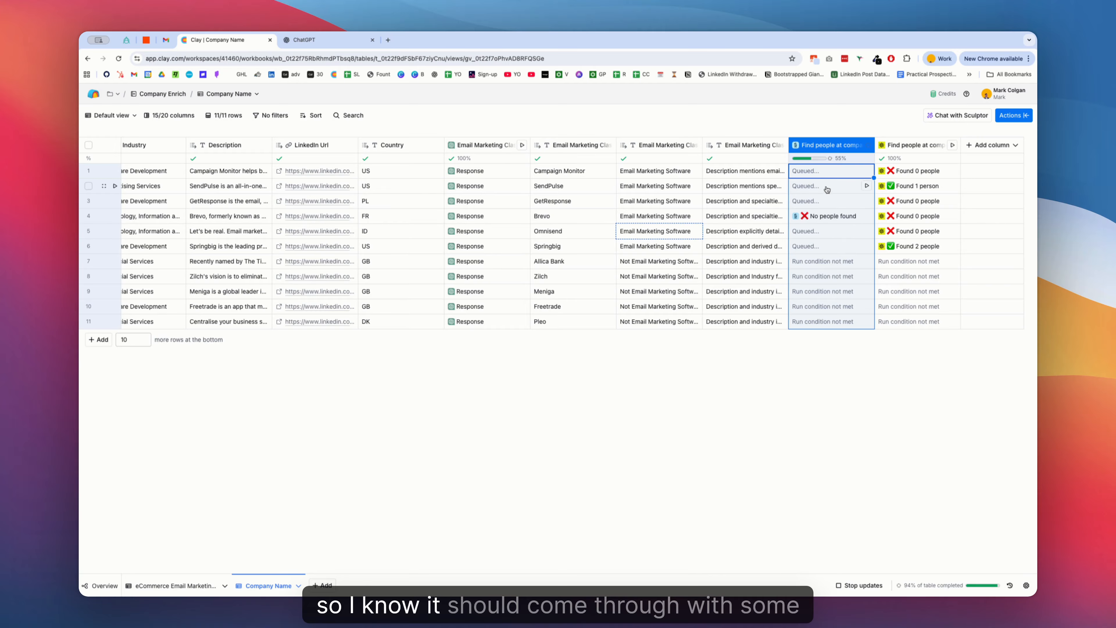
Check the Brevo row's Surfe cell details, and review the Surfe column's domain mapping, job titles and run condition.
{"action": "left_click", "coordinate": [824, 219]}
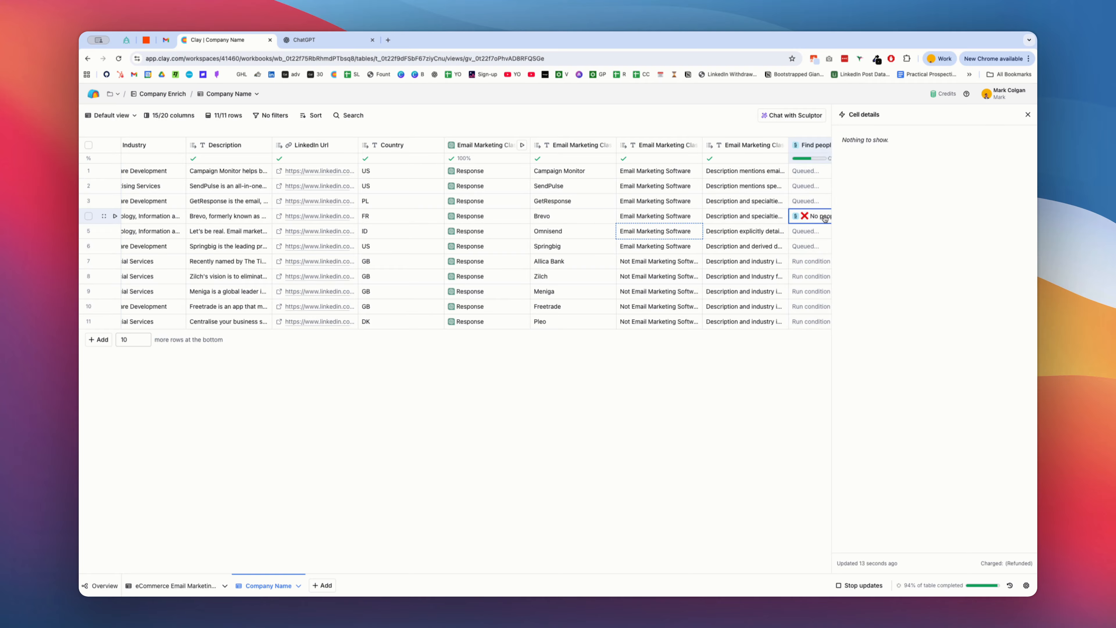
{"action": "left_click", "coordinate": [1027, 116]}
{"action": "left_click", "coordinate": [808, 151]}
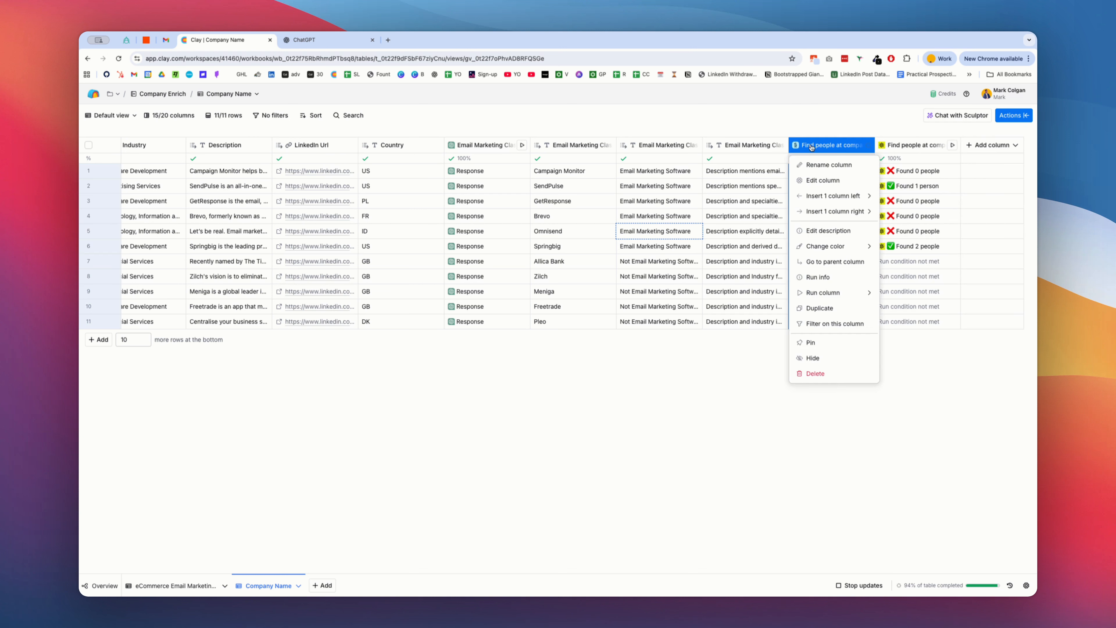
{"action": "left_click", "coordinate": [812, 180]}
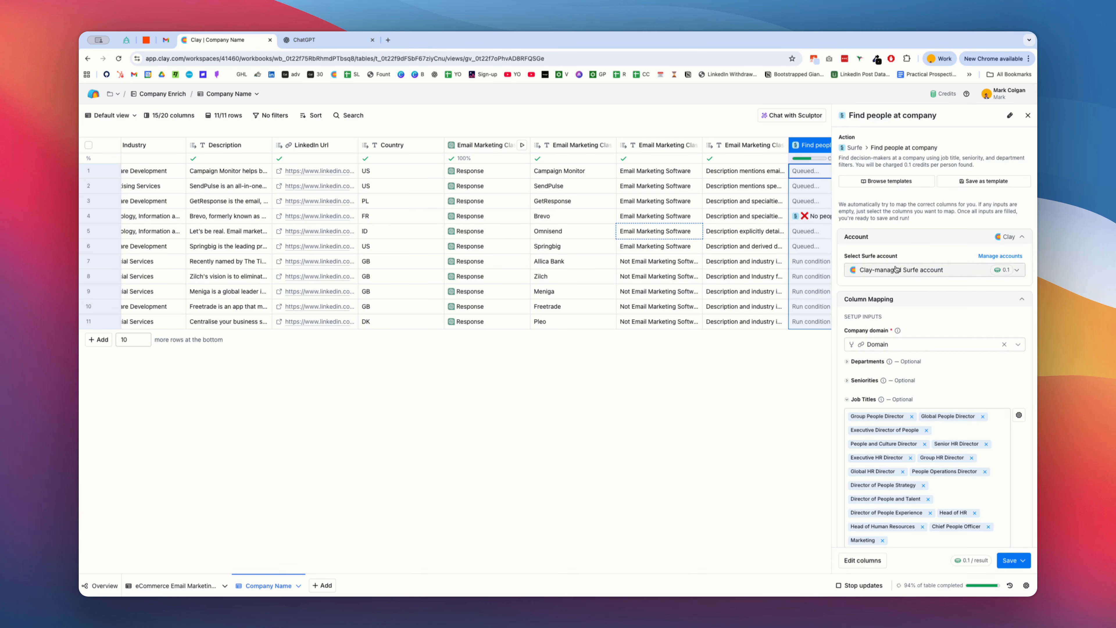
{"action": "scroll", "coordinate": [896, 269], "scroll_direction": "down", "scroll_amount": 3}
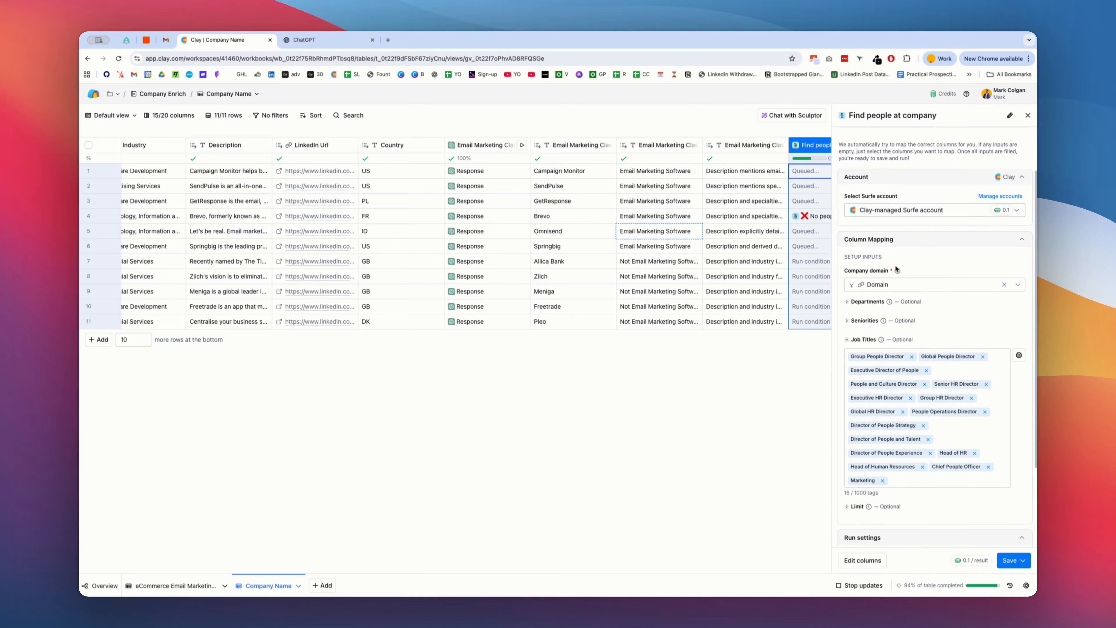
{"action": "scroll", "coordinate": [897, 269], "scroll_direction": "down", "scroll_amount": 1}
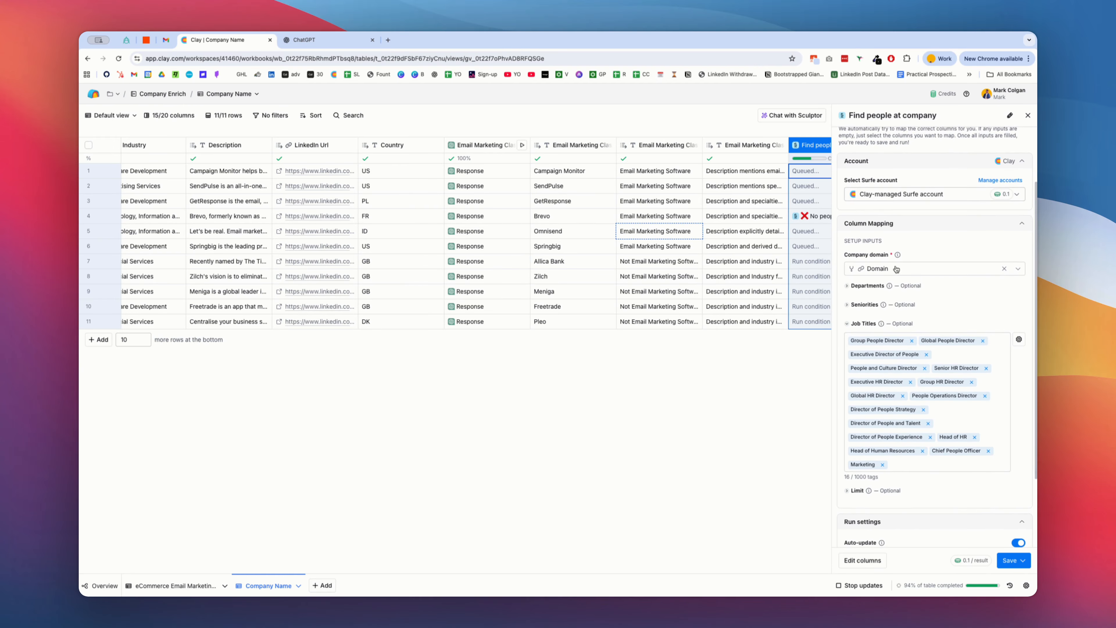
{"action": "scroll", "coordinate": [897, 269], "scroll_direction": "down", "scroll_amount": 1}
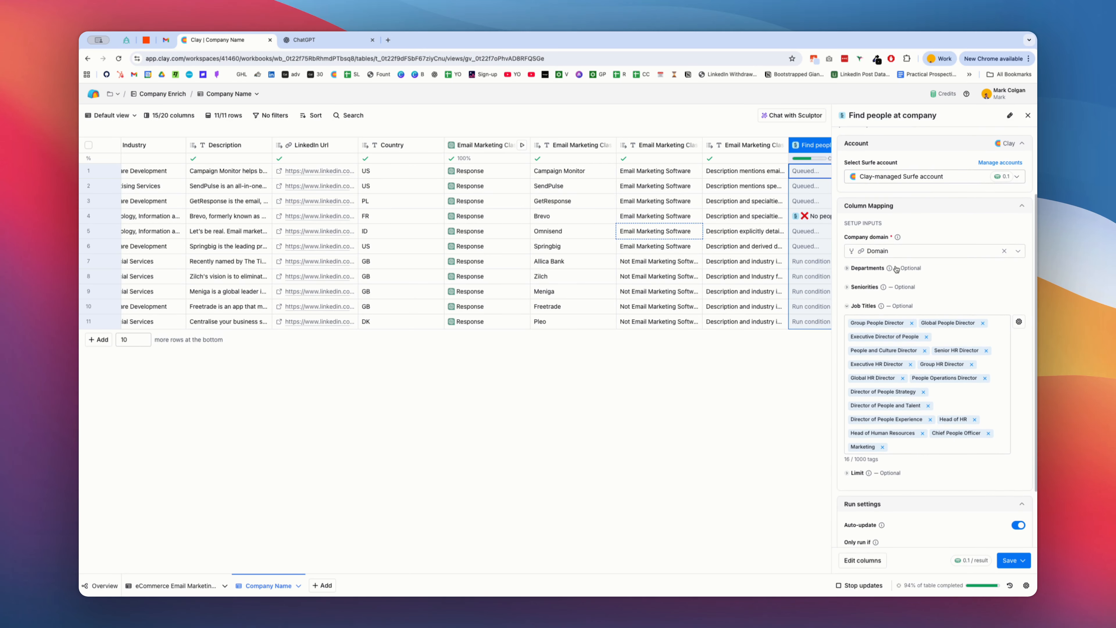
{"action": "scroll", "coordinate": [897, 269], "scroll_direction": "down", "scroll_amount": 3}
{"action": "scroll", "coordinate": [896, 269], "scroll_direction": "down", "scroll_amount": 3}
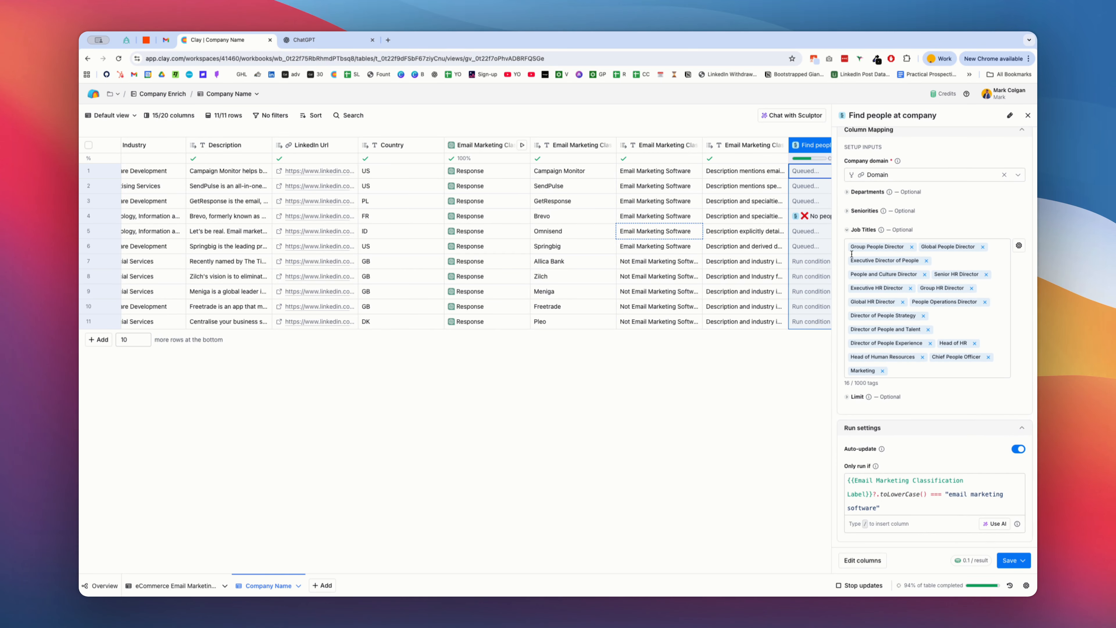
{"action": "left_click", "coordinate": [1028, 116]}
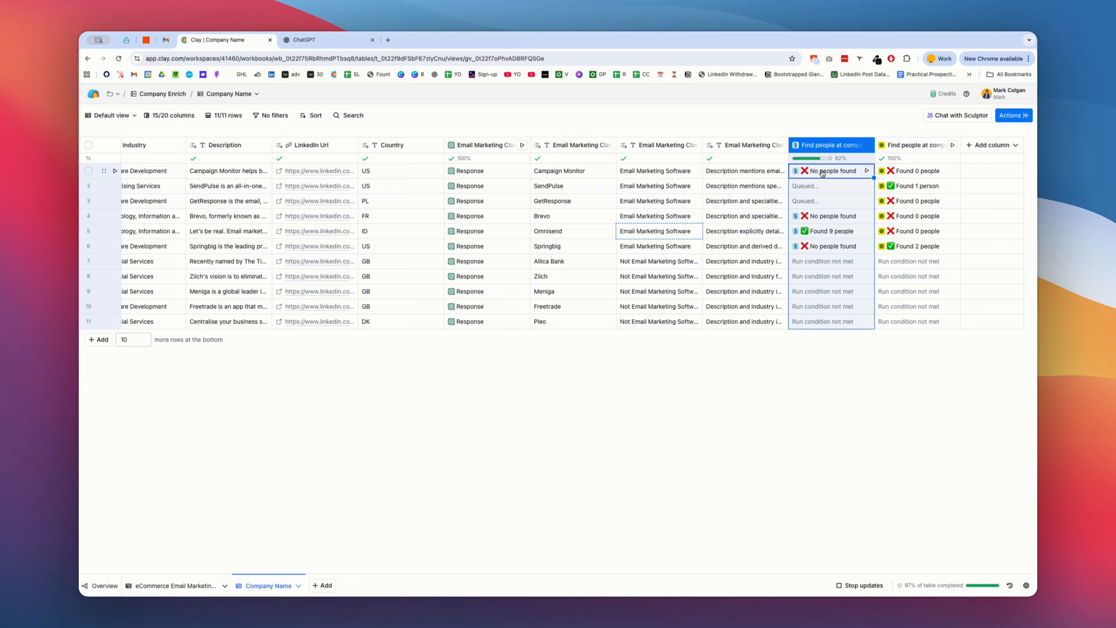
Examine the first person's details, including the job title, in the Omnisend row's Surfe results.
{"action": "left_click", "coordinate": [825, 233]}
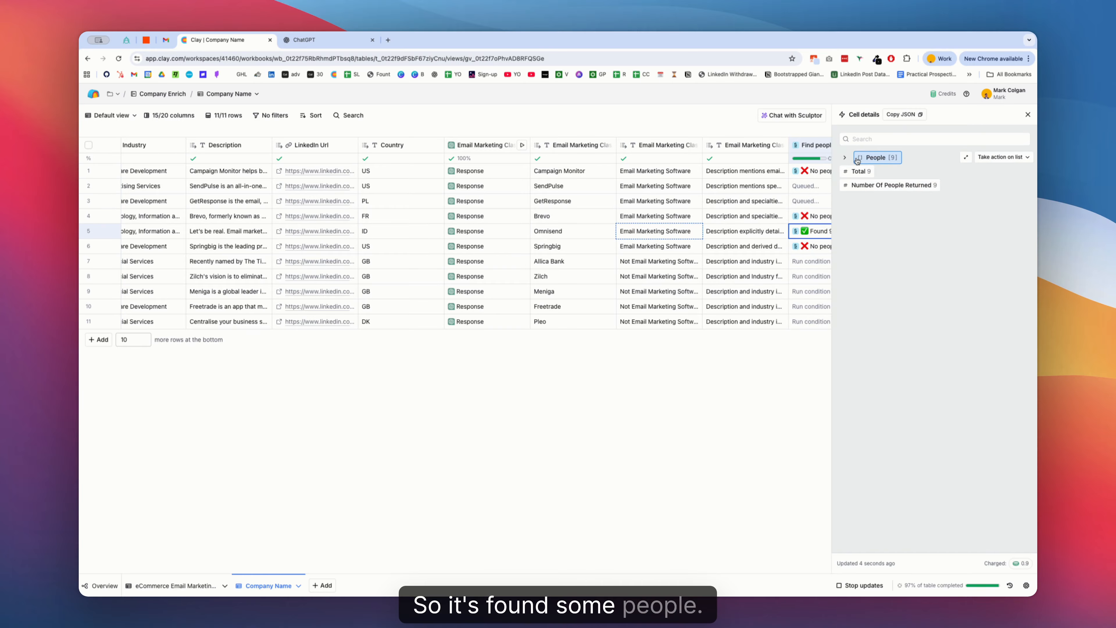
{"action": "left_click", "coordinate": [844, 158]}
{"action": "left_click", "coordinate": [852, 171]}
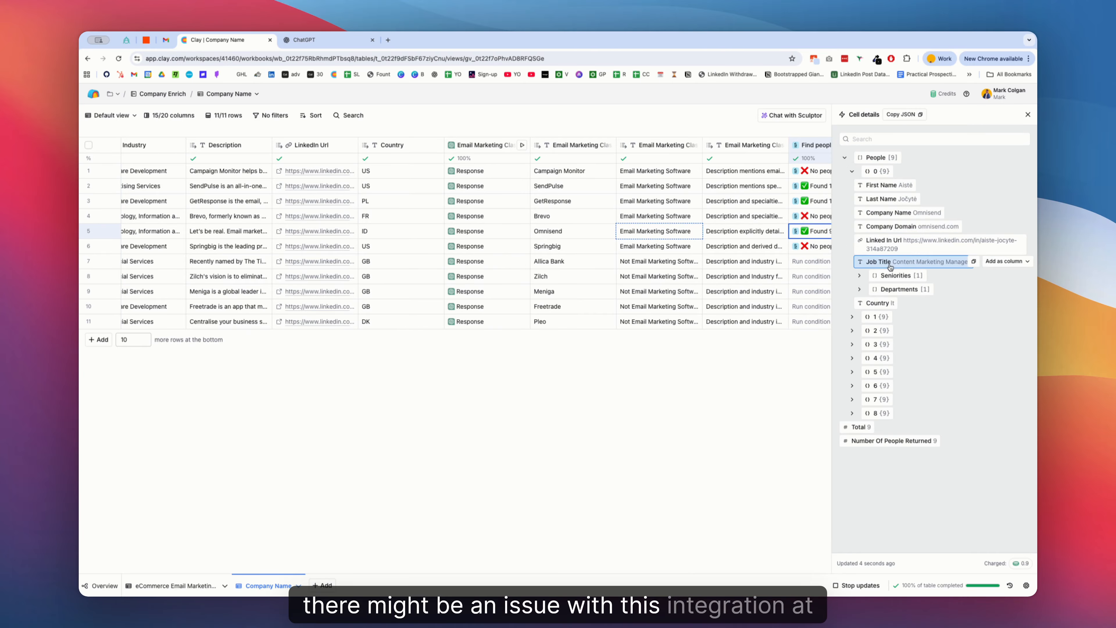
{"action": "left_click", "coordinate": [851, 171]}
{"action": "left_click", "coordinate": [845, 157]}
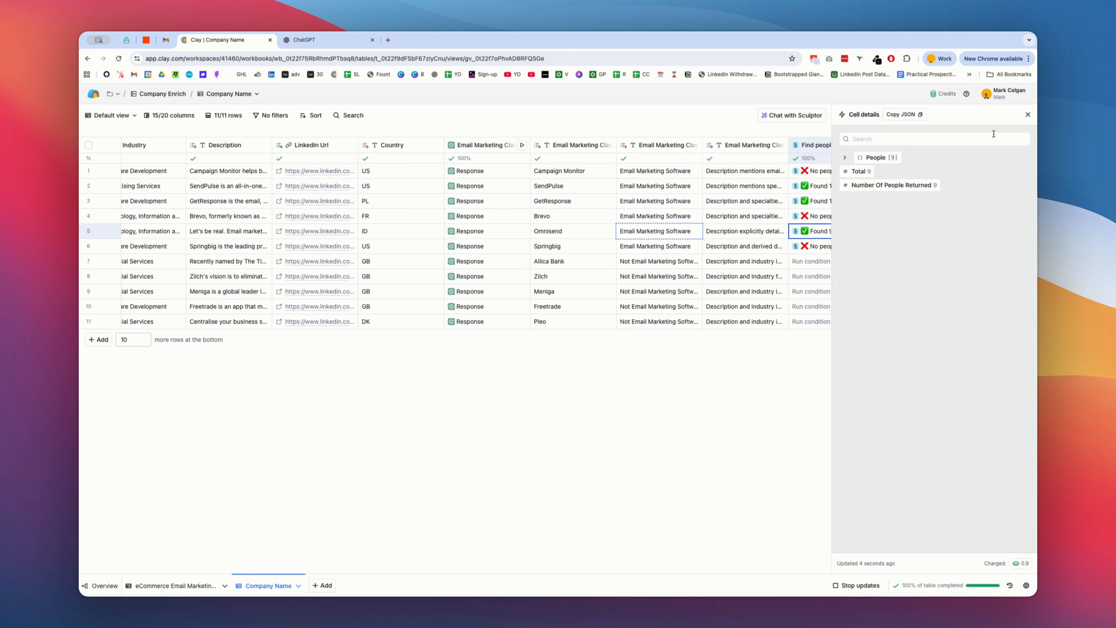
{"action": "left_click", "coordinate": [1027, 115]}
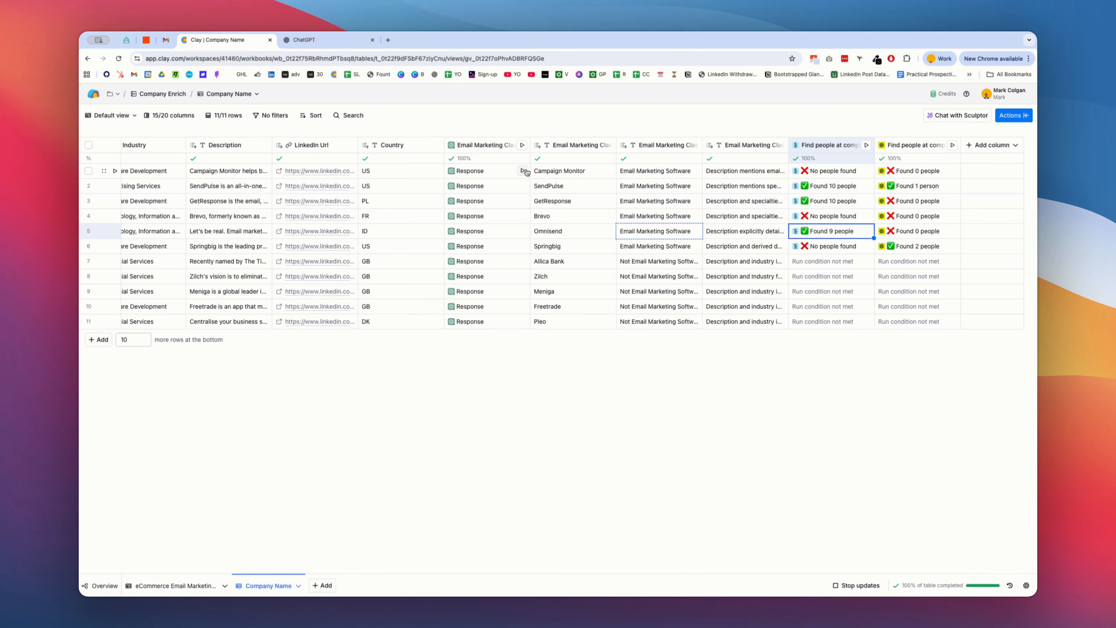
Look over the company data beside the people results, and view the SendPulse row's Surfe cell details.
{"action": "scroll", "coordinate": [341, 170], "scroll_direction": "left", "scroll_amount": 5}
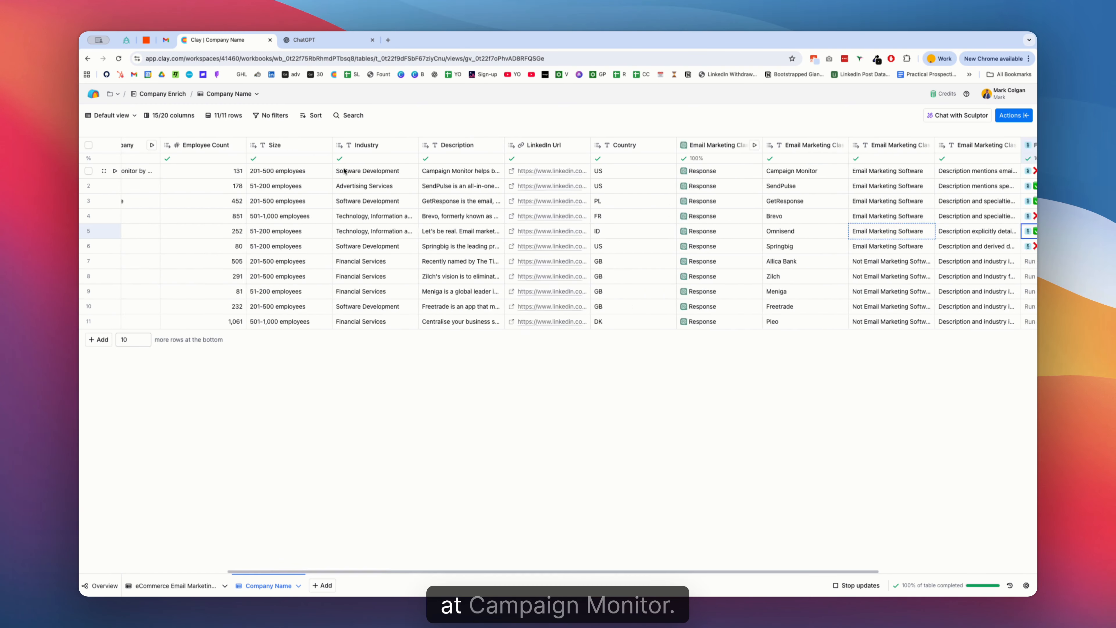
{"action": "scroll", "coordinate": [345, 171], "scroll_direction": "right", "scroll_amount": 5}
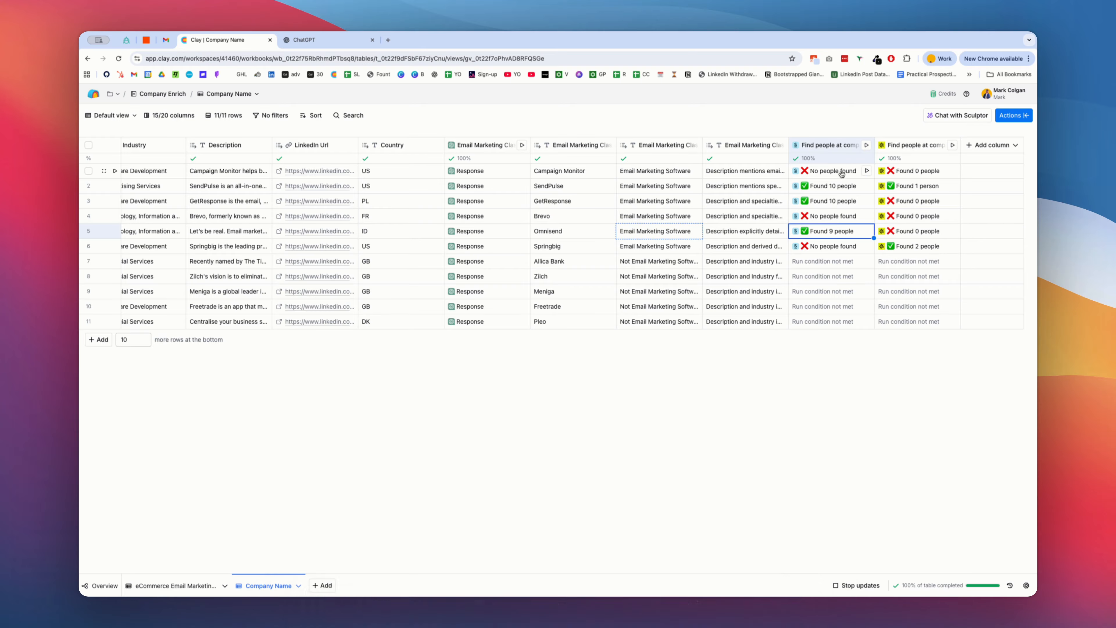
{"action": "left_click", "coordinate": [837, 187]}
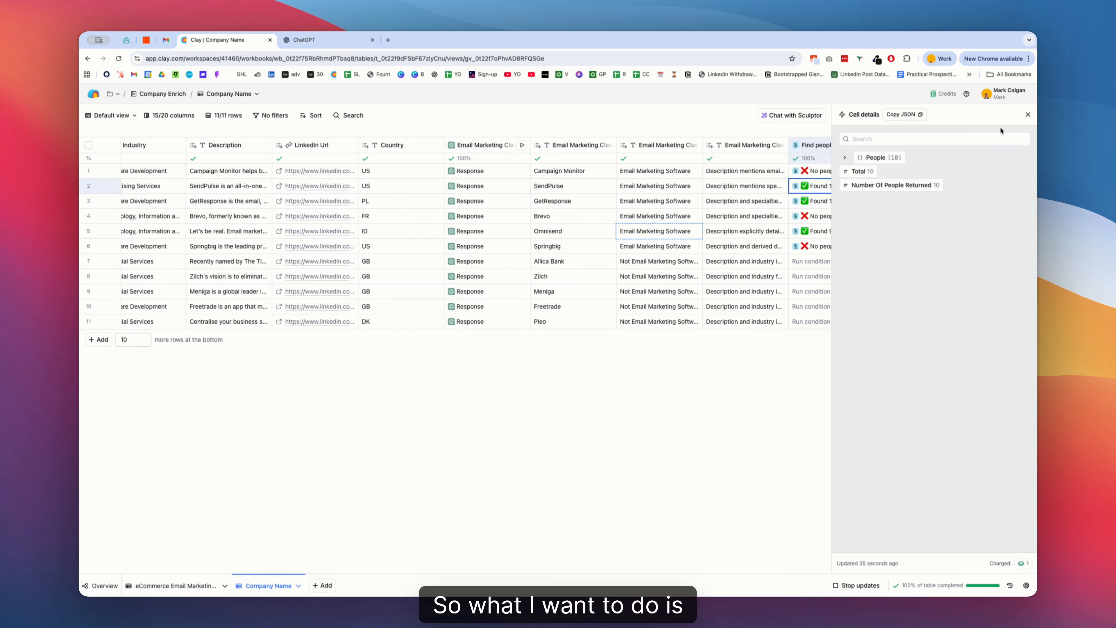
{"action": "left_click", "coordinate": [1028, 115]}
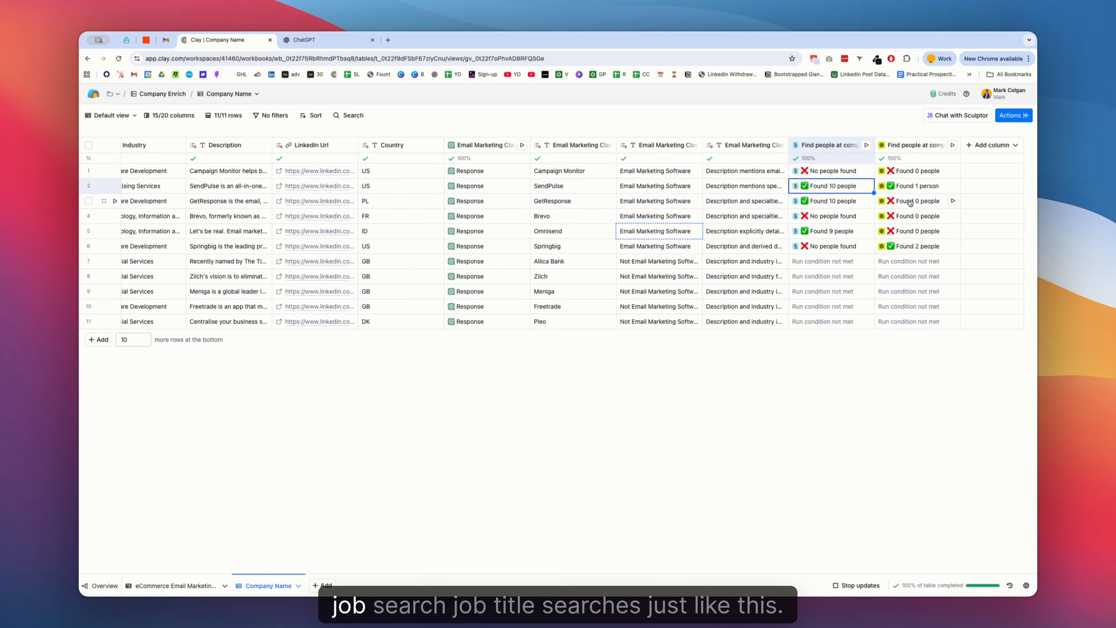
View the generated job title variations in ChatGPT, and return to the Clay table.
{"action": "left_click", "coordinate": [911, 145]}
{"action": "mouse_move", "coordinate": [923, 195]}
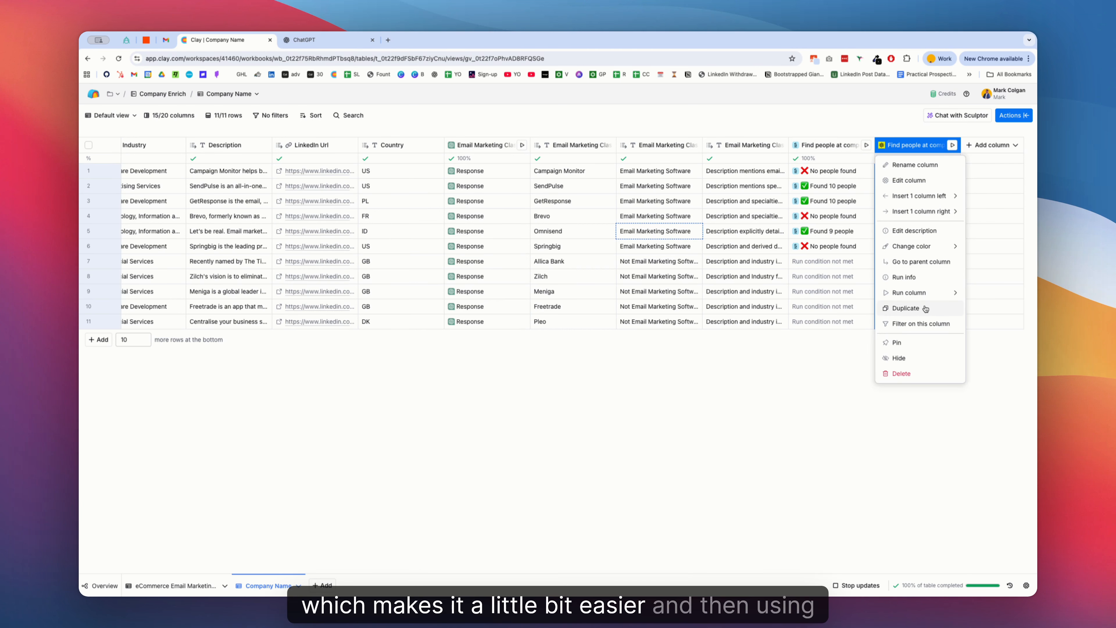
{"action": "left_click", "coordinate": [321, 44]}
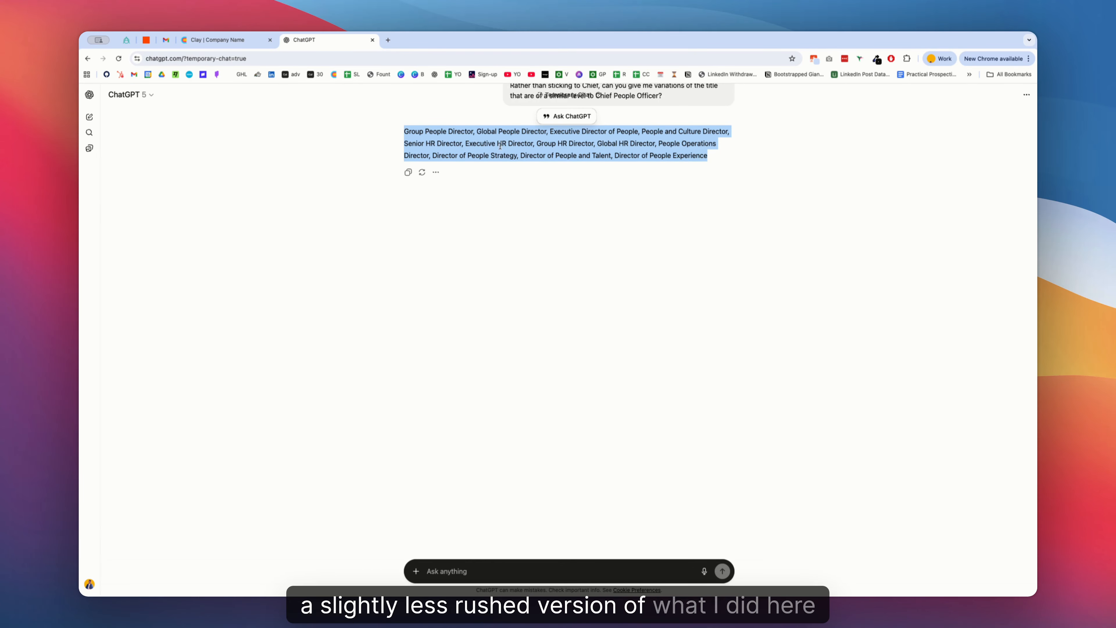
{"action": "left_click", "coordinate": [224, 41]}
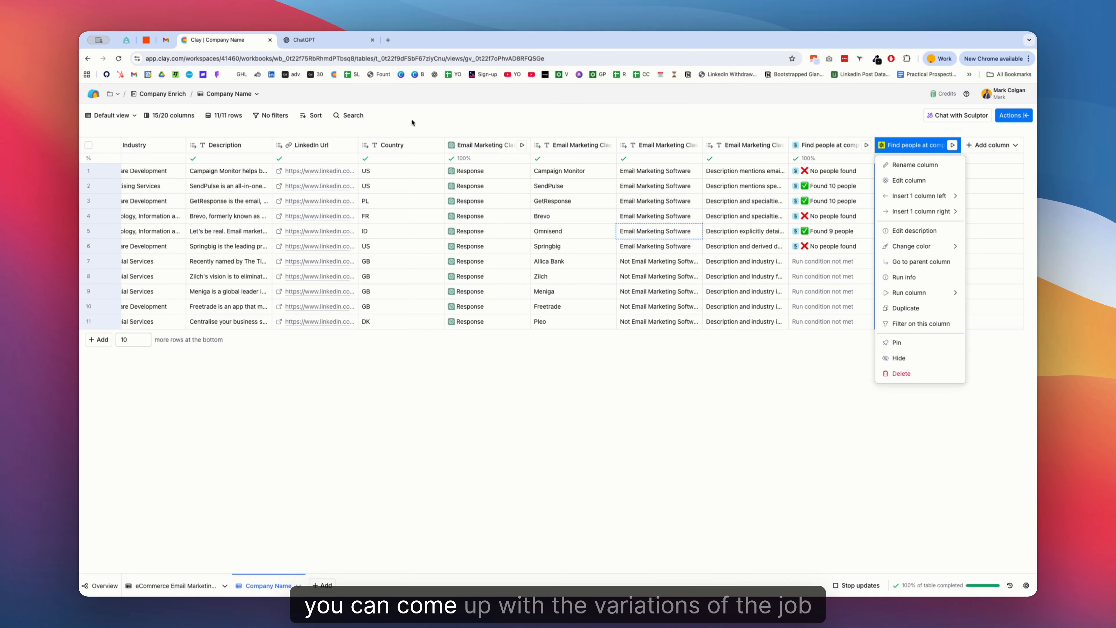
{"action": "left_click", "coordinate": [825, 389]}
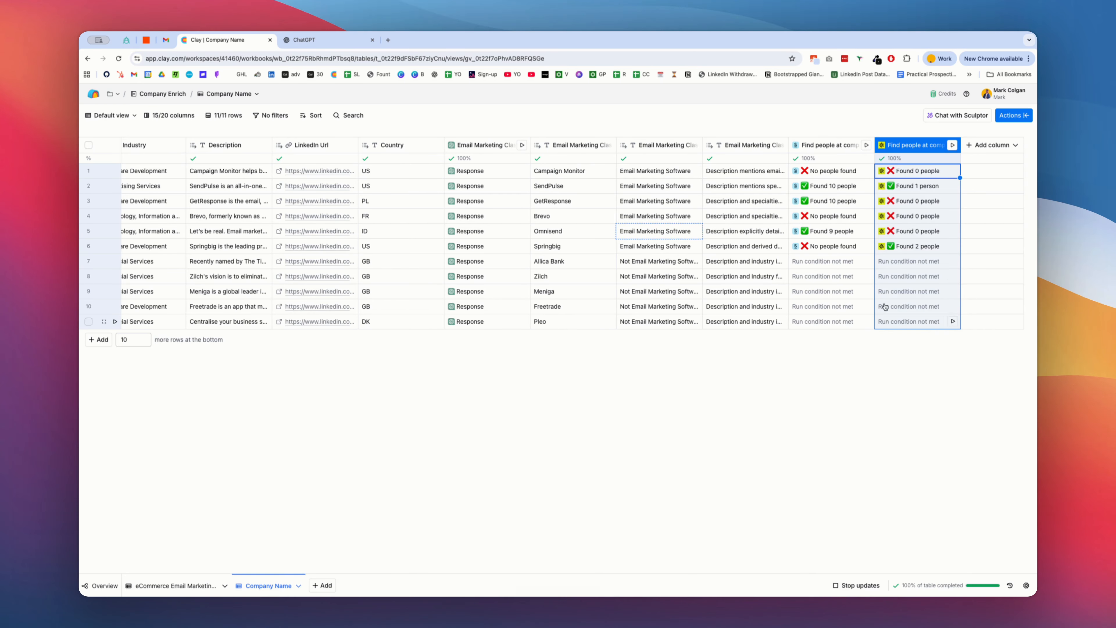
Check the SendPulse row's Apollo.io cell details, and review the Apollo.io column's job titles, company domains and run condition.
{"action": "left_click", "coordinate": [913, 187]}
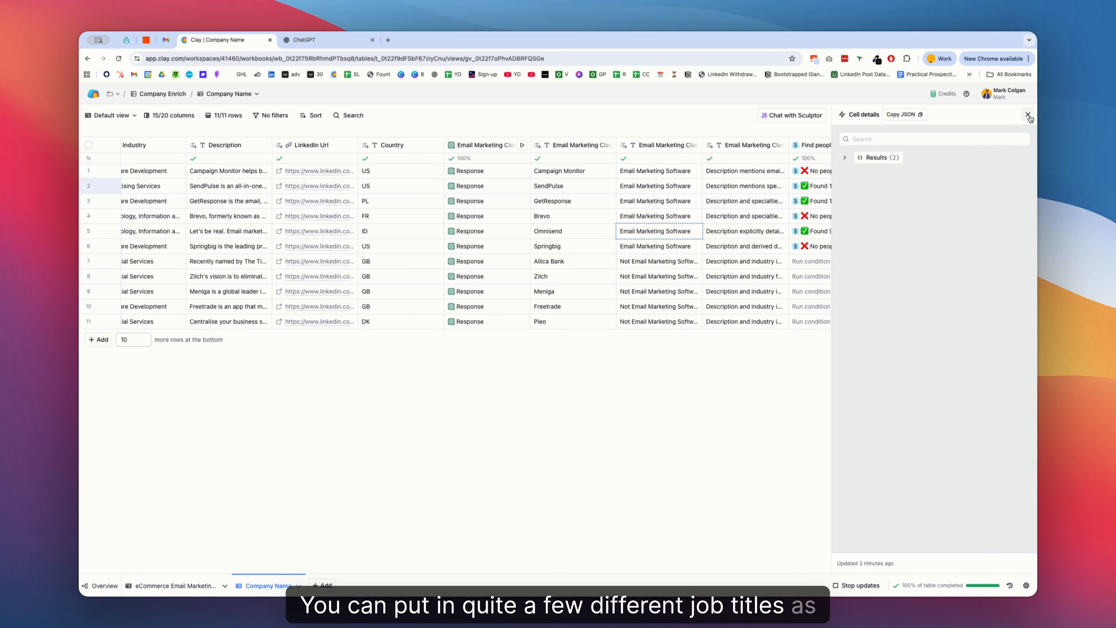
{"action": "key", "text": "Escape"}
{"action": "left_click", "coordinate": [910, 145]}
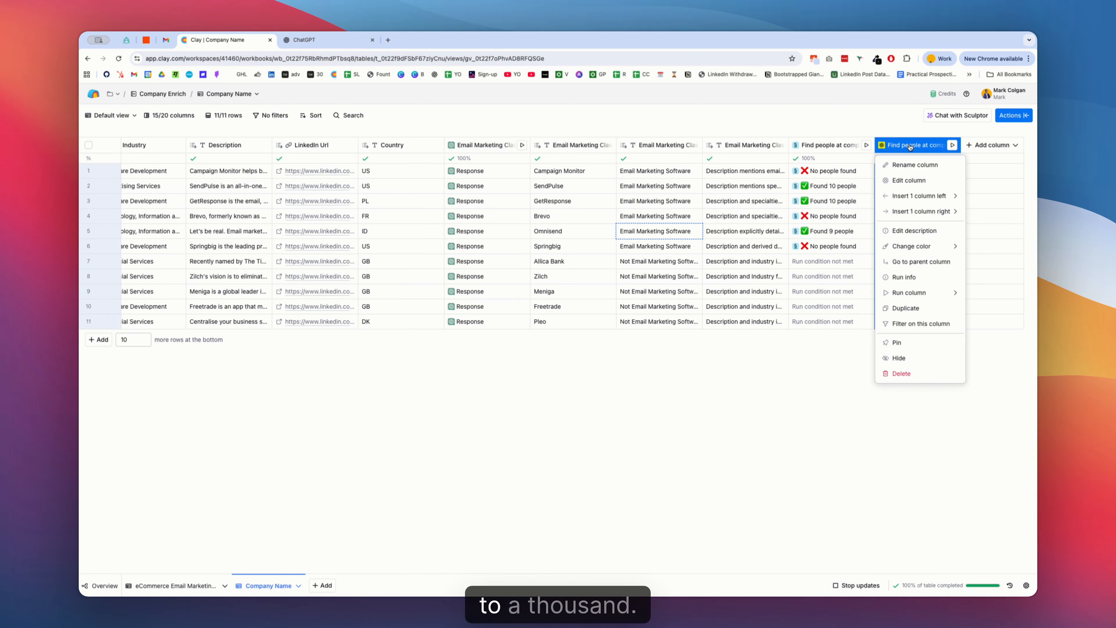
{"action": "left_click", "coordinate": [904, 181]}
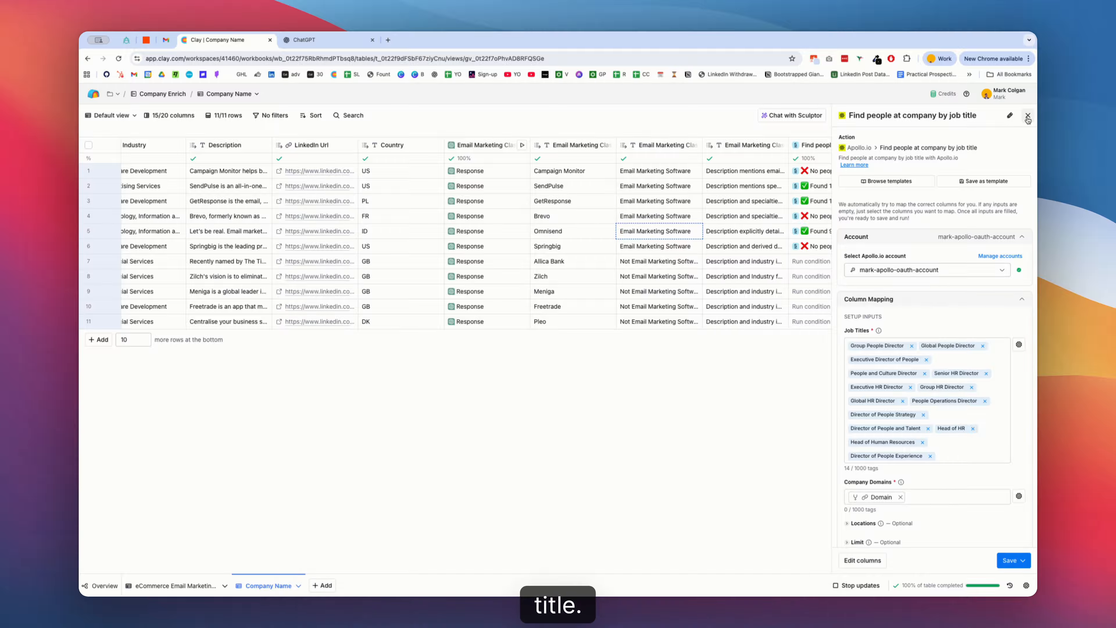
{"action": "scroll", "coordinate": [919, 353], "scroll_direction": "down", "scroll_amount": 5}
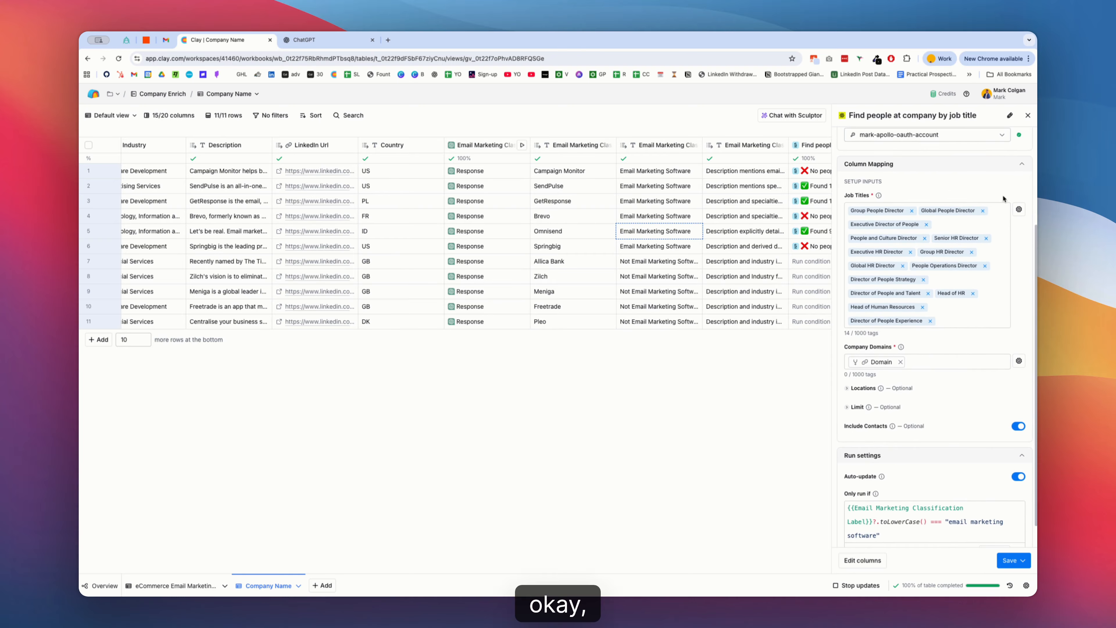
{"action": "left_click", "coordinate": [1028, 115]}
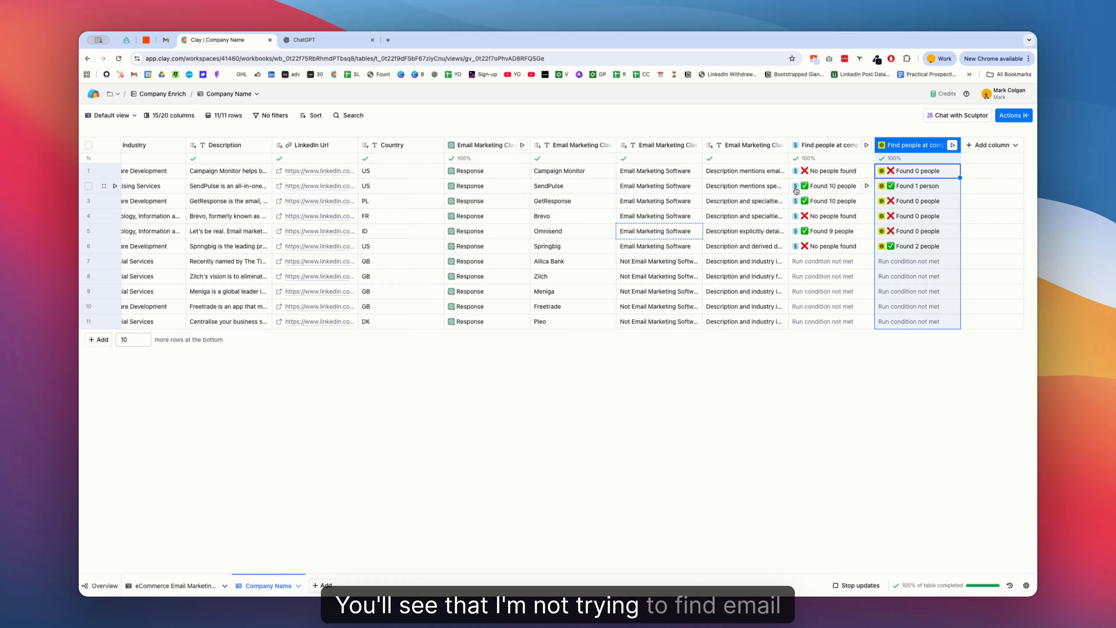
Start writing the SendPulse row's Surfe people list to another table, with the method "Send row for each item in a list".
{"action": "left_click", "coordinate": [844, 187]}
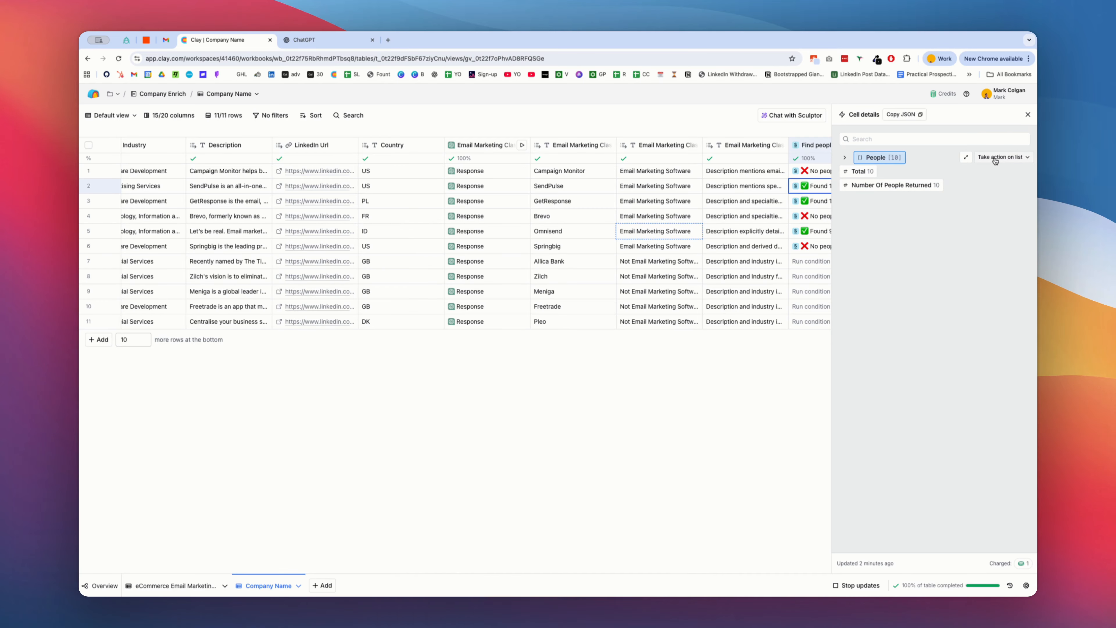
{"action": "left_click", "coordinate": [1012, 159]}
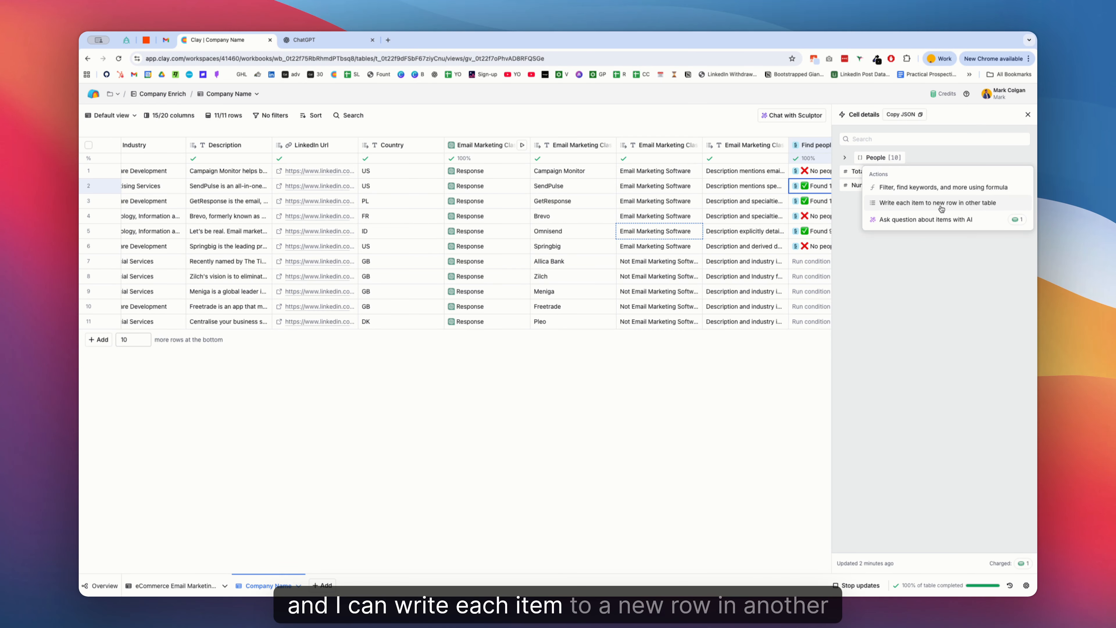
{"action": "left_click", "coordinate": [957, 205]}
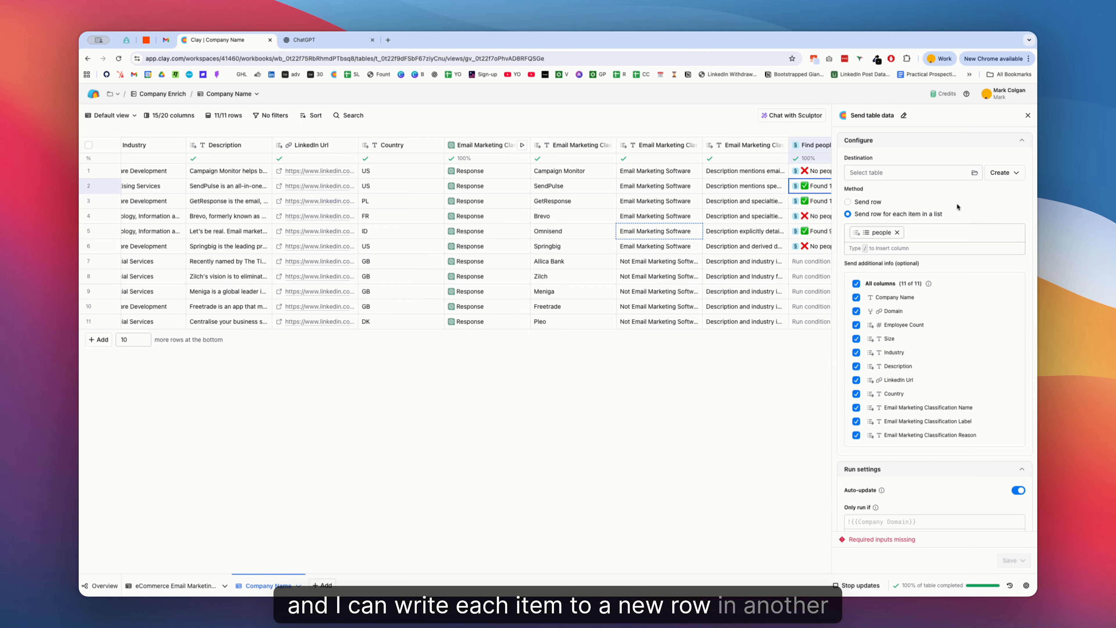
{"action": "left_click", "coordinate": [848, 202]}
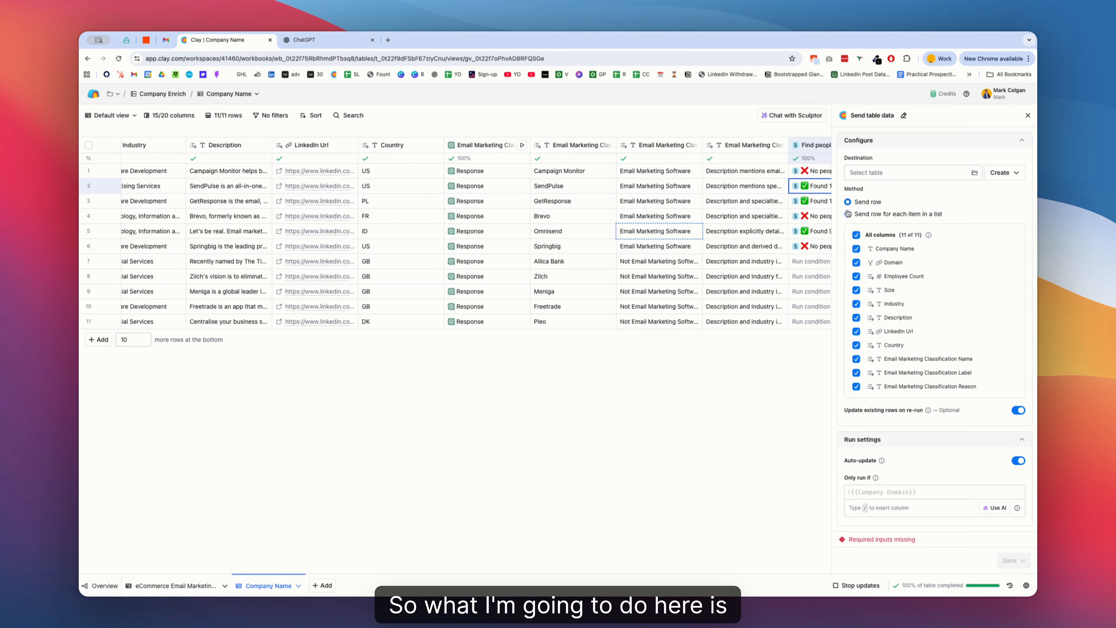
{"action": "left_click", "coordinate": [847, 214]}
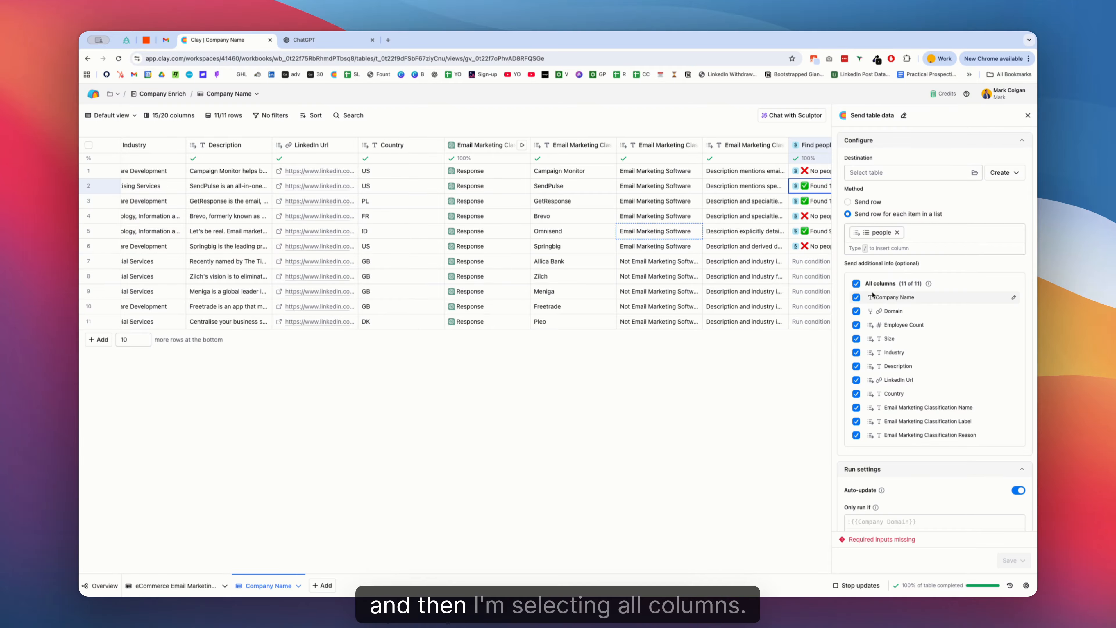
Keep all 11 columns as additional info and create a new table as the destination for the sent data.
{"action": "scroll", "coordinate": [889, 338], "scroll_direction": "down", "scroll_amount": 1}
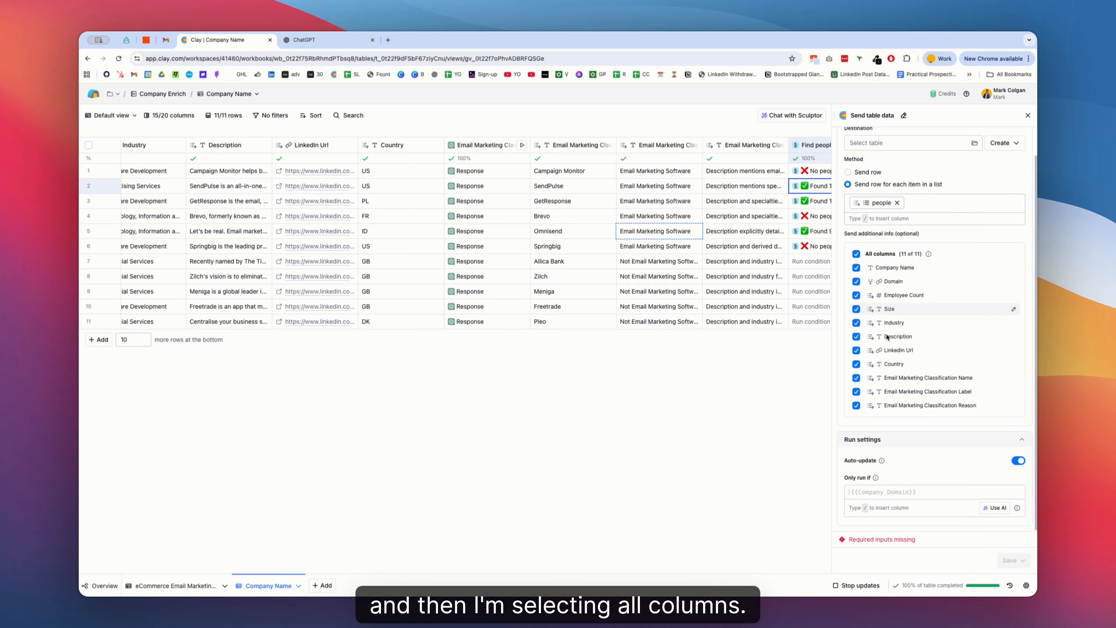
{"action": "scroll", "coordinate": [887, 335], "scroll_direction": "up", "scroll_amount": 1}
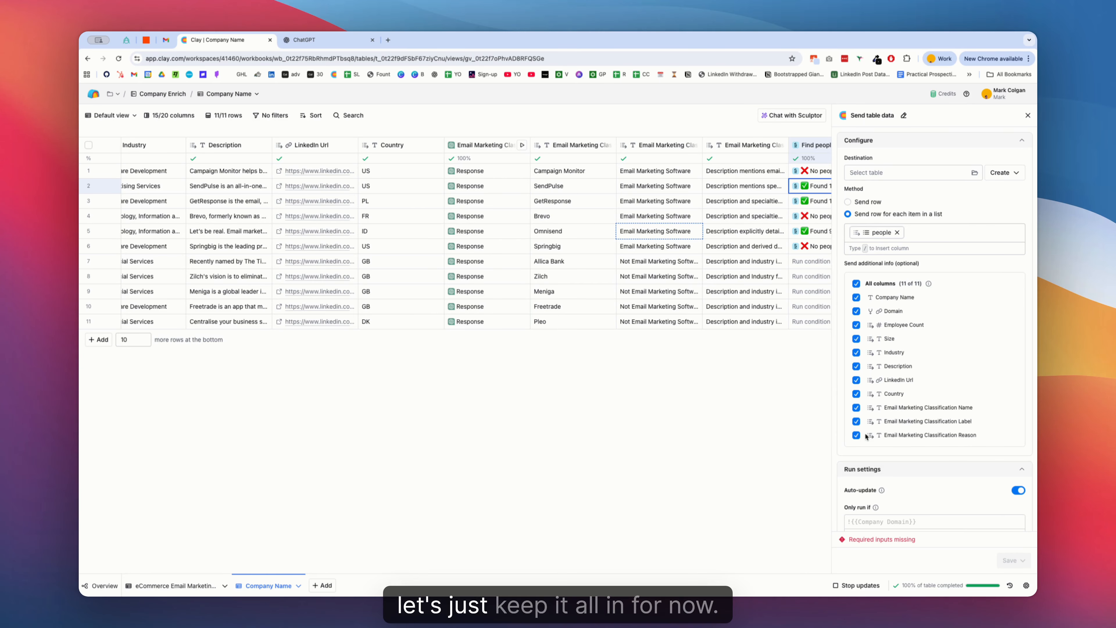
{"action": "scroll", "coordinate": [866, 436], "scroll_direction": "down", "scroll_amount": 1}
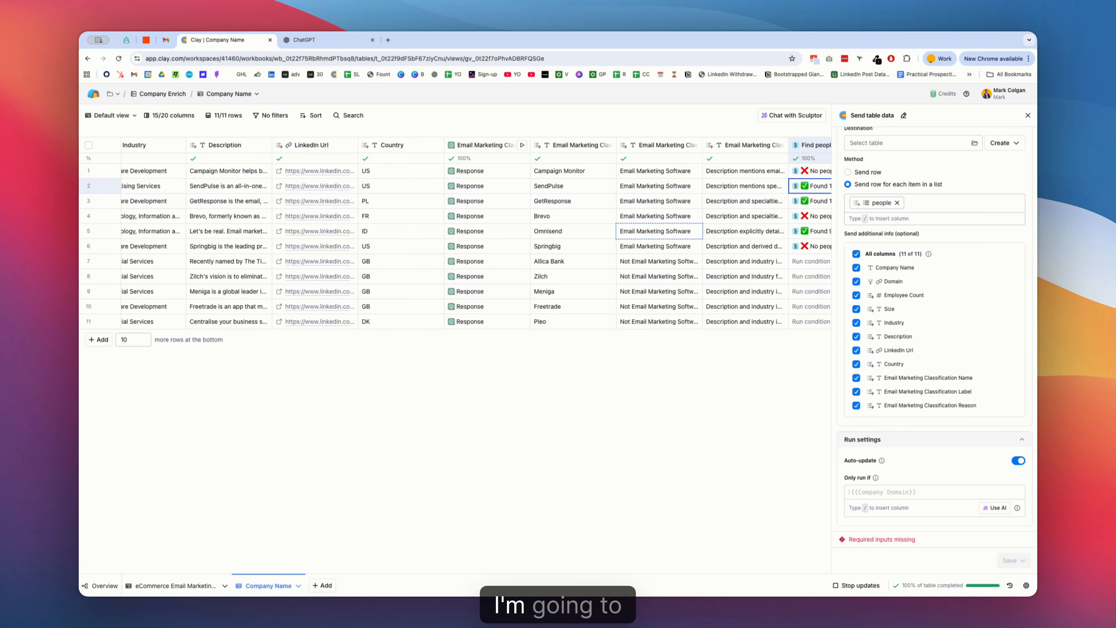
{"action": "scroll", "coordinate": [919, 328], "scroll_direction": "up", "scroll_amount": 1}
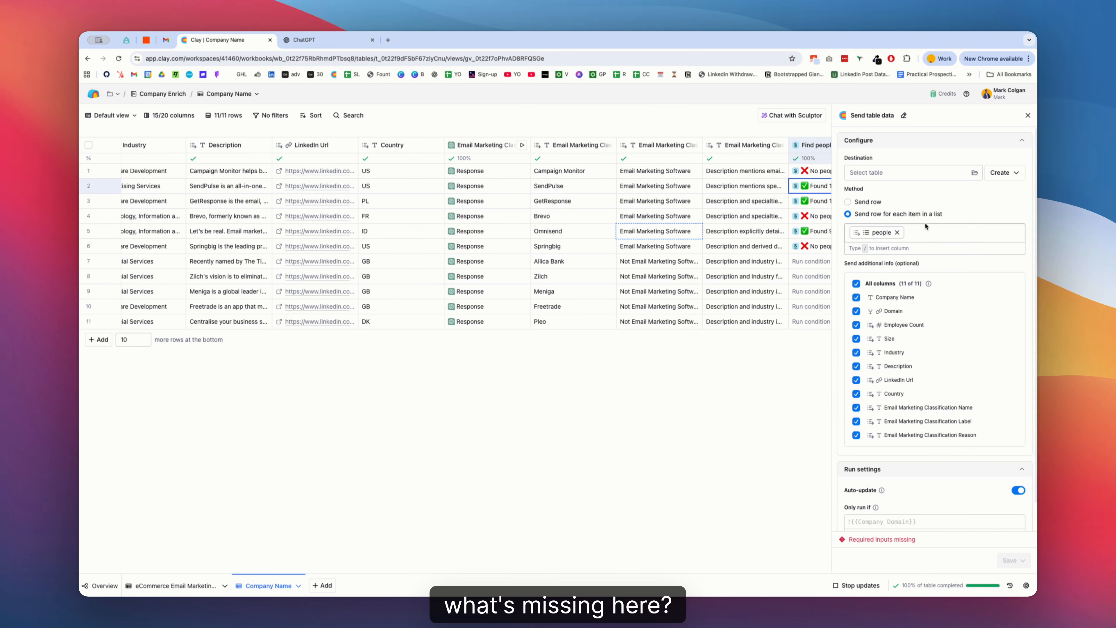
{"action": "left_click", "coordinate": [974, 172]}
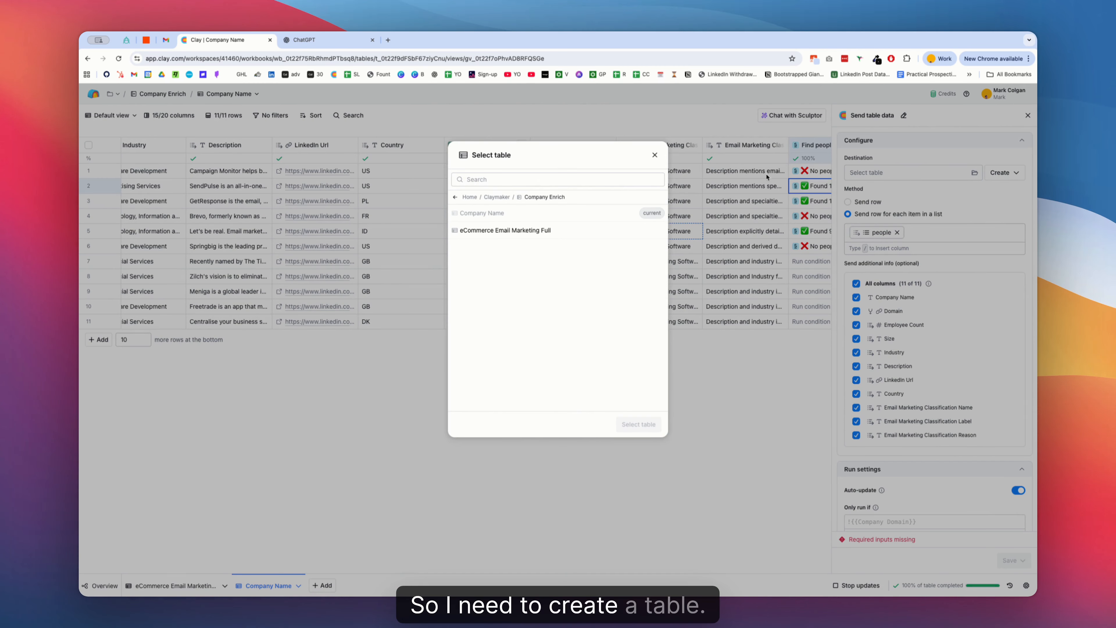
{"action": "left_click", "coordinate": [655, 156]}
{"action": "left_click", "coordinate": [1003, 173]}
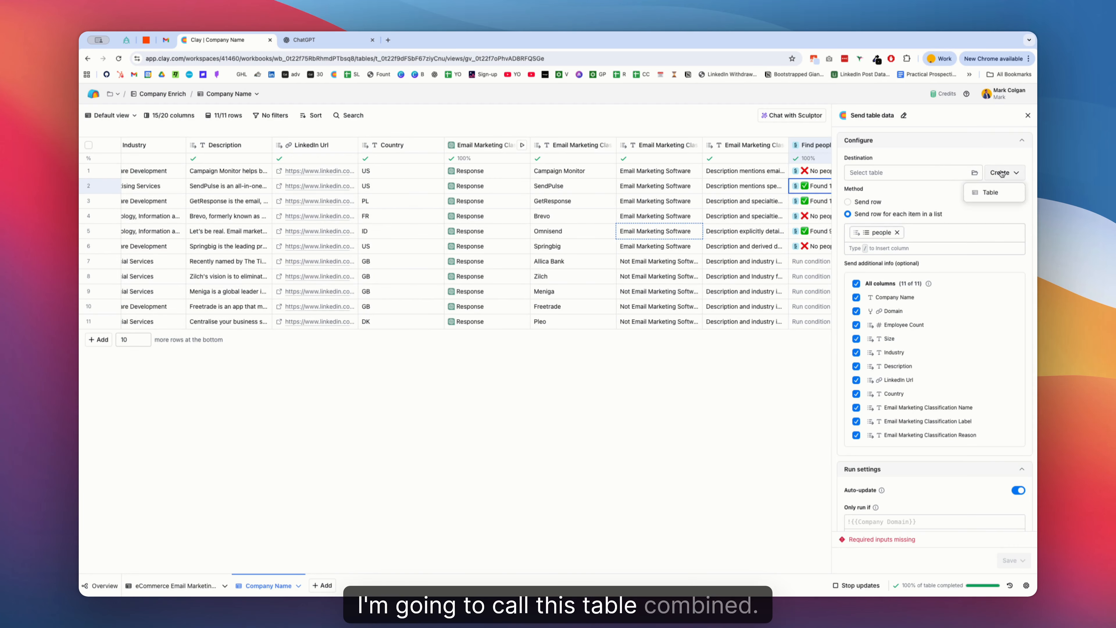
{"action": "left_click", "coordinate": [981, 197]}
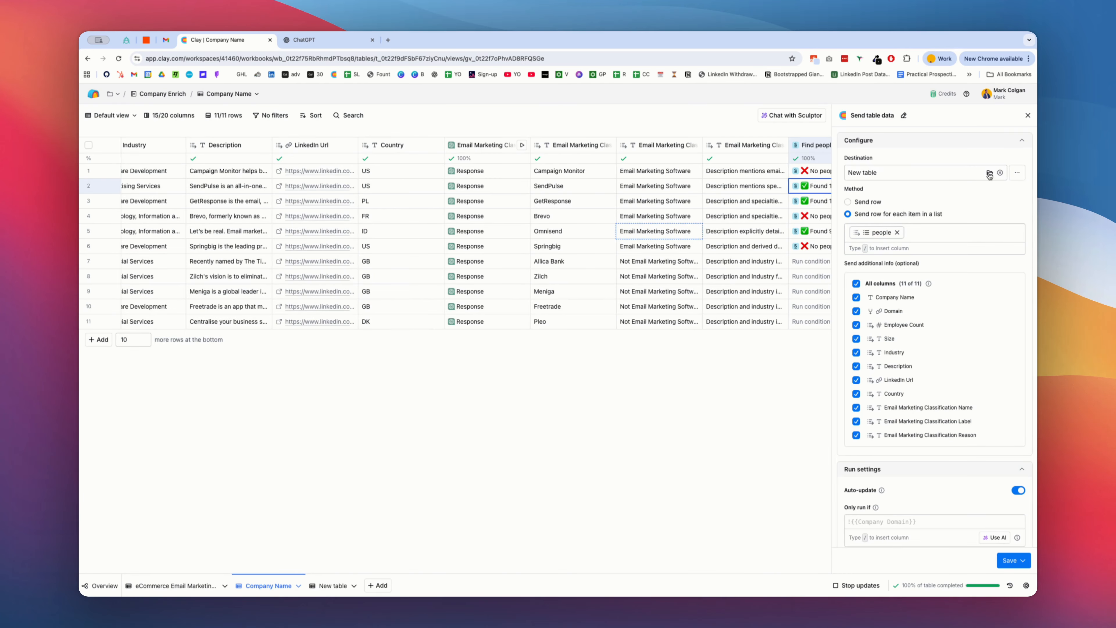
Name the destination table Combined People, and save and run the export for the 11 rows in this view.
{"action": "left_click", "coordinate": [1018, 172]}
{"action": "type", "text": "C"}
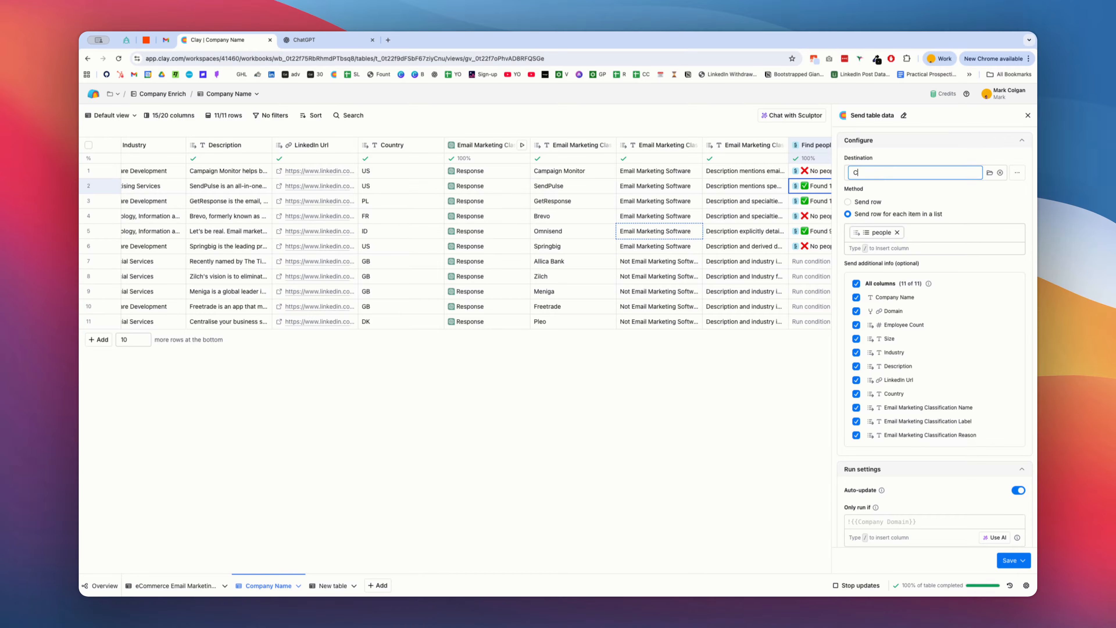
{"action": "type", "text": "ombined People"}
{"action": "left_click", "coordinate": [1022, 565]}
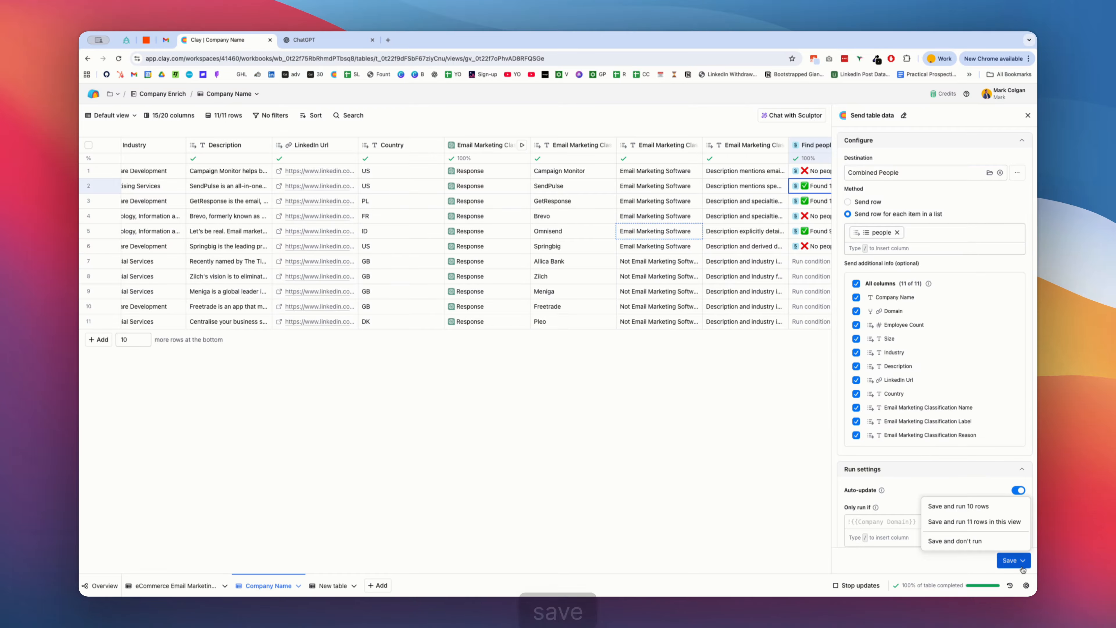
{"action": "left_click", "coordinate": [977, 519]}
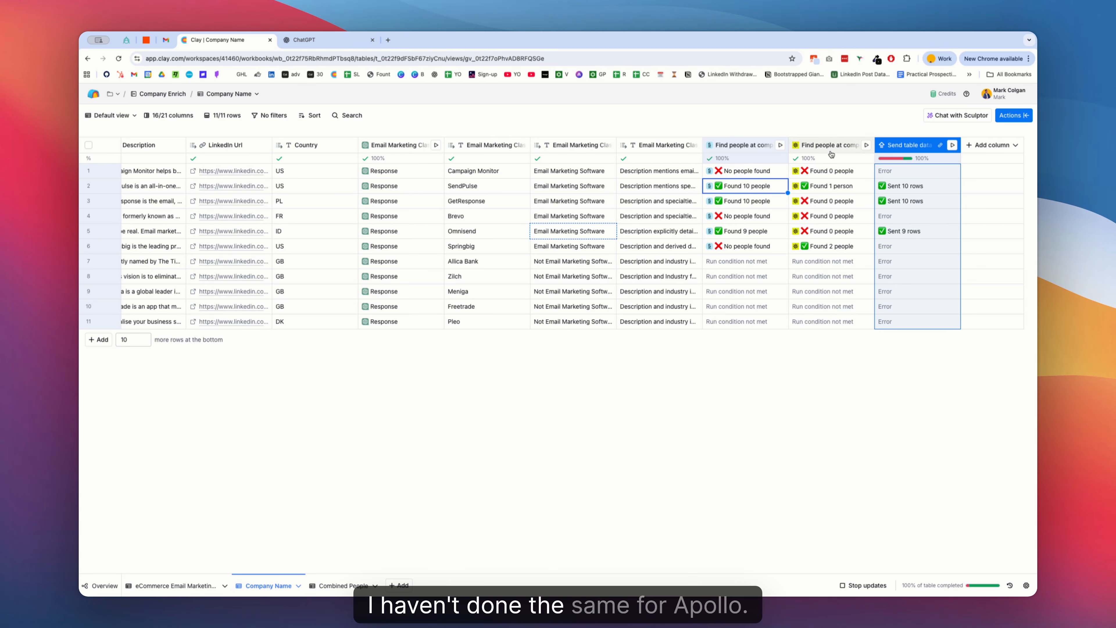
In the Combined People table, add Company Name and Domain columns from the first row's parent data.
{"action": "left_click", "coordinate": [345, 585]}
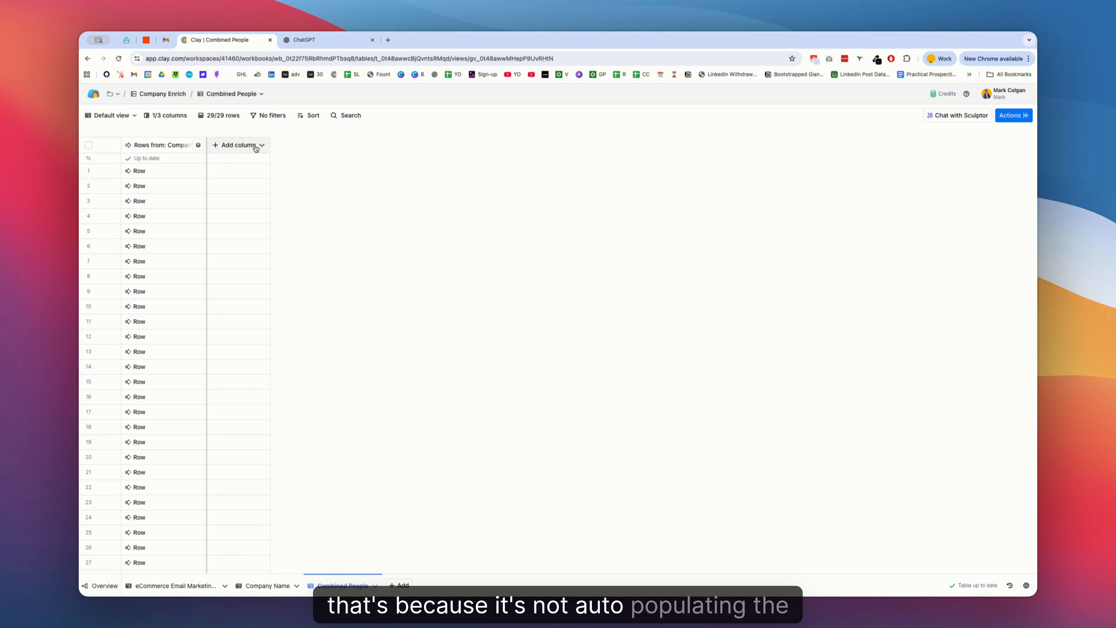
{"action": "left_click", "coordinate": [169, 171]}
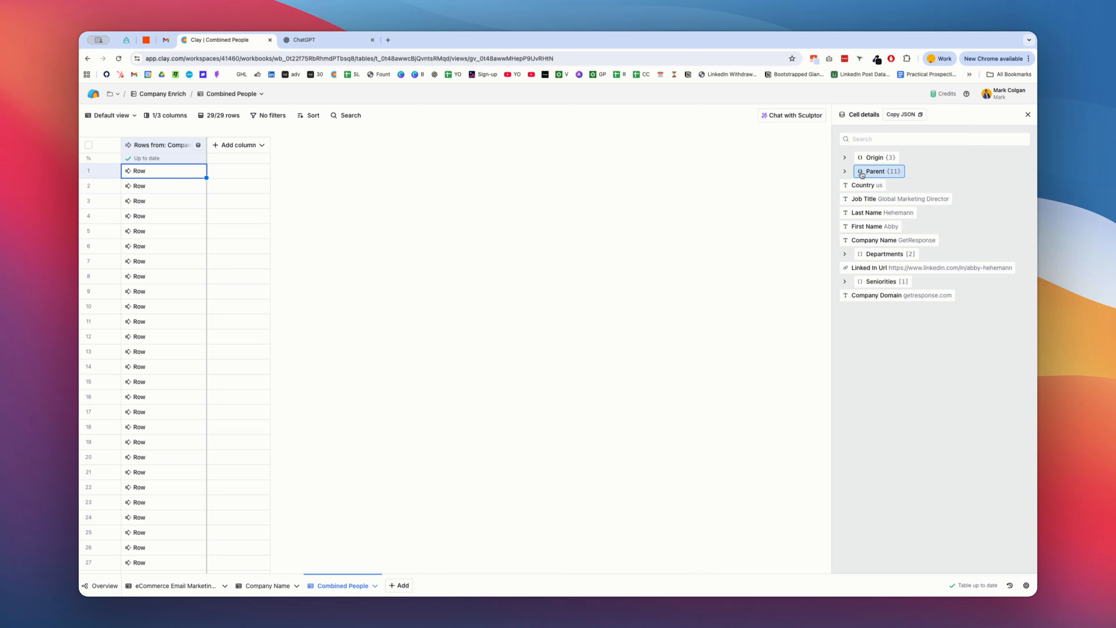
{"action": "left_click", "coordinate": [843, 171]}
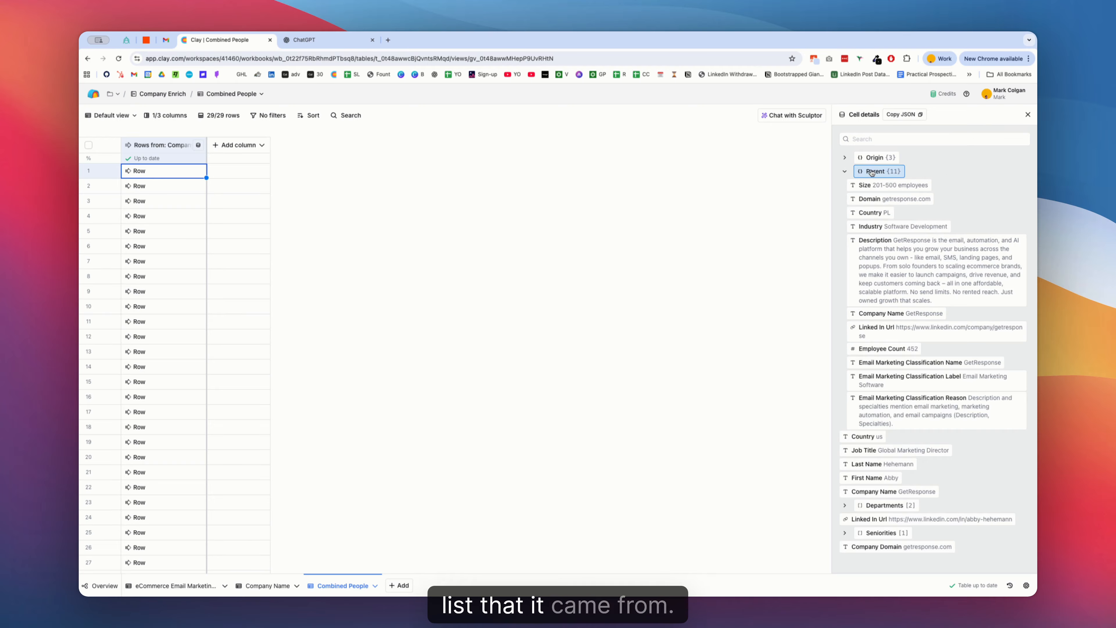
{"action": "left_click", "coordinate": [1004, 313]}
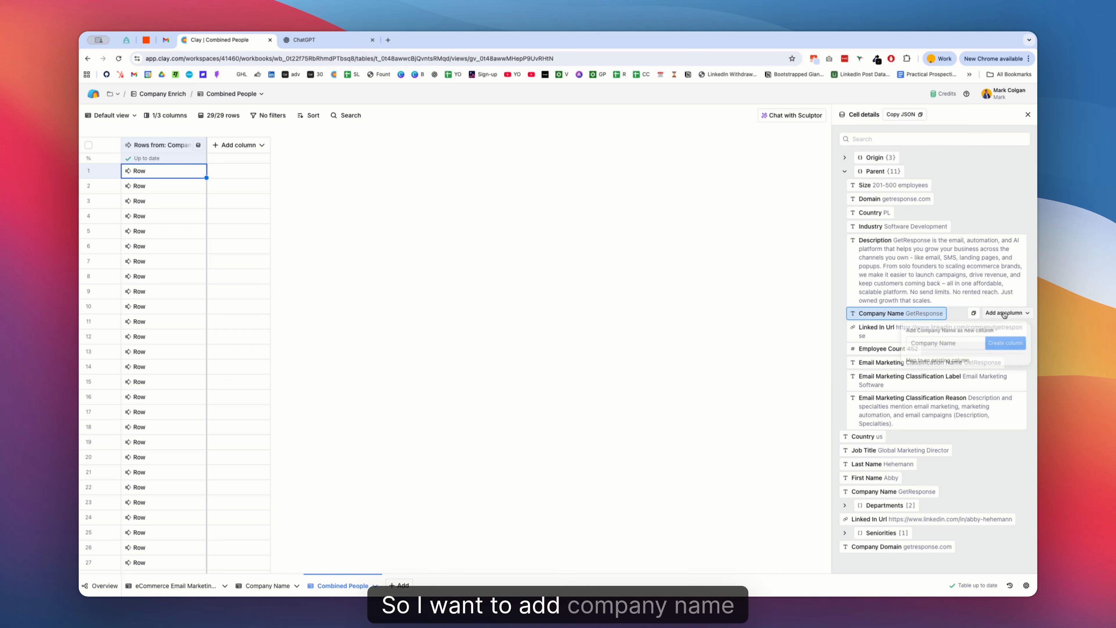
{"action": "left_click", "coordinate": [1006, 343]}
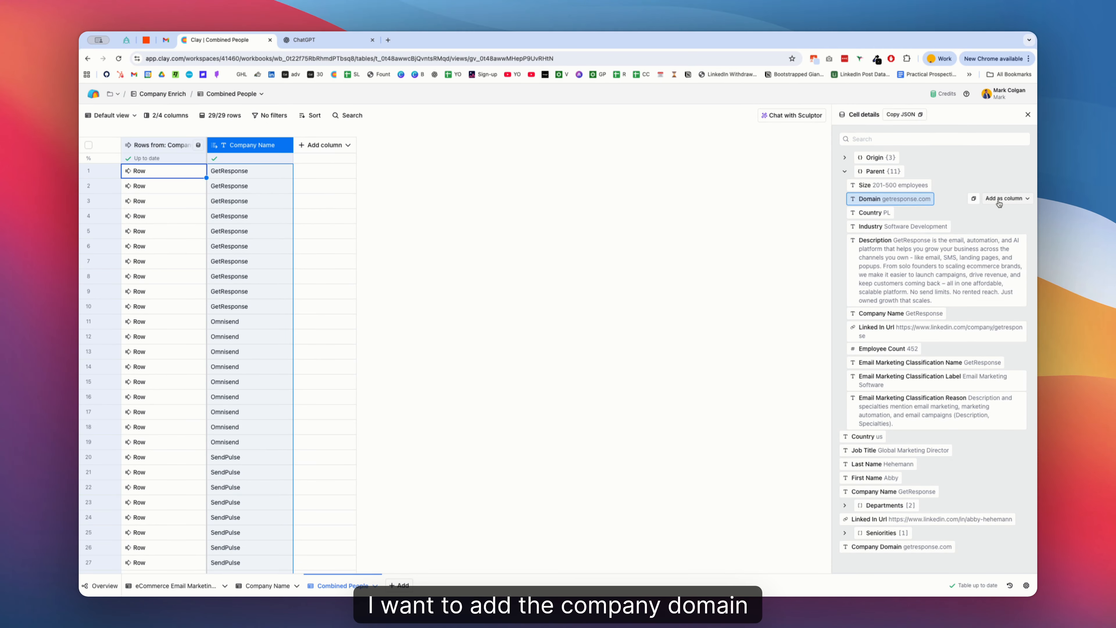
{"action": "left_click", "coordinate": [1006, 199]}
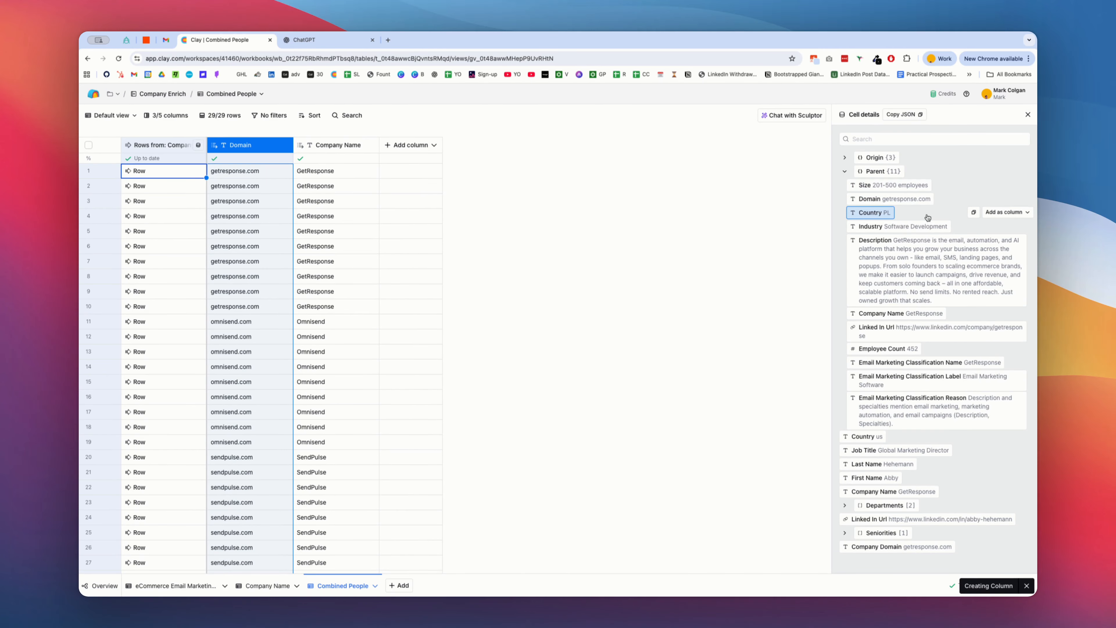
Add the parent company's Description and Linked In Url as new columns.
{"action": "left_click", "coordinate": [1003, 240]}
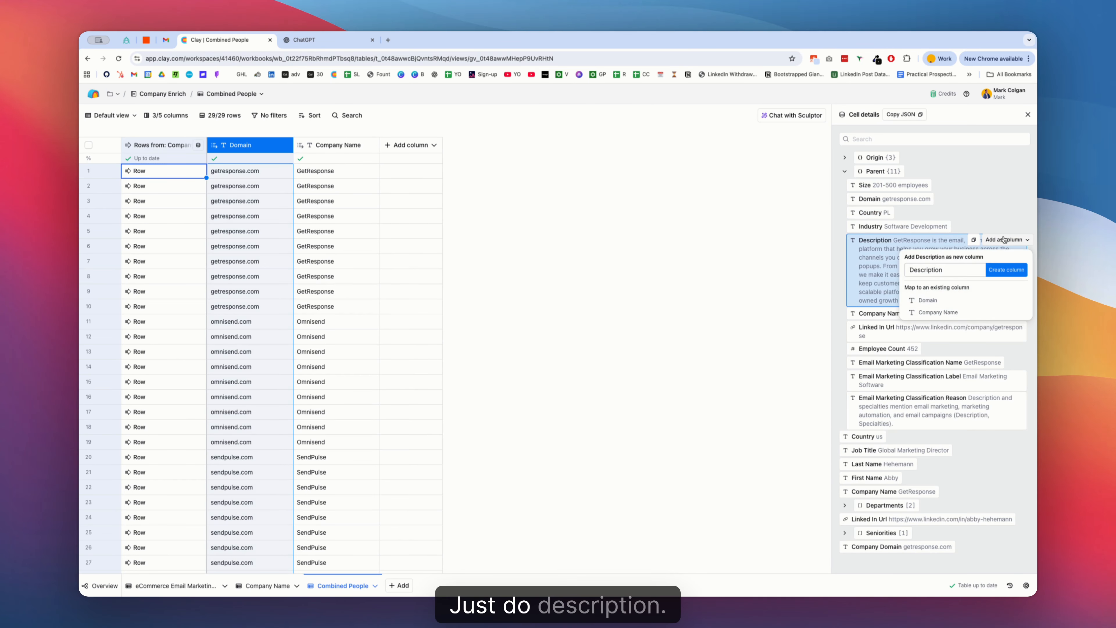
{"action": "left_click", "coordinate": [999, 271]}
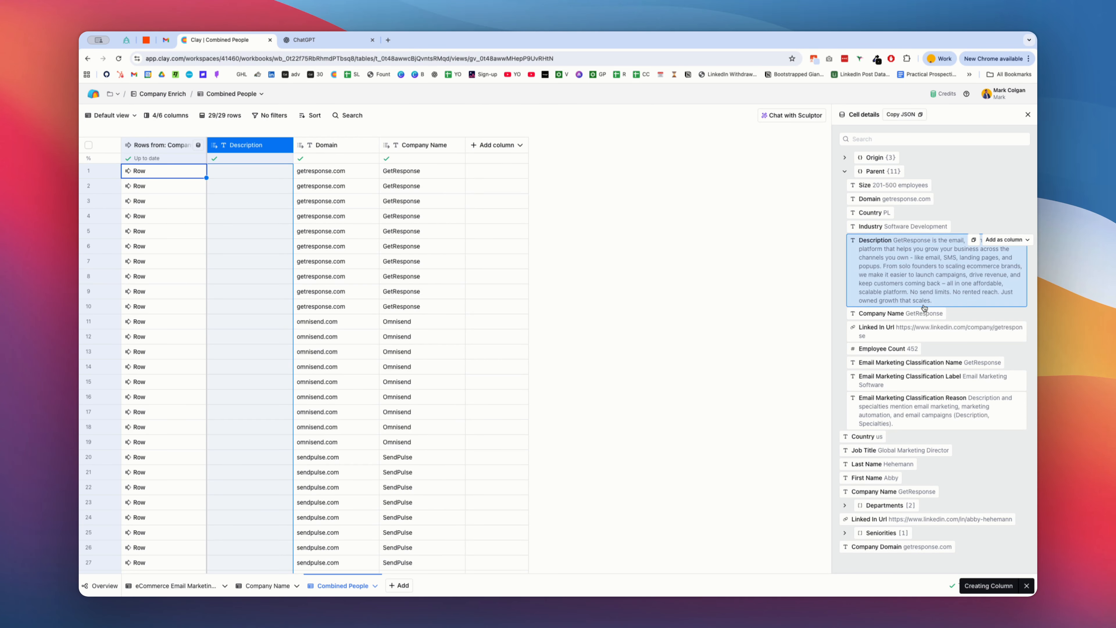
{"action": "left_click", "coordinate": [1006, 328]}
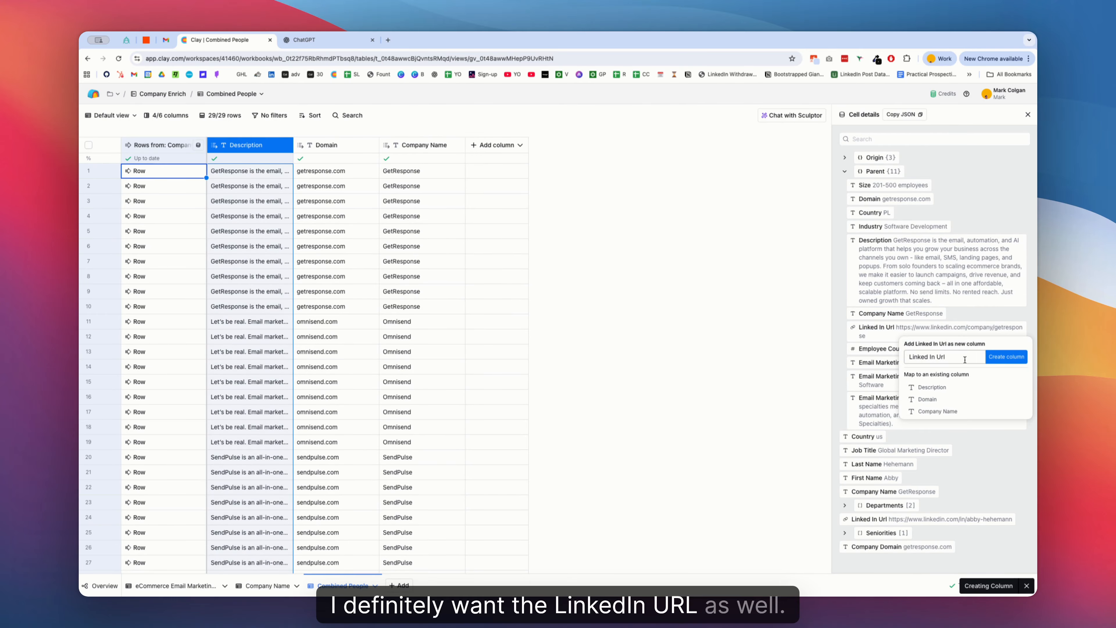
{"action": "left_click", "coordinate": [1006, 356]}
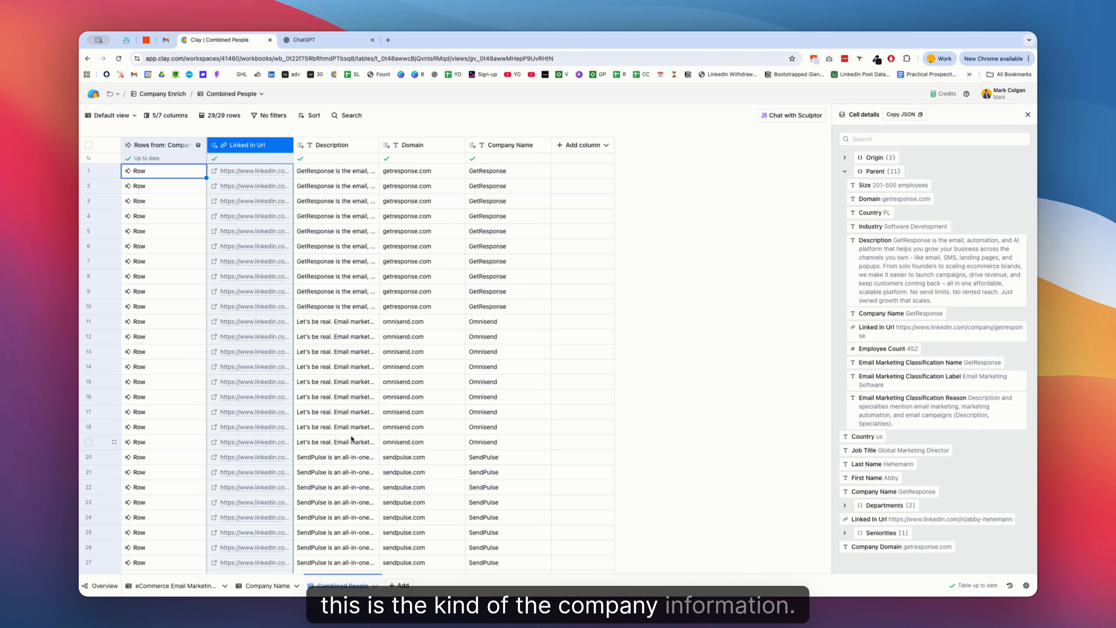
Check the source company columns in the Company Name table, and return to the Combined People table.
{"action": "left_click", "coordinate": [268, 585]}
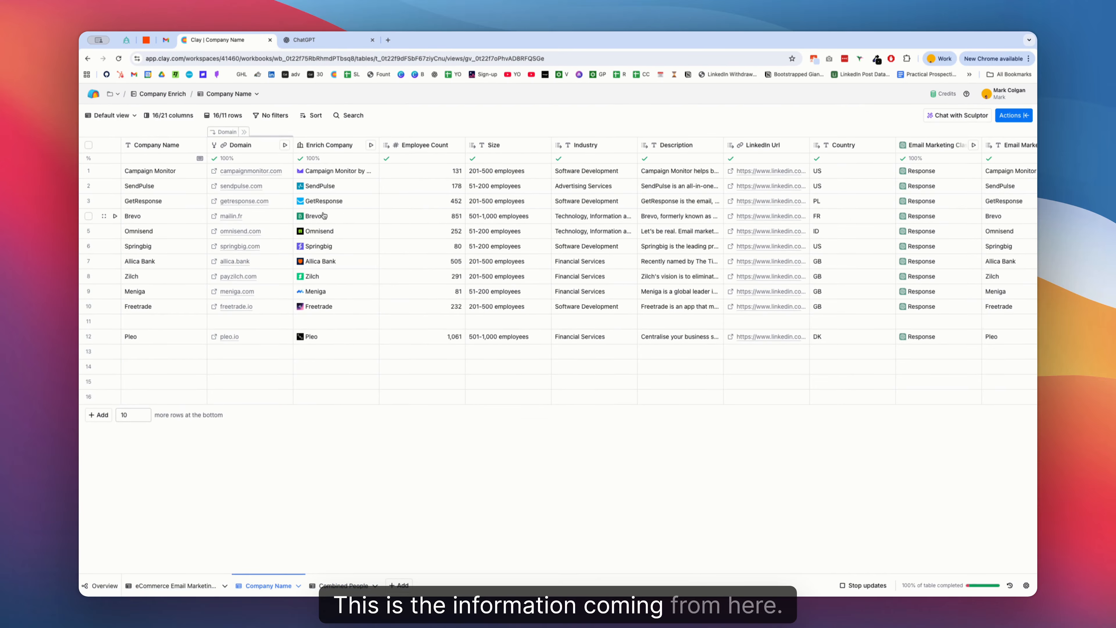
{"action": "scroll", "coordinate": [605, 264], "scroll_direction": "right", "scroll_amount": 10}
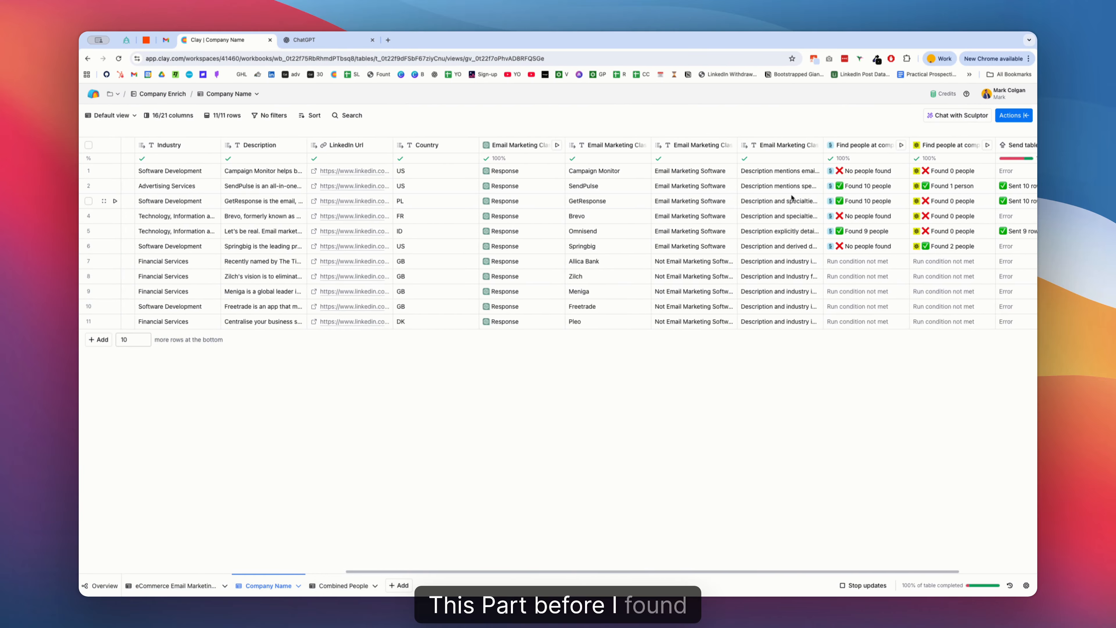
{"action": "left_click", "coordinate": [344, 585]}
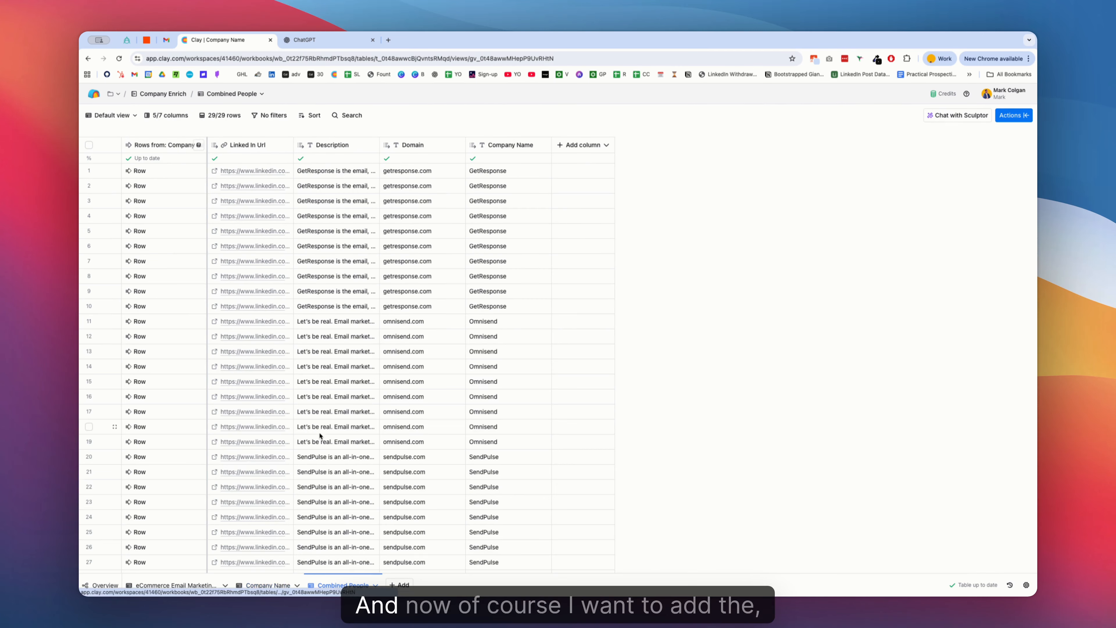
Add the person's First Name, Last Name and Job Title from the first row's cell details as new columns.
{"action": "left_click", "coordinate": [163, 172]}
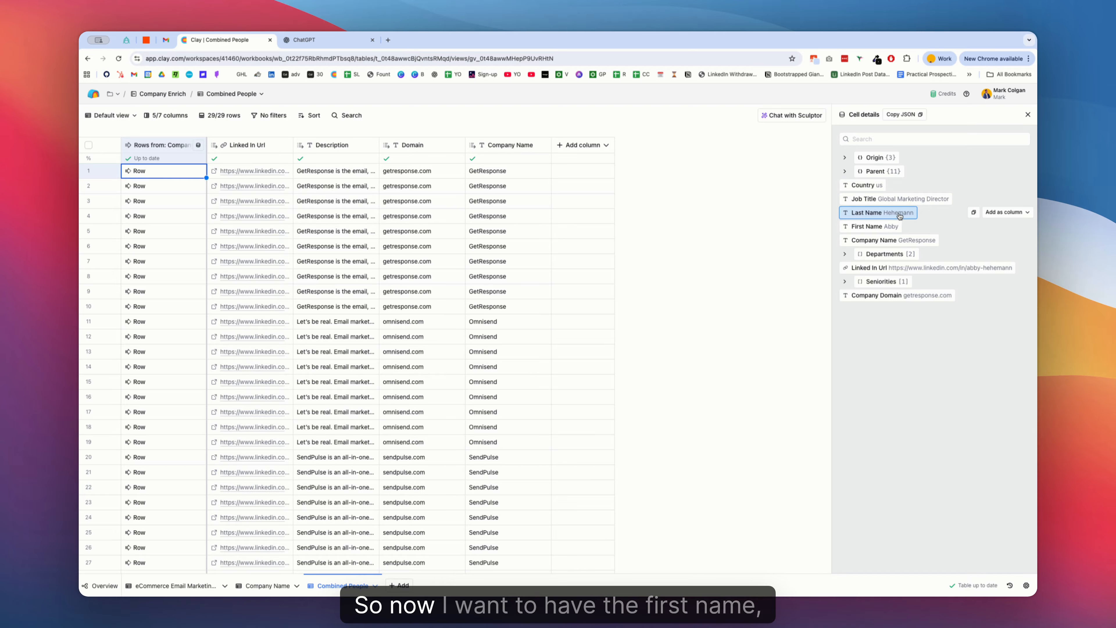
{"action": "left_click", "coordinate": [995, 227]}
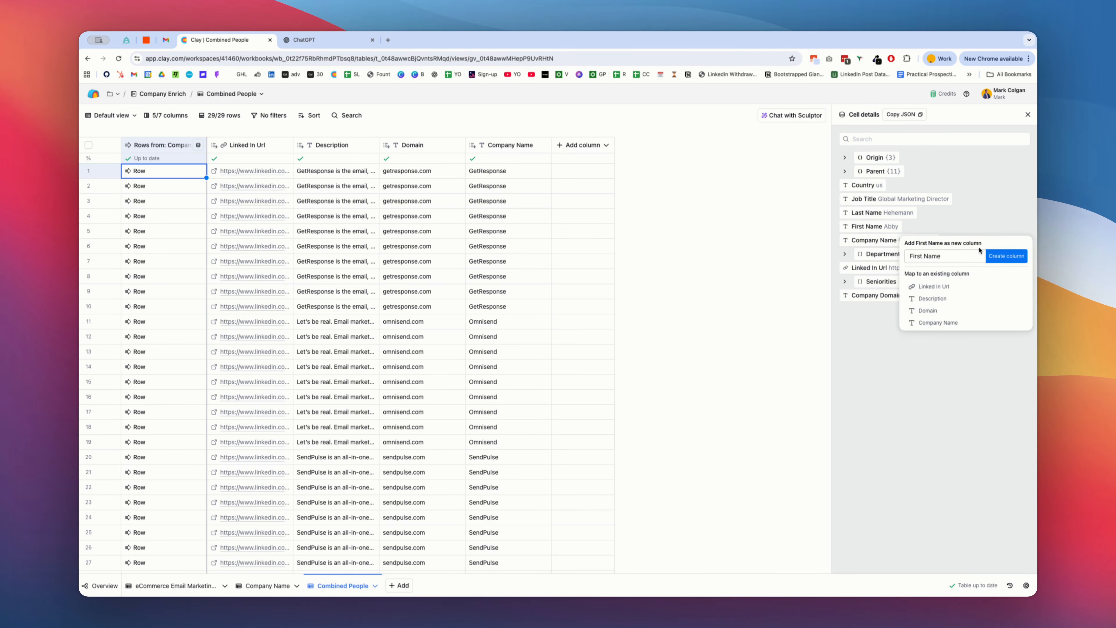
{"action": "left_click", "coordinate": [1007, 259]}
{"action": "left_click", "coordinate": [994, 213]}
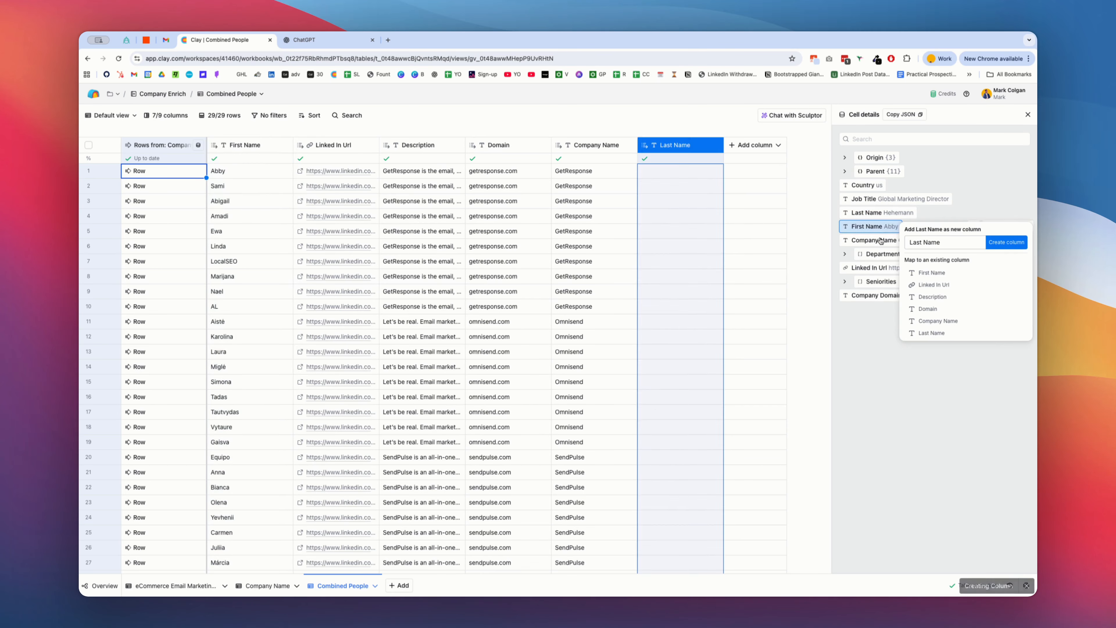
{"action": "left_click", "coordinate": [1002, 199]}
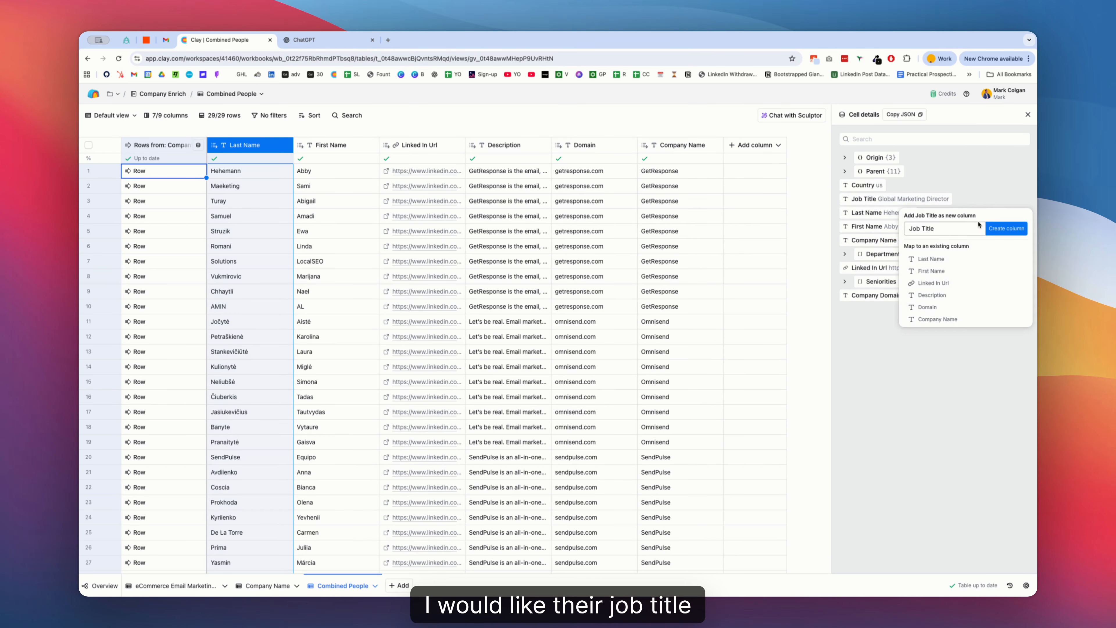
{"action": "left_click", "coordinate": [1006, 228]}
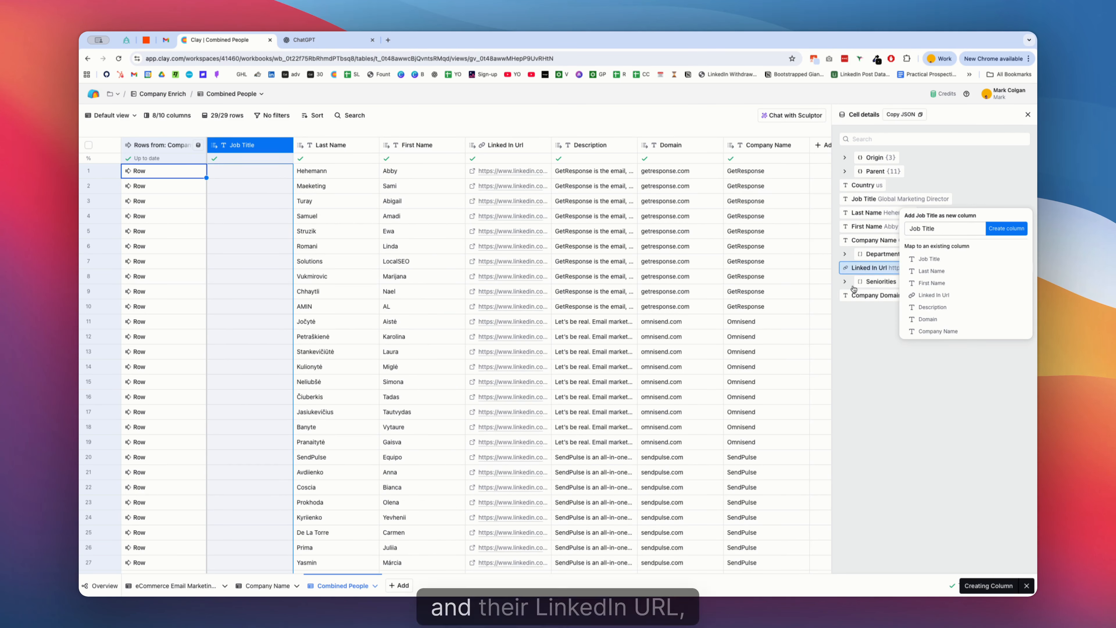
Add the person's LinkedIn link as a Linked In Url (2) column and their Country as another, and close the cell details.
{"action": "left_click", "coordinate": [1002, 272]}
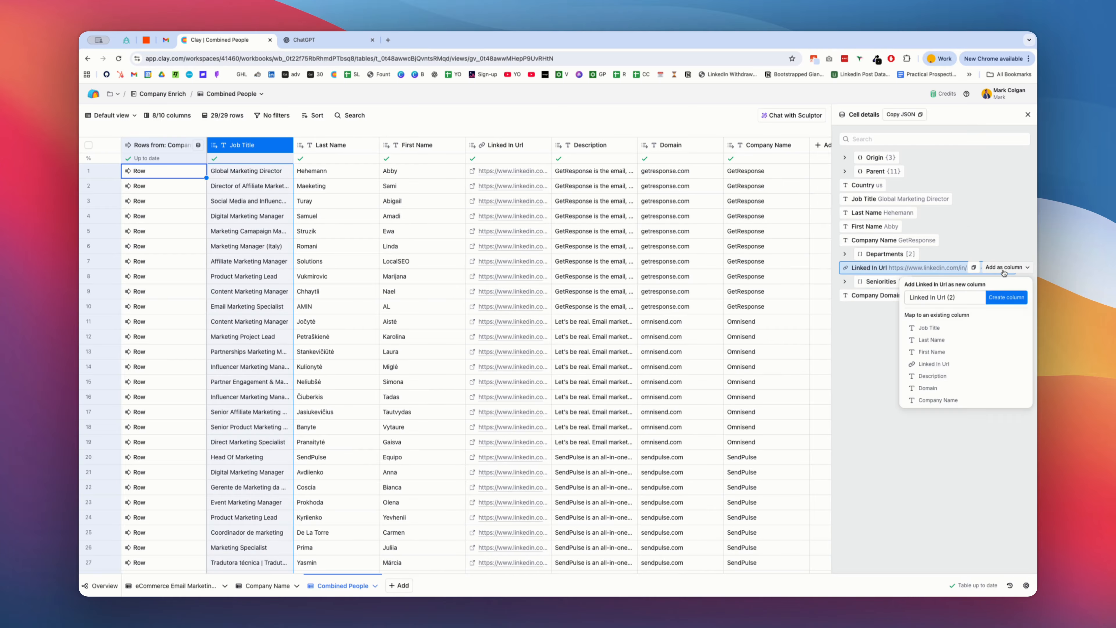
{"action": "left_click", "coordinate": [1018, 299]}
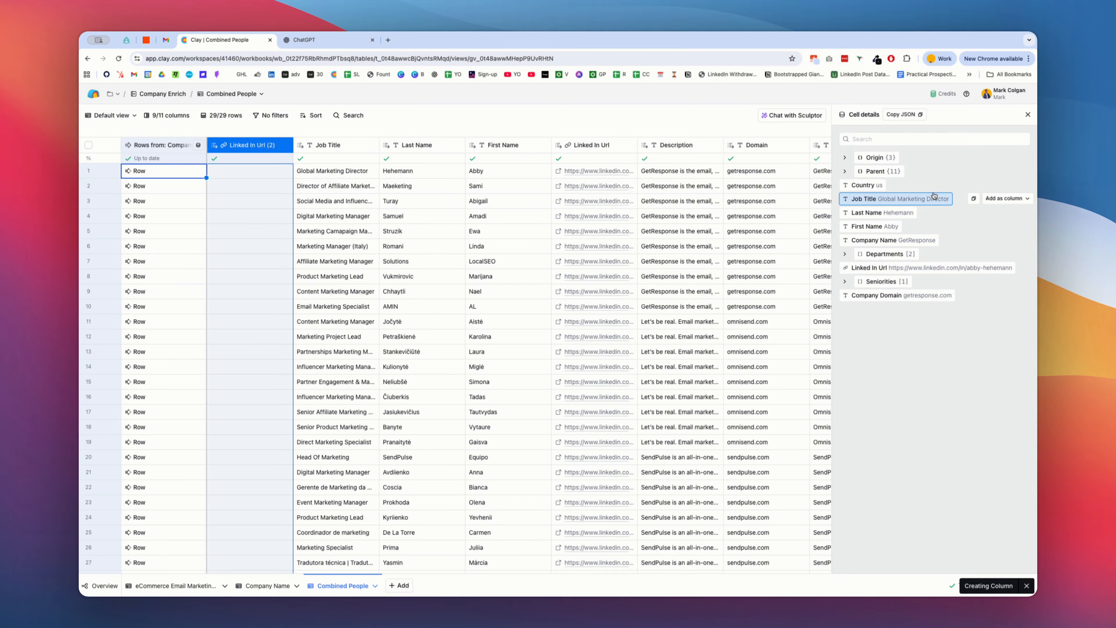
{"action": "left_click", "coordinate": [1011, 187]}
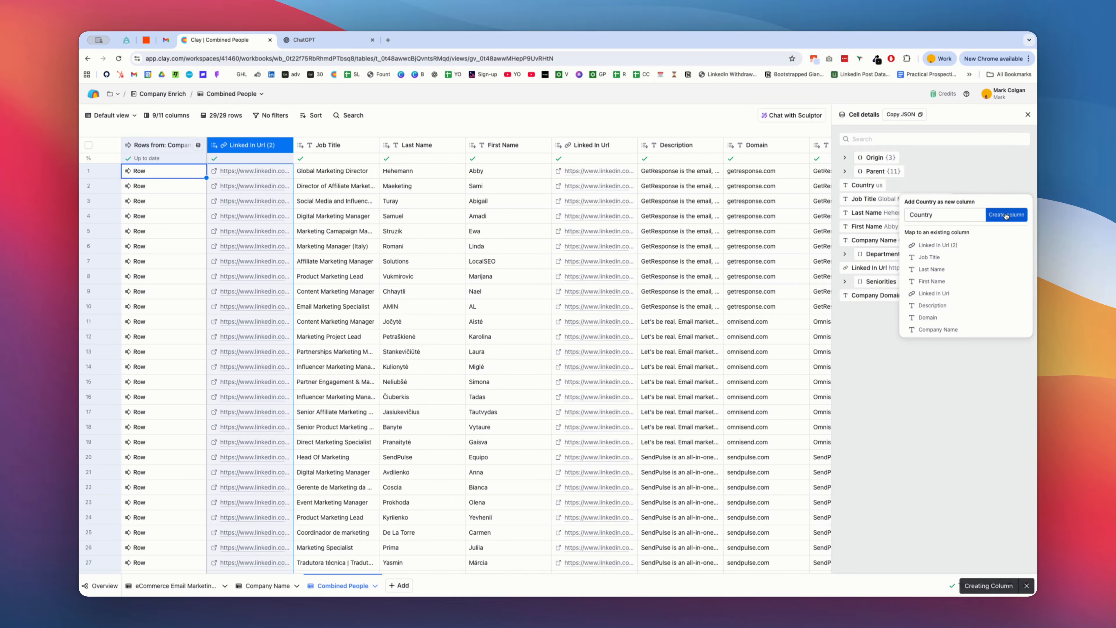
{"action": "left_click", "coordinate": [1006, 215]}
{"action": "left_click", "coordinate": [1026, 115]}
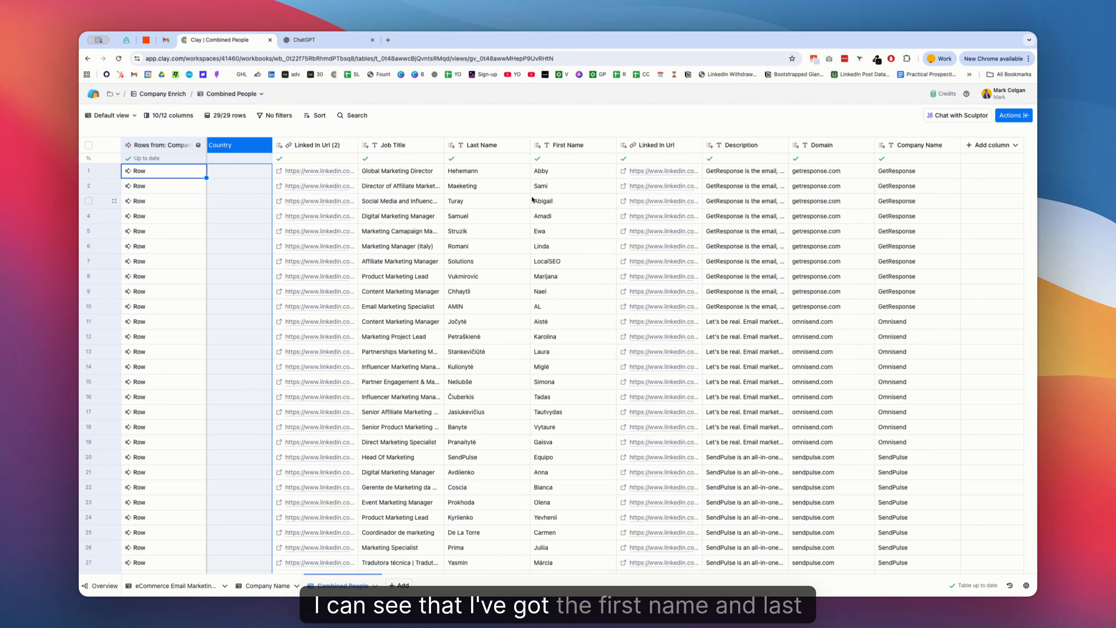
Move the First Name column ahead of Last Name, and check the first row's Linked In Url link before returning to Clay.
{"action": "left_click_drag", "start_coordinate": [560, 145], "coordinate": [519, 149]}
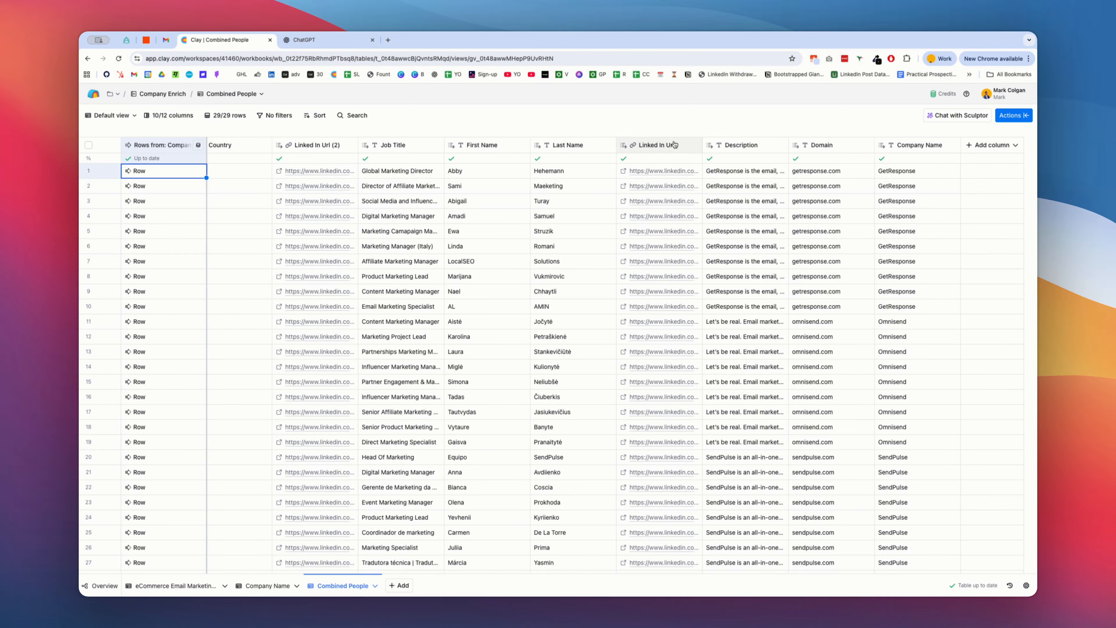
{"action": "left_click", "coordinate": [631, 171]}
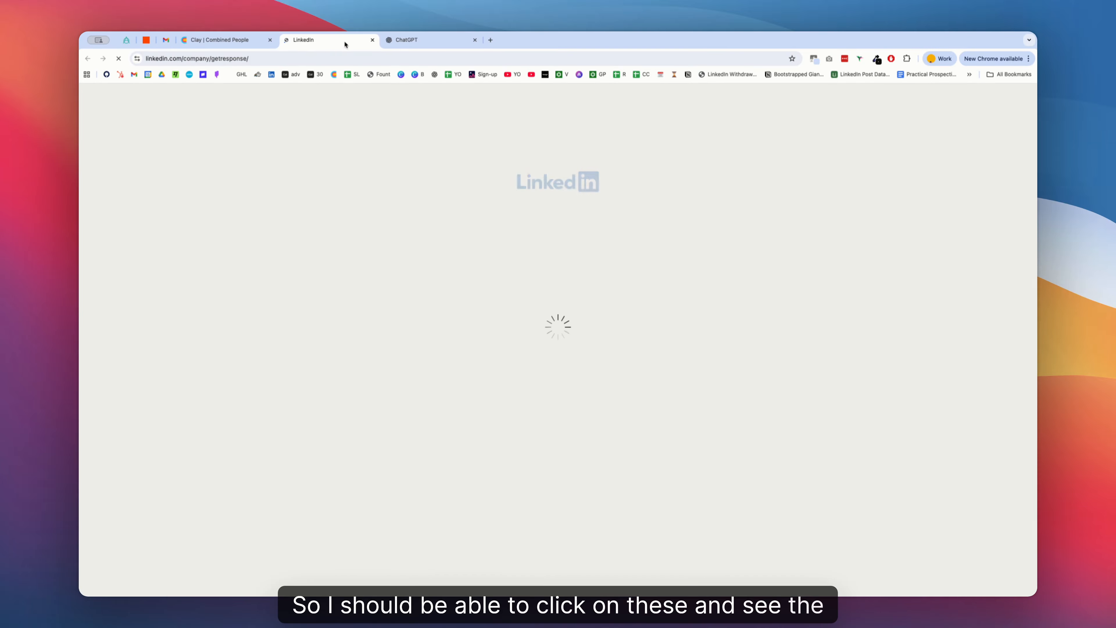
{"action": "left_click", "coordinate": [226, 40]}
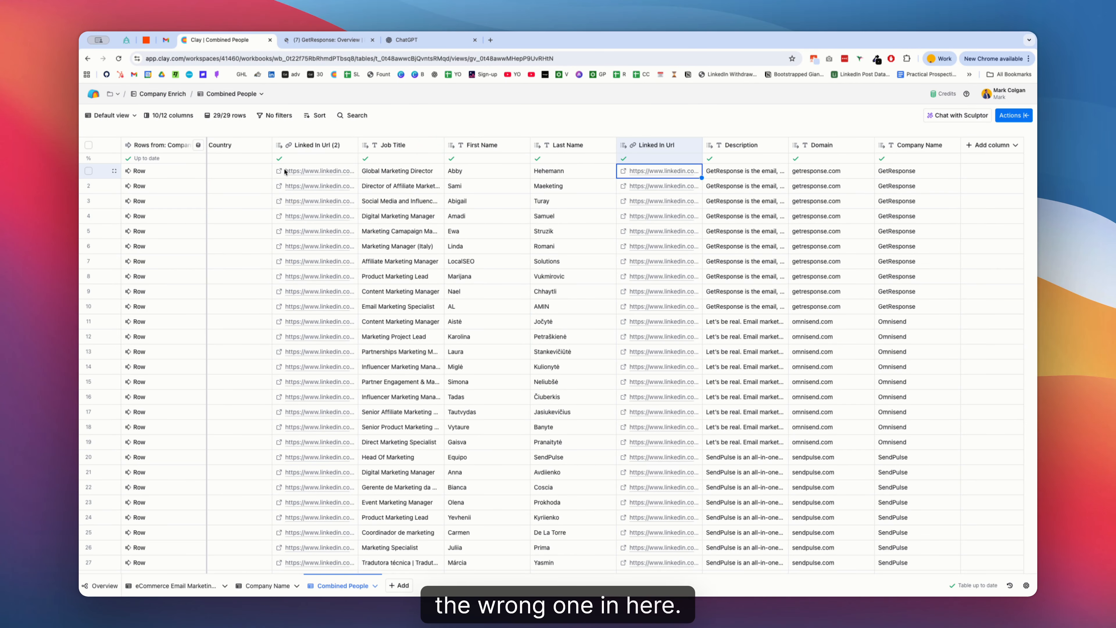
Check the first row's Linked In Url (2) link, and return to the Combined People table.
{"action": "left_click", "coordinate": [304, 145]}
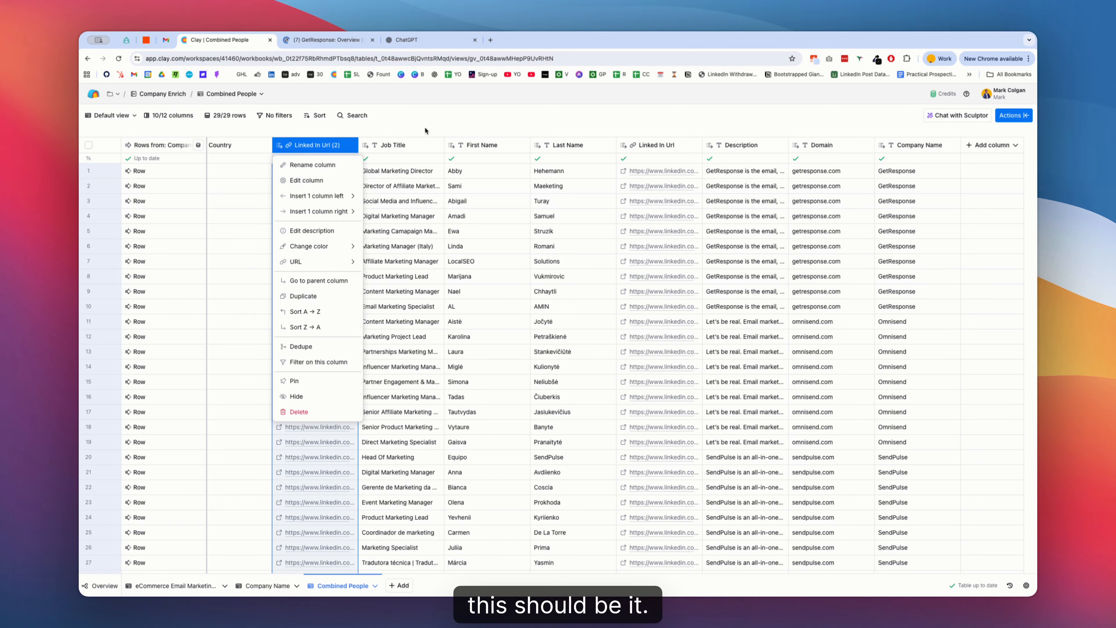
{"action": "left_click", "coordinate": [425, 131]}
{"action": "left_click", "coordinate": [277, 172]}
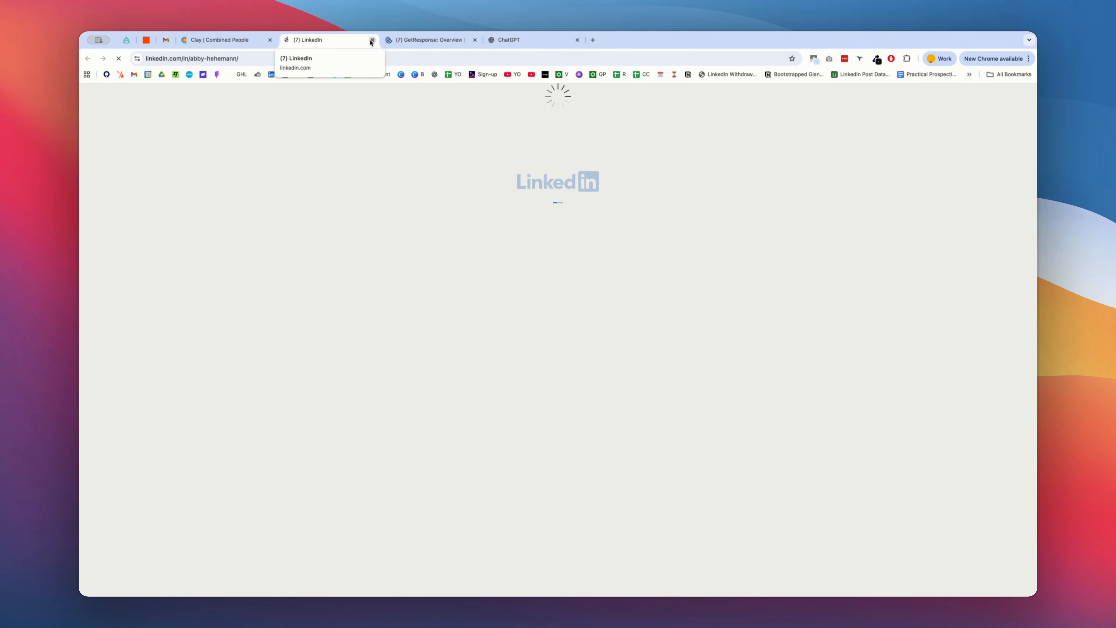
{"action": "left_click", "coordinate": [372, 40]}
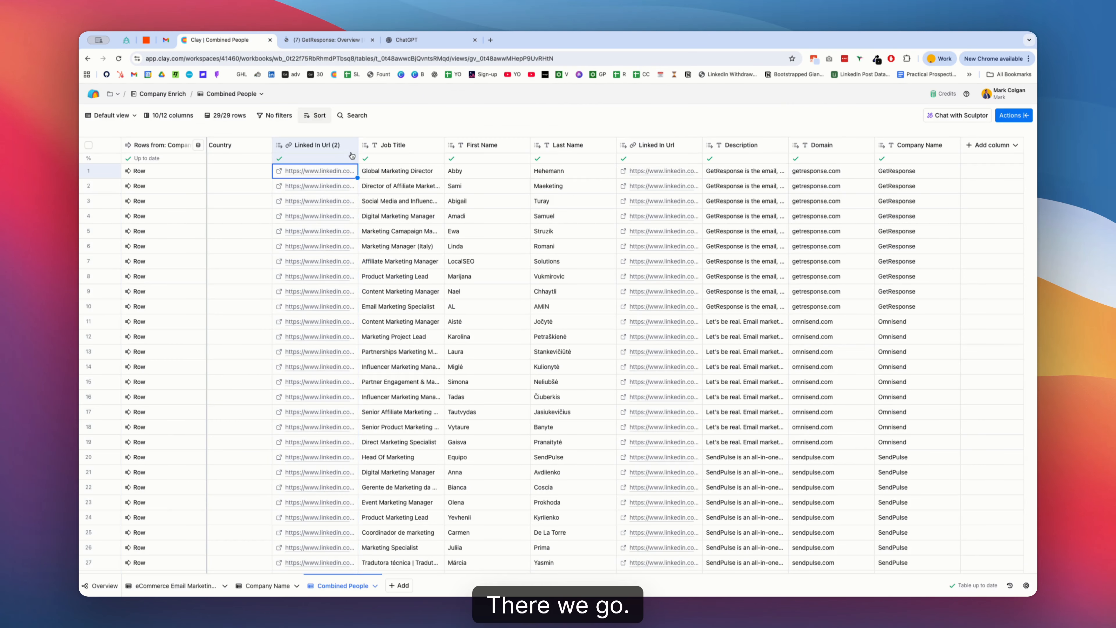
Move Linked In Url (2) before Description, Linked In Url after Domain and Company Name ahead of Country, and pin the Company Name column.
{"action": "left_click_drag", "start_coordinate": [321, 147], "coordinate": [666, 161]}
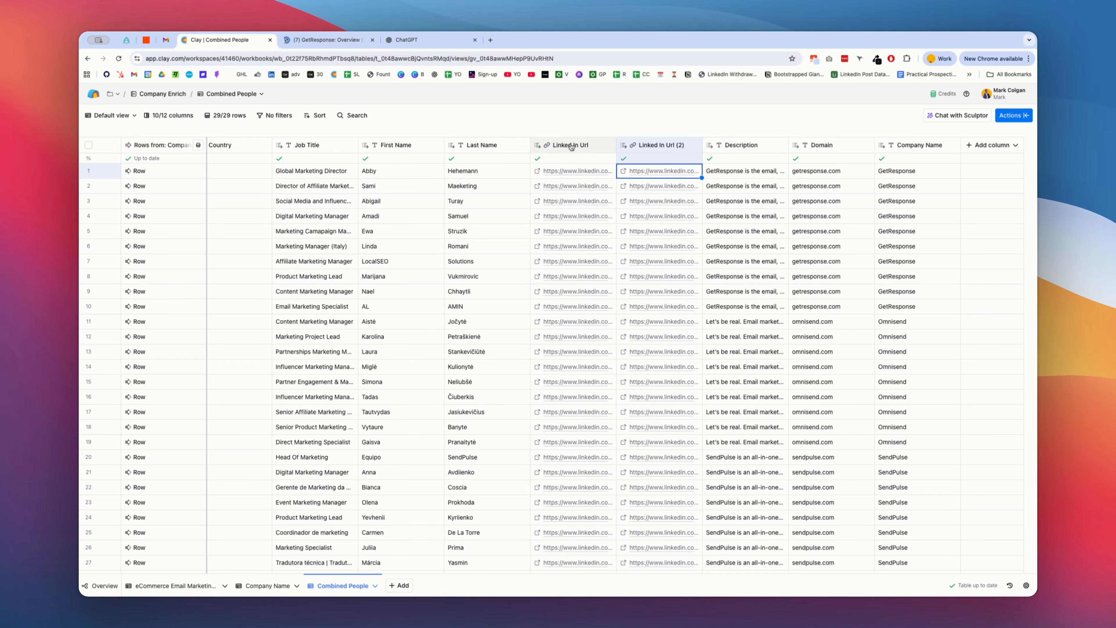
{"action": "left_click_drag", "start_coordinate": [568, 148], "coordinate": [262, 148]}
{"action": "left_click", "coordinate": [261, 148]}
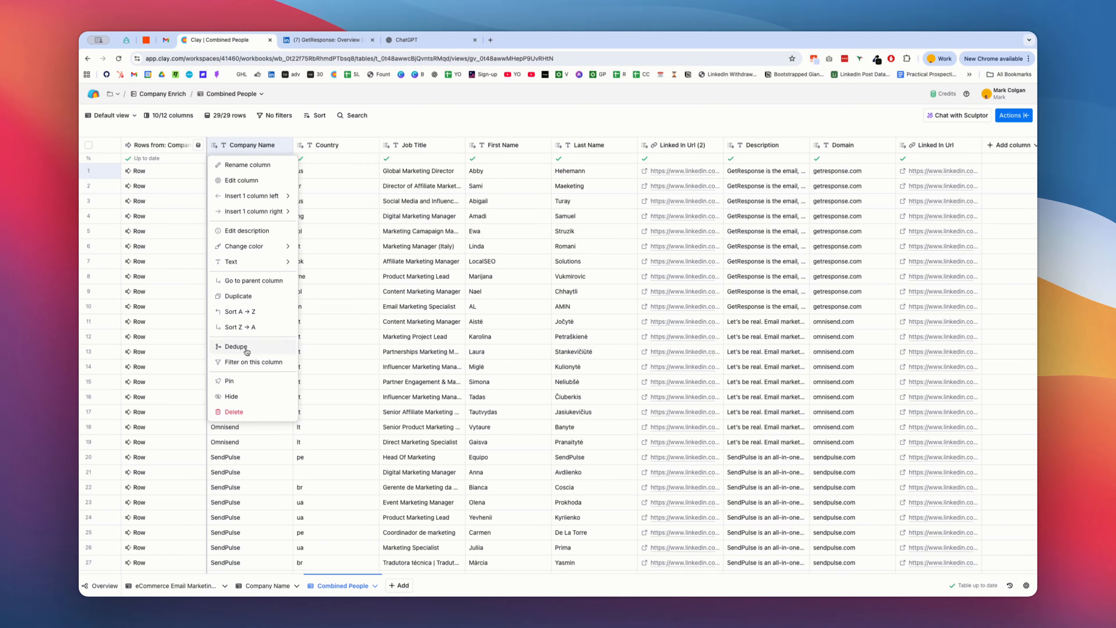
{"action": "left_click", "coordinate": [240, 382]}
{"action": "scroll", "coordinate": [259, 178], "scroll_direction": "right", "scroll_amount": 1}
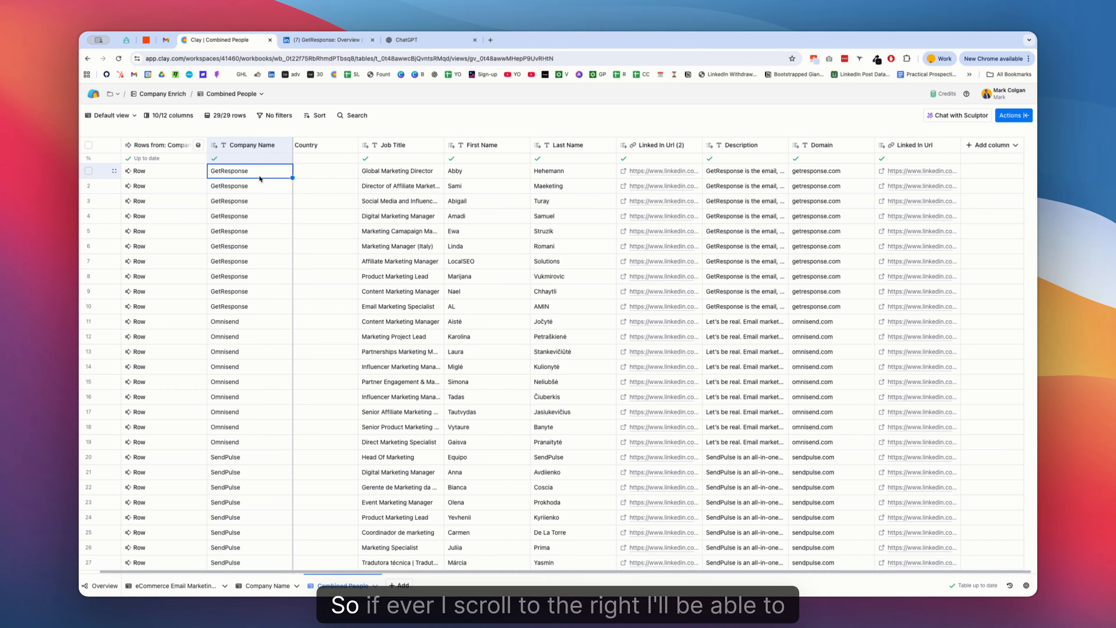
{"action": "scroll", "coordinate": [327, 203], "scroll_direction": "left", "scroll_amount": 1}
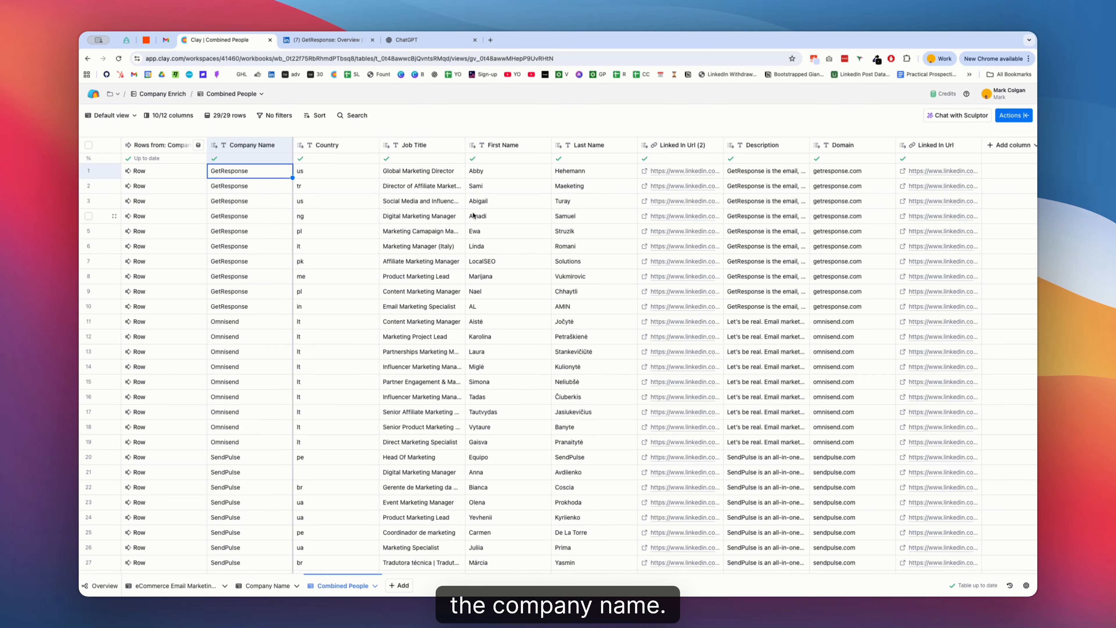
{"action": "scroll", "coordinate": [472, 215], "scroll_direction": "right", "scroll_amount": 1}
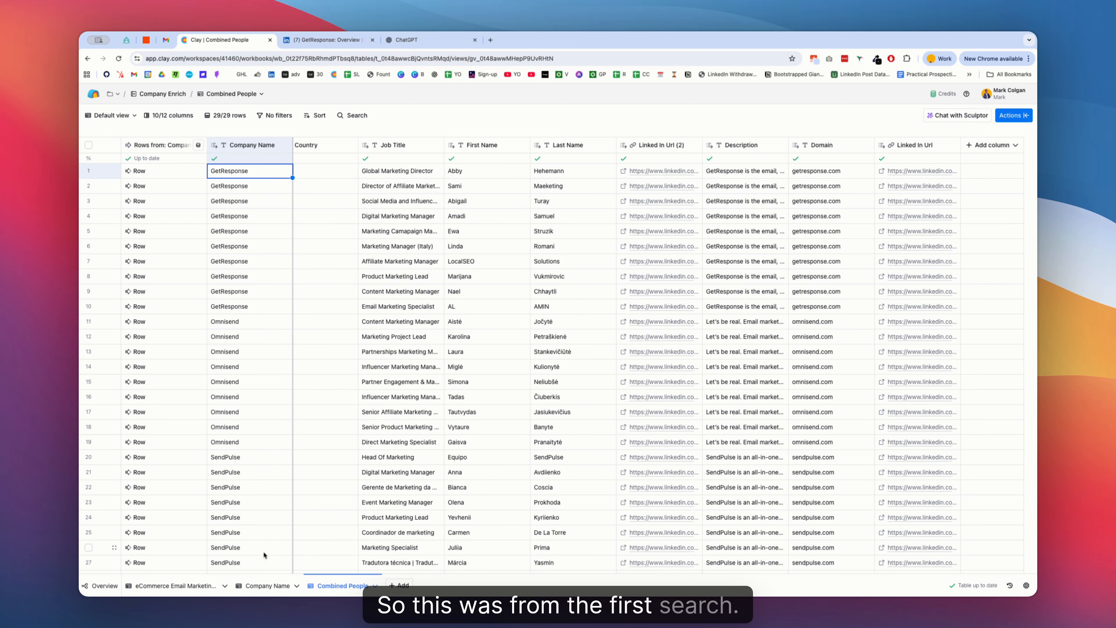
In the Company Name table, set up writing each person from SendPulse's second people-search result to a new row in another table.
{"action": "left_click", "coordinate": [267, 585]}
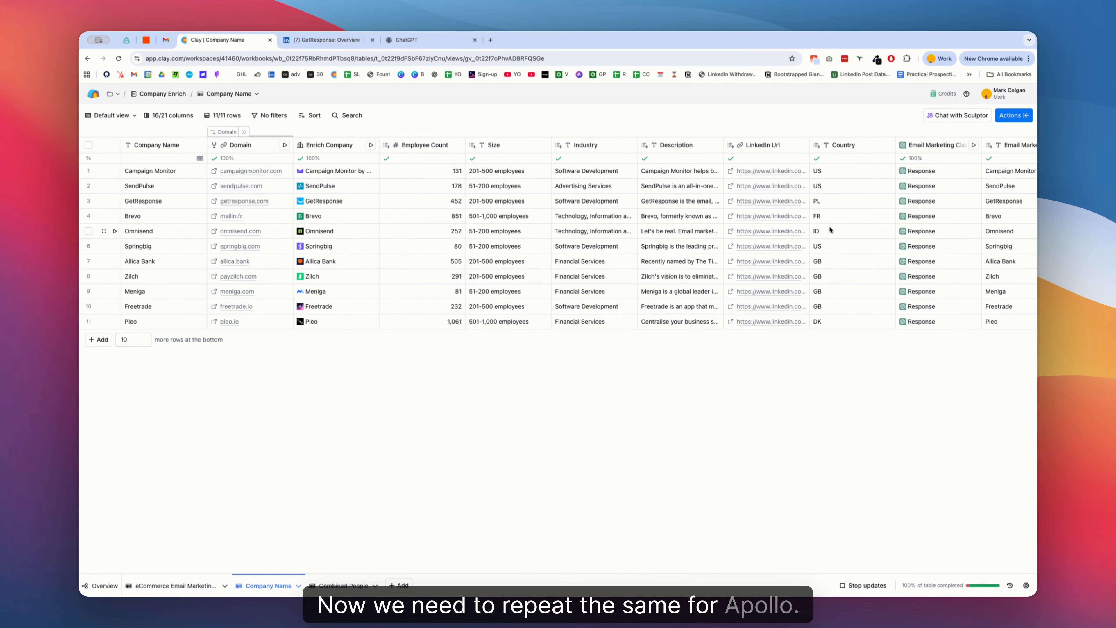
{"action": "scroll", "coordinate": [830, 230], "scroll_direction": "right", "scroll_amount": 10}
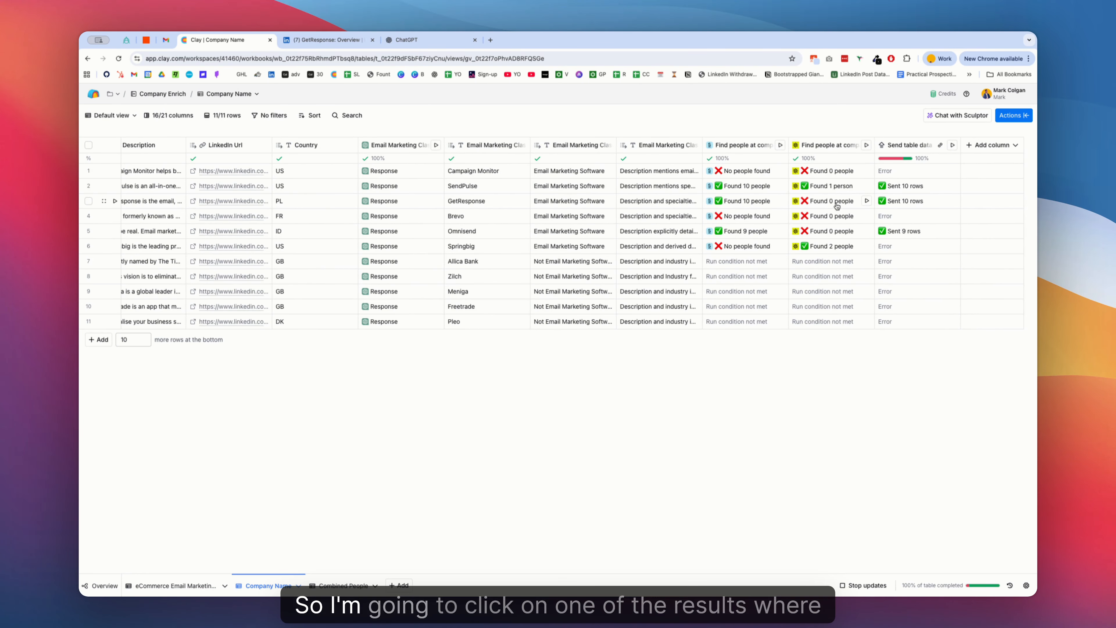
{"action": "left_click", "coordinate": [841, 185]}
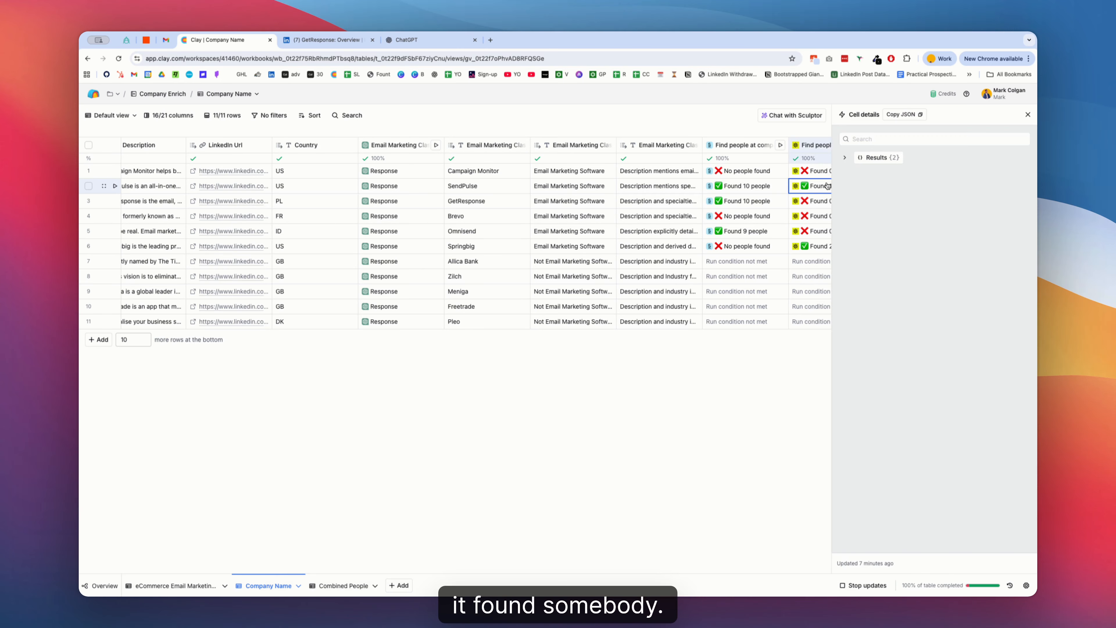
{"action": "left_click", "coordinate": [845, 158]}
{"action": "left_click", "coordinate": [1009, 171]}
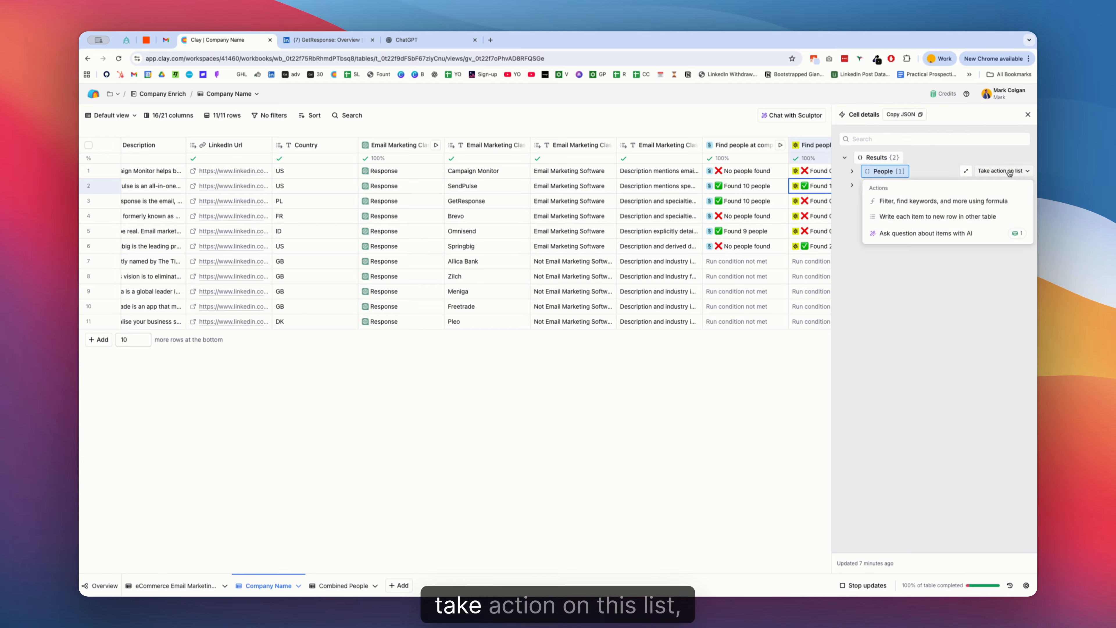
{"action": "left_click", "coordinate": [967, 216]}
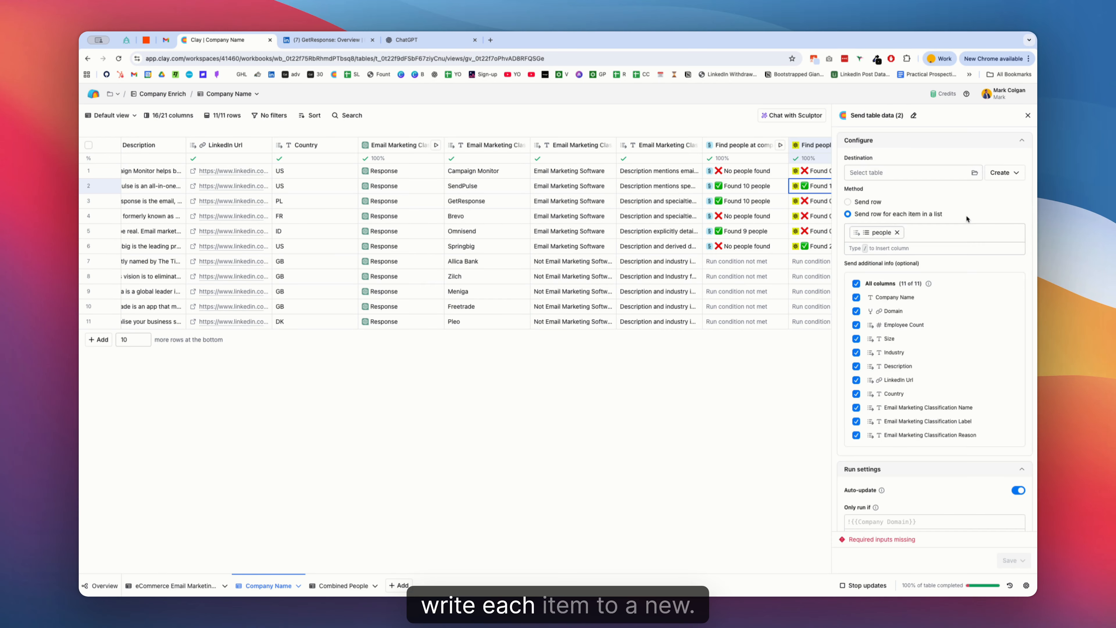
Set Combined People as the destination table, and save and run the 11 rows in this view.
{"action": "scroll", "coordinate": [869, 229], "scroll_direction": "down", "scroll_amount": 2}
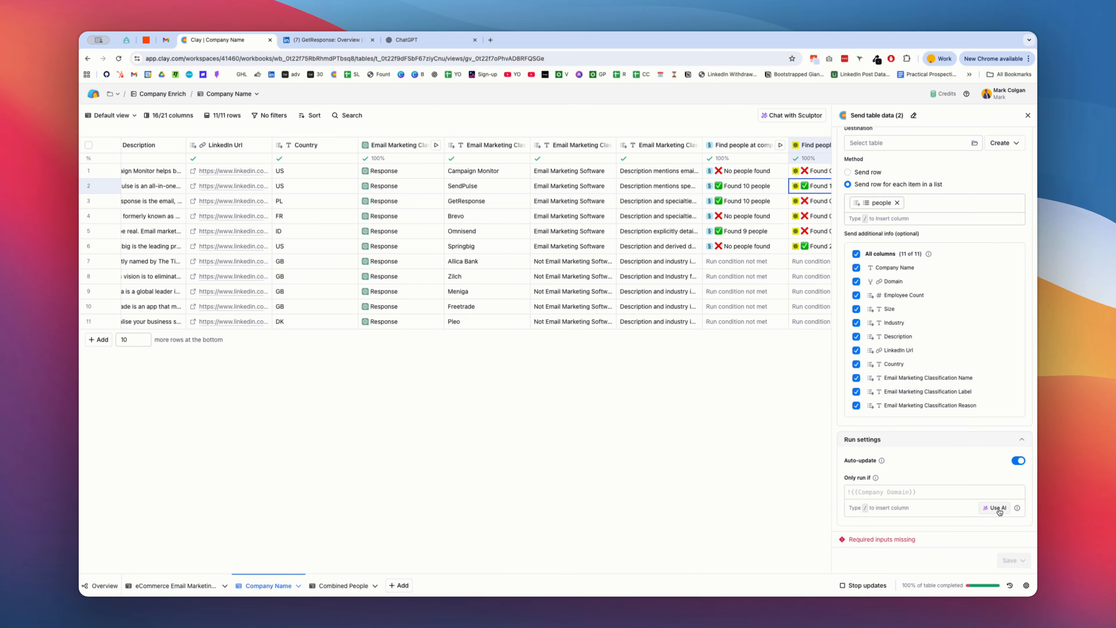
{"action": "left_click", "coordinate": [974, 143]}
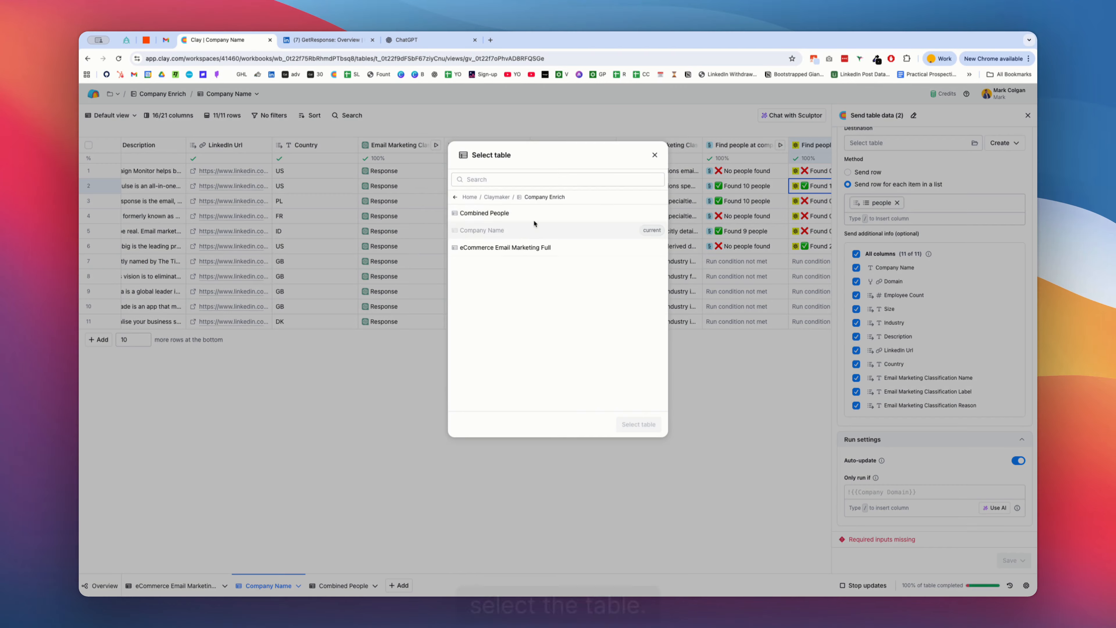
{"action": "left_click", "coordinate": [488, 213]}
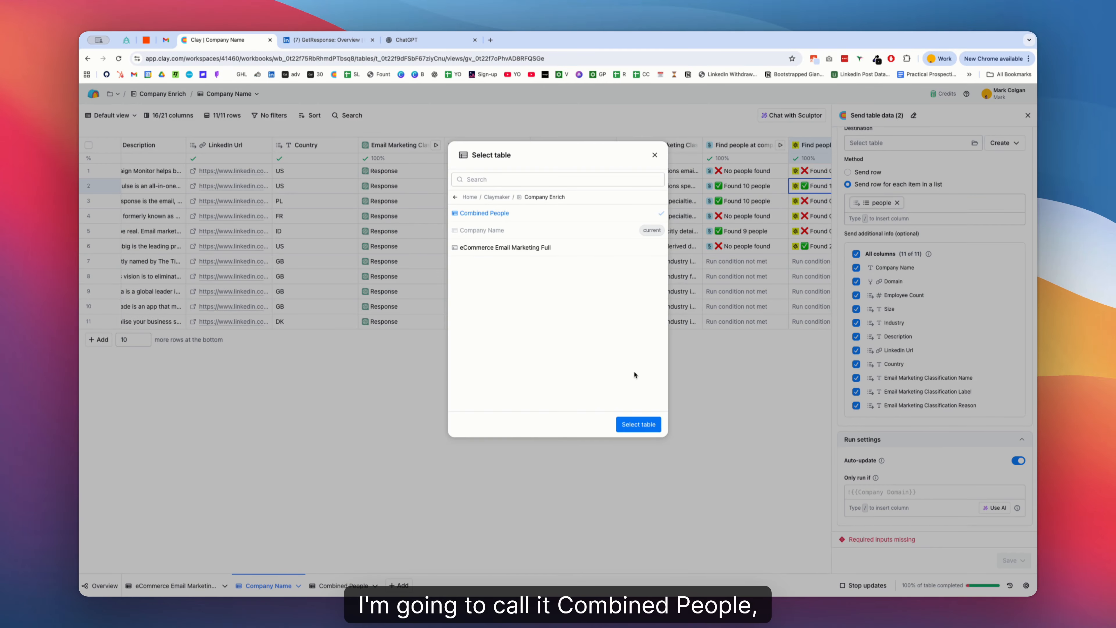
{"action": "left_click", "coordinate": [638, 425]}
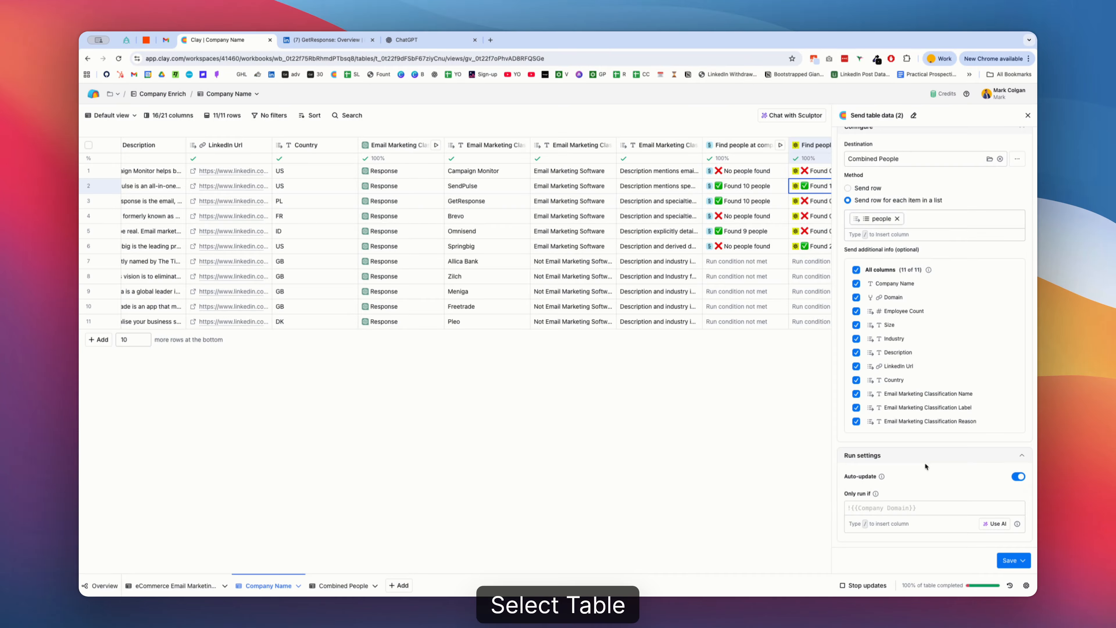
{"action": "left_click", "coordinate": [1018, 555]}
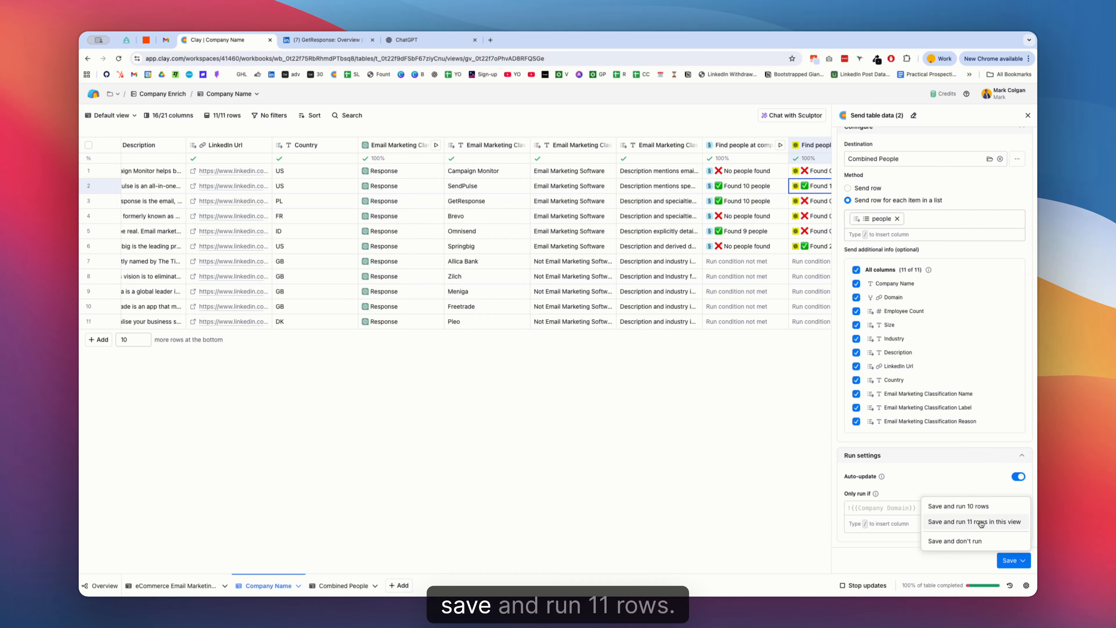
{"action": "left_click", "coordinate": [997, 522]}
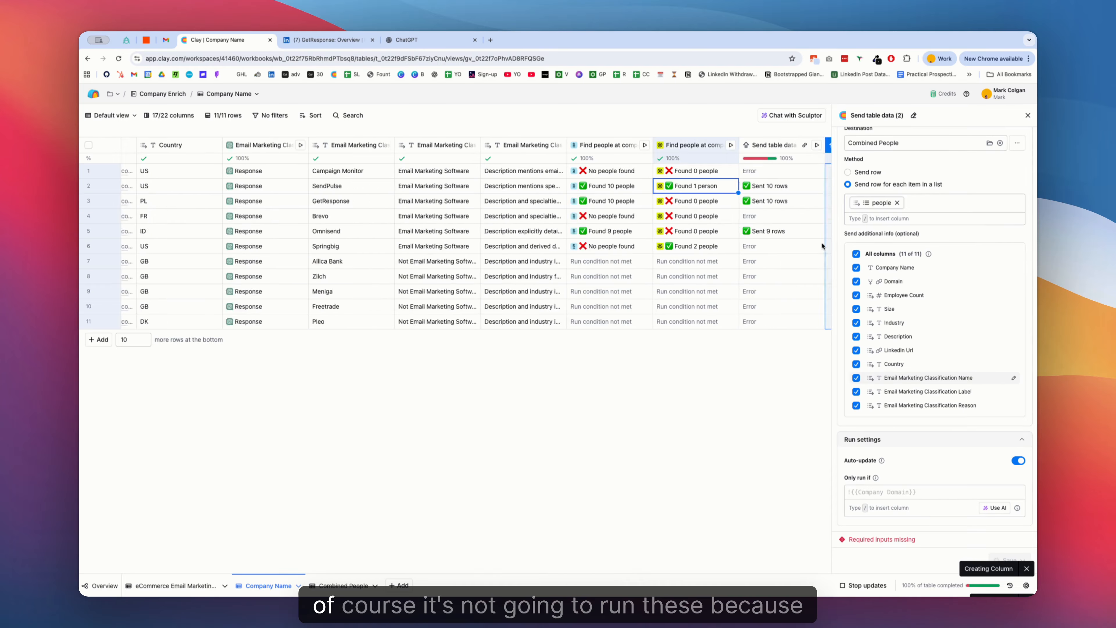
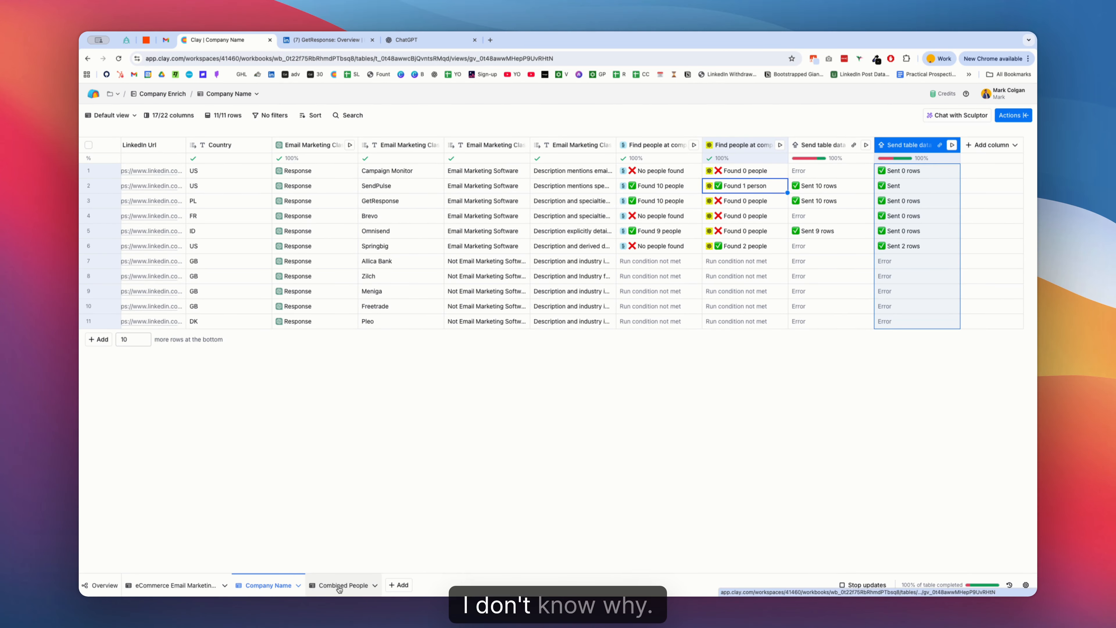
In the Combined People table, map the First Name from row 30's cell details to the existing First Name column.
{"action": "left_click", "coordinate": [360, 586]}
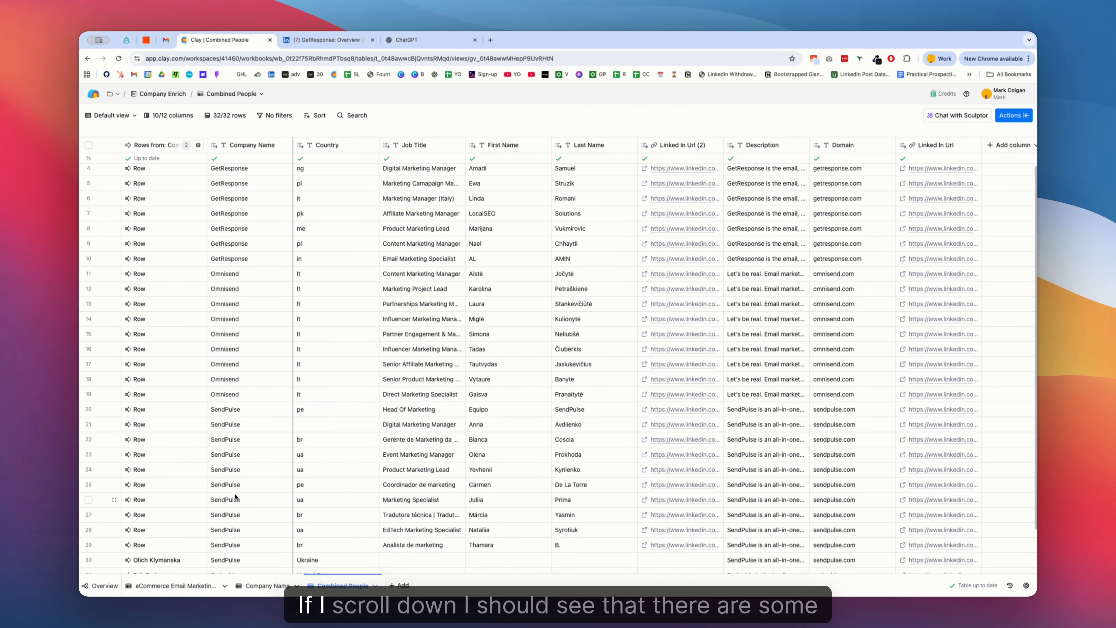
{"action": "scroll", "coordinate": [190, 432], "scroll_direction": "down", "scroll_amount": 3}
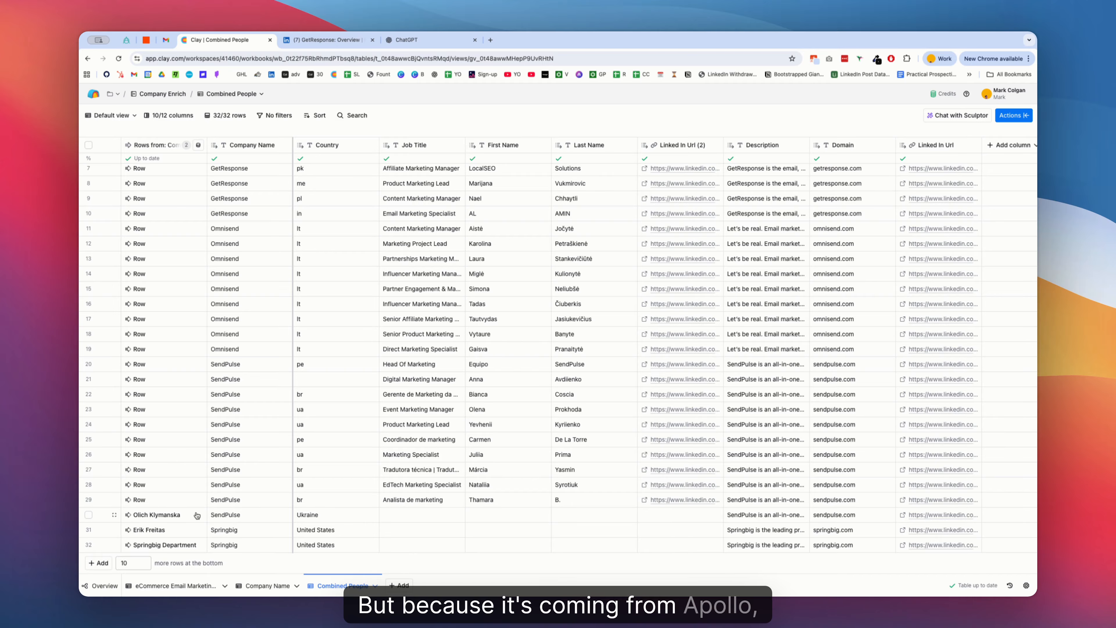
{"action": "left_click", "coordinate": [184, 517]}
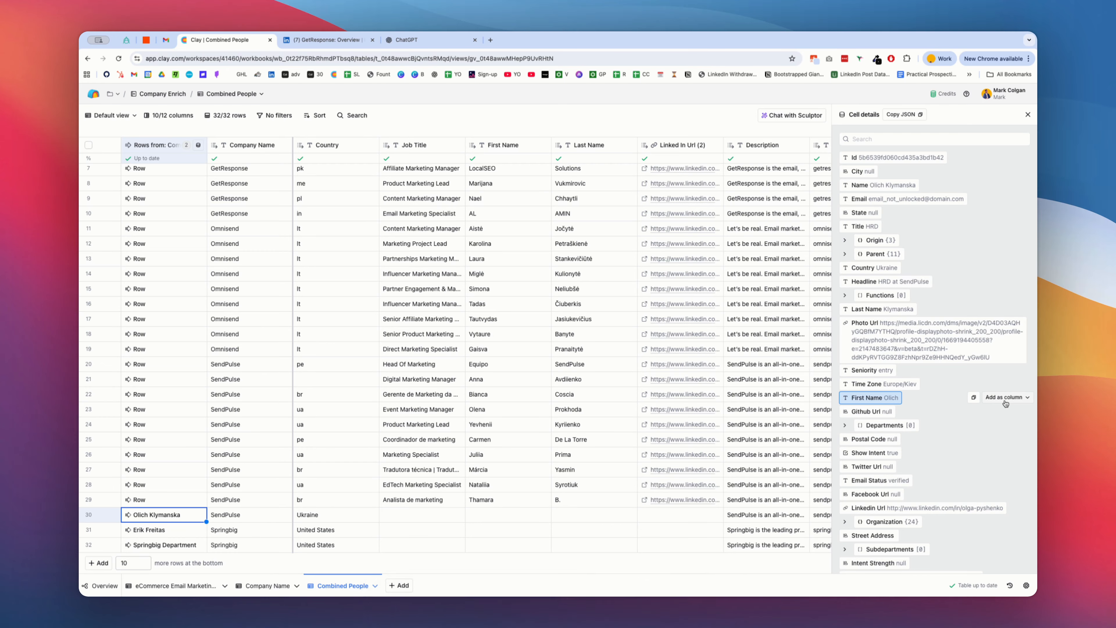
{"action": "left_click", "coordinate": [1006, 401]}
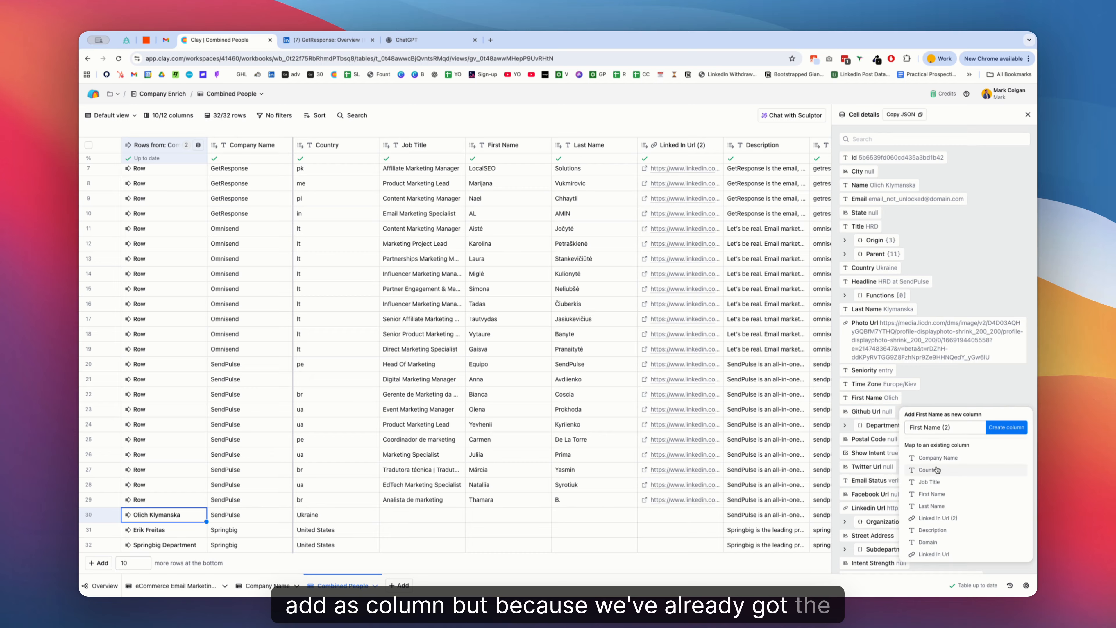
{"action": "left_click", "coordinate": [931, 493]}
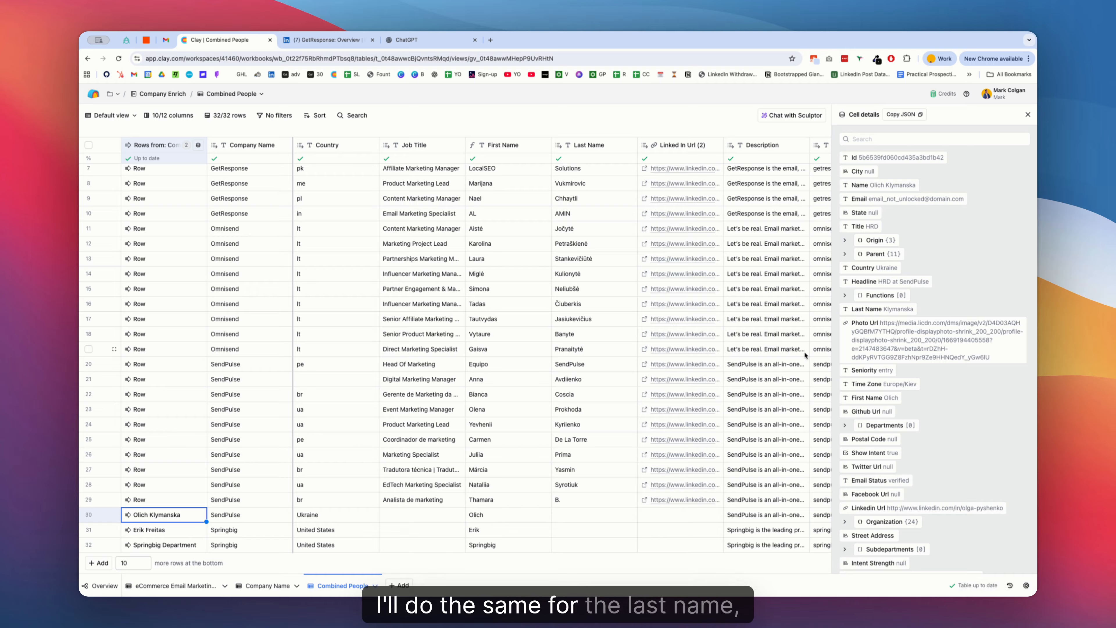
Map row 30's Last Name to the existing Last Name column and its Title to the existing Job Title column.
{"action": "mouse_move", "coordinate": [881, 313]}
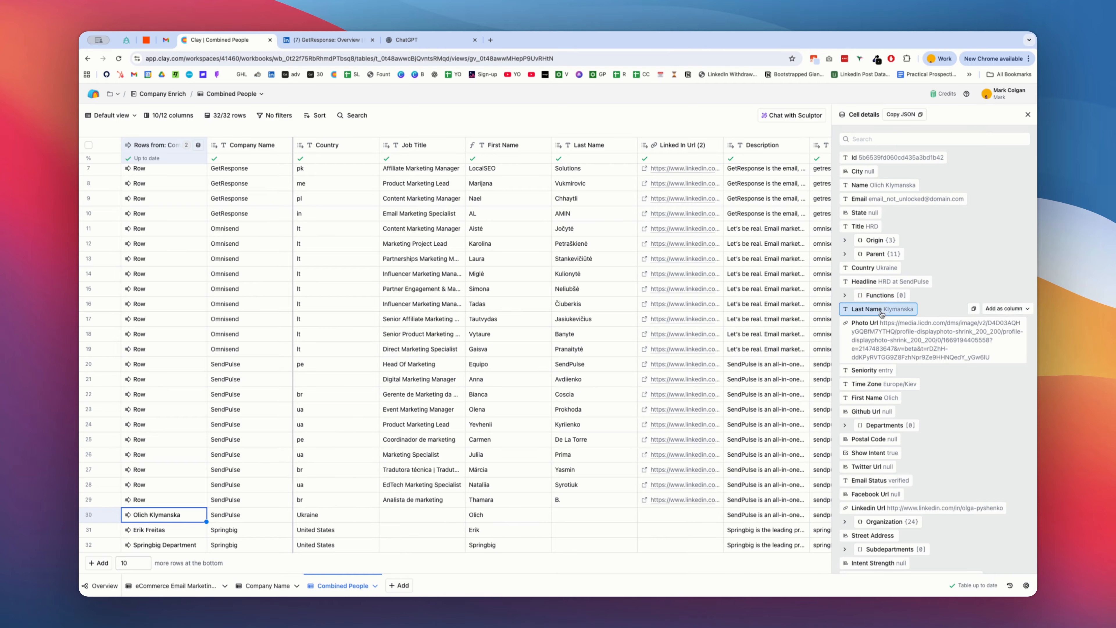
{"action": "left_click", "coordinate": [1009, 308]}
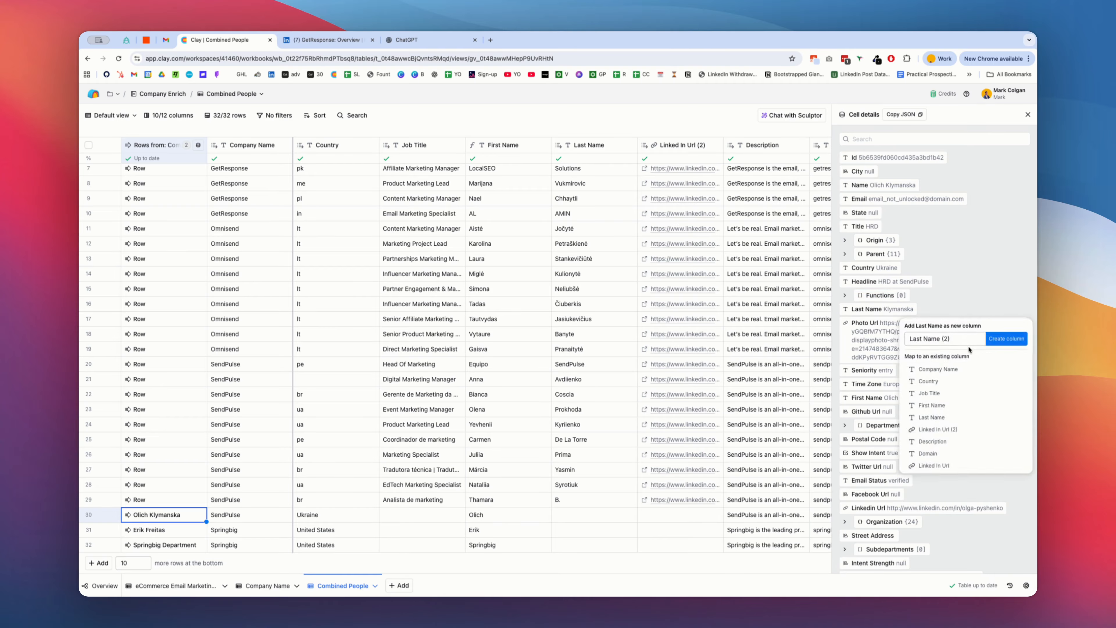
{"action": "left_click", "coordinate": [922, 416]}
{"action": "left_click", "coordinate": [923, 417]}
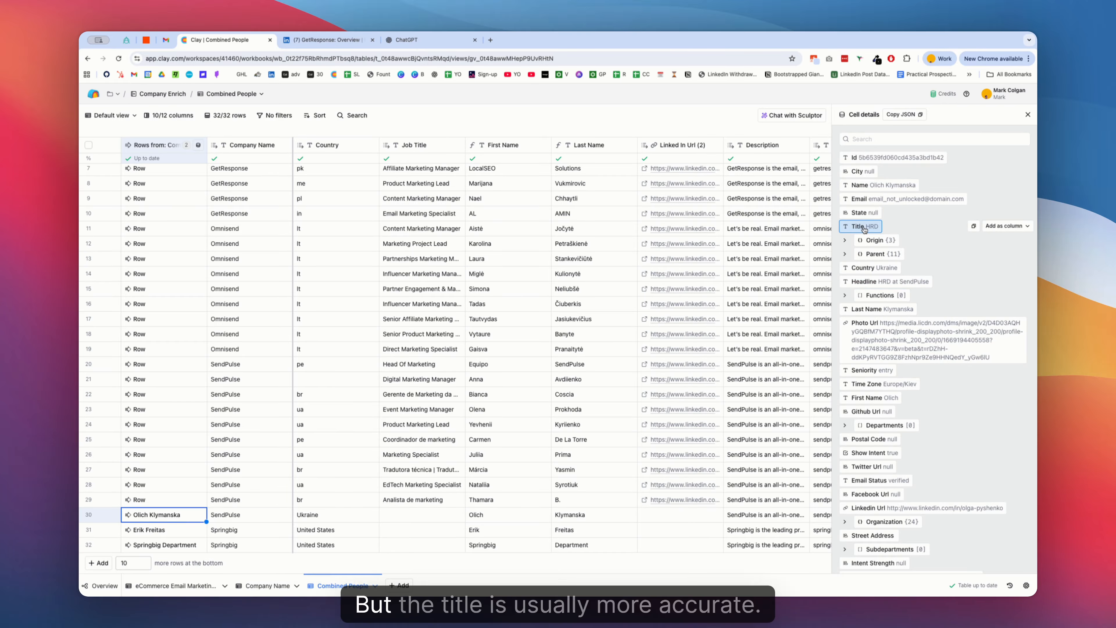
{"action": "left_click", "coordinate": [1003, 226]}
{"action": "left_click", "coordinate": [933, 315]}
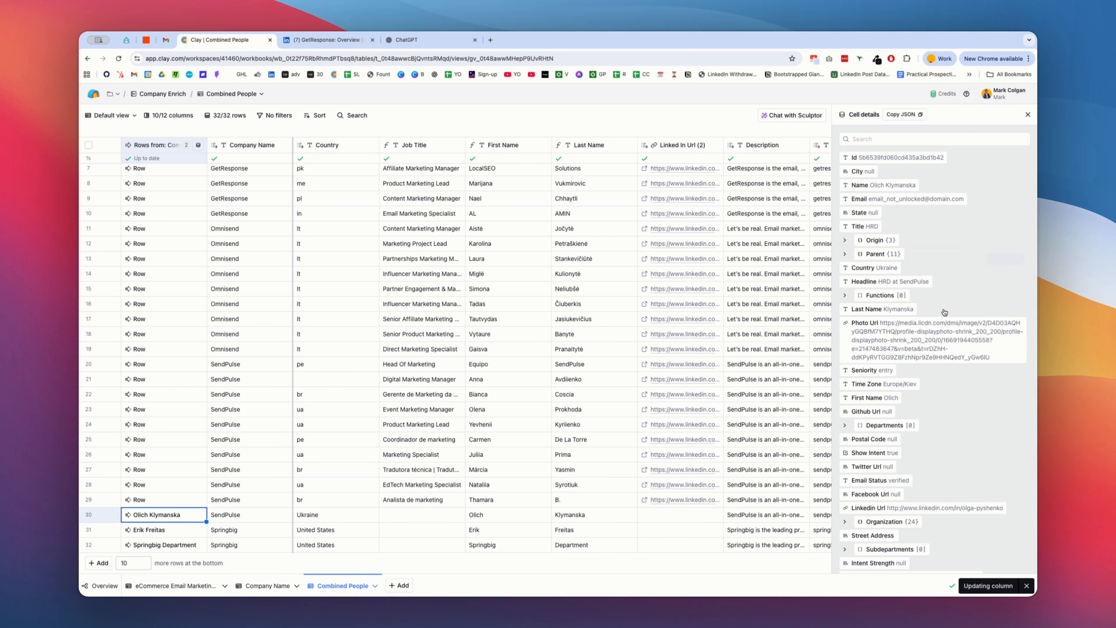
Widen the Linked In Url (2) column in the Combined People table and rename it Person LinkedIn.
{"action": "scroll", "coordinate": [483, 519], "scroll_direction": "right", "scroll_amount": 4}
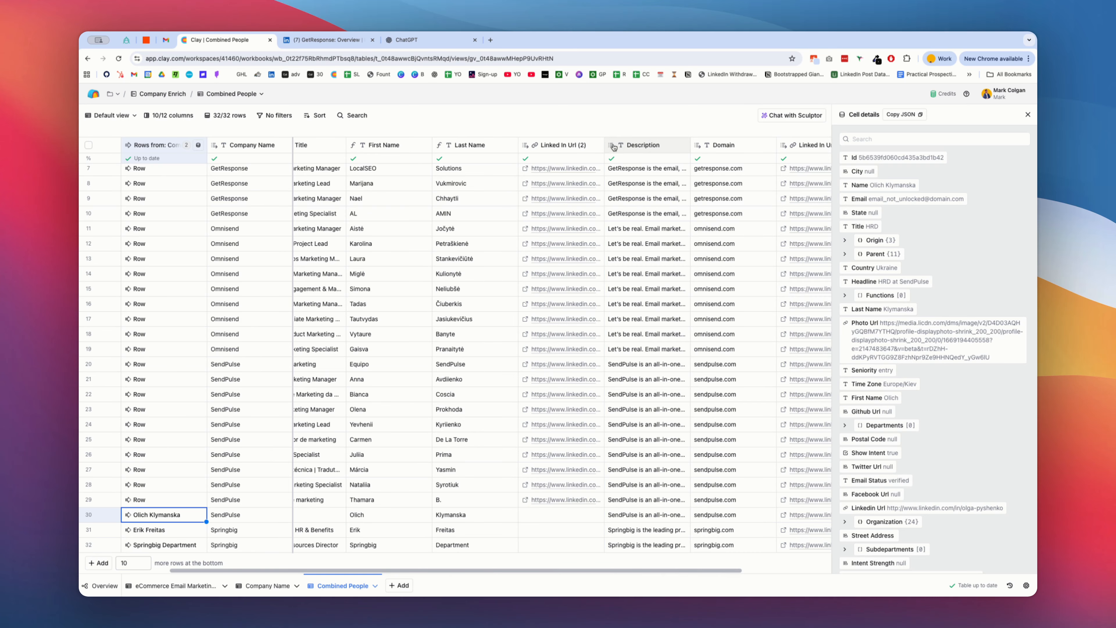
{"action": "scroll", "coordinate": [614, 149], "scroll_direction": "up", "scroll_amount": 3}
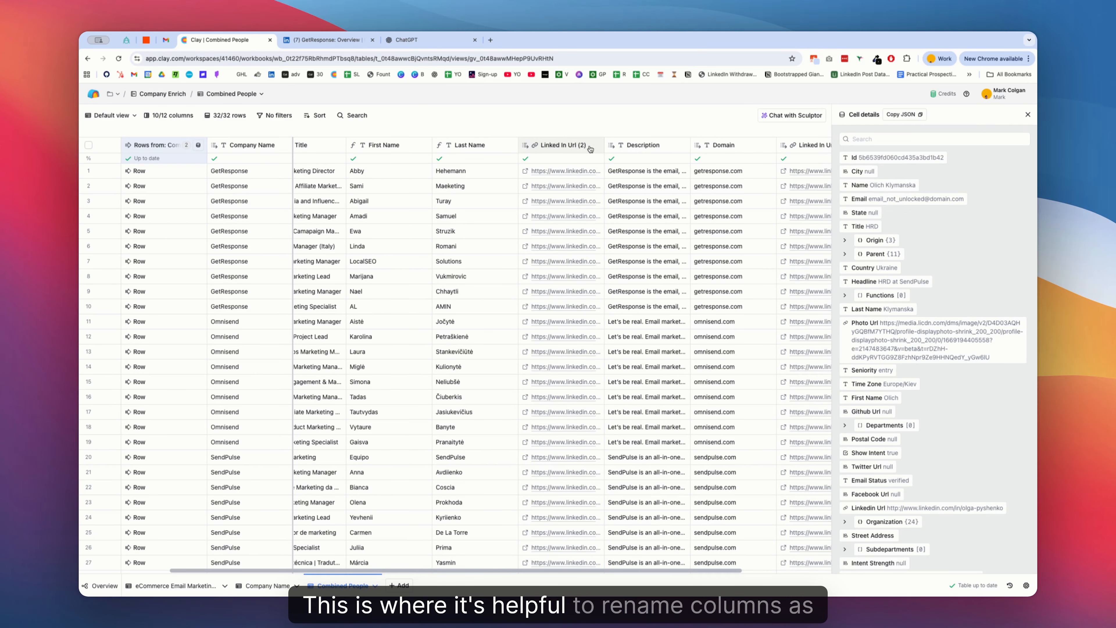
{"action": "left_click_drag", "start_coordinate": [604, 145], "coordinate": [674, 149]}
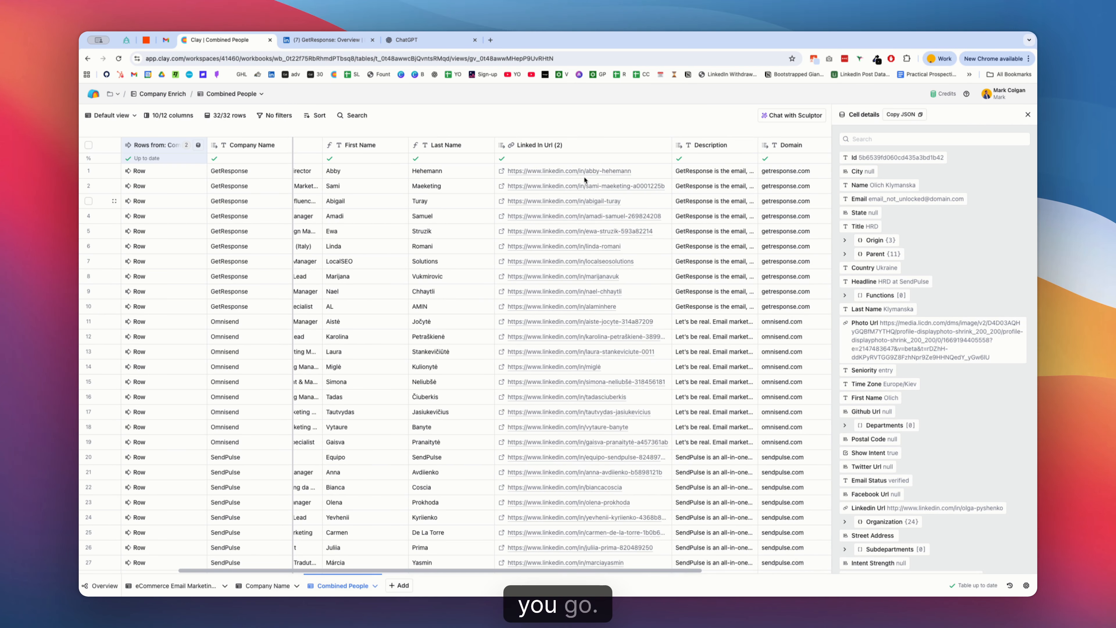
{"action": "left_click", "coordinate": [606, 145]}
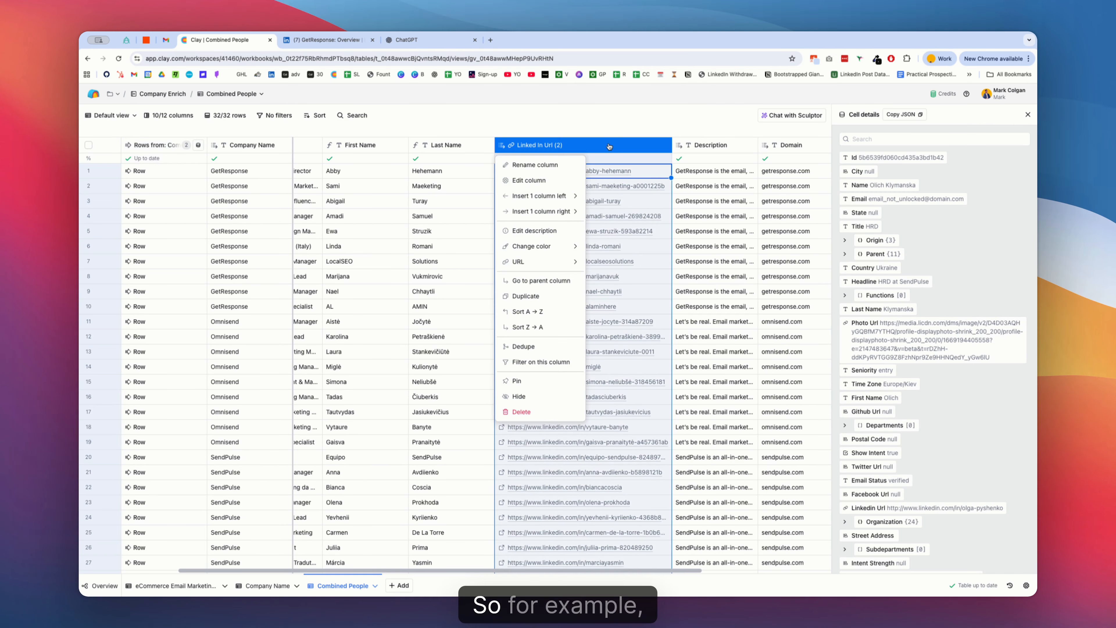
{"action": "left_click", "coordinate": [556, 165]}
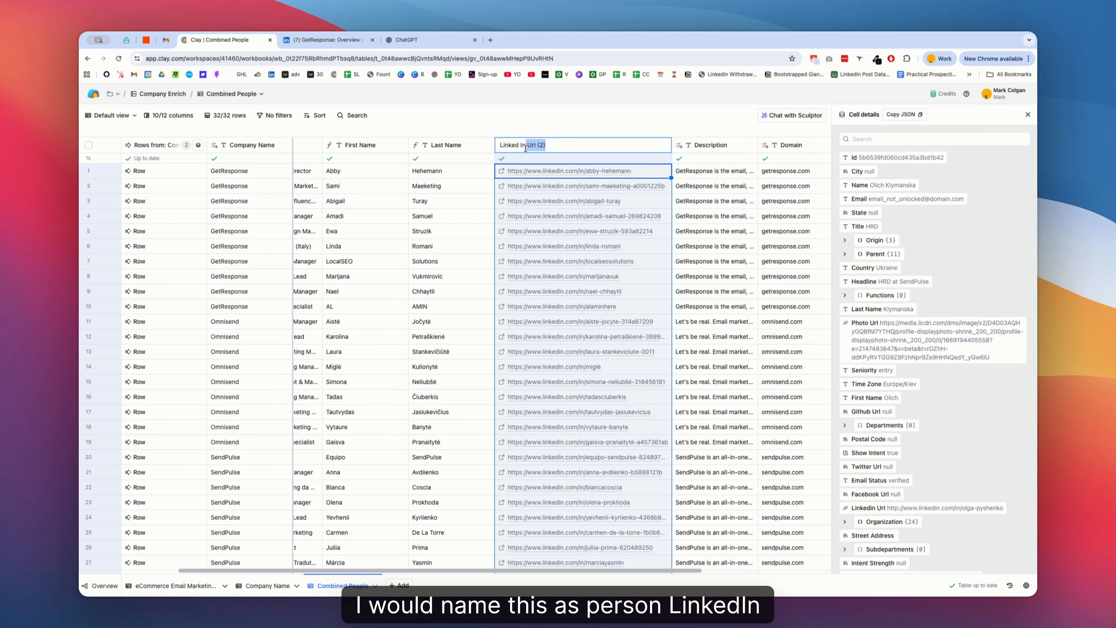
{"action": "key", "text": "BackSpace"}
{"action": "key", "text": "BackSpace"}
{"action": "key", "text": "BackSpace"}
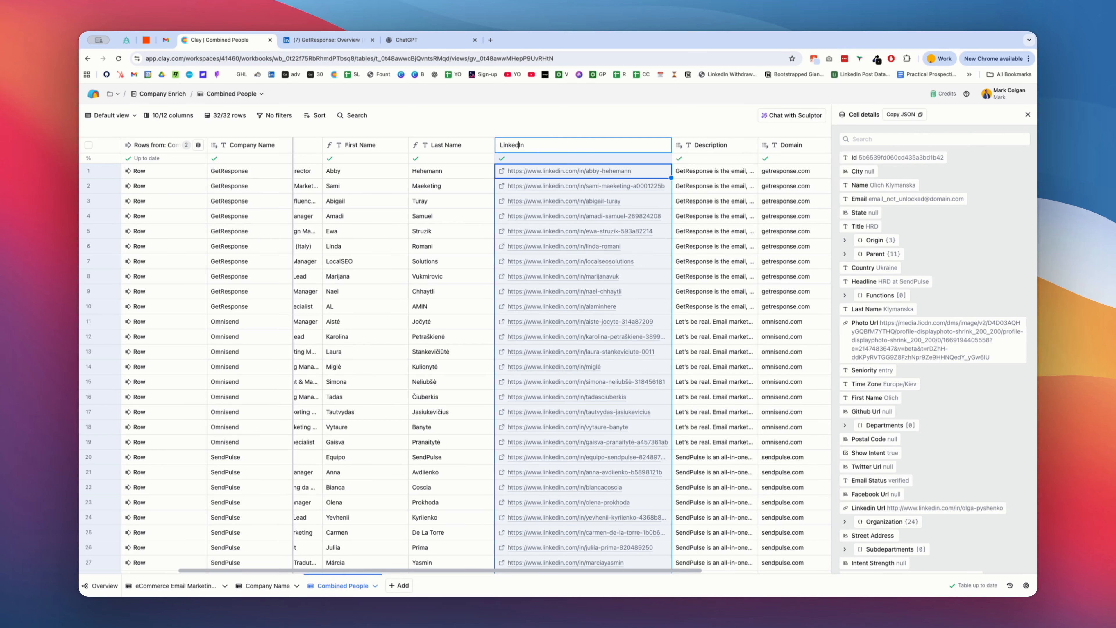
{"action": "type", "text": "Person"}
{"action": "key", "text": "Return"}
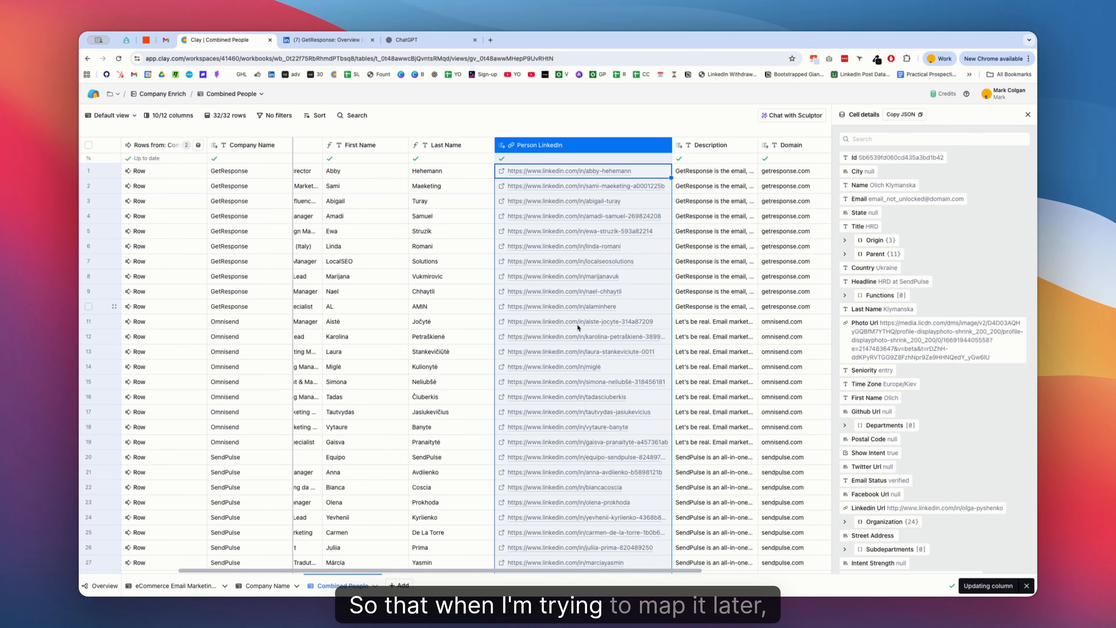
Map row 30's LinkedIn Url to the existing Person LinkedIn column and close the cell details.
{"action": "scroll", "coordinate": [530, 326], "scroll_direction": "down", "scroll_amount": 3}
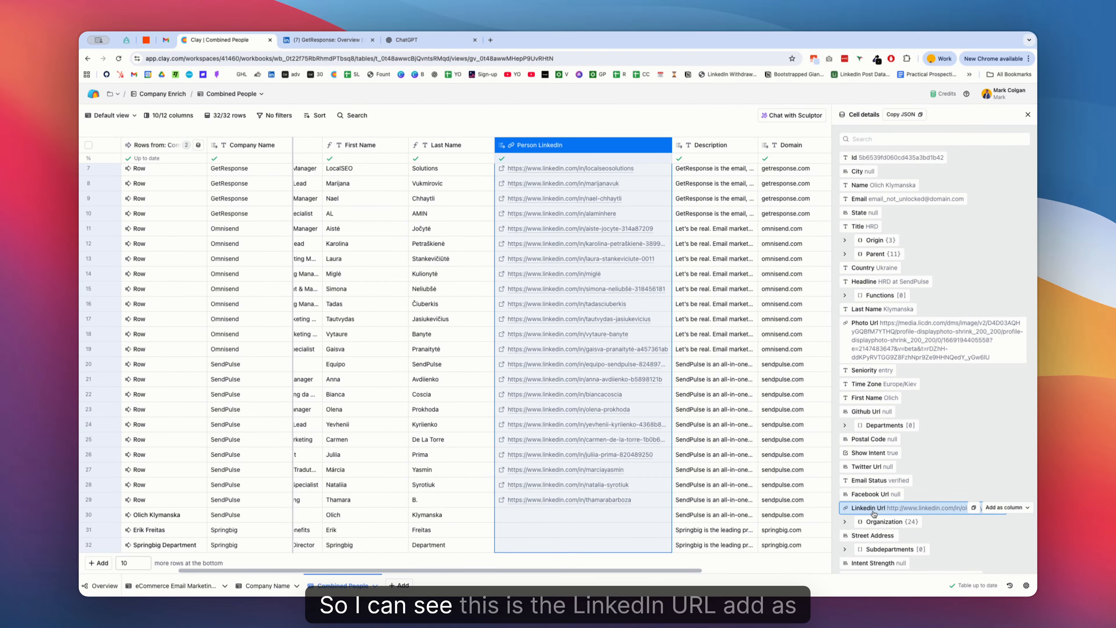
{"action": "left_click", "coordinate": [1007, 508]}
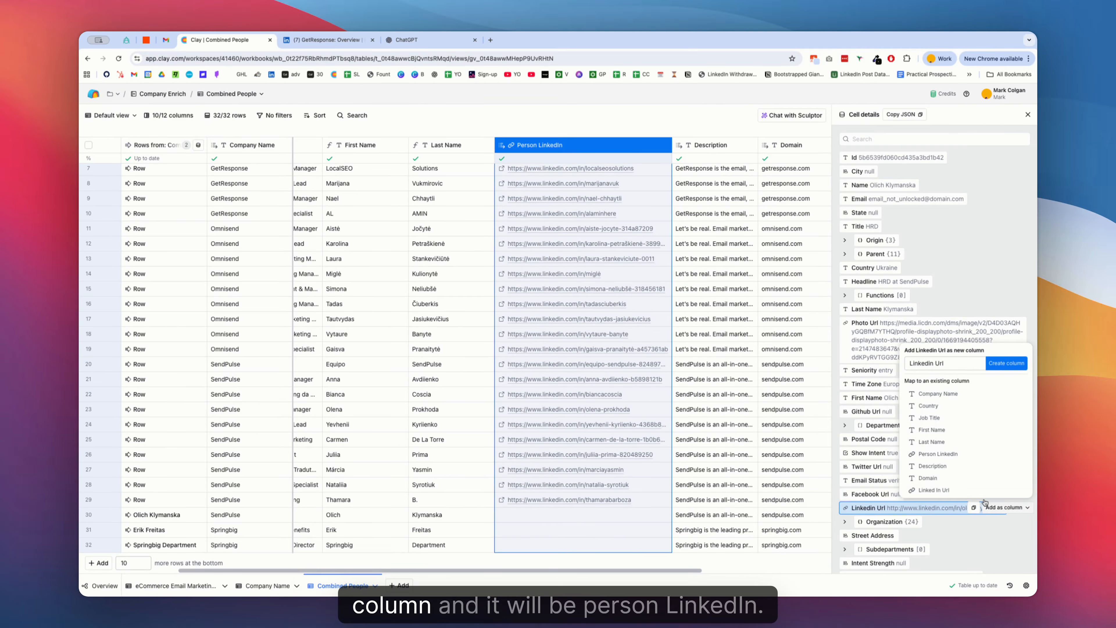
{"action": "left_click", "coordinate": [946, 455]}
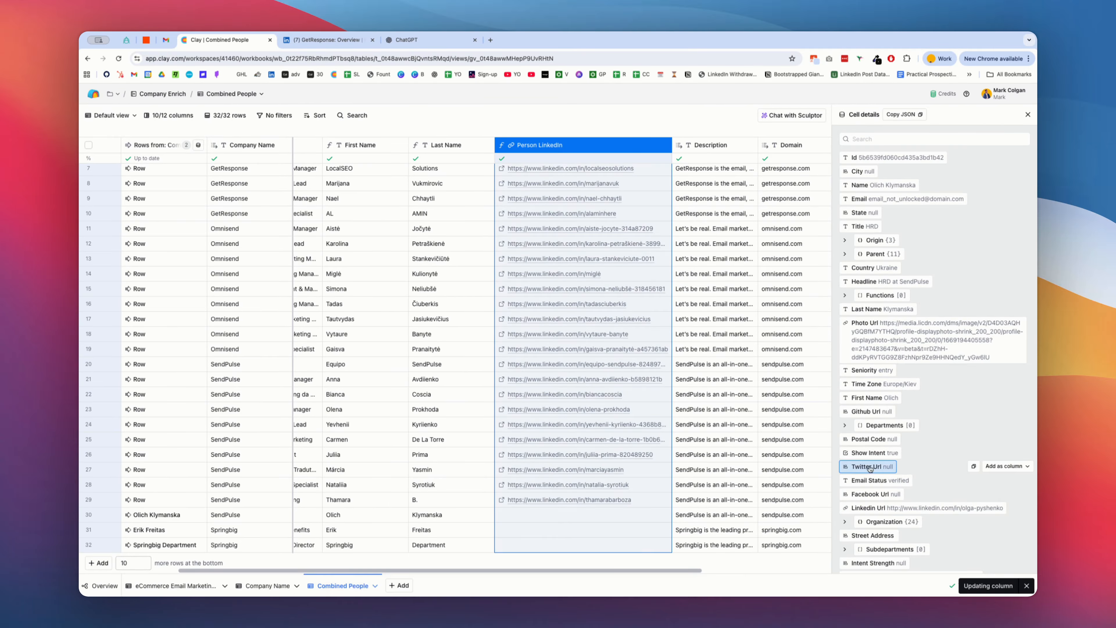
{"action": "scroll", "coordinate": [606, 493], "scroll_direction": "left", "scroll_amount": 5}
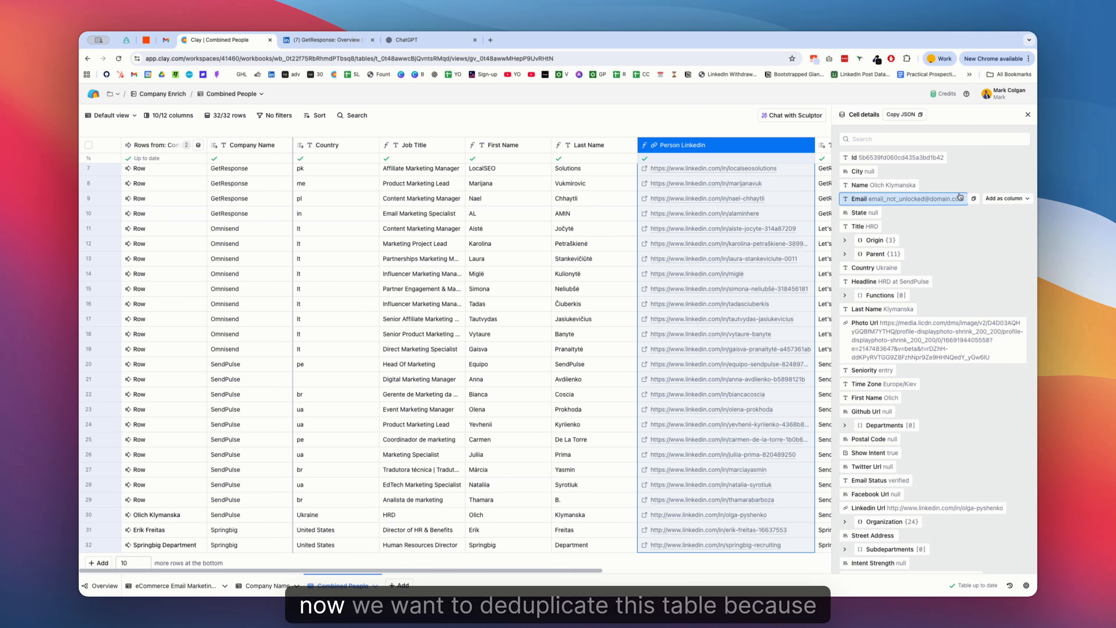
{"action": "left_click", "coordinate": [1027, 115]}
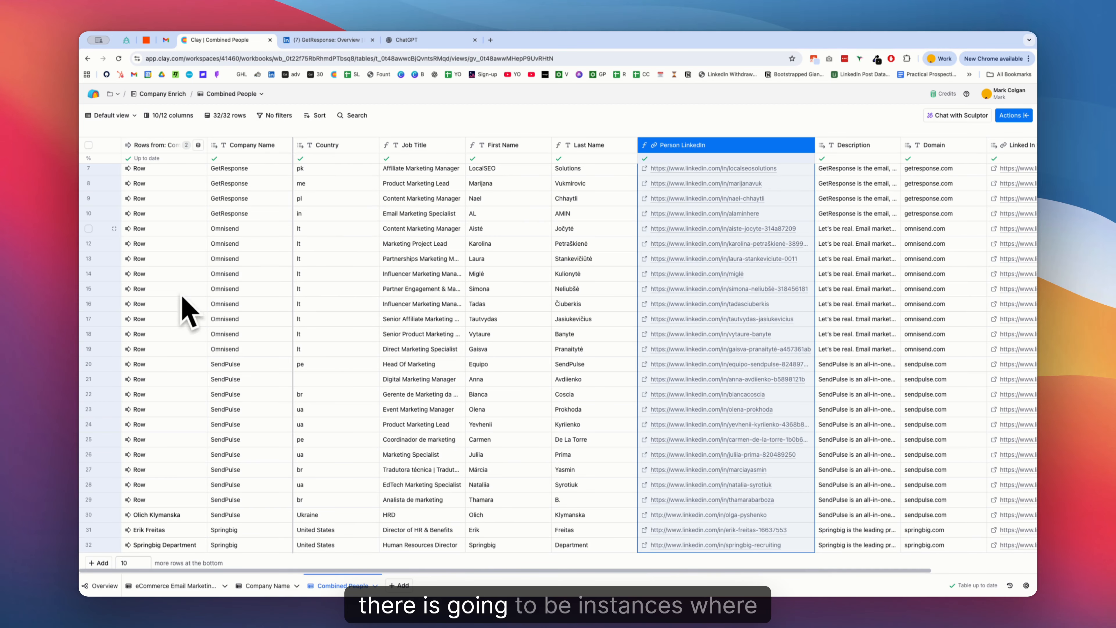
Compare the results of the two people-search columns in the Company Name table with the rows in Combined People.
{"action": "left_click", "coordinate": [254, 585]}
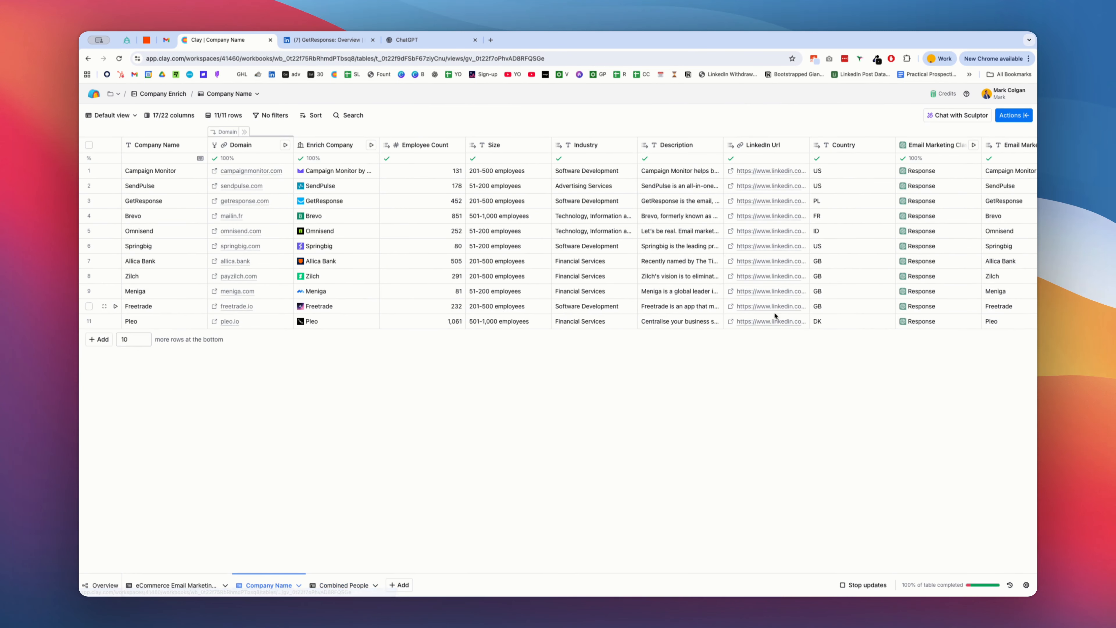
{"action": "scroll", "coordinate": [796, 306], "scroll_direction": "right", "scroll_amount": 8}
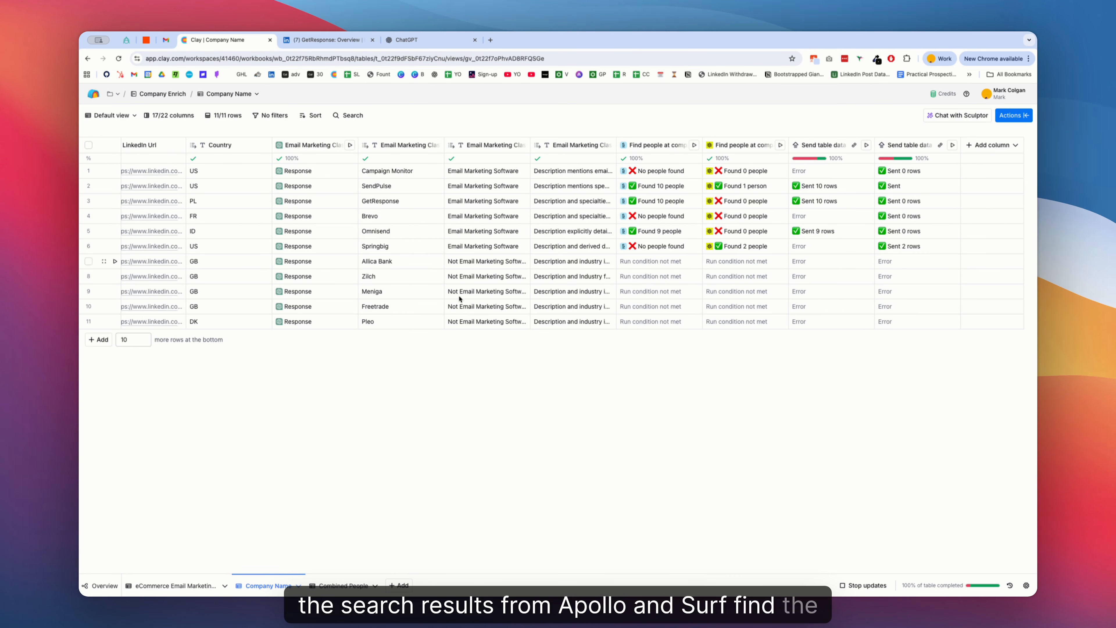
{"action": "left_click", "coordinate": [343, 585]}
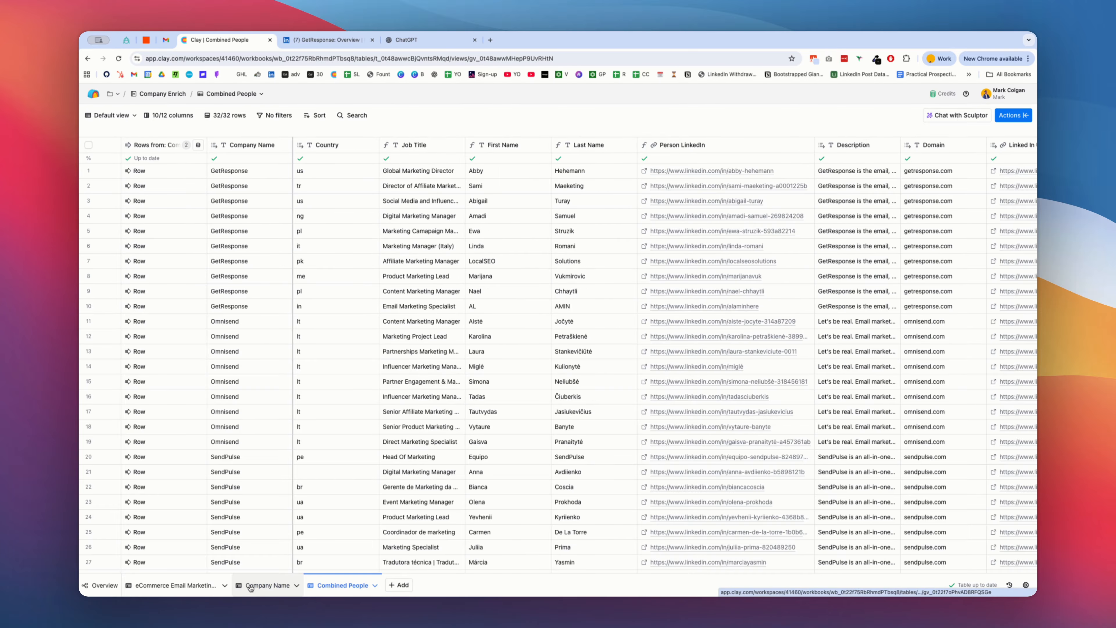
{"action": "left_click", "coordinate": [250, 586]}
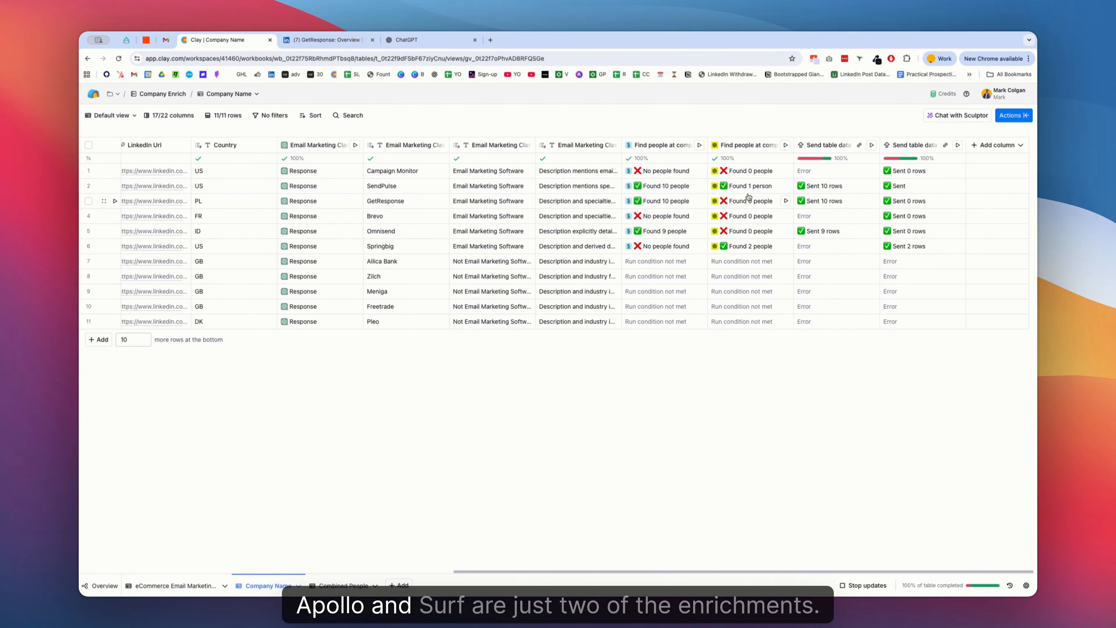
{"action": "scroll", "coordinate": [748, 197], "scroll_direction": "right", "scroll_amount": 1}
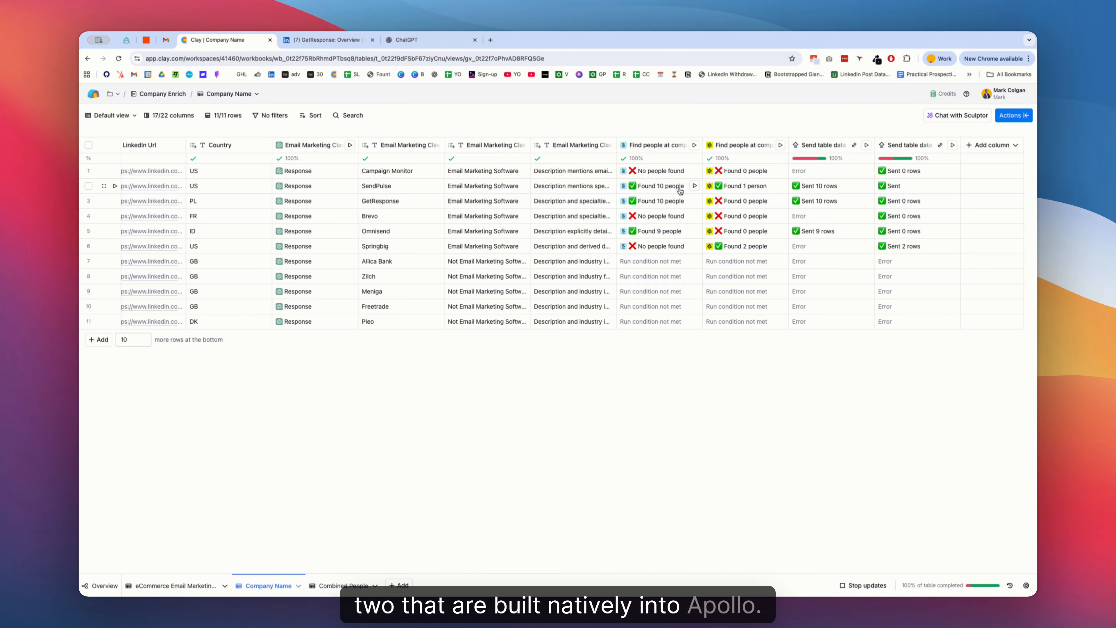
Check which Apollo.io account the second people-search column uses, leaving its settings as they are.
{"action": "left_click", "coordinate": [738, 146]}
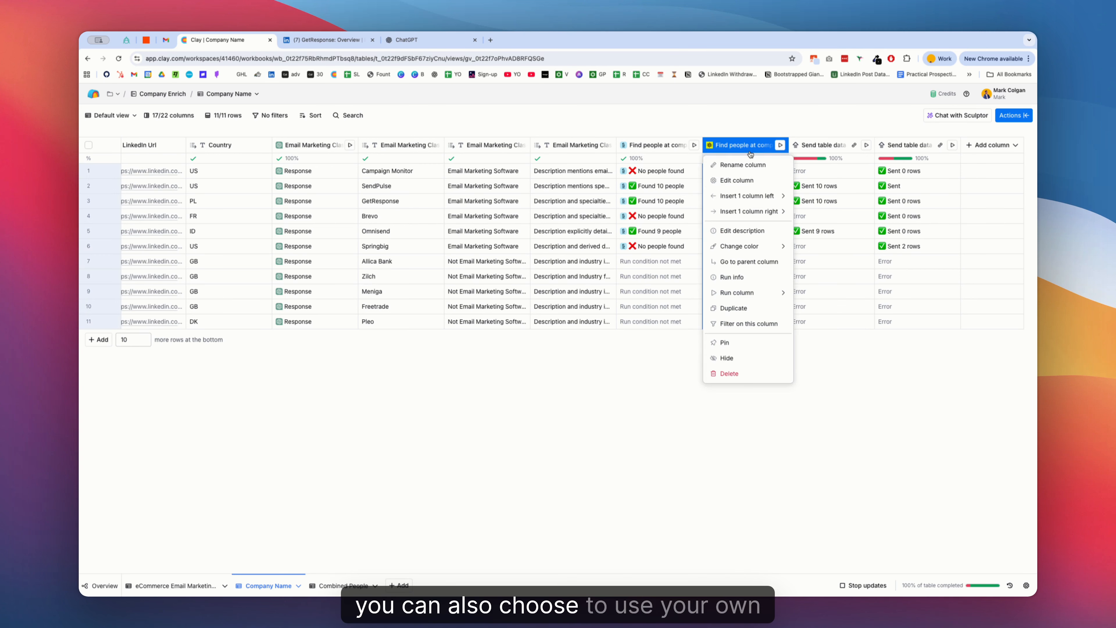
{"action": "left_click", "coordinate": [747, 181]}
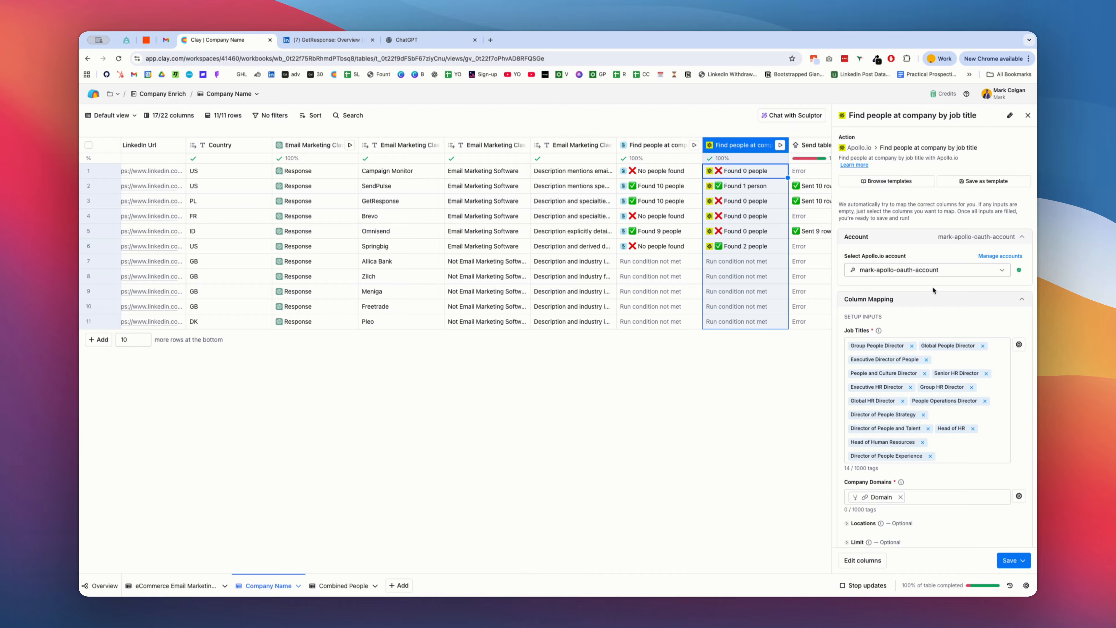
{"action": "left_click", "coordinate": [1026, 116]}
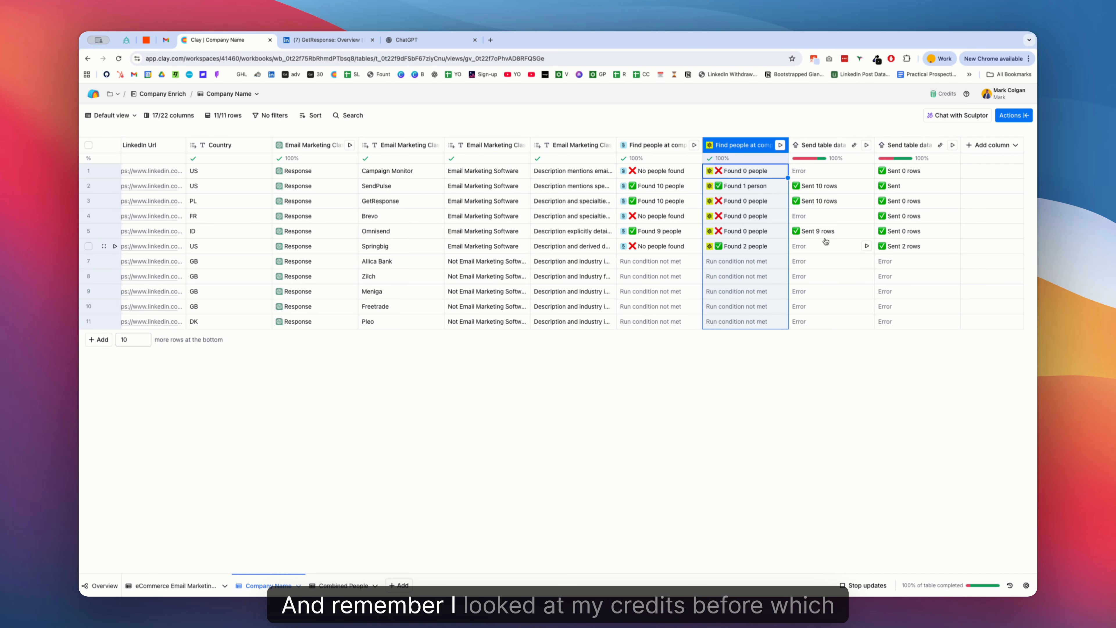
Check the credits charged for SendPulse's first people search and for Springbig's Apollo.io people search.
{"action": "left_click", "coordinate": [945, 95]}
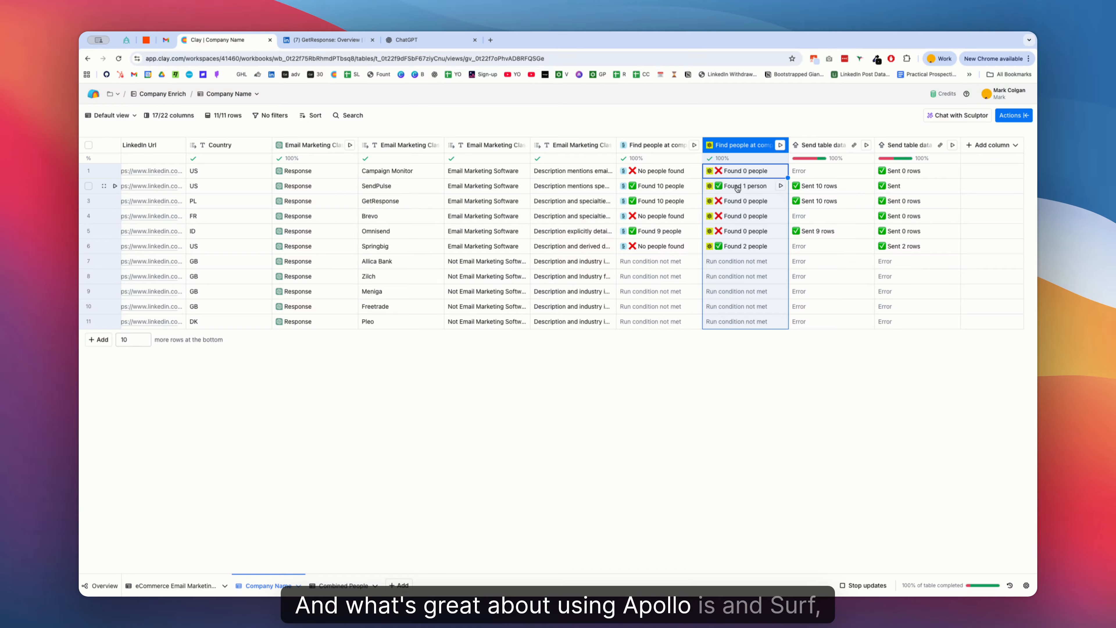
{"action": "left_click", "coordinate": [663, 189]}
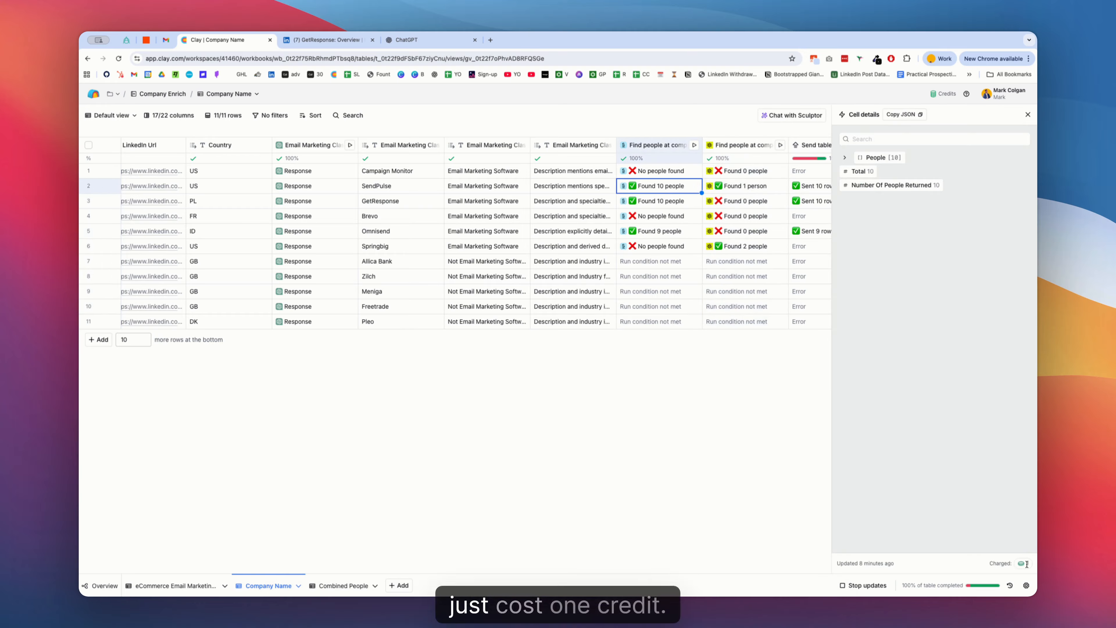
{"action": "left_click", "coordinate": [745, 246]}
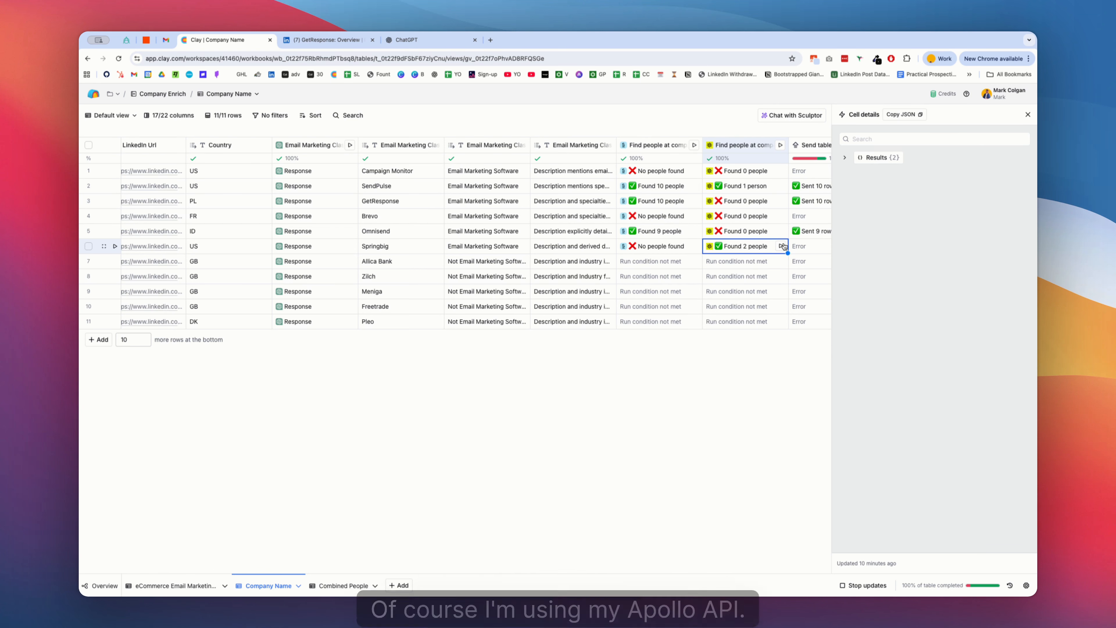
{"action": "left_click", "coordinate": [1028, 115]}
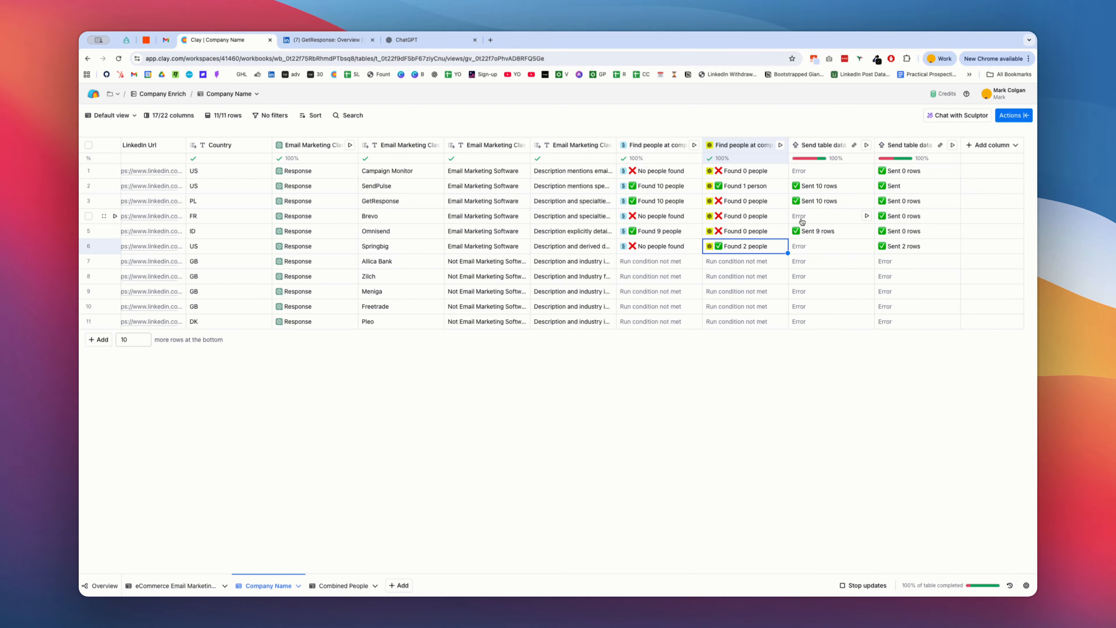
Look through the names and job titles in the Combined People table for duplicate people, starting from the last three rows.
{"action": "left_click", "coordinate": [343, 585]}
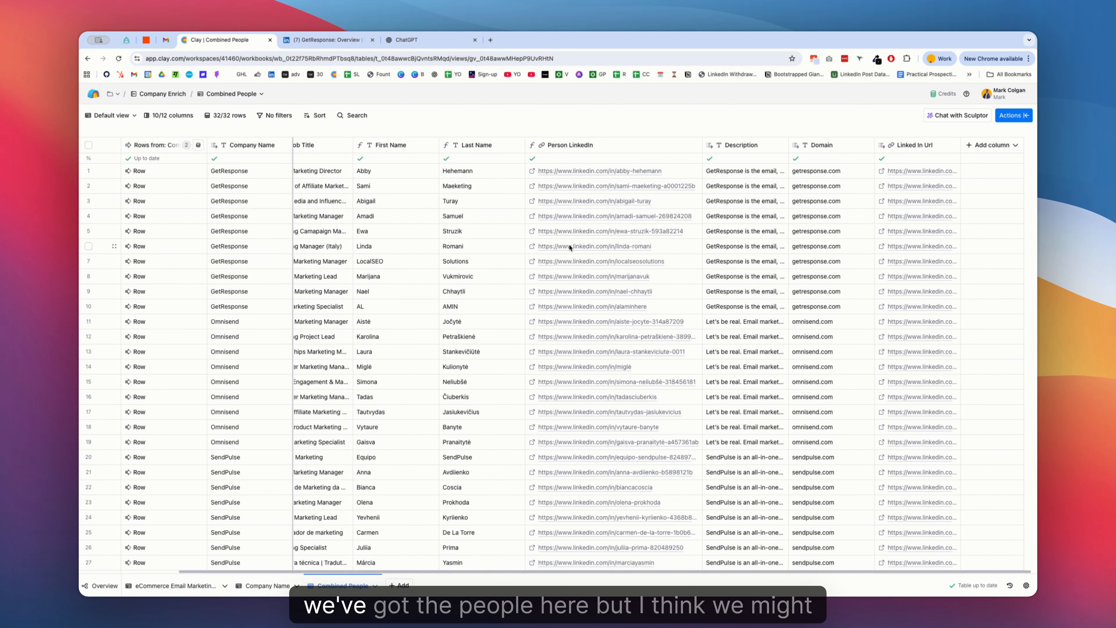
{"action": "scroll", "coordinate": [502, 270], "scroll_direction": "down", "scroll_amount": 4}
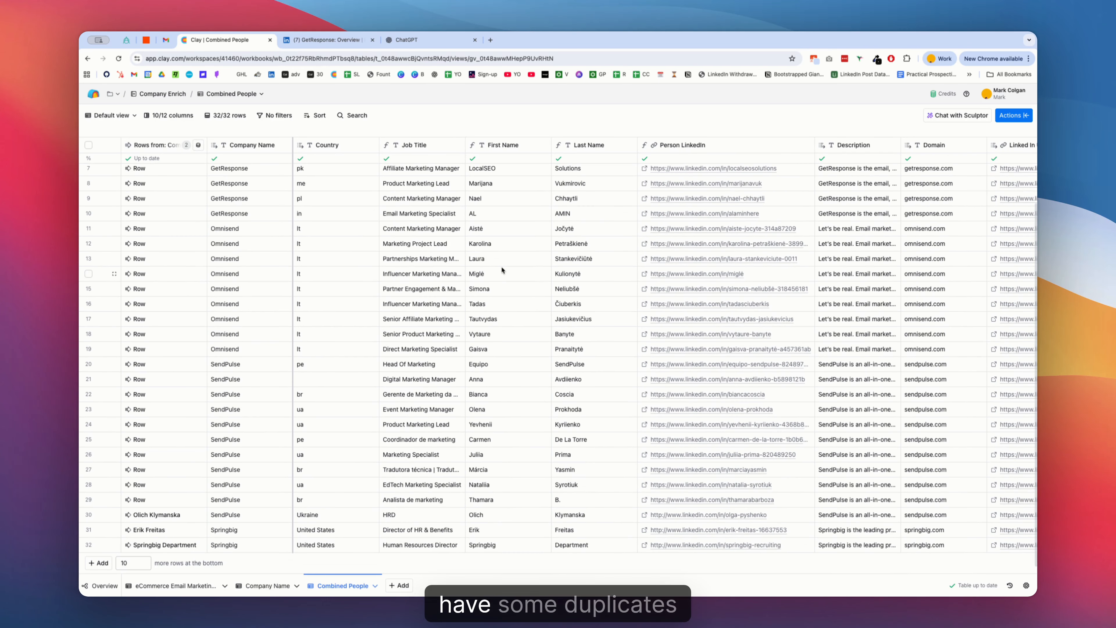
{"action": "scroll", "coordinate": [498, 477], "scroll_direction": "up", "scroll_amount": 3}
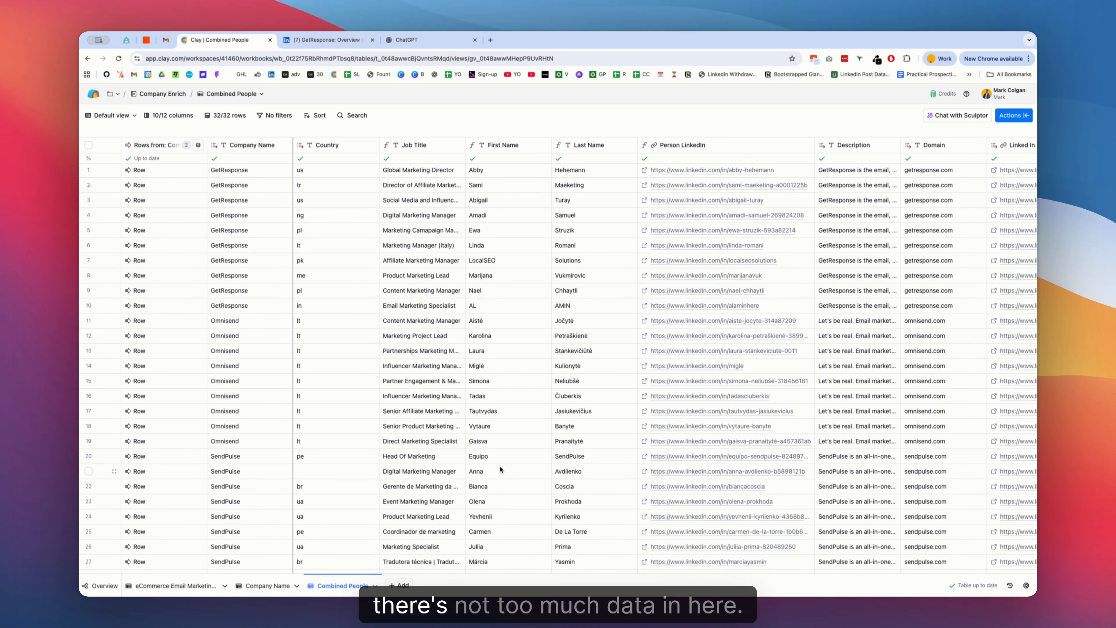
{"action": "scroll", "coordinate": [499, 475], "scroll_direction": "down", "scroll_amount": 3}
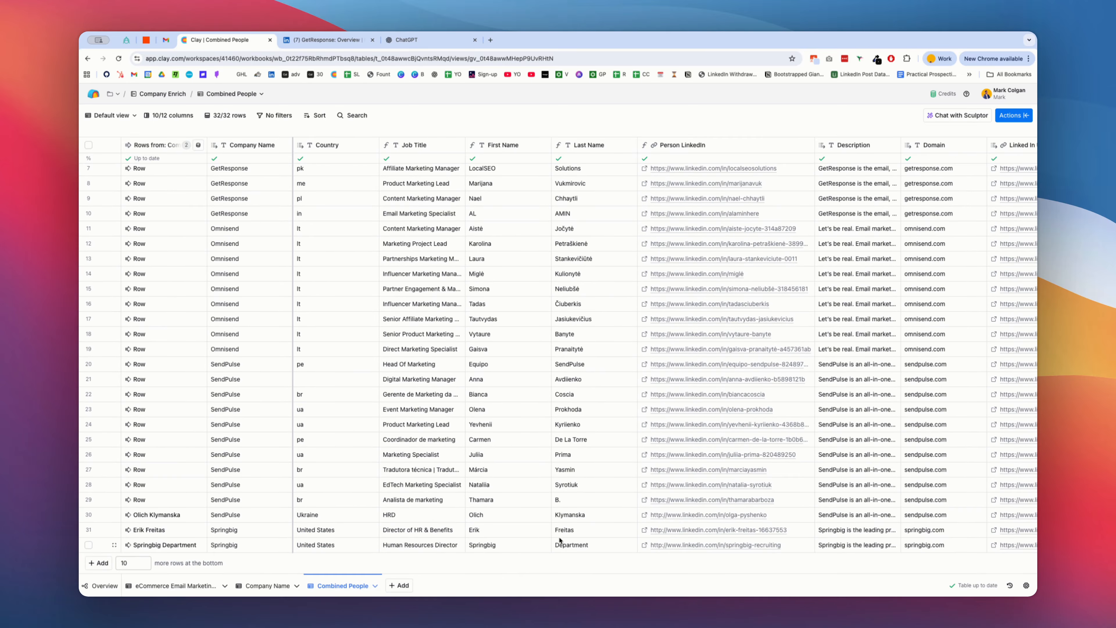
{"action": "left_click", "coordinate": [571, 548]}
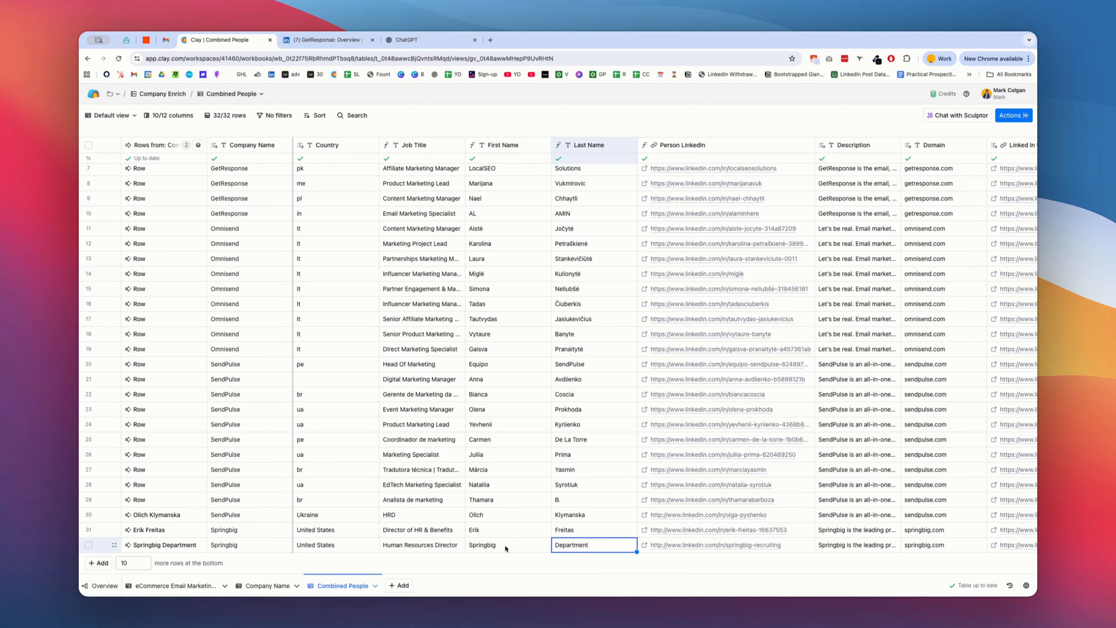
{"action": "left_click", "coordinate": [494, 547]}
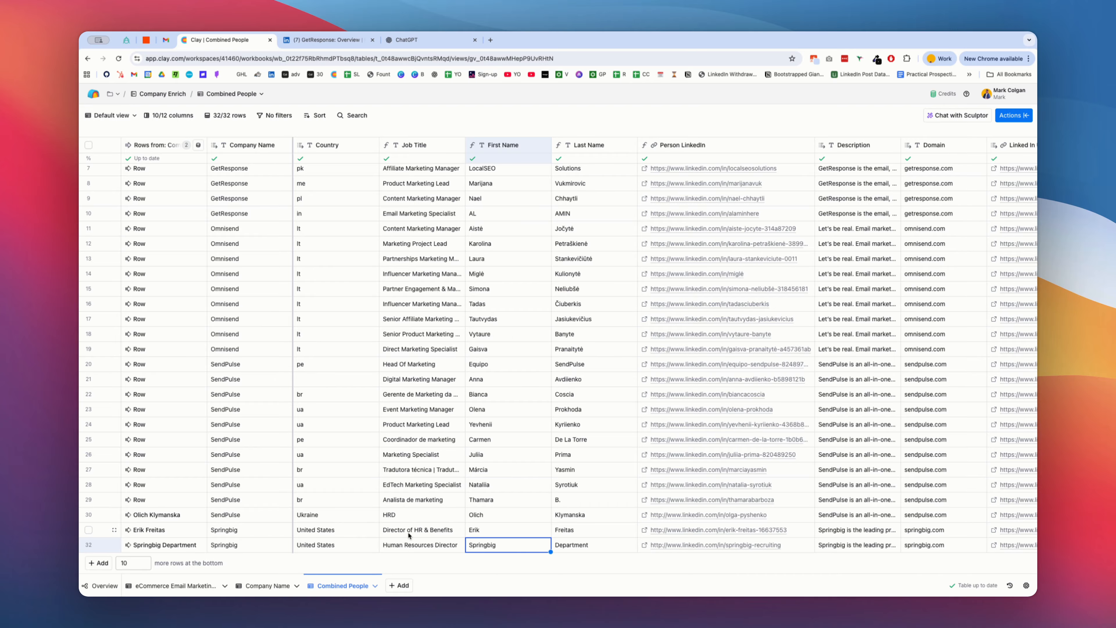
{"action": "left_click", "coordinate": [421, 530]}
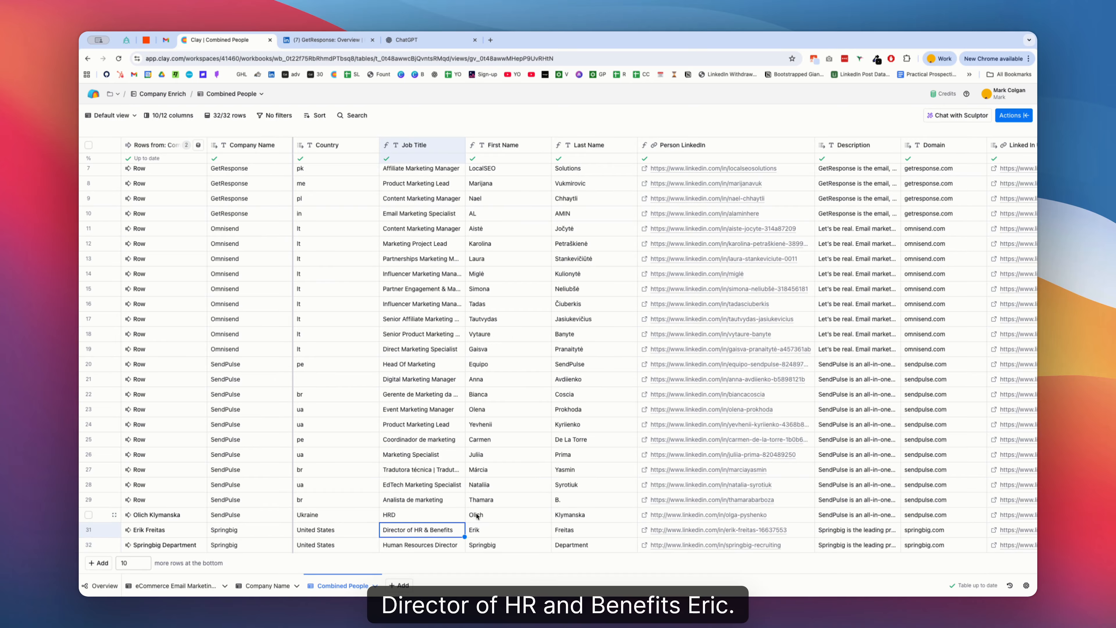
{"action": "scroll", "coordinate": [513, 327], "scroll_direction": "up", "scroll_amount": 3}
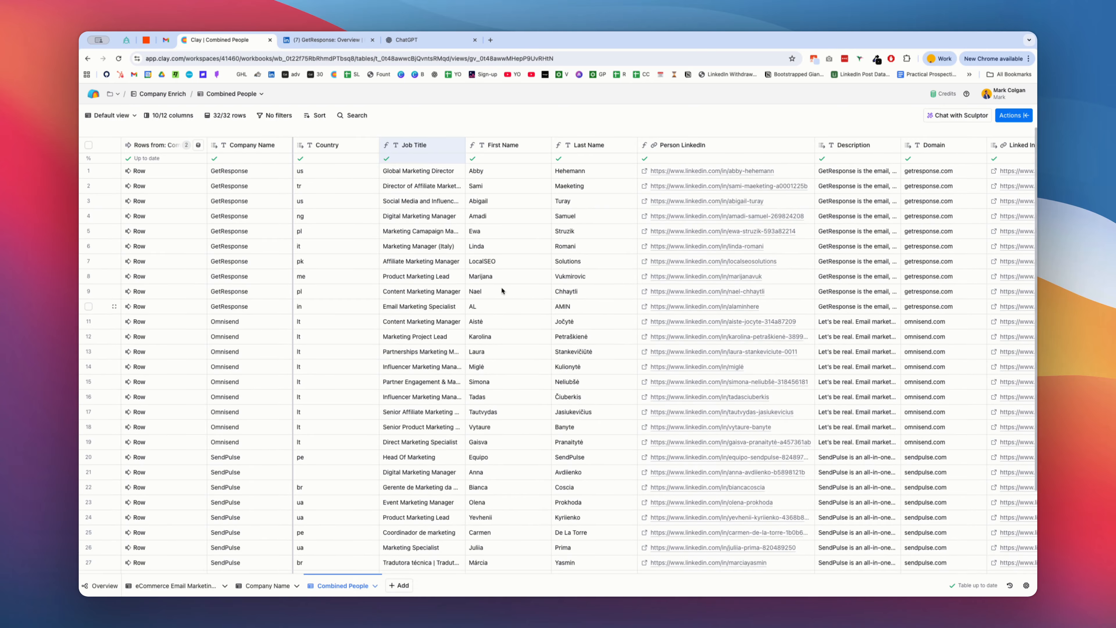
{"action": "scroll", "coordinate": [491, 365], "scroll_direction": "down", "scroll_amount": 3}
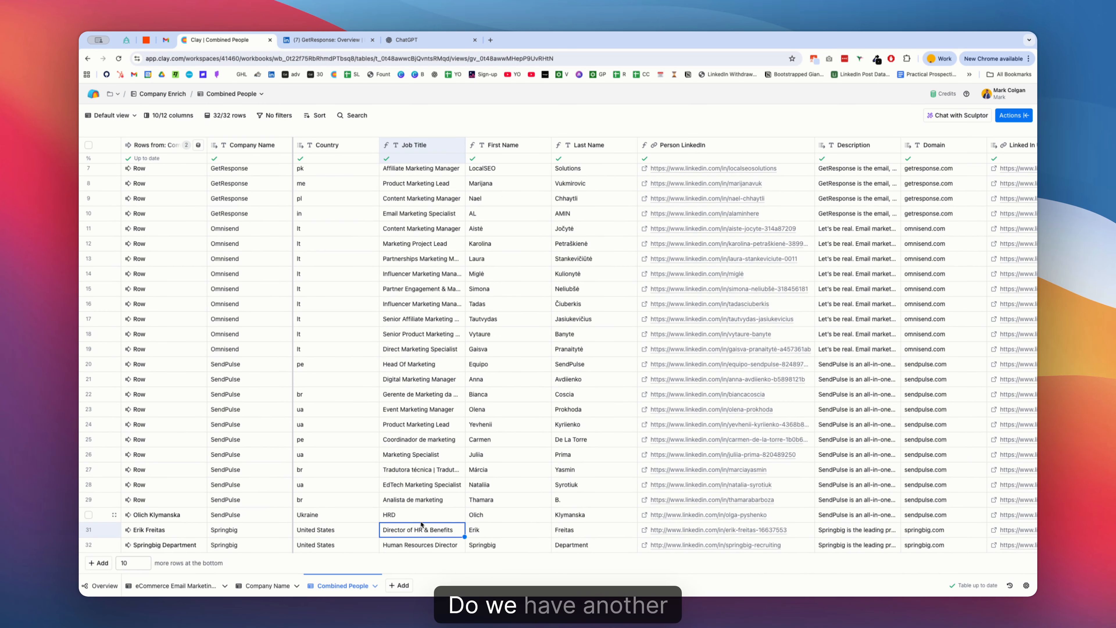
{"action": "left_click", "coordinate": [493, 519]}
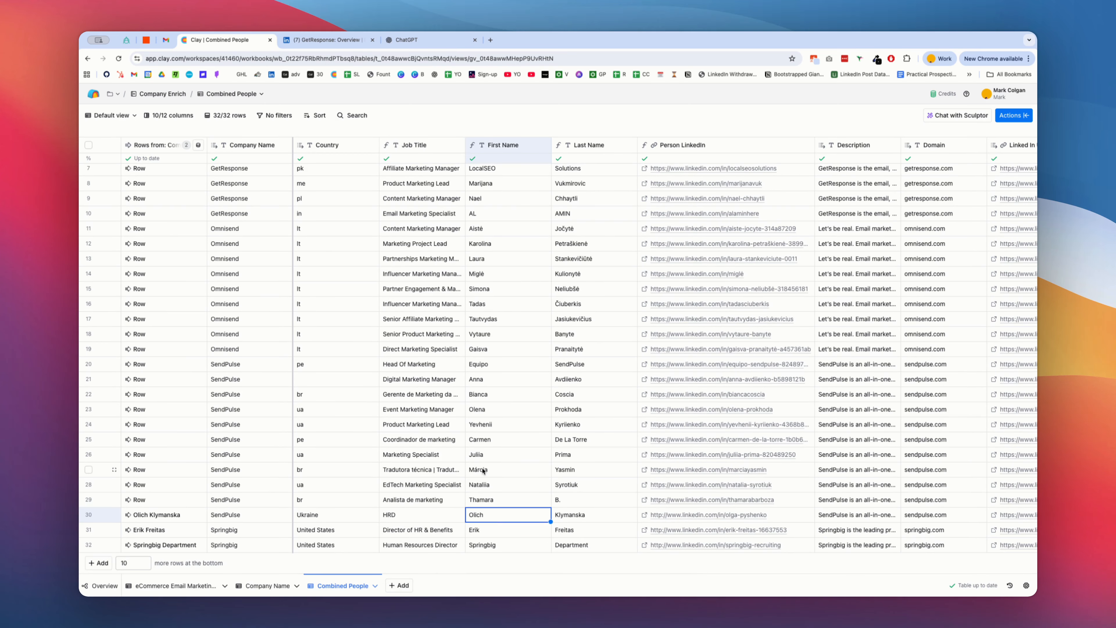
{"action": "scroll", "coordinate": [473, 356], "scroll_direction": "up", "scroll_amount": 3}
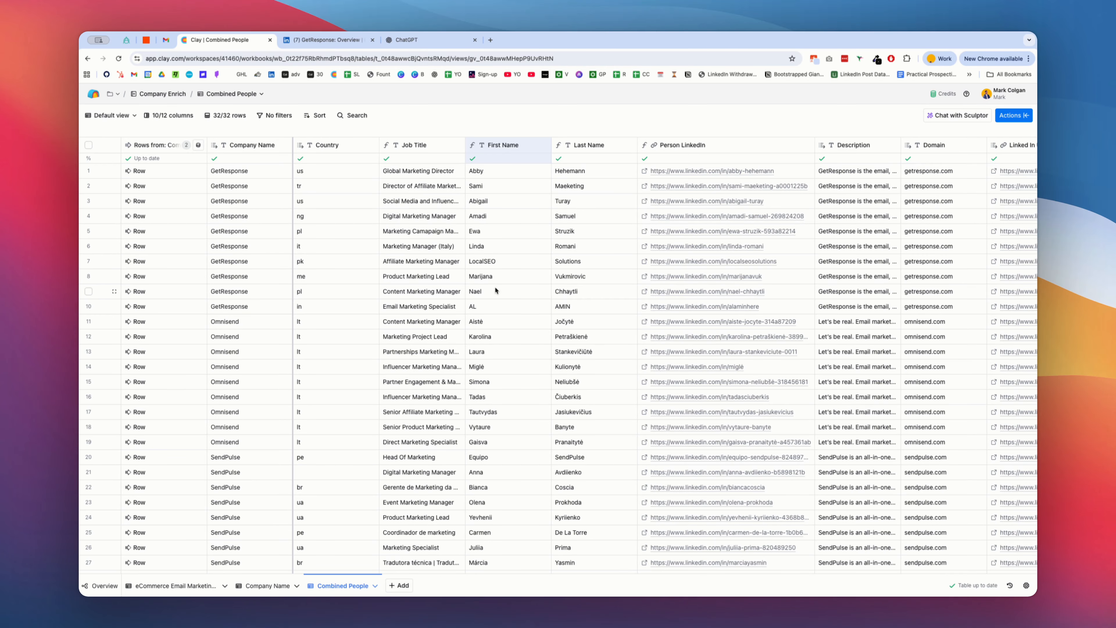
Turn on auto-dedupe for the Combined People table using the Person LinkedIn column, keeping the oldest row, and save the settings.
{"action": "scroll", "coordinate": [495, 291], "scroll_direction": "down", "scroll_amount": 3}
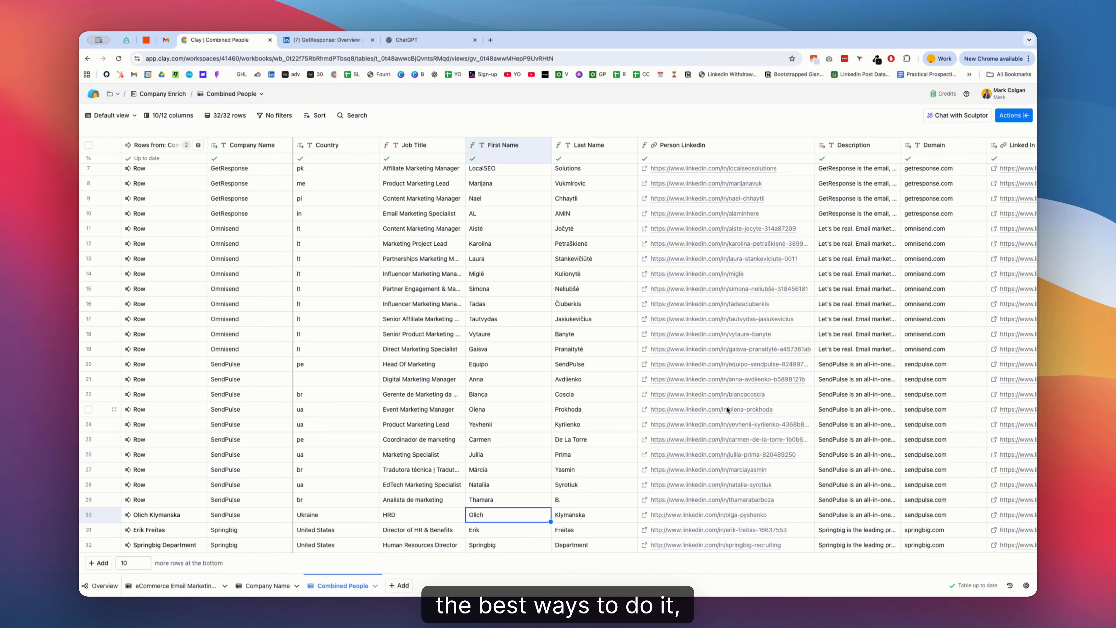
{"action": "scroll", "coordinate": [727, 410], "scroll_direction": "up", "scroll_amount": 3}
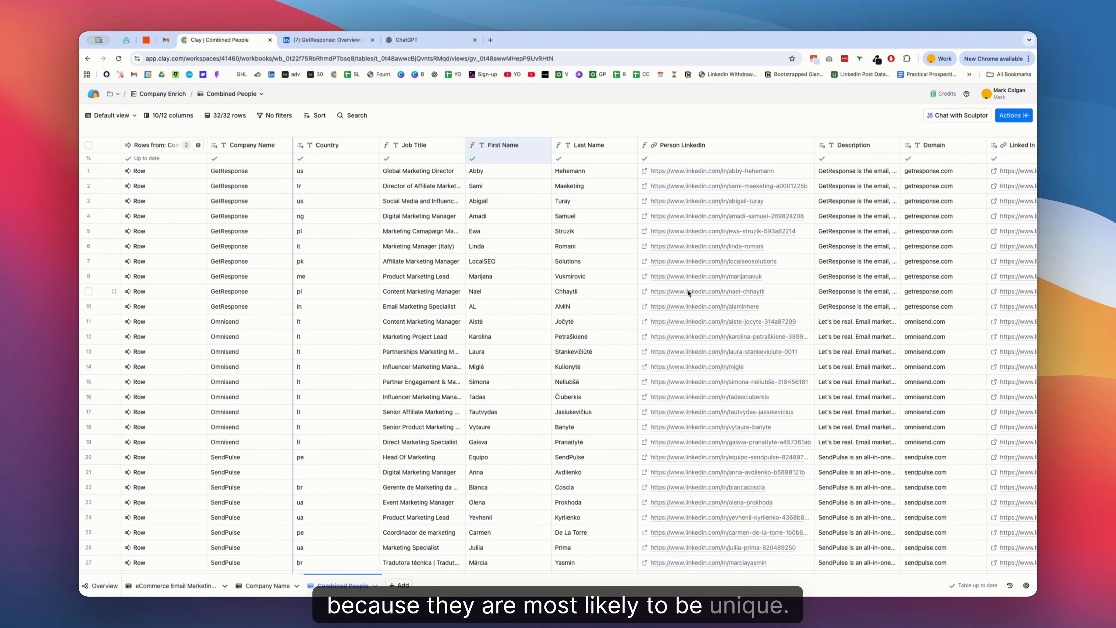
{"action": "left_click", "coordinate": [1026, 585]}
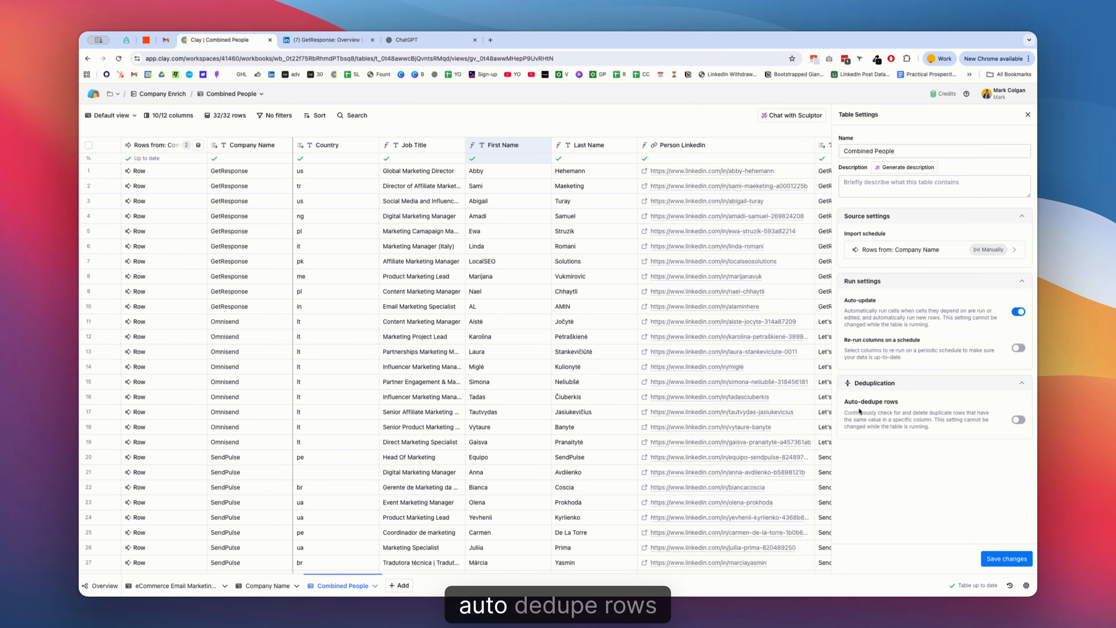
{"action": "left_click", "coordinate": [1018, 420]}
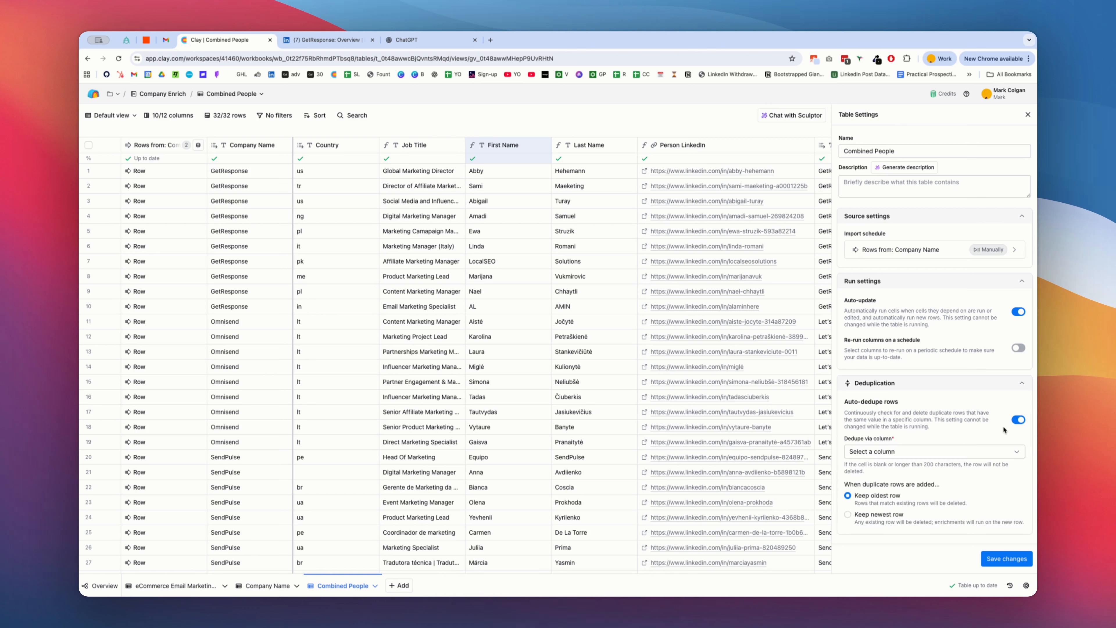
{"action": "left_click", "coordinate": [939, 449]}
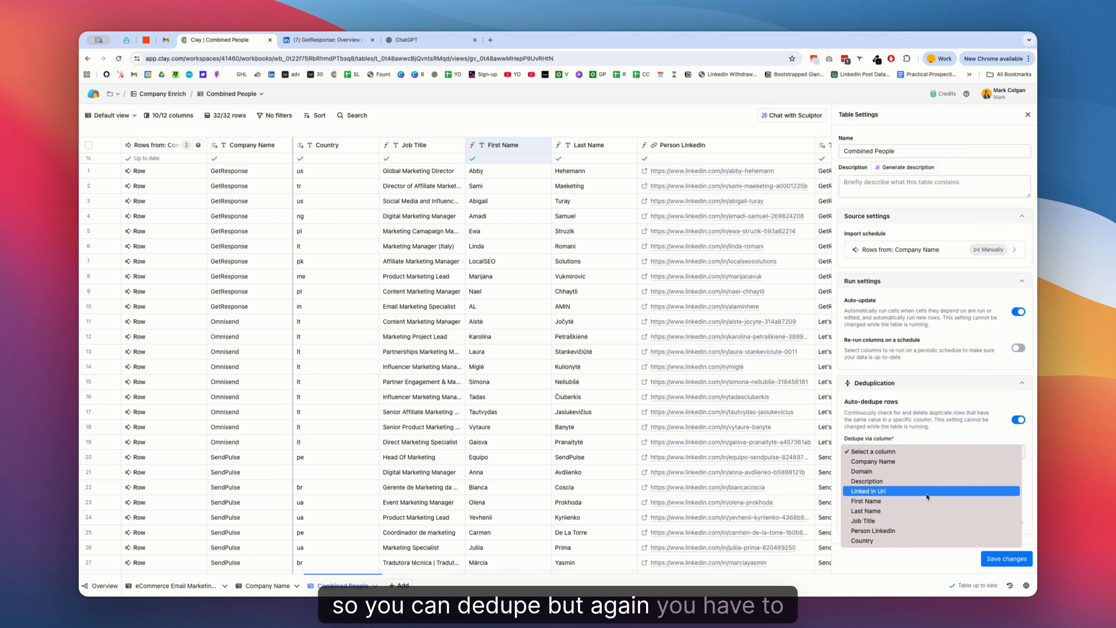
{"action": "left_click", "coordinate": [909, 531]}
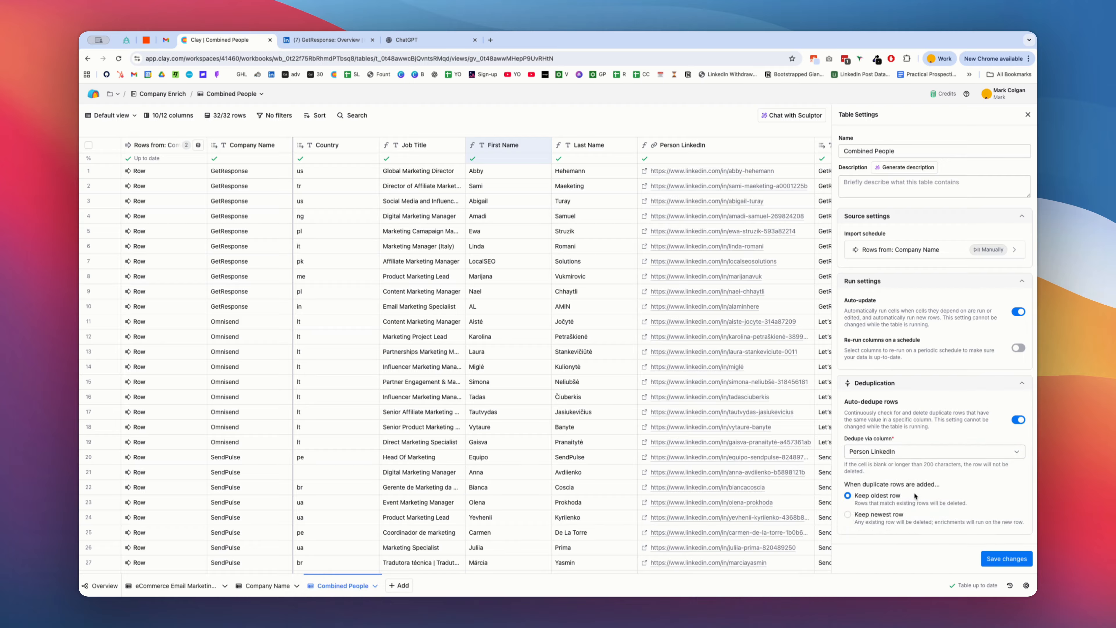
{"action": "left_click", "coordinate": [1007, 558]}
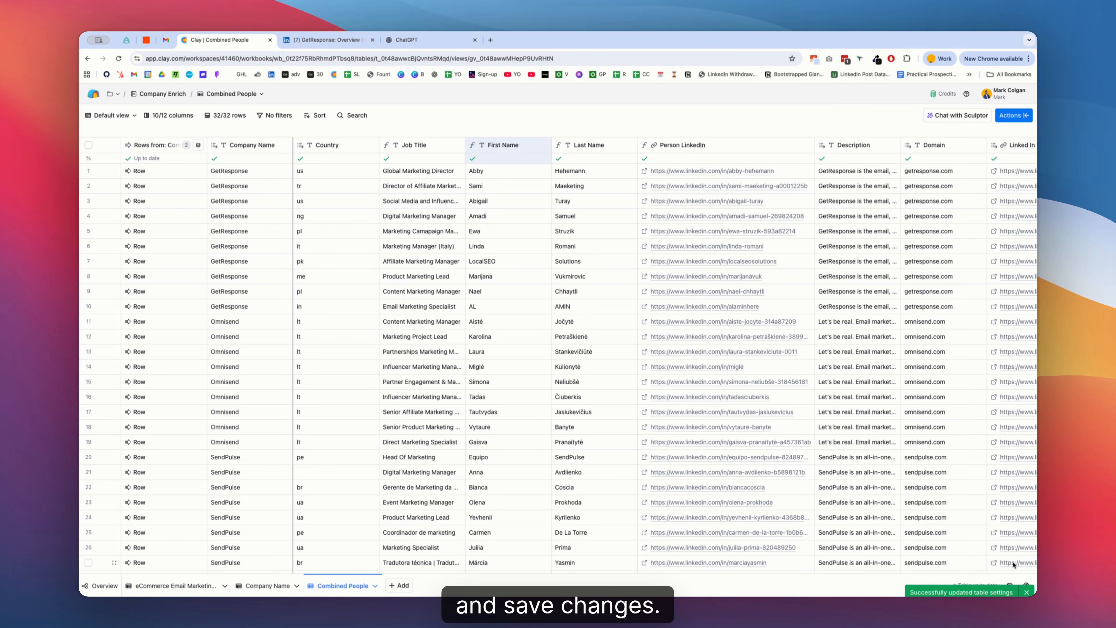
Inspect the source cell details of SendPulse's Head Of Marketing row in Combined People, including its parent company data.
{"action": "scroll", "coordinate": [488, 400], "scroll_direction": "down", "scroll_amount": 3}
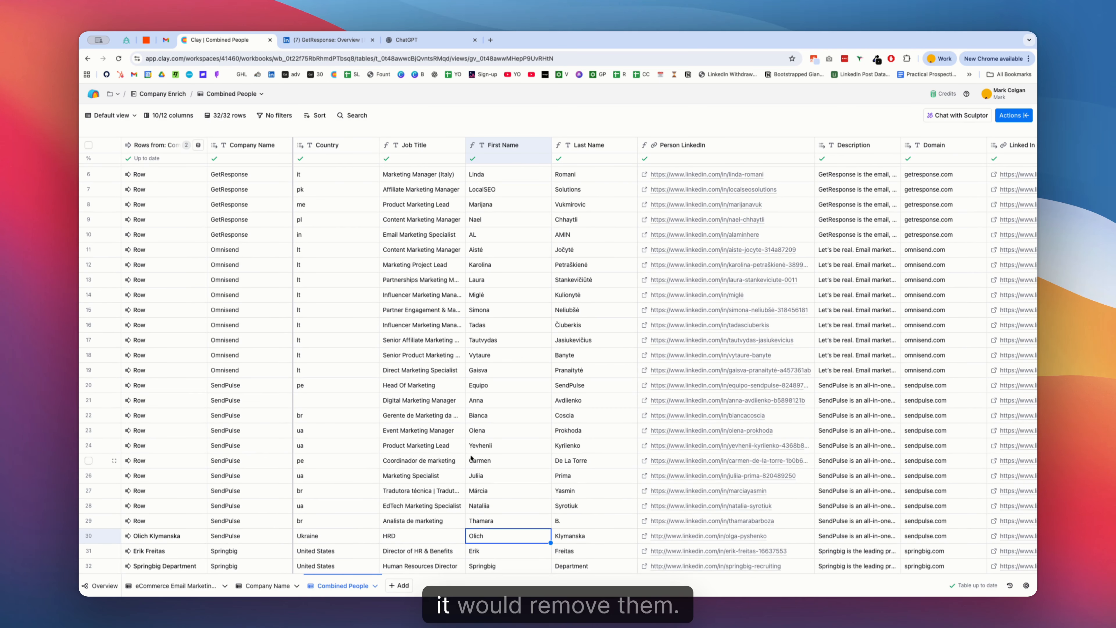
{"action": "scroll", "coordinate": [492, 381], "scroll_direction": "down", "scroll_amount": 1}
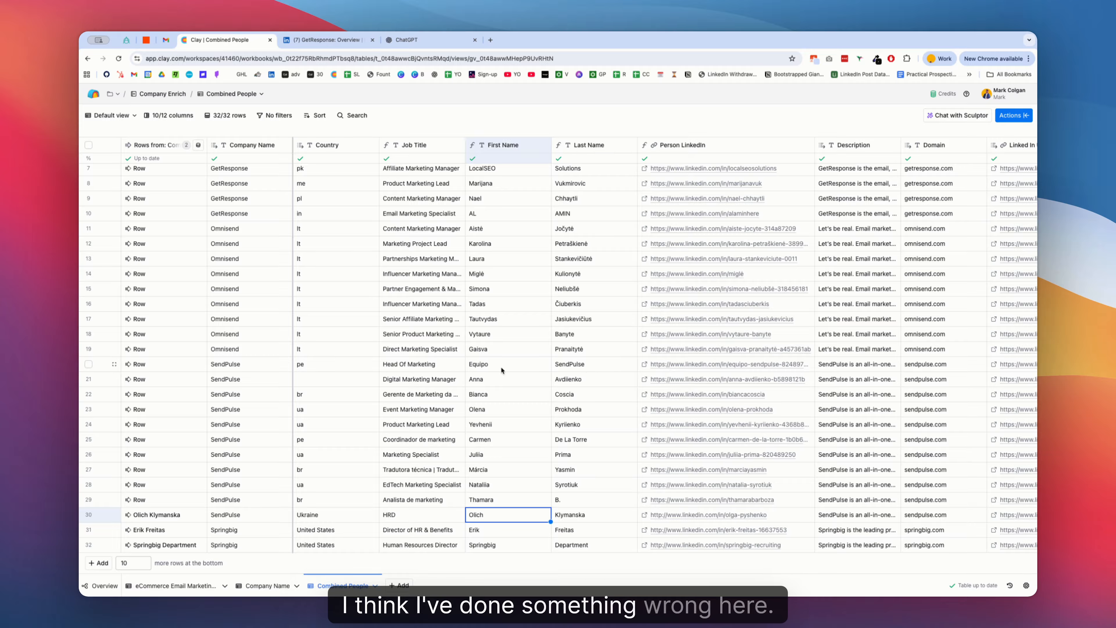
{"action": "left_click", "coordinate": [162, 365]}
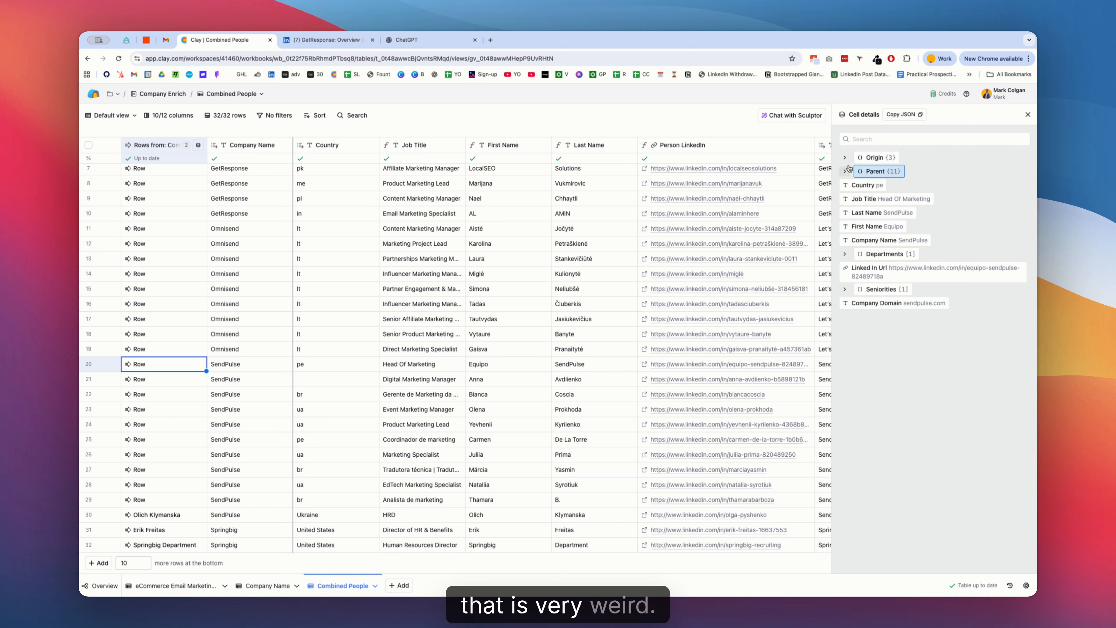
{"action": "left_click", "coordinate": [843, 157]}
{"action": "left_click", "coordinate": [844, 158]}
{"action": "left_click", "coordinate": [844, 171]}
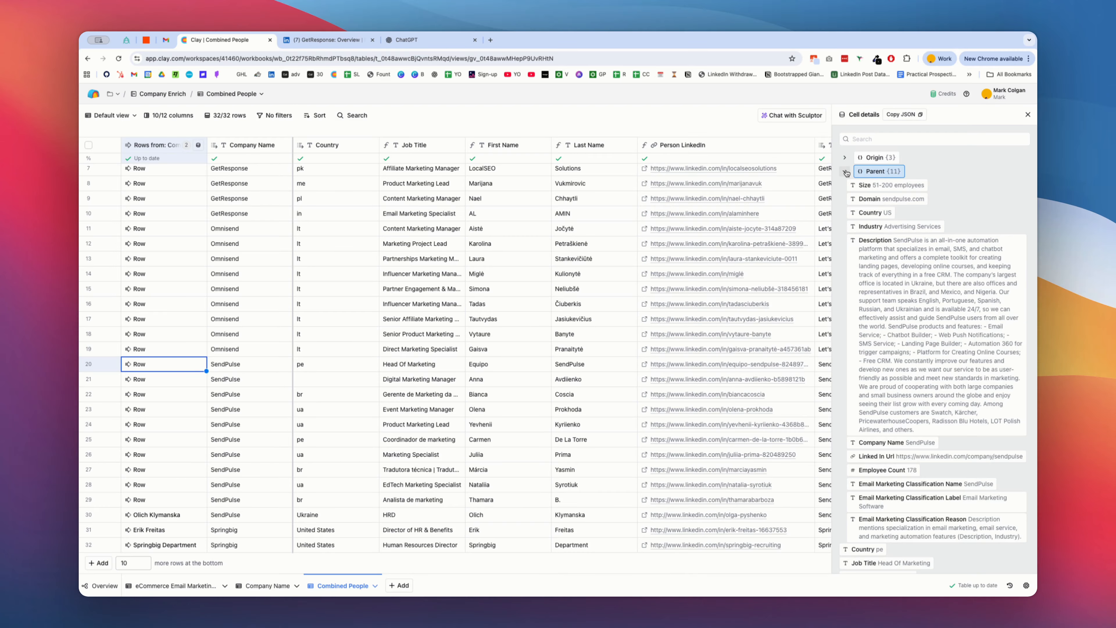
{"action": "left_click", "coordinate": [844, 171]}
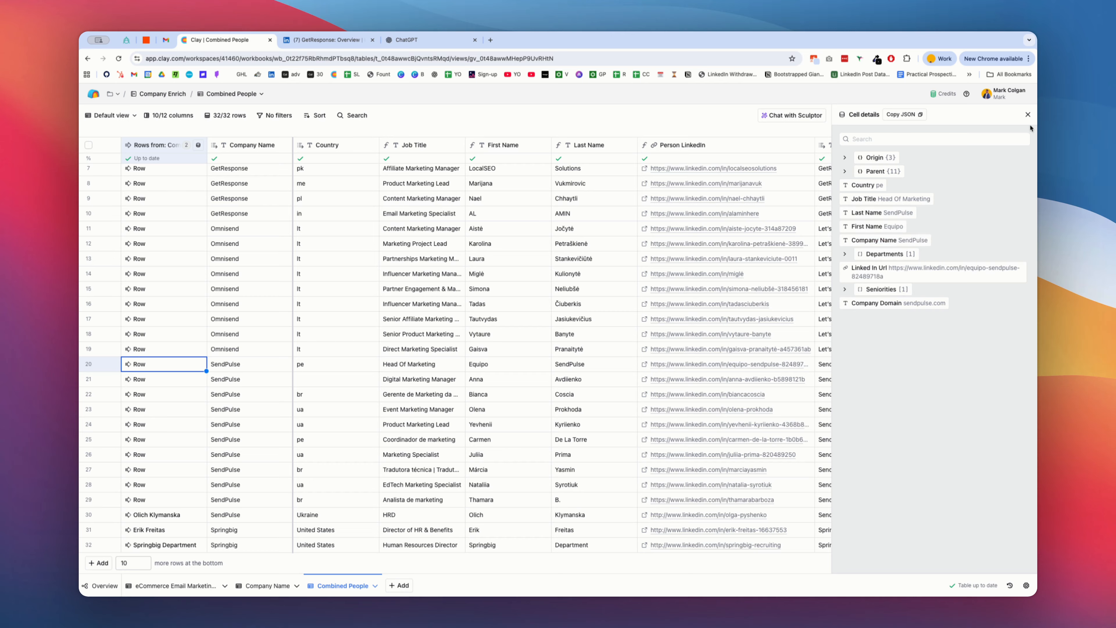
{"action": "left_click", "coordinate": [1028, 115]}
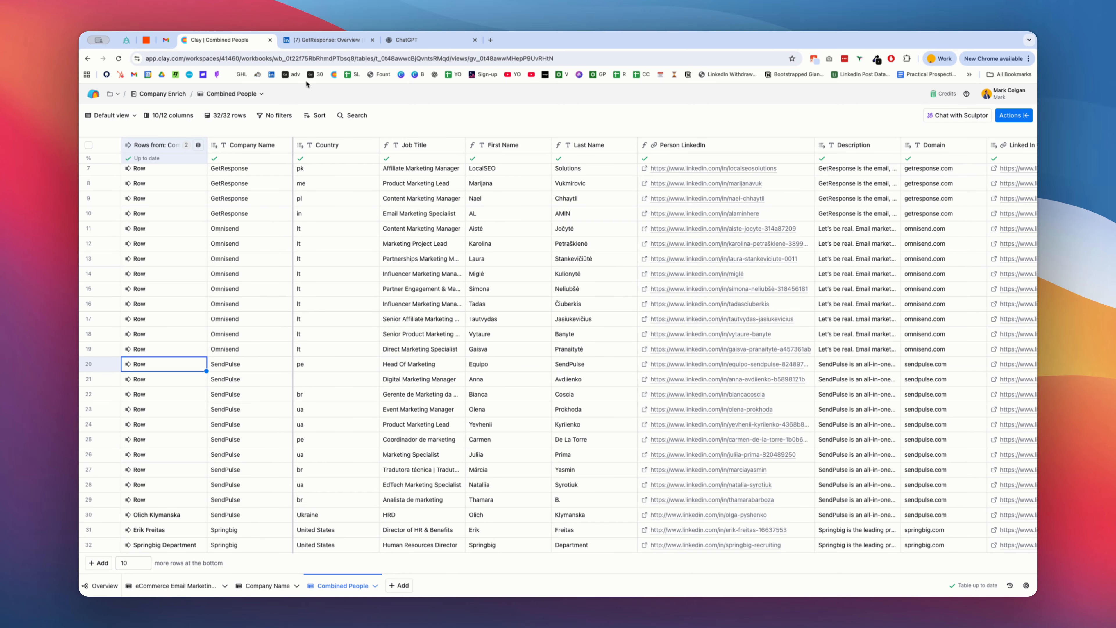
Try to add a location filter to the Apollo.io people-search column in the Company Name table, leaving without saving.
{"action": "left_click", "coordinate": [267, 585]}
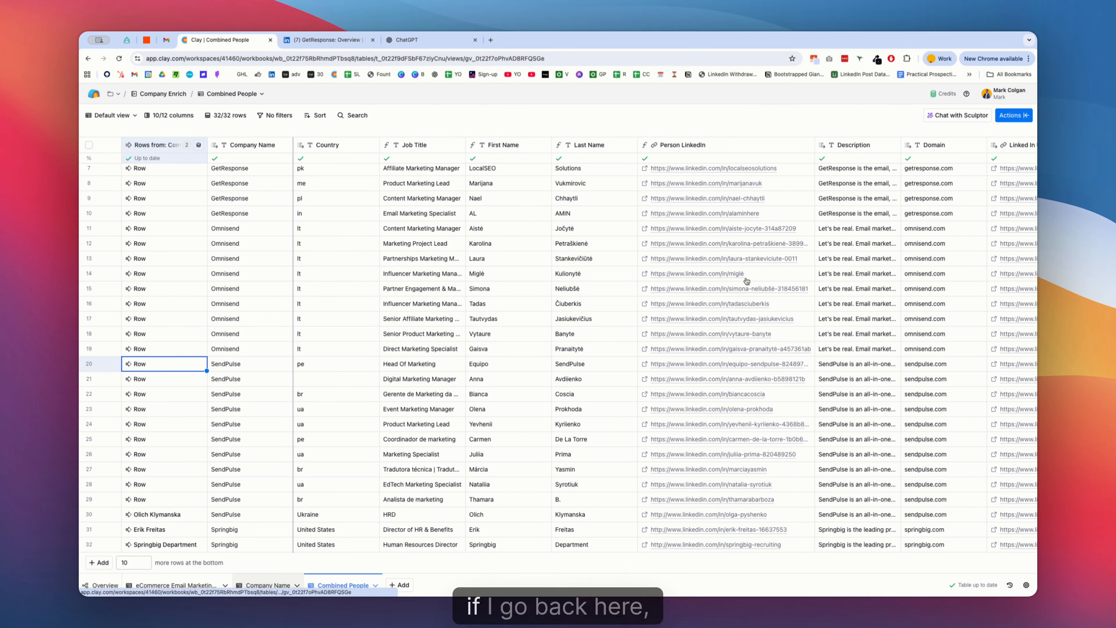
{"action": "scroll", "coordinate": [880, 192], "scroll_direction": "right", "scroll_amount": 10}
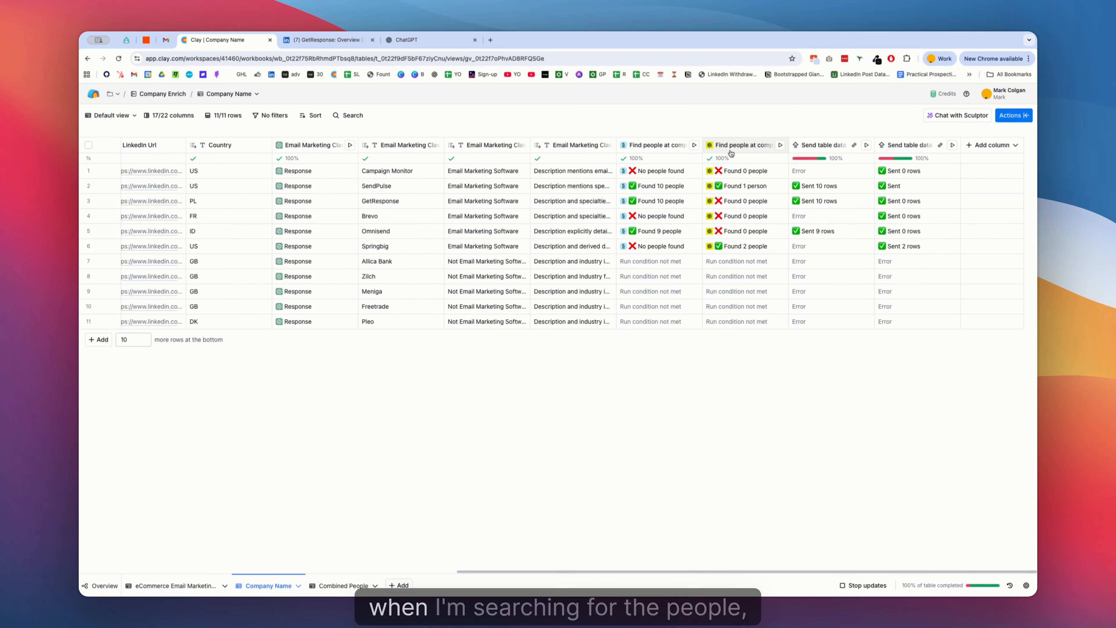
{"action": "left_click", "coordinate": [726, 146]}
{"action": "left_click", "coordinate": [734, 182]}
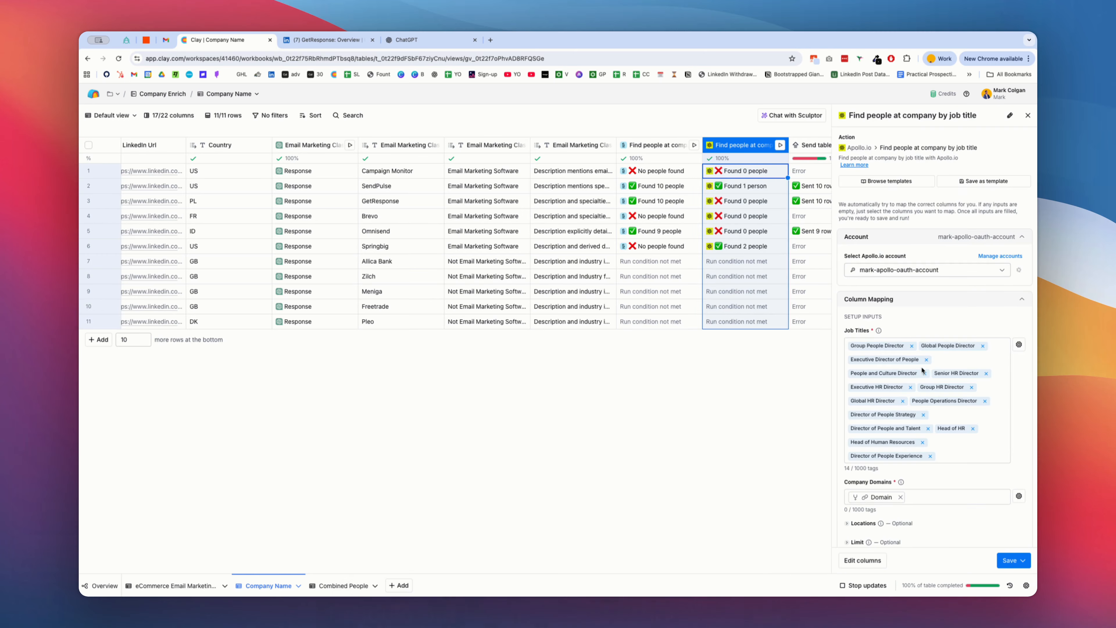
{"action": "scroll", "coordinate": [922, 370], "scroll_direction": "down", "scroll_amount": 4}
{"action": "left_click", "coordinate": [863, 363]}
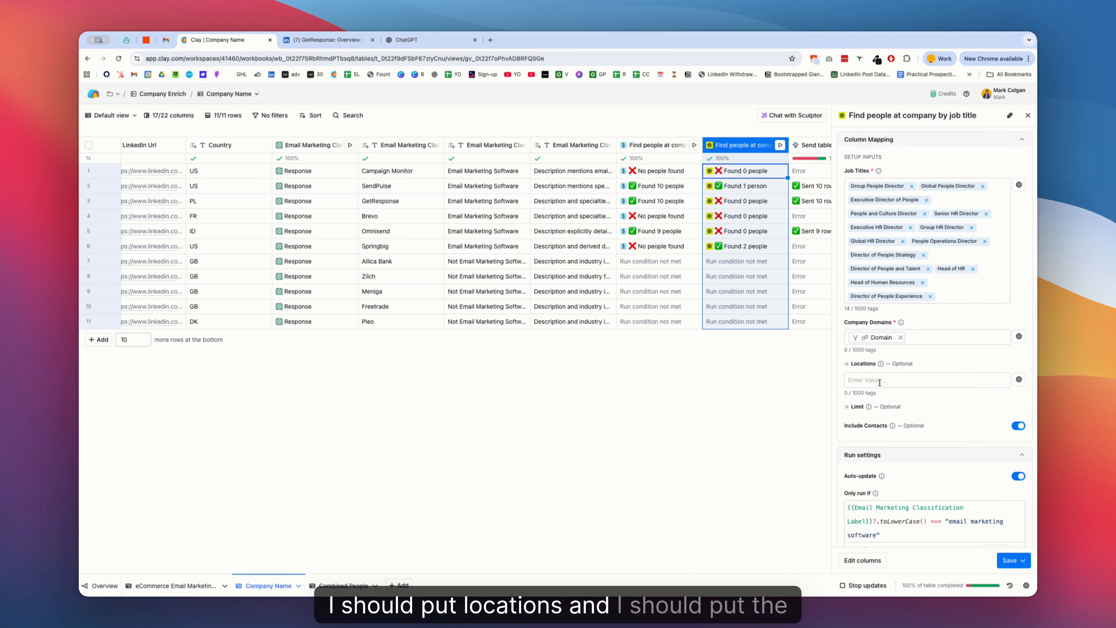
{"action": "left_click", "coordinate": [880, 381]}
{"action": "type", "text": "UNI"}
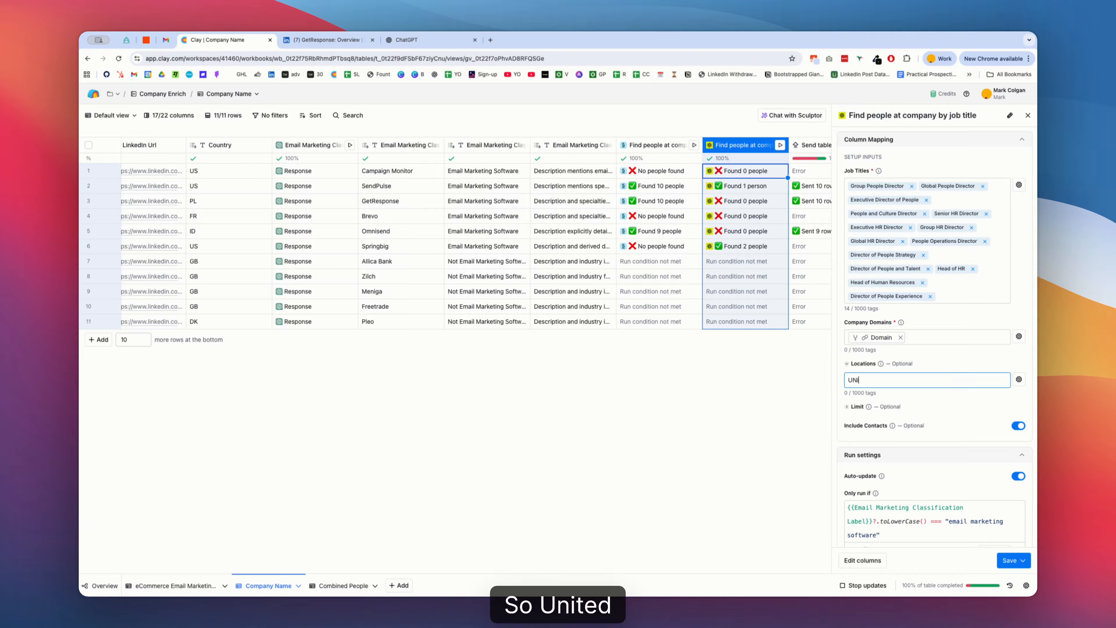
{"action": "key", "text": "BackSpace"}
{"action": "key", "text": "BackSpace"}
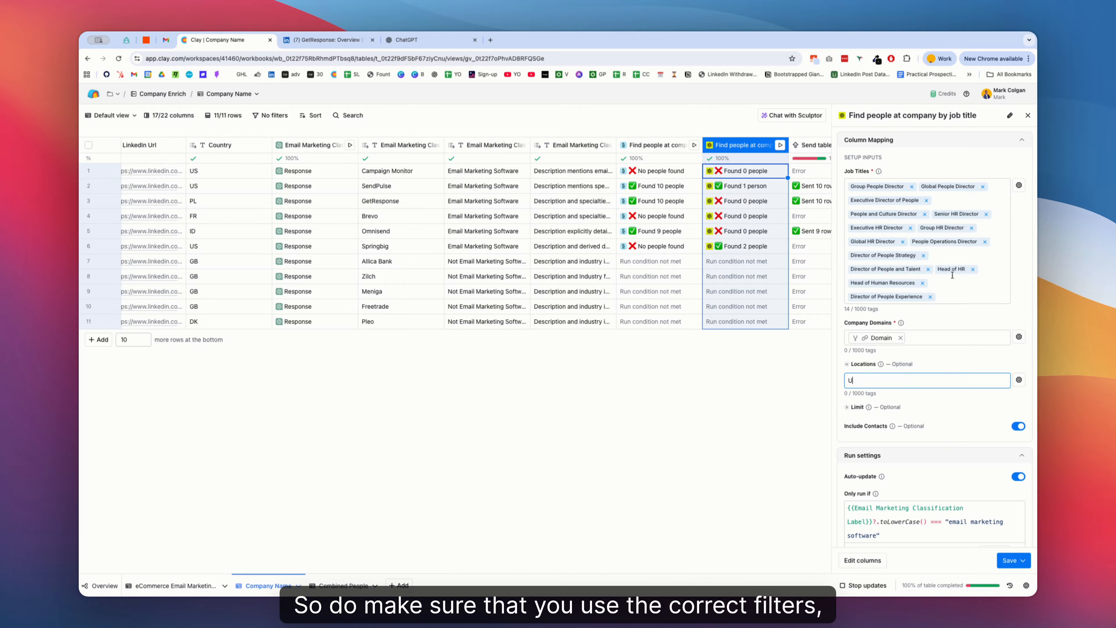
{"action": "left_click", "coordinate": [1028, 115]}
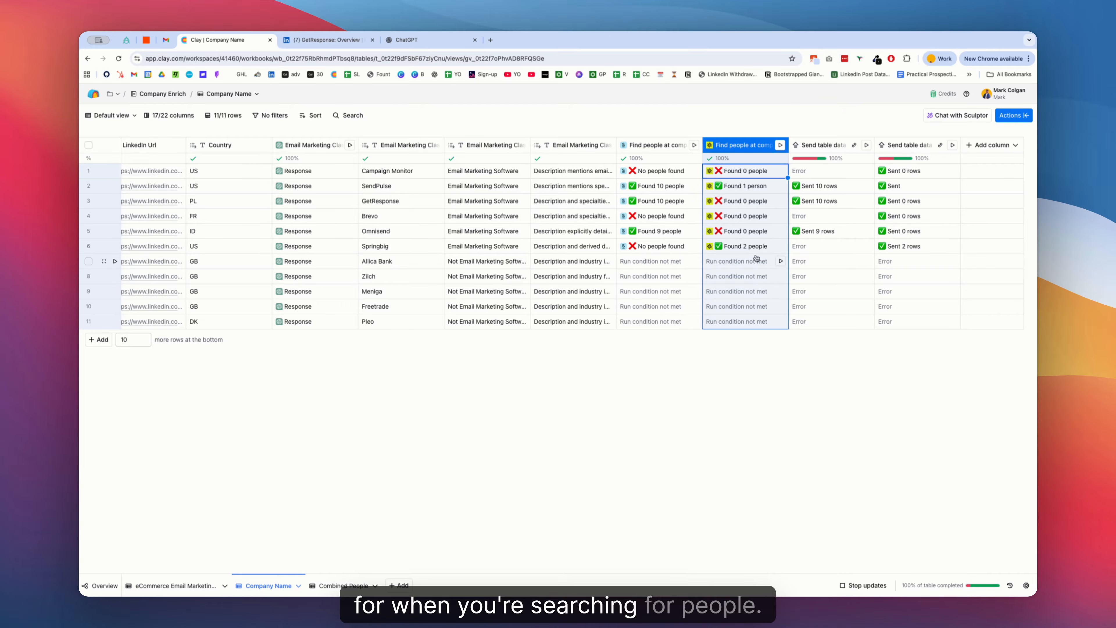
Compare the rows in Combined People with the companies and people-search columns in the Company Name table.
{"action": "left_click", "coordinate": [342, 585]}
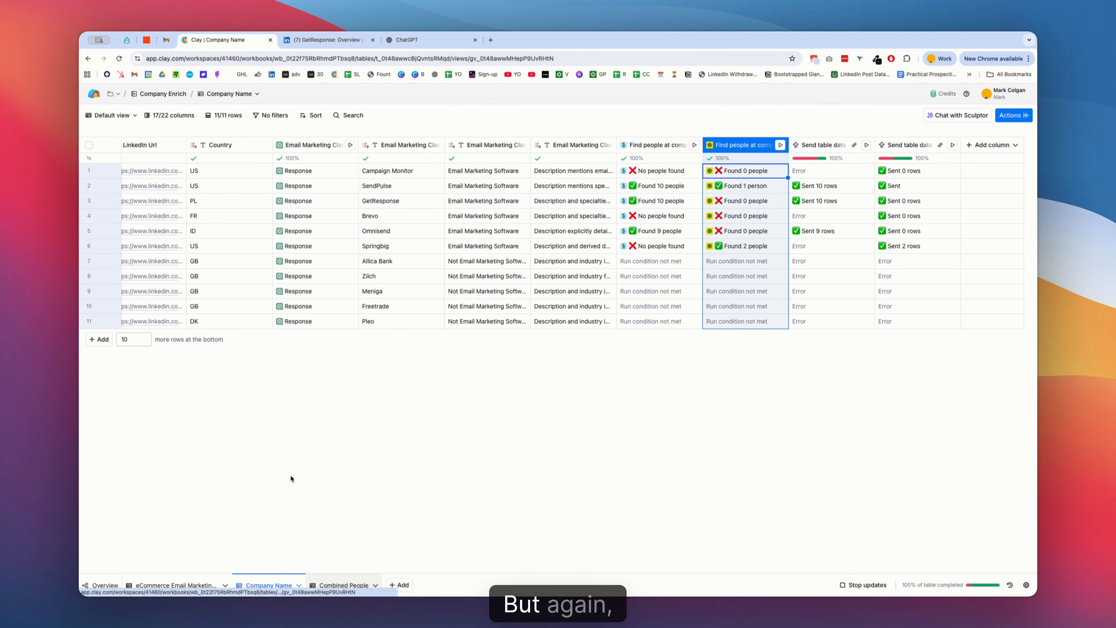
{"action": "scroll", "coordinate": [350, 412], "scroll_direction": "right", "scroll_amount": 3}
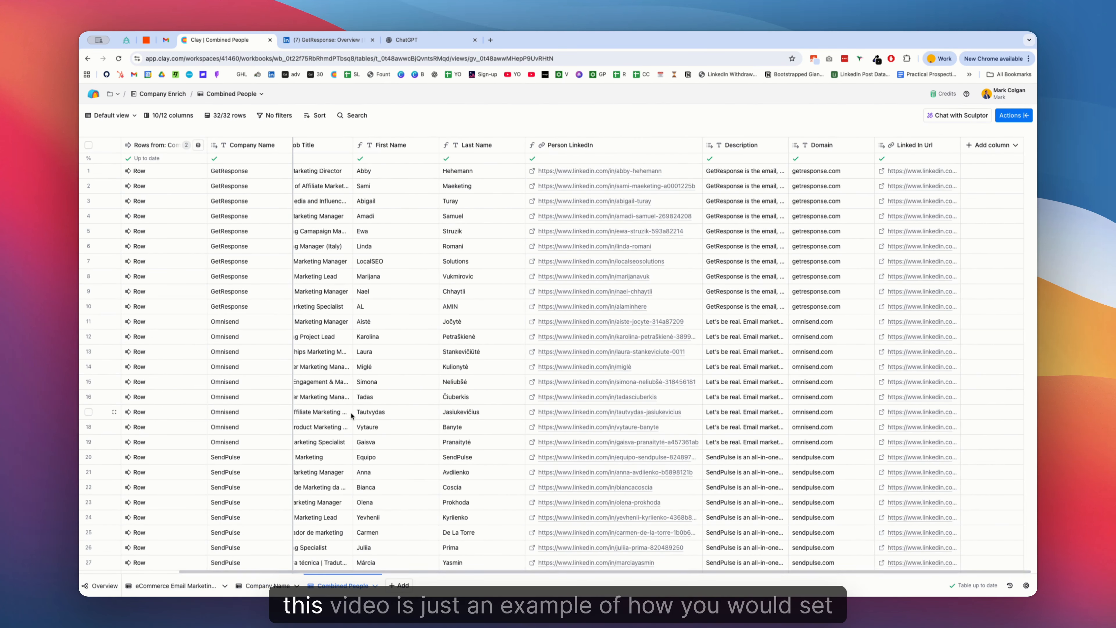
{"action": "scroll", "coordinate": [416, 423], "scroll_direction": "down", "scroll_amount": 1}
{"action": "scroll", "coordinate": [416, 423], "scroll_direction": "down", "scroll_amount": 3}
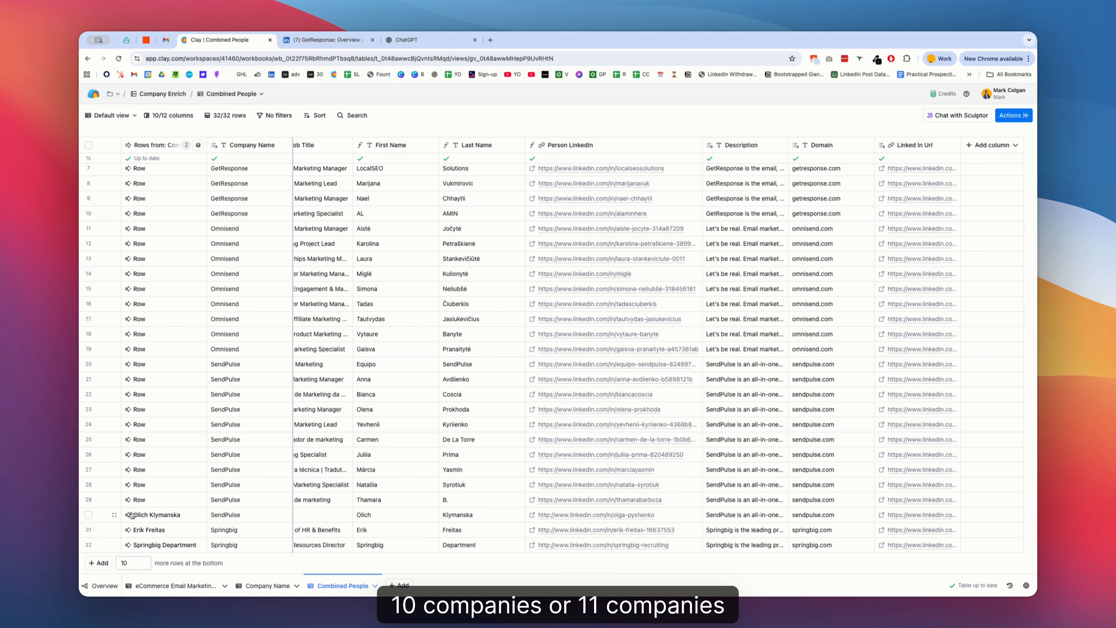
{"action": "left_click", "coordinate": [258, 586]}
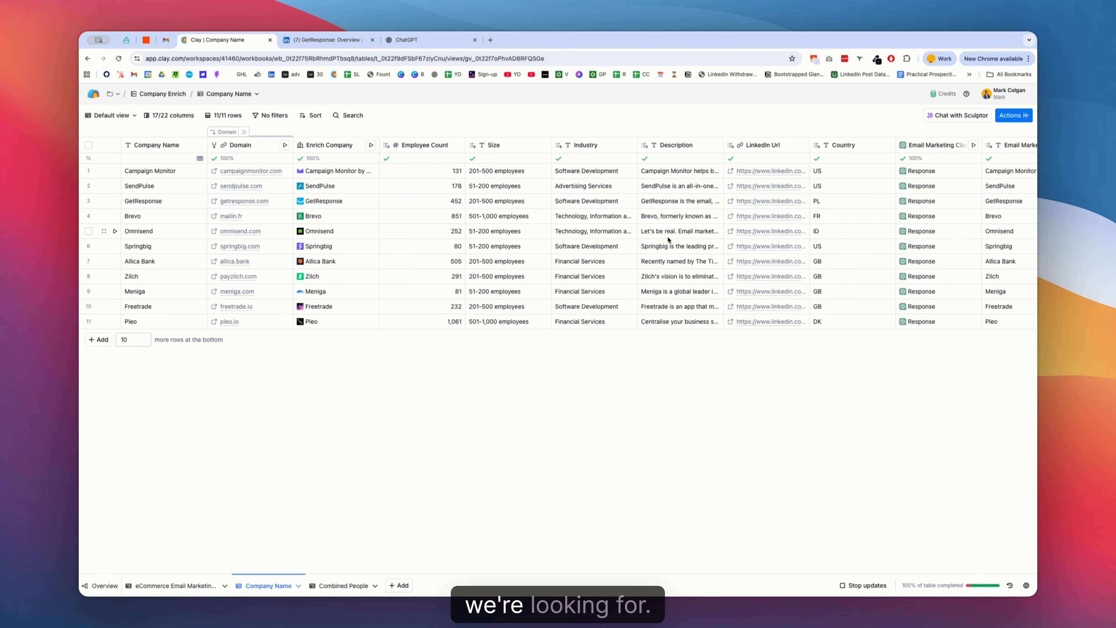
{"action": "scroll", "coordinate": [694, 242], "scroll_direction": "right", "scroll_amount": 10}
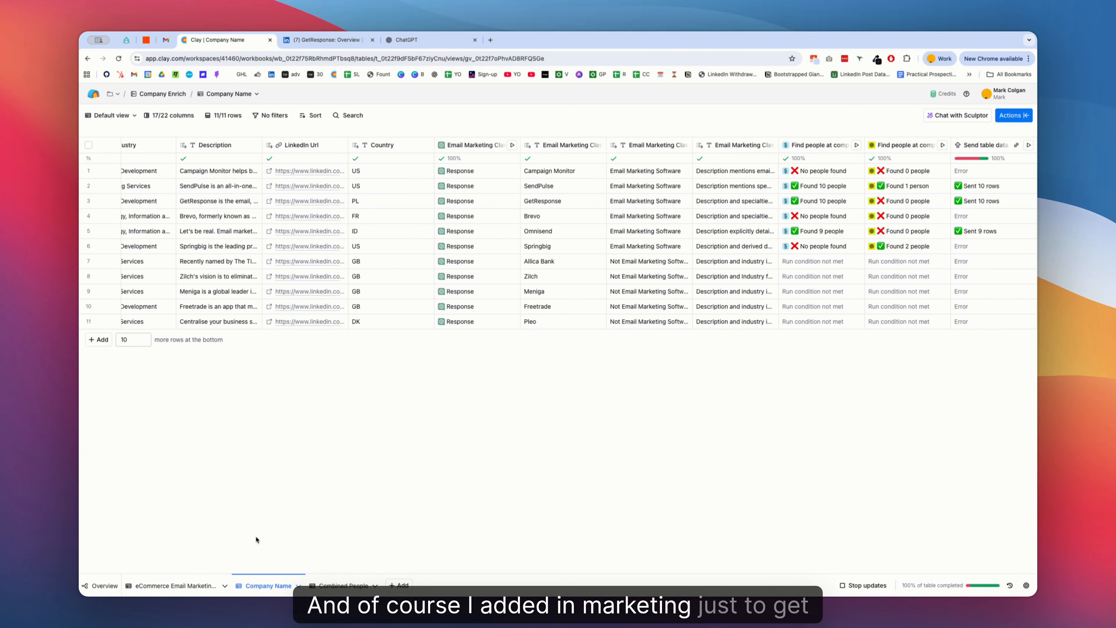
{"action": "left_click", "coordinate": [347, 586]}
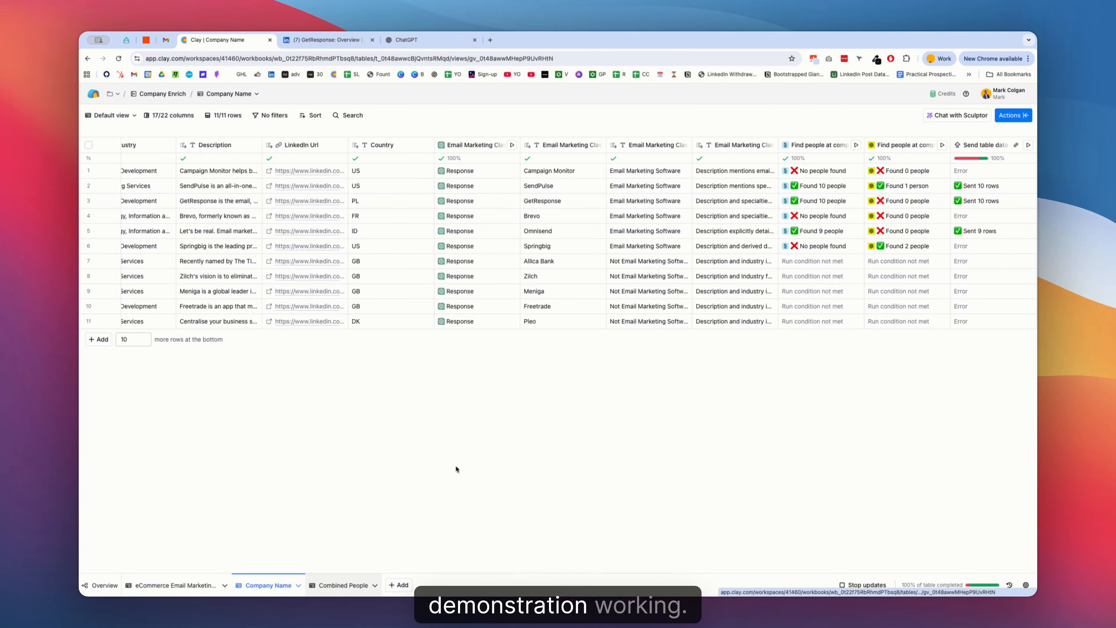
{"action": "scroll", "coordinate": [786, 264], "scroll_direction": "right", "scroll_amount": 3}
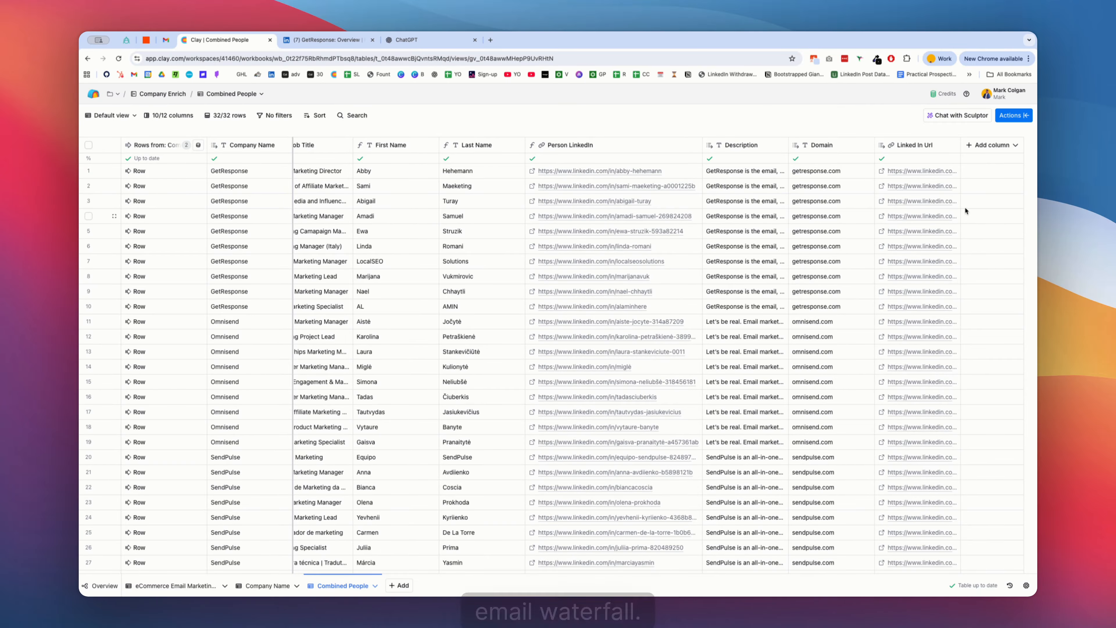
Check how the United States is written in the Country column across the first and last rows of Combined People.
{"action": "scroll", "coordinate": [457, 299], "scroll_direction": "left", "scroll_amount": 3}
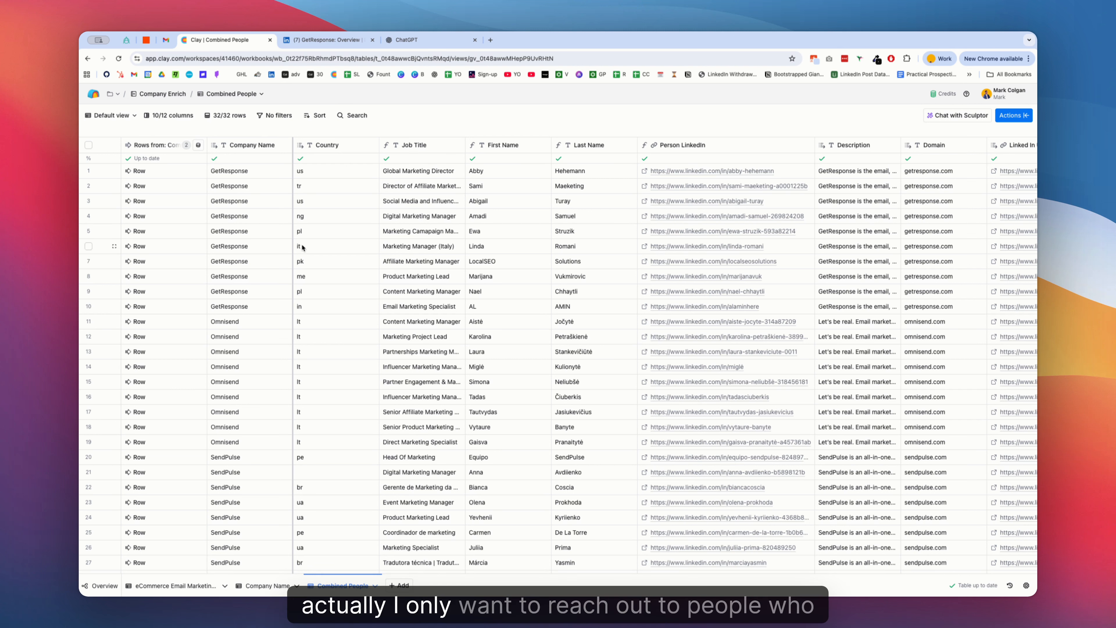
{"action": "left_click", "coordinate": [325, 203]}
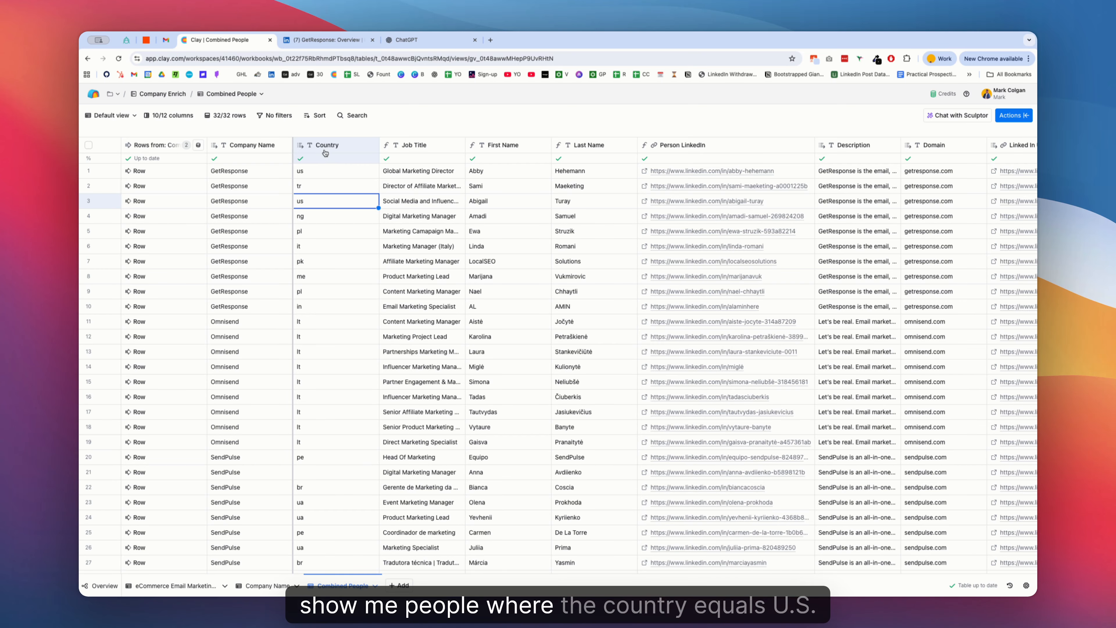
{"action": "scroll", "coordinate": [302, 204], "scroll_direction": "down", "scroll_amount": 4}
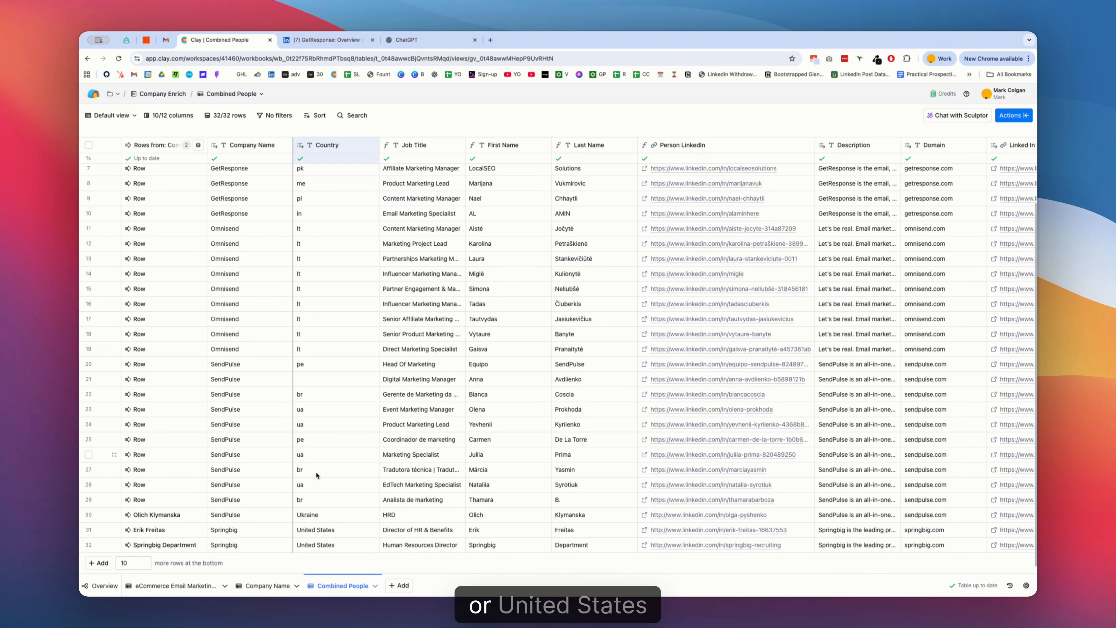
{"action": "scroll", "coordinate": [419, 349], "scroll_direction": "up", "scroll_amount": 5}
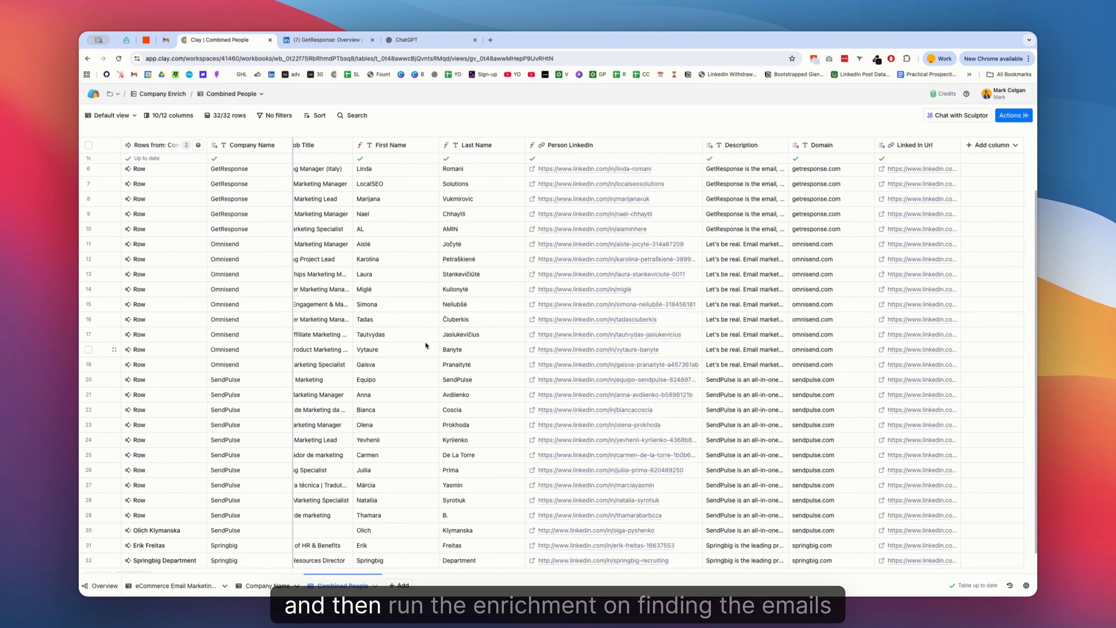
{"action": "scroll", "coordinate": [422, 345], "scroll_direction": "right", "scroll_amount": 3}
{"action": "scroll", "coordinate": [483, 281], "scroll_direction": "left", "scroll_amount": 3}
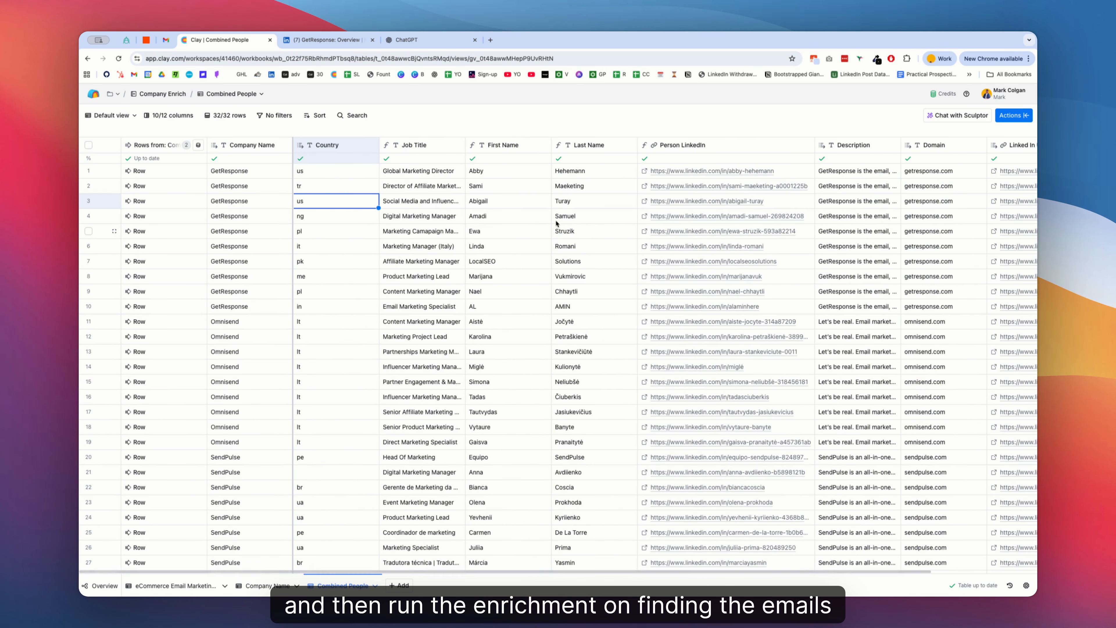
Start a Work Email enrichment in Combined People and examine which inputs its waterfall providers require, leaving without saving.
{"action": "scroll", "coordinate": [558, 222], "scroll_direction": "right", "scroll_amount": 3}
{"action": "left_click", "coordinate": [998, 146]}
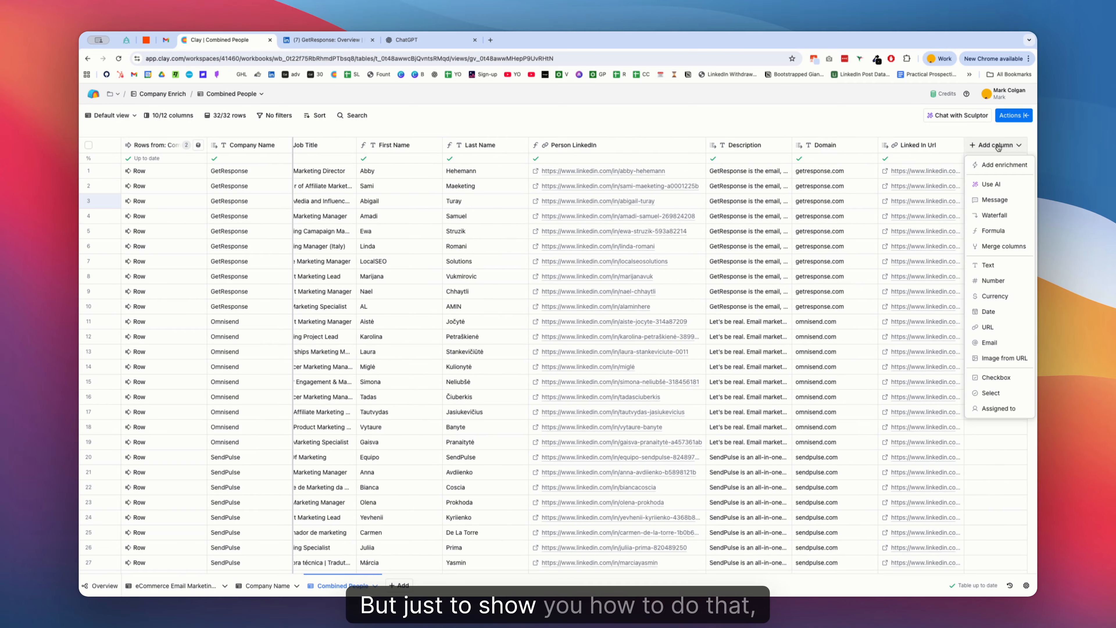
{"action": "left_click", "coordinate": [998, 166]}
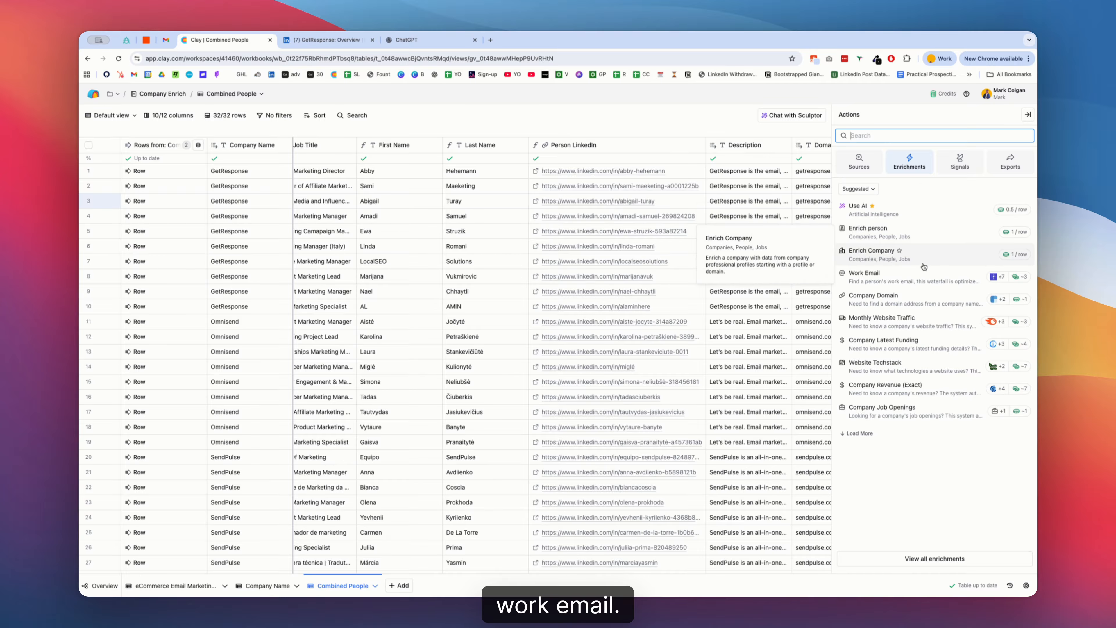
{"action": "left_click", "coordinate": [921, 274]}
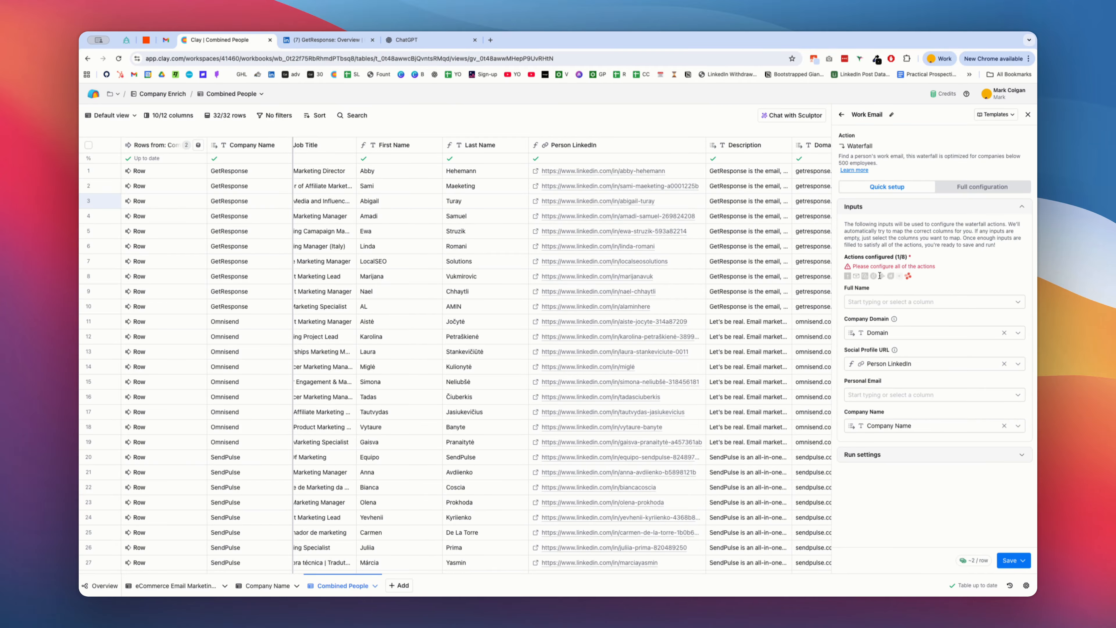
{"action": "left_click", "coordinate": [902, 301]}
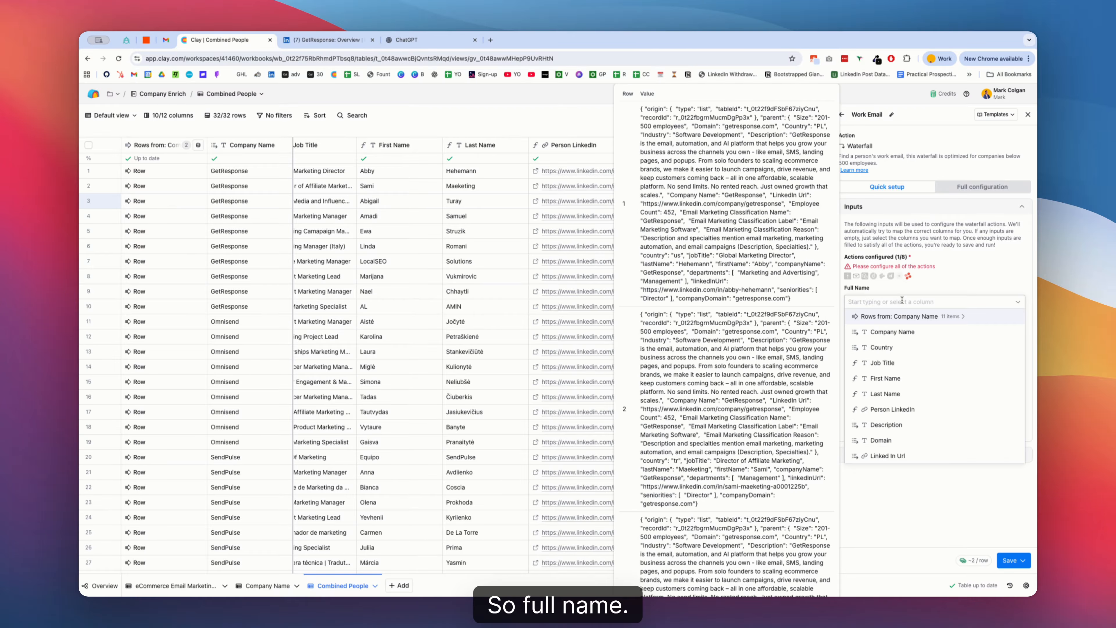
{"action": "left_click", "coordinate": [949, 275]}
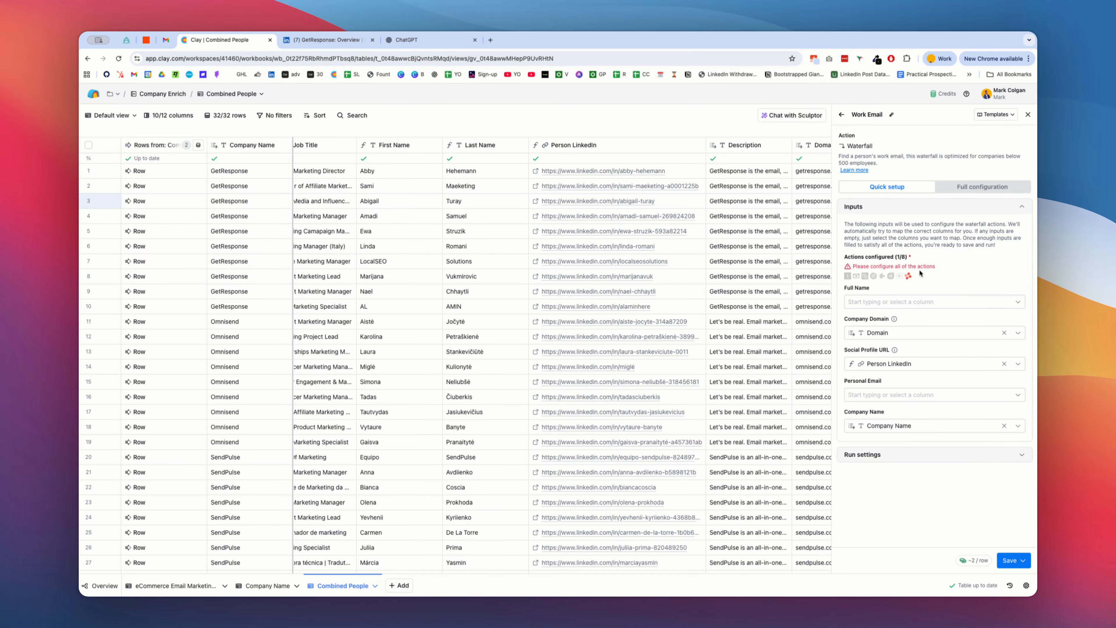
{"action": "mouse_move", "coordinate": [892, 279]}
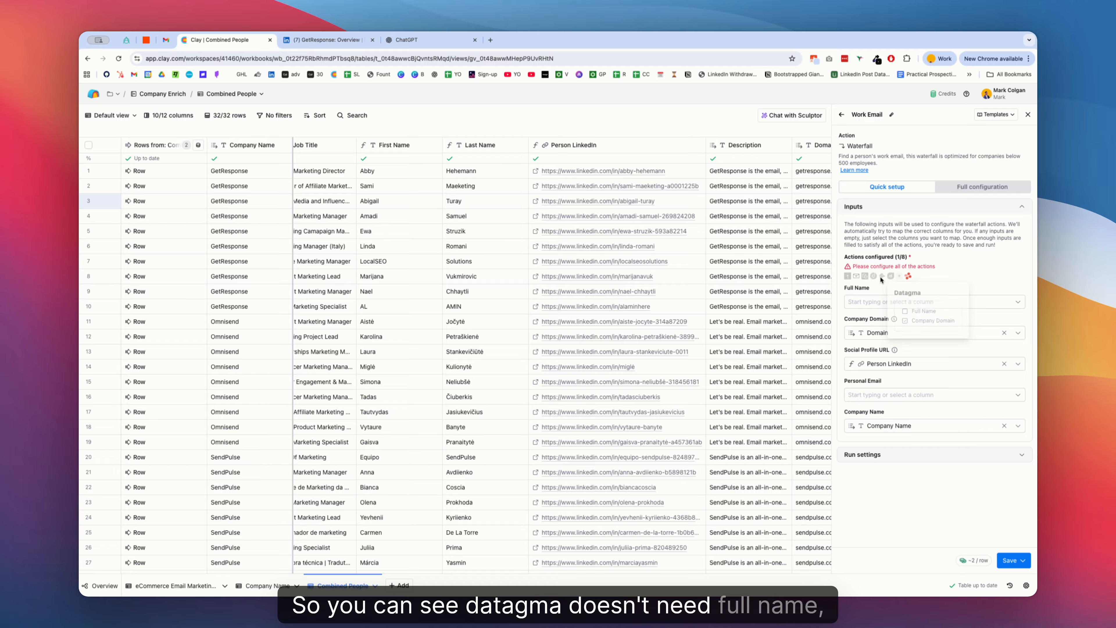
{"action": "mouse_move", "coordinate": [855, 279]}
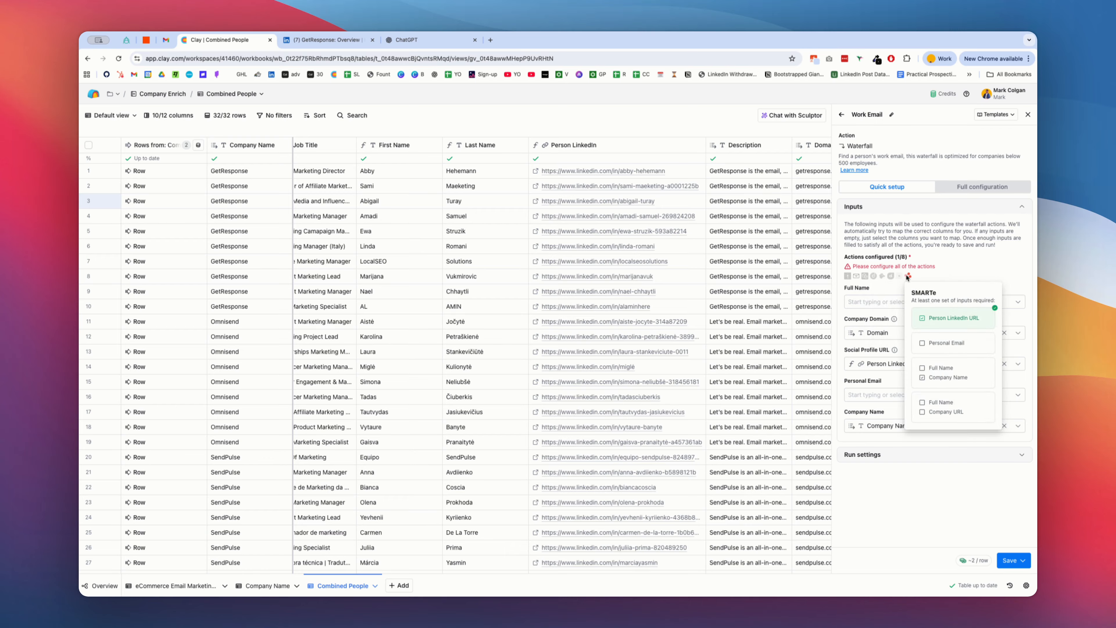
{"action": "left_click", "coordinate": [1028, 115]}
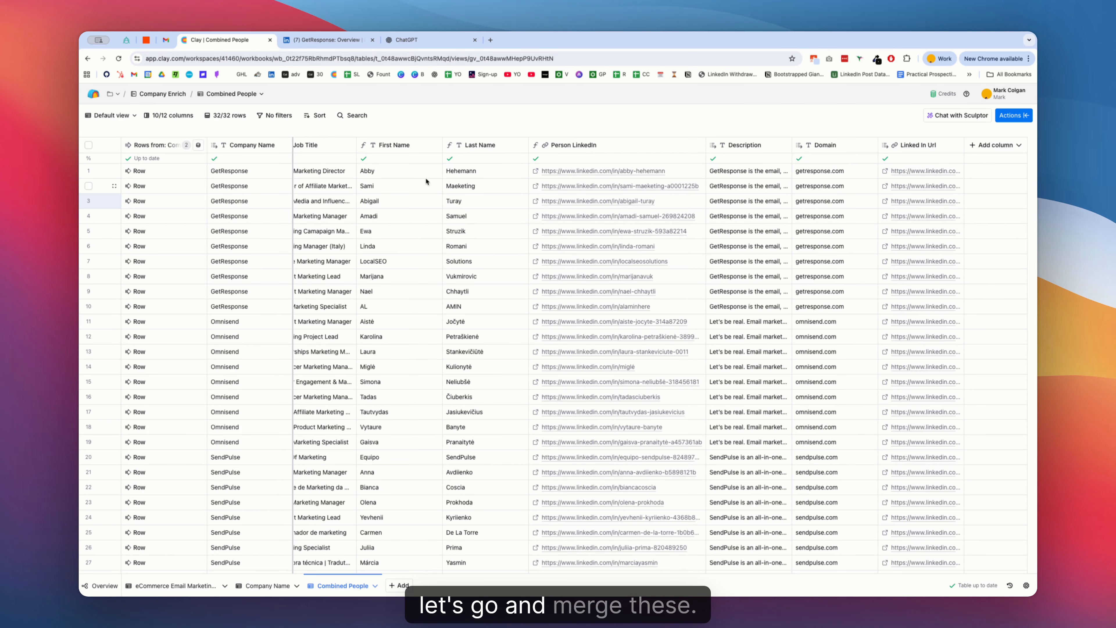
Insert a merge-columns column immediately before Person LinkedIn in the Combined People table.
{"action": "left_click", "coordinate": [556, 147]}
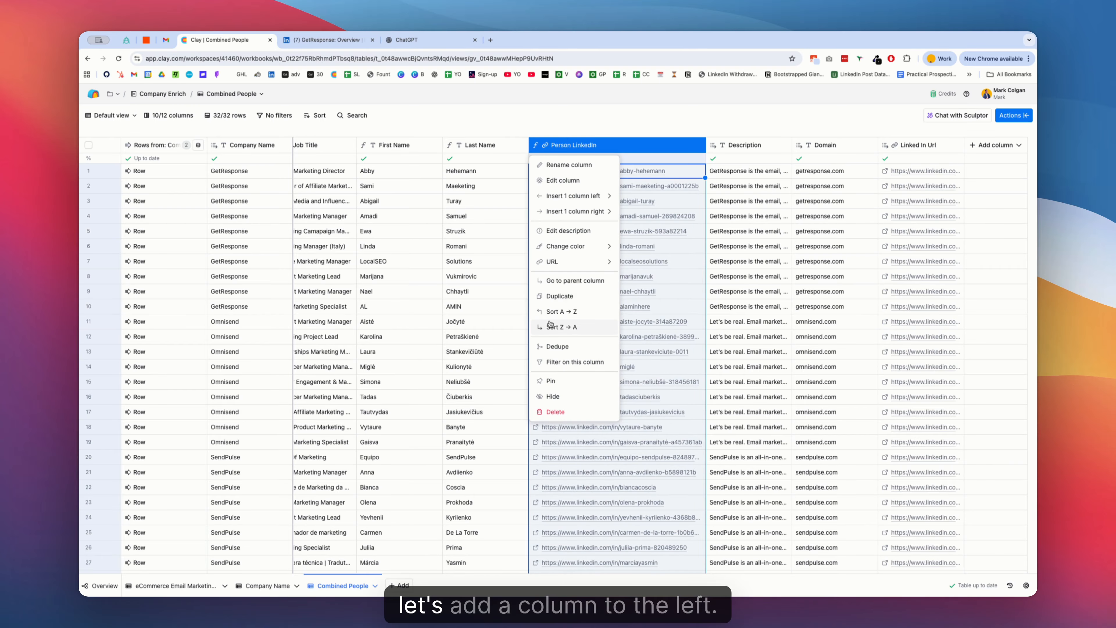
{"action": "mouse_move", "coordinate": [569, 261]}
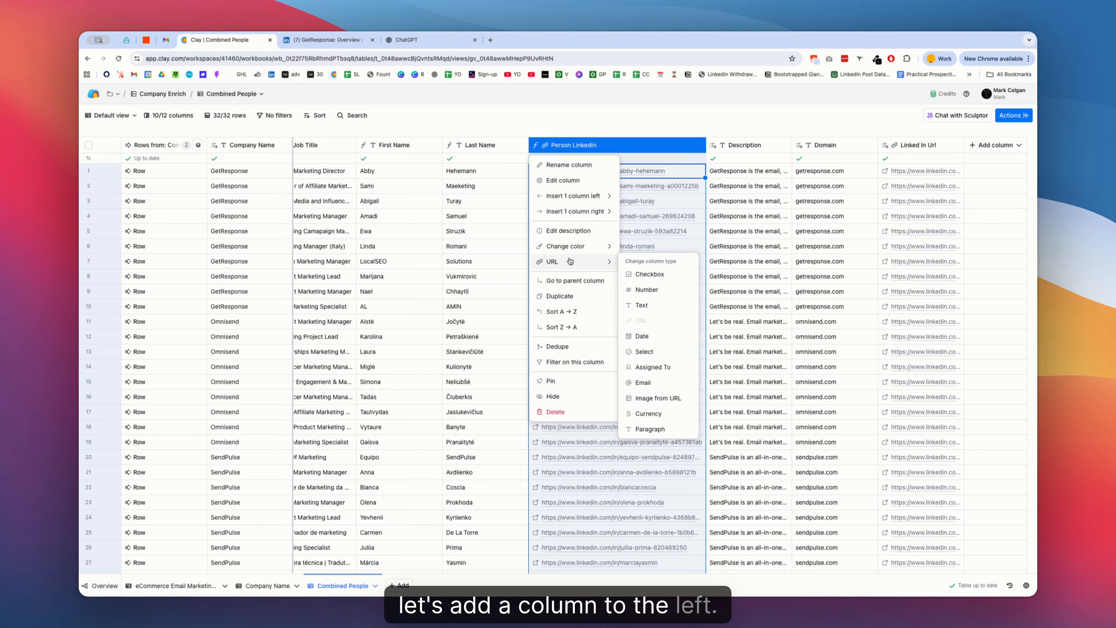
{"action": "mouse_move", "coordinate": [570, 200]}
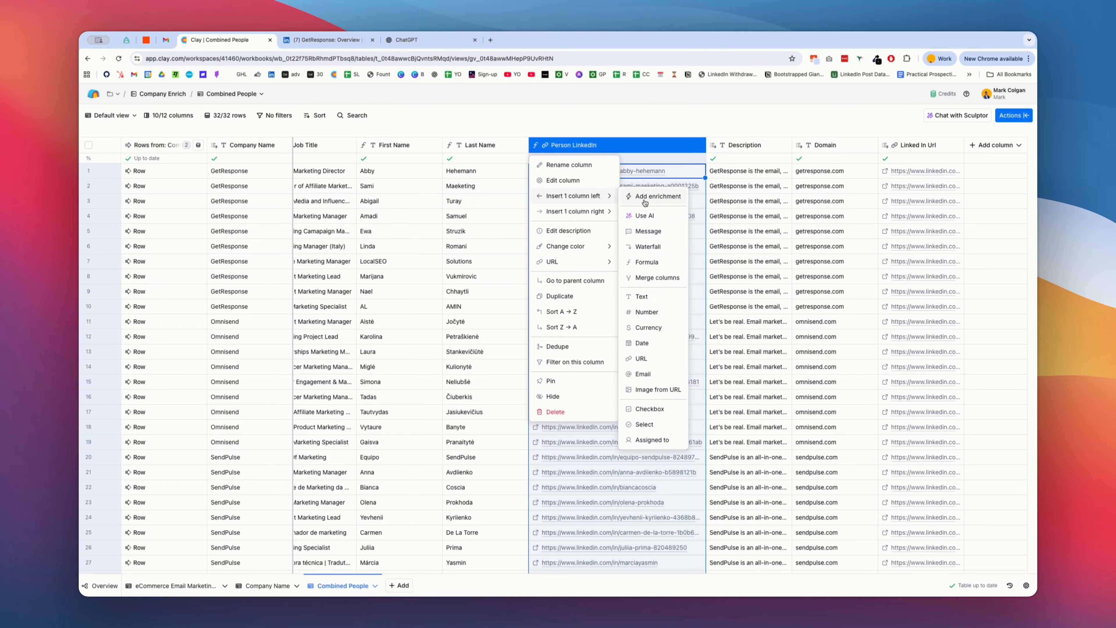
{"action": "left_click", "coordinate": [655, 279]}
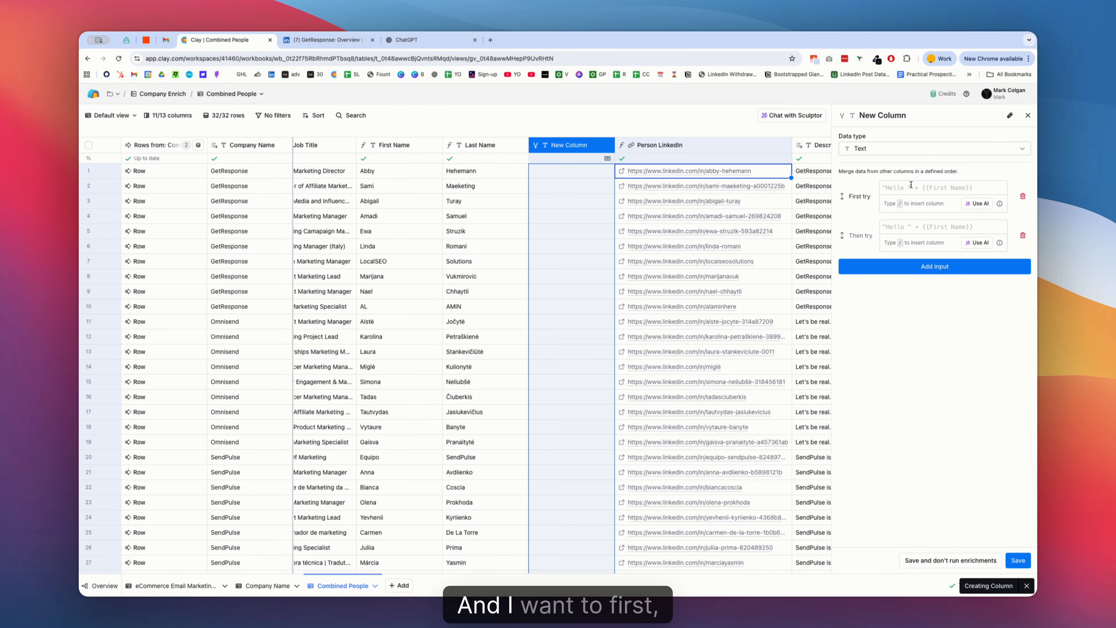
Try to merge the names in the new column by using First Name first and Last Name second, and save it.
{"action": "left_click", "coordinate": [901, 190]}
{"action": "type", "text": "/fir"}
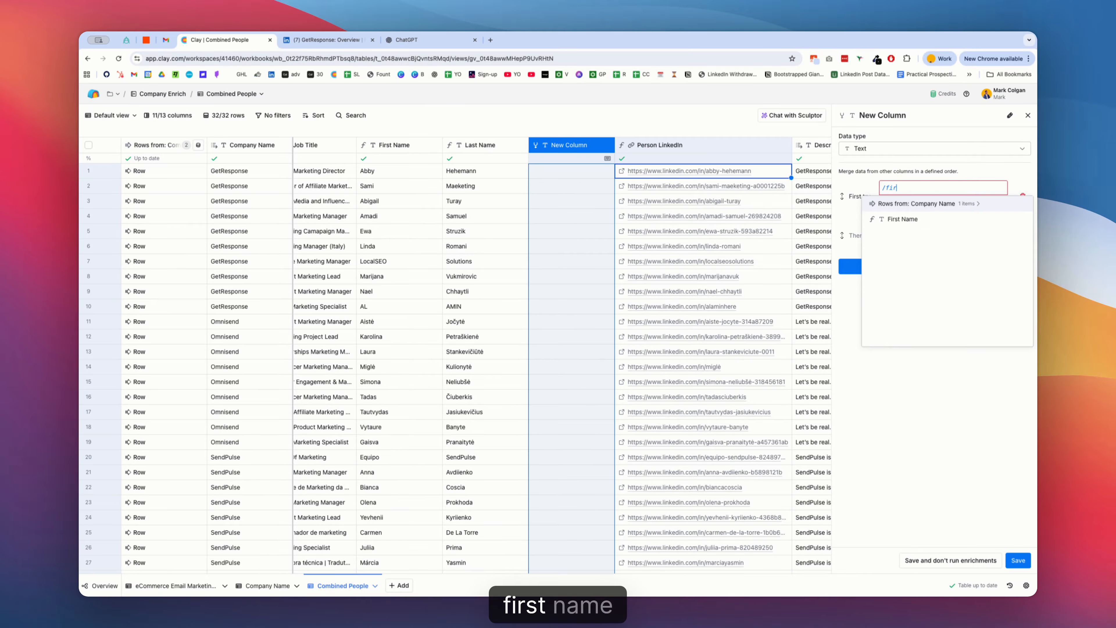
{"action": "left_click", "coordinate": [898, 220]}
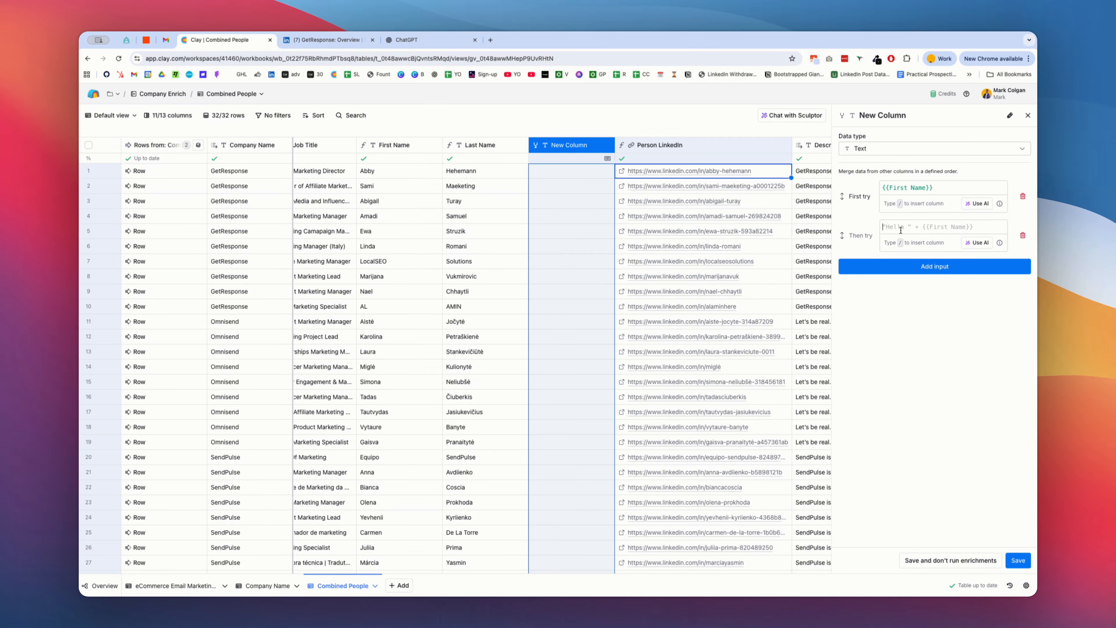
{"action": "type", "text": "/last"}
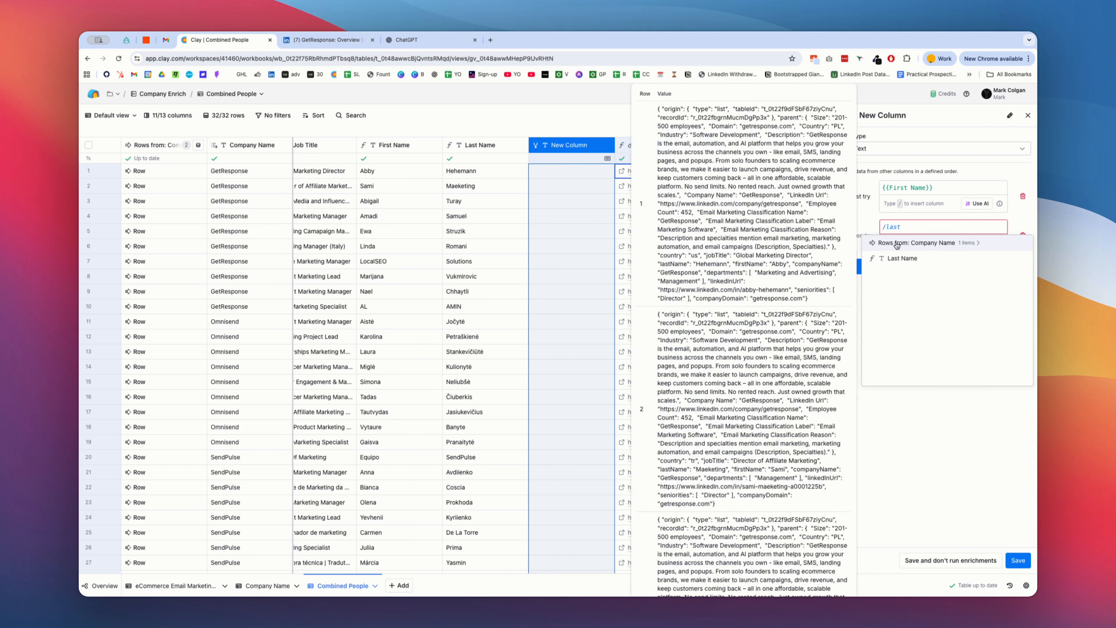
{"action": "left_click", "coordinate": [899, 257]}
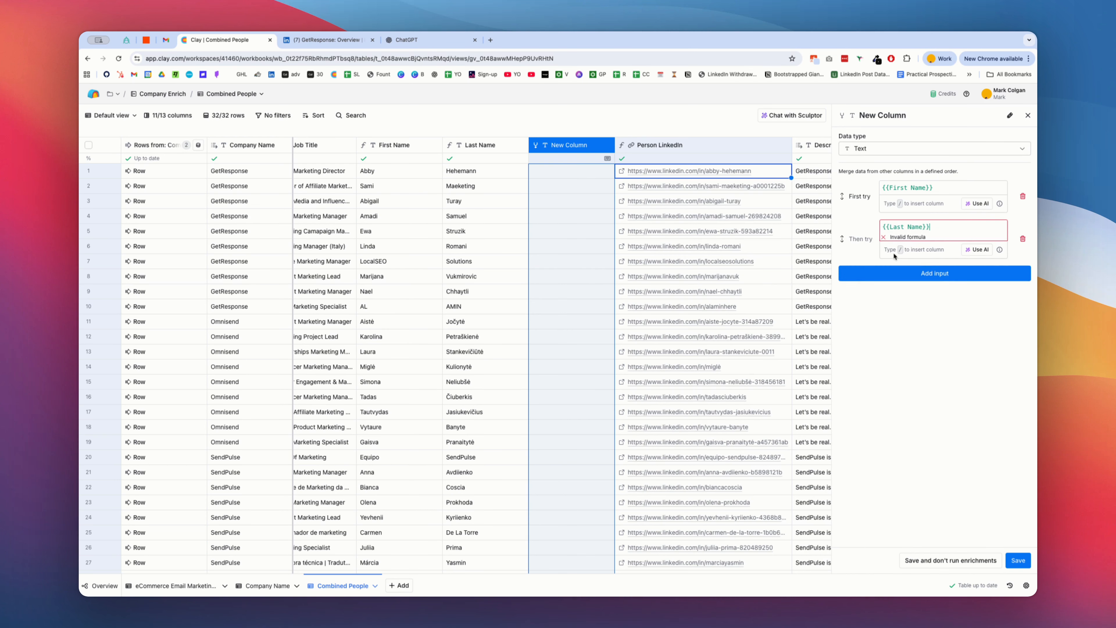
{"action": "left_click", "coordinate": [934, 266]}
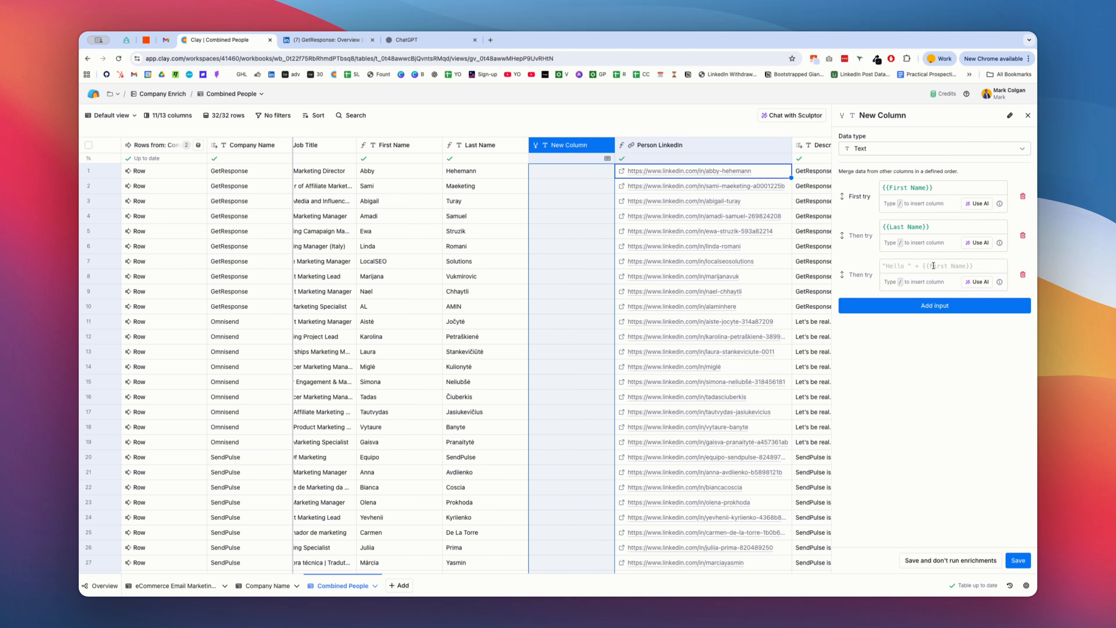
{"action": "left_click", "coordinate": [1017, 275]}
{"action": "left_click", "coordinate": [1007, 556]}
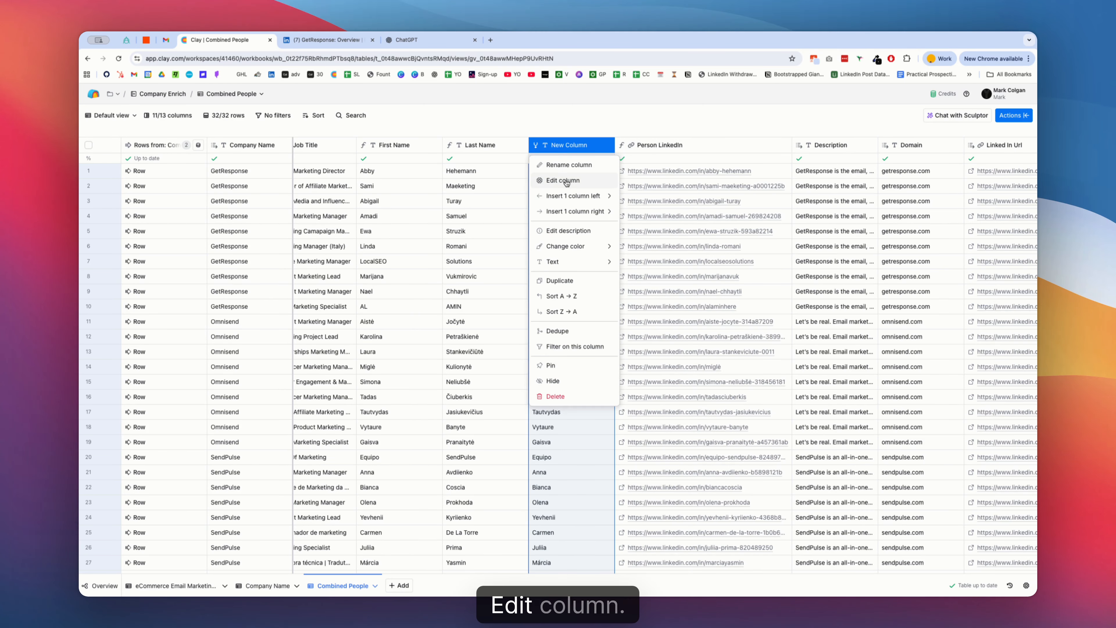
Edit the merged column to use {{First Name}} {{Last Name}} as a single input, remove the second input, and save.
{"action": "left_click", "coordinate": [566, 180]}
{"action": "left_click", "coordinate": [944, 188]}
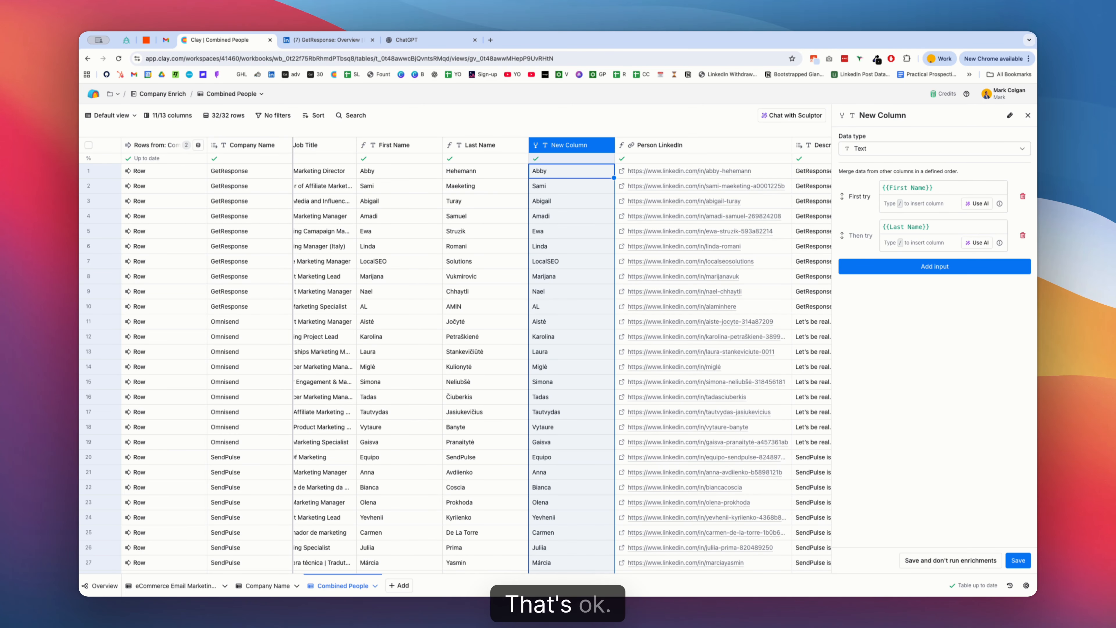
{"action": "type", "text": "/"}
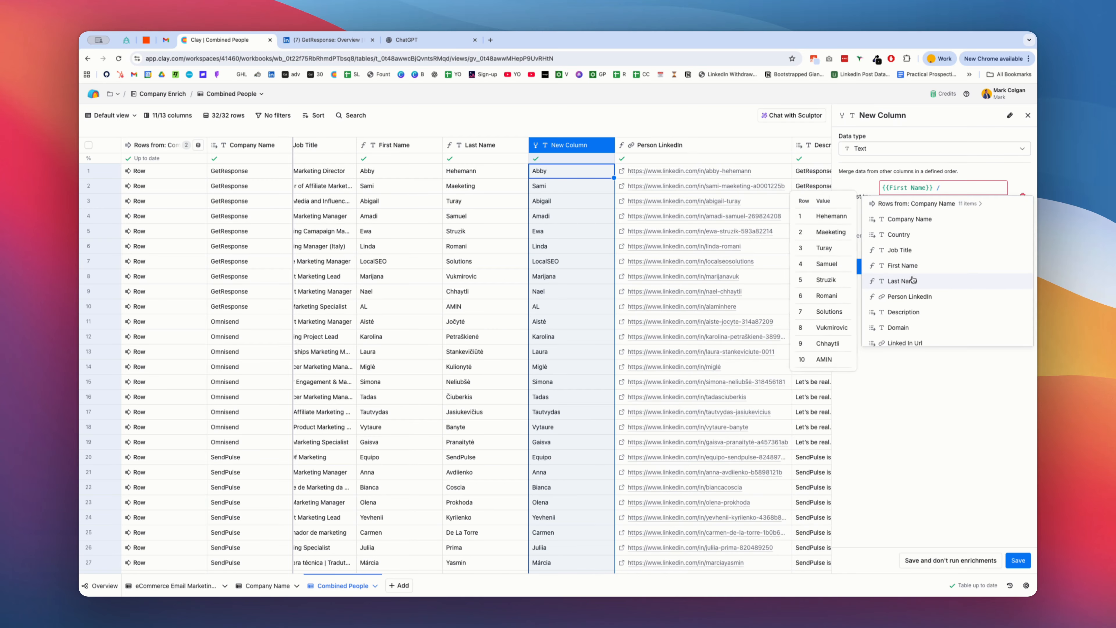
{"action": "left_click", "coordinate": [902, 281]}
{"action": "left_click", "coordinate": [1023, 243]}
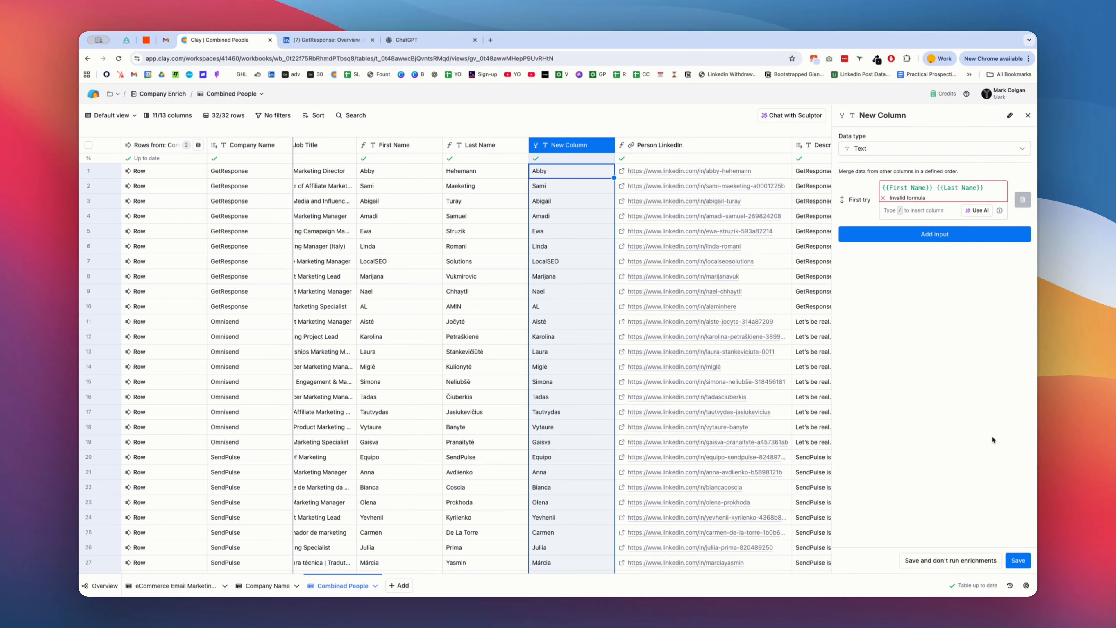
{"action": "left_click", "coordinate": [1018, 560]}
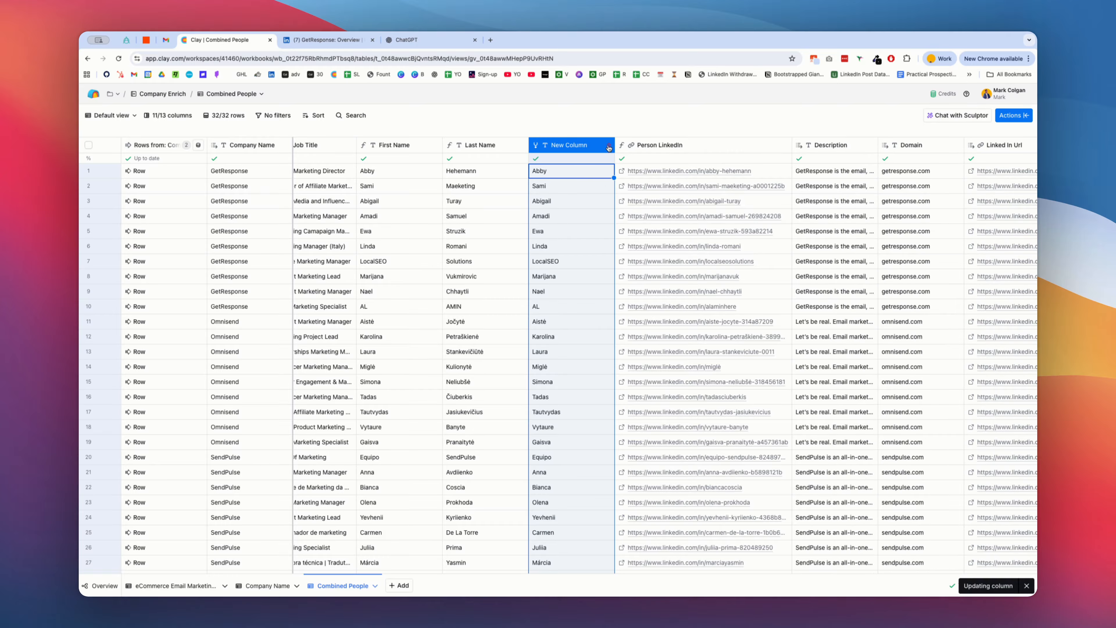
Clear the merged column's first input and open the AI formula generator to describe the formula for it.
{"action": "left_click", "coordinate": [567, 145]}
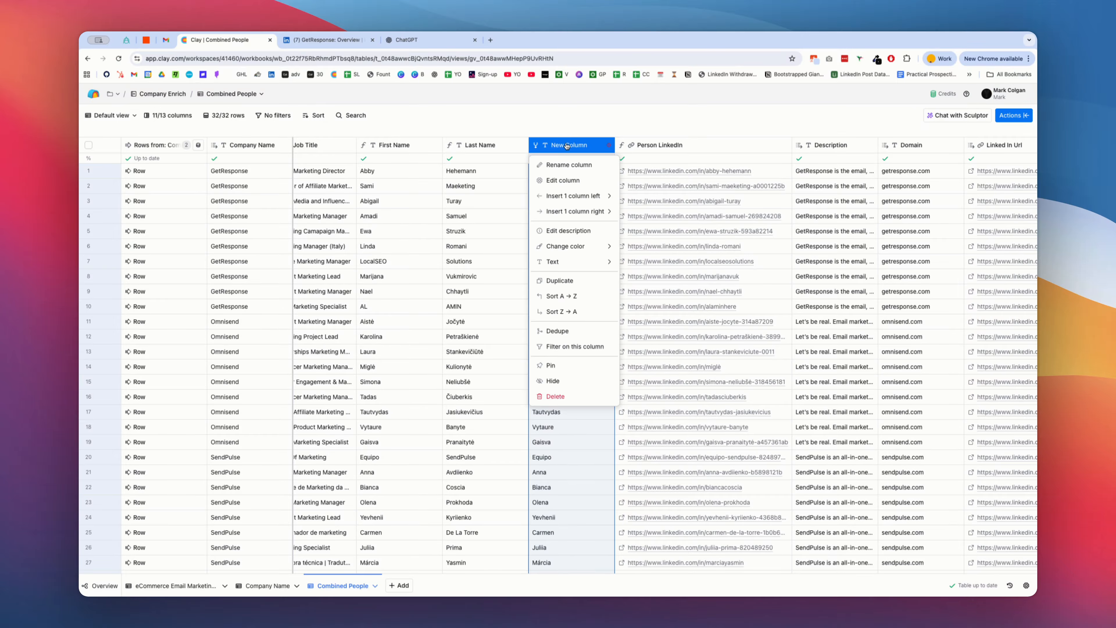
{"action": "left_click", "coordinate": [564, 181]}
{"action": "left_click", "coordinate": [940, 188]}
{"action": "key", "text": "super+a"}
{"action": "key", "text": "BackSpace"}
{"action": "left_click", "coordinate": [980, 206]}
{"action": "left_click", "coordinate": [445, 248]}
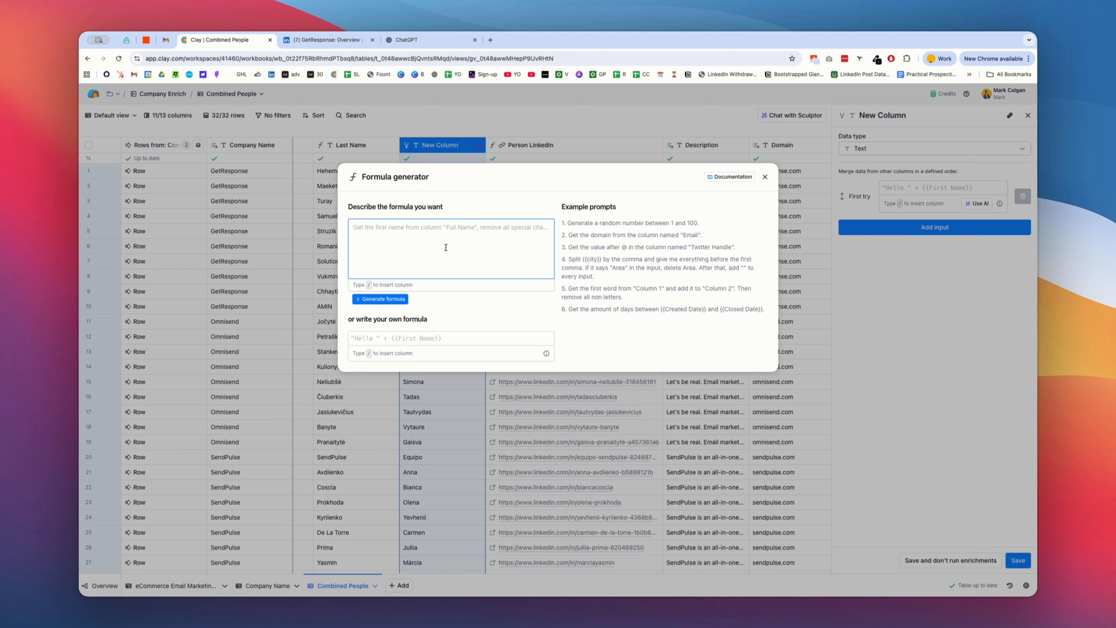